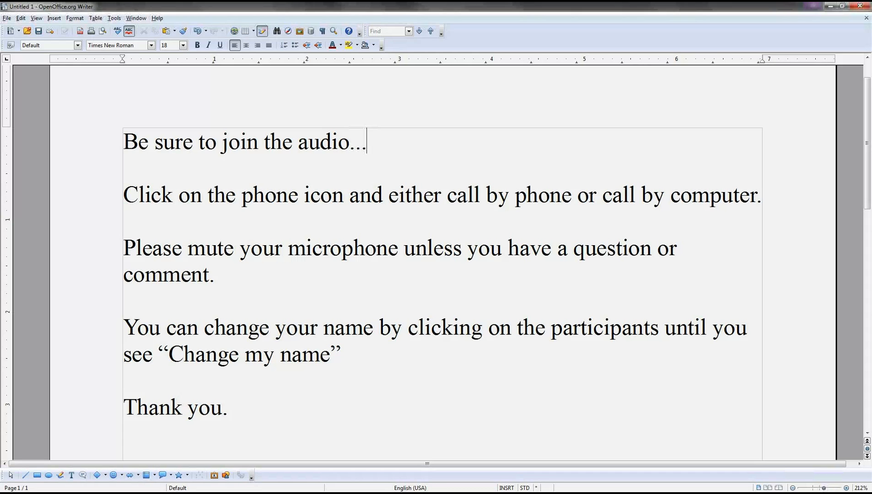
Switch to the browser, load the vixenplus.com home page and go to its Download Latest Version page
click(831, 6)
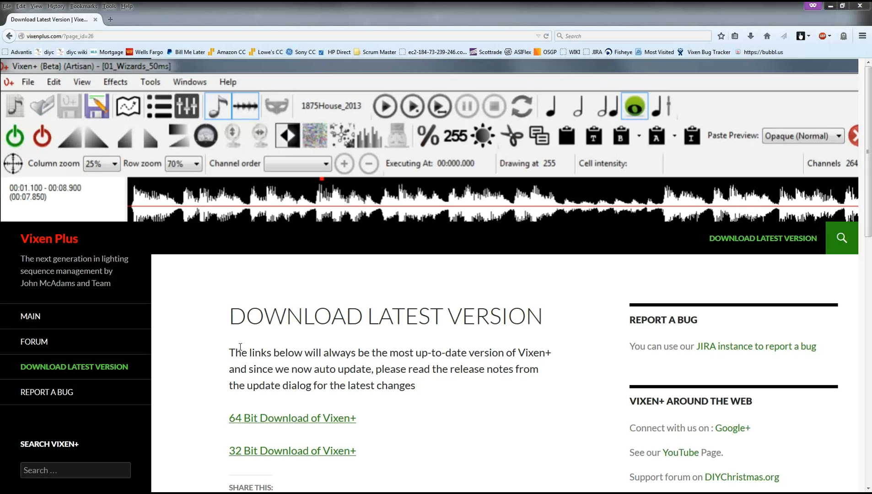
drag(63, 36, 175, 38)
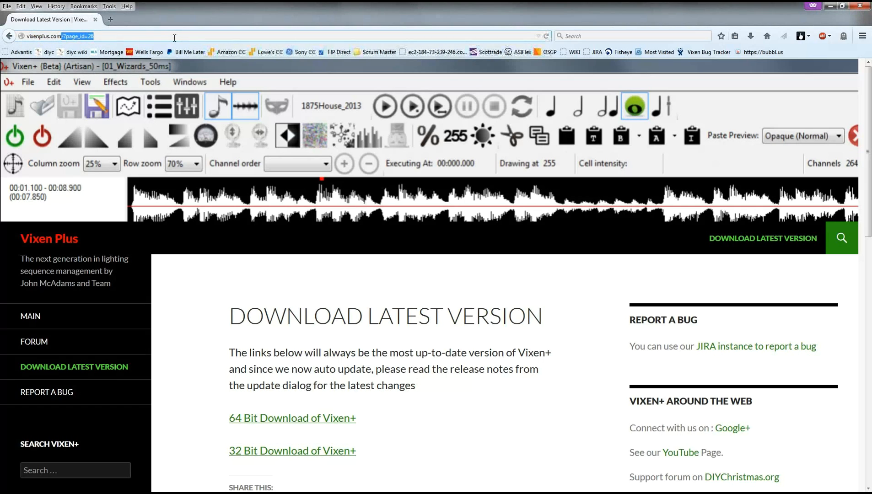
key(BackSpace)
key(Return)
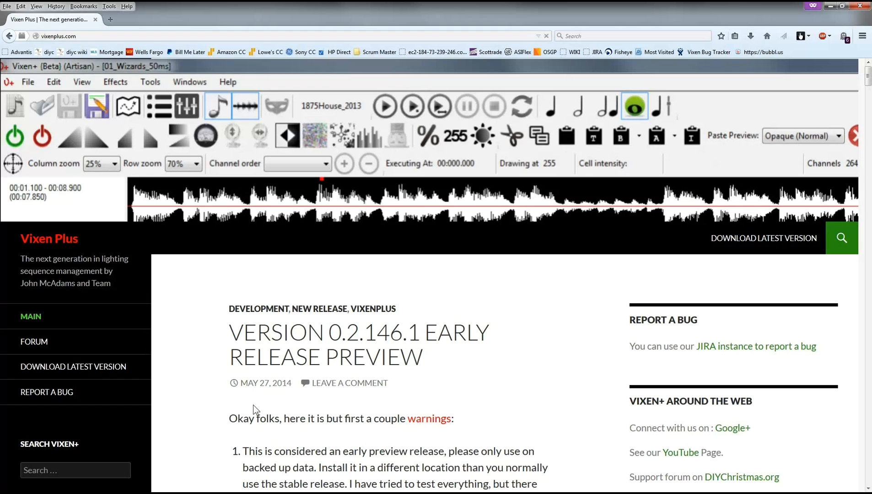
click(97, 372)
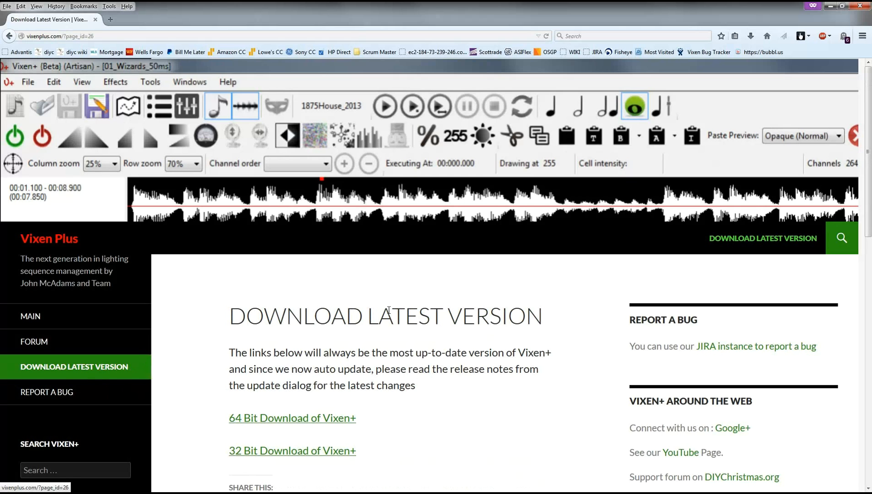
Download the 64-bit version of Vixen+ and save VixenPlus.64.0.3.26.1.zip in the Downloads folder
scroll(468, 350, down, 1)
scroll(468, 350, down, 3)
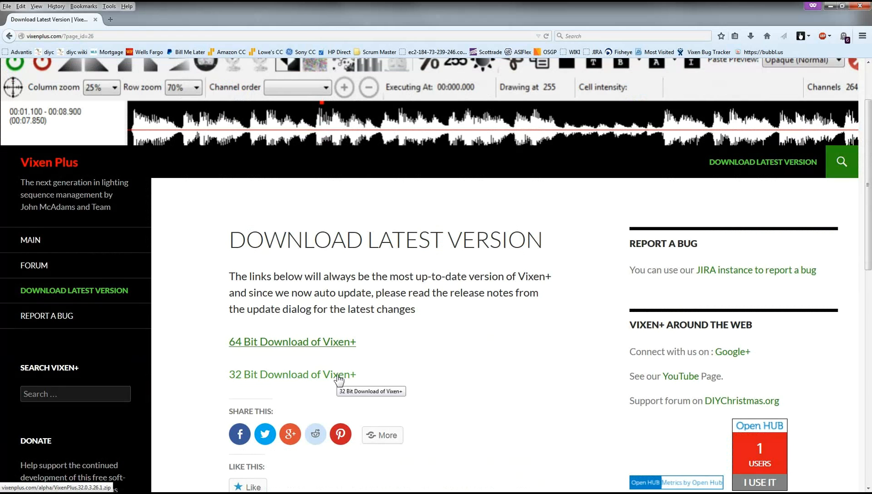
click(318, 345)
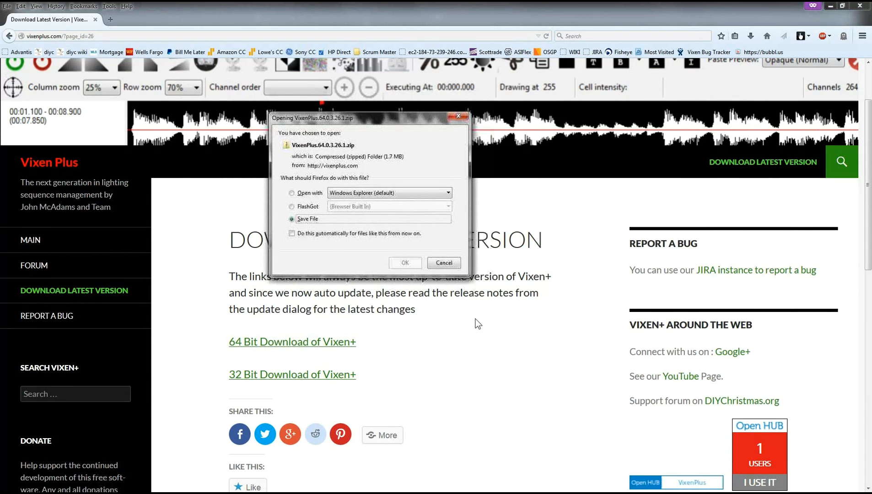
click(397, 264)
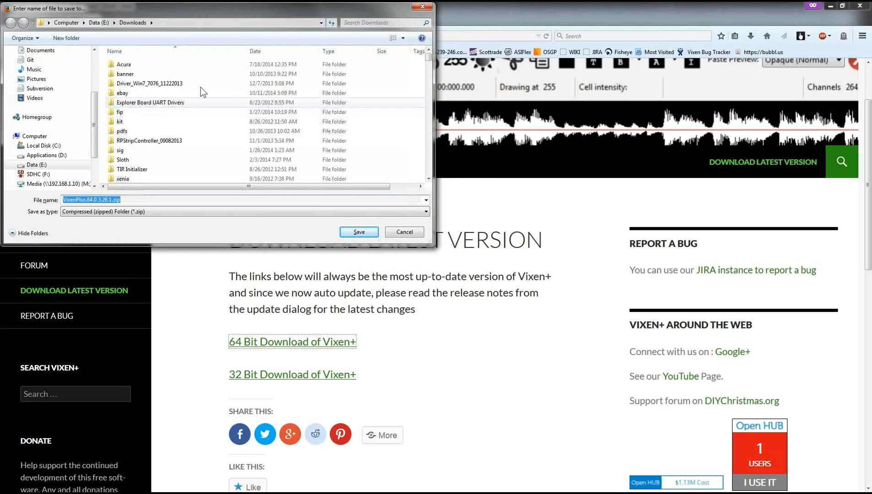
click(360, 232)
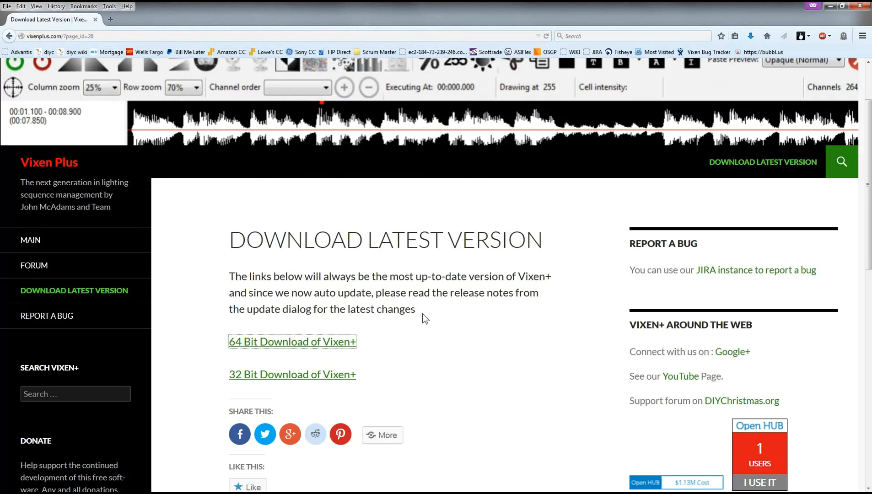
Switch to the Release folder in the file explorer, open Release64.zip and copy all of its contents
click(830, 7)
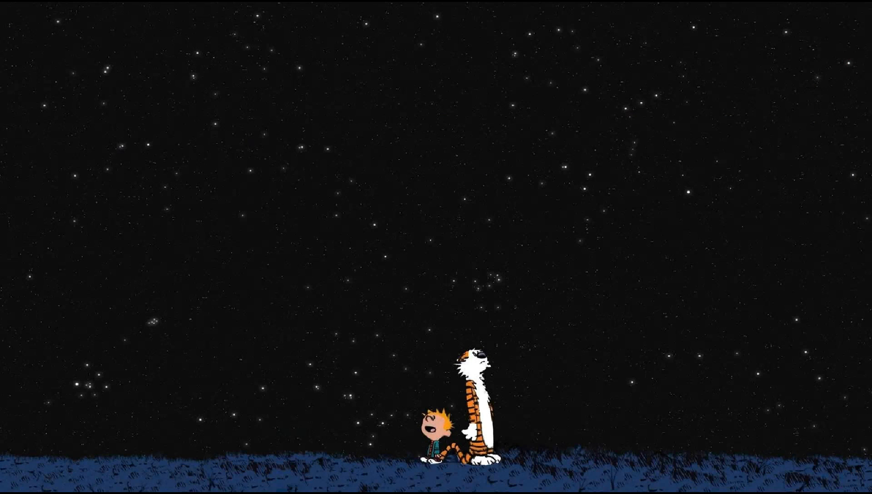
click(334, 493)
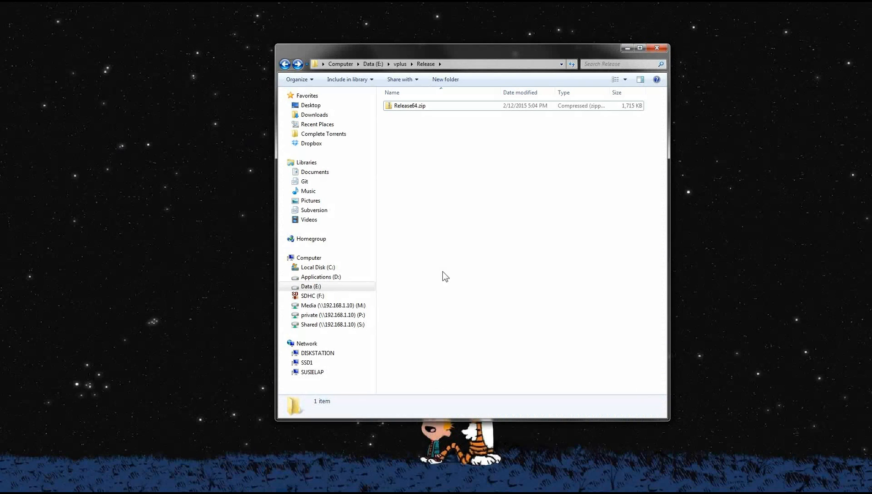
double_click(410, 109)
drag(471, 242, 380, 101)
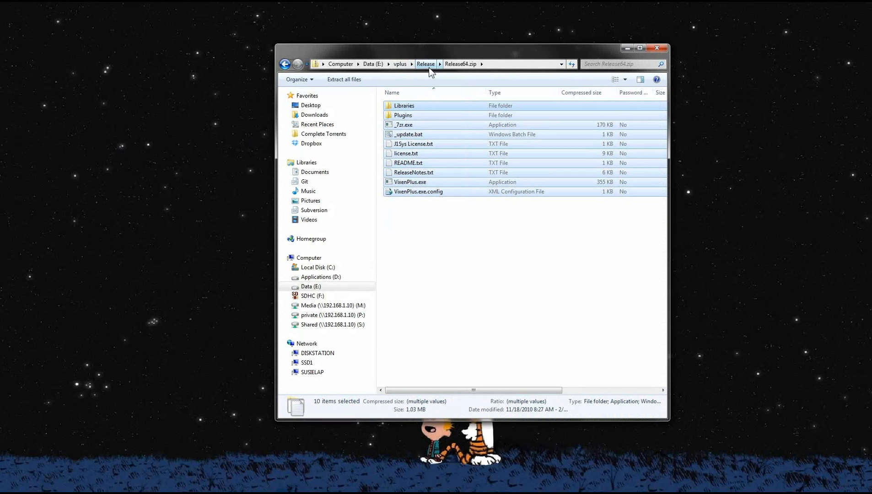
Create a new folder named Tutorial on the desktop
right_click(122, 227)
mouse_move(167, 429)
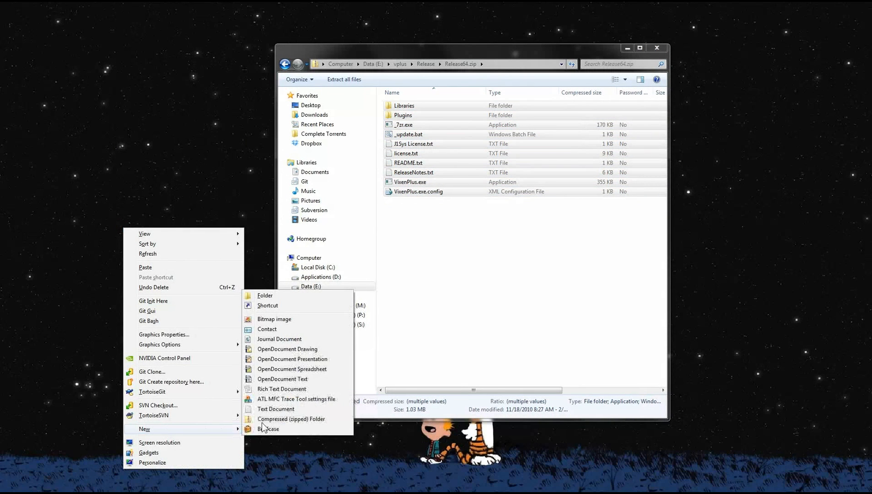
click(271, 297)
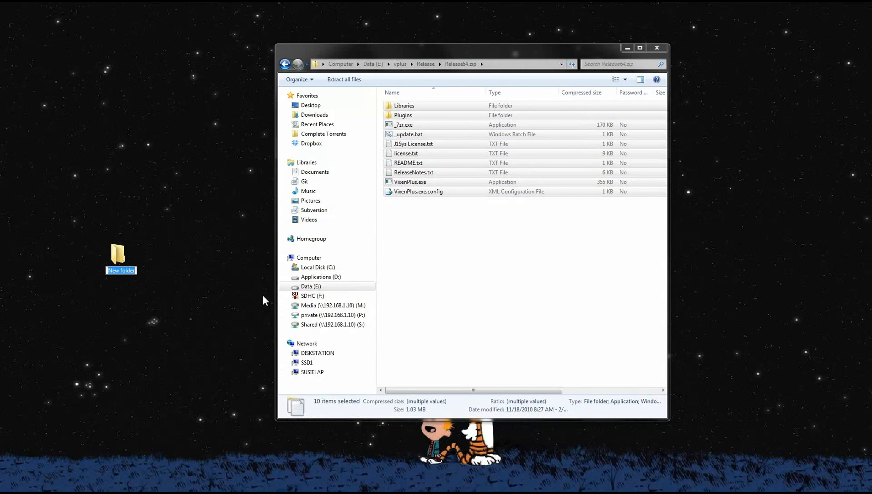
text(Tutorial)
key(Return)
Paste the copied program files into the Tutorial folder and launch VixenPlus.exe from there
drag(239, 493, 293, 90)
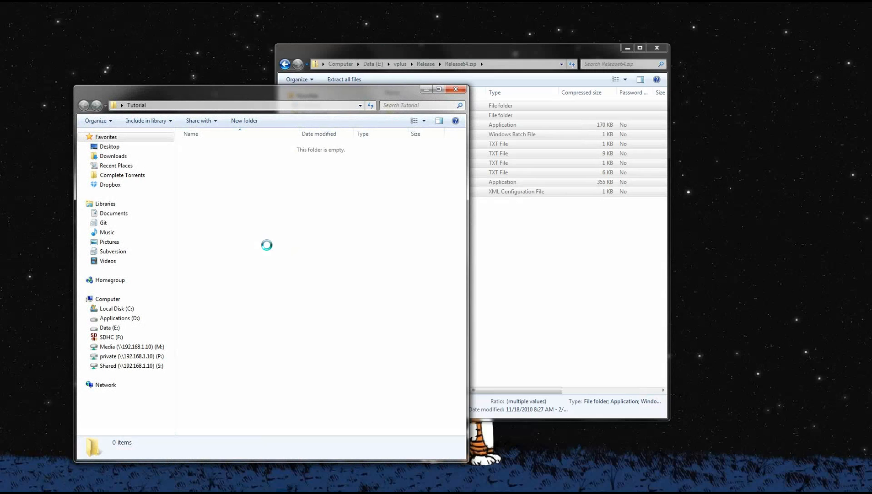
key(ctrl+v)
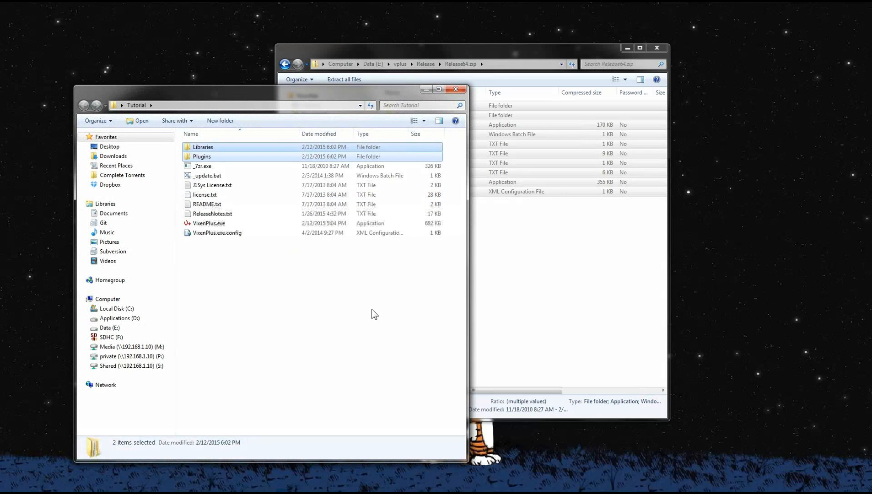
click(371, 309)
click(571, 286)
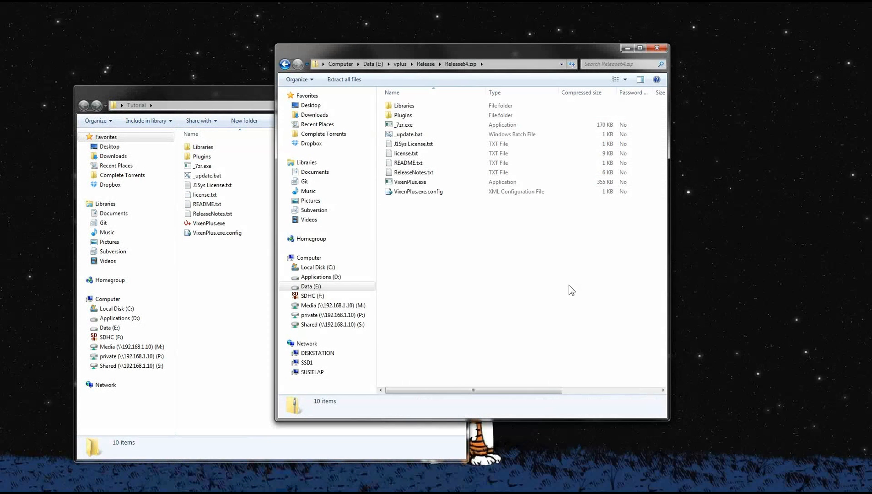
click(657, 49)
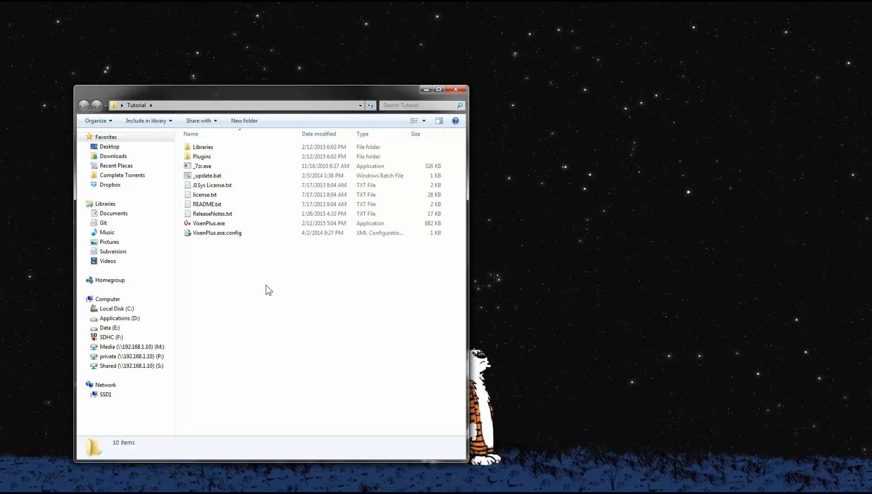
double_click(213, 225)
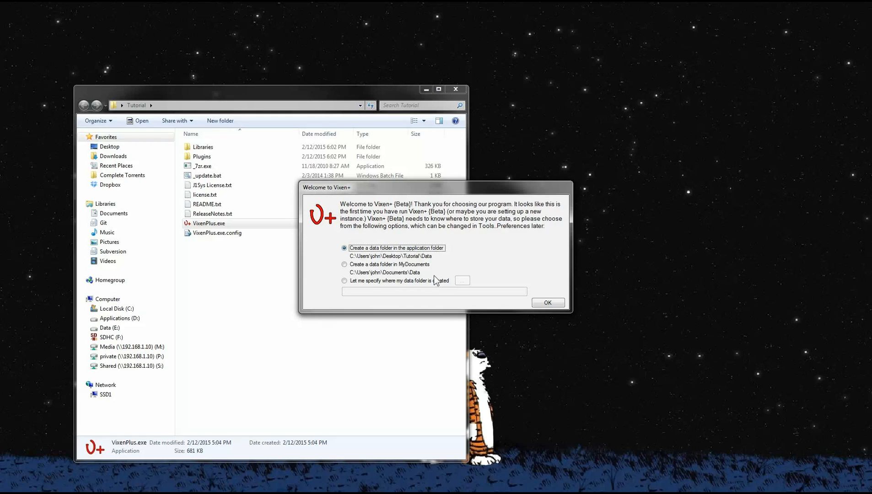
click(349, 282)
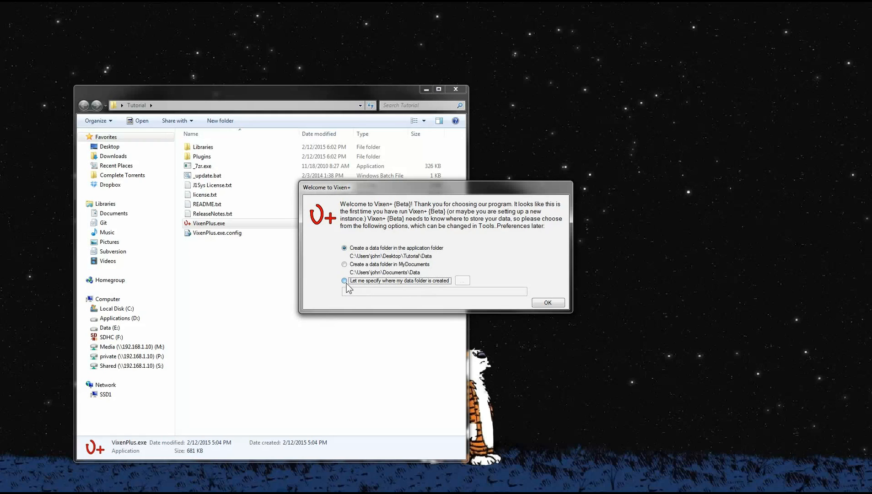
click(175, 105)
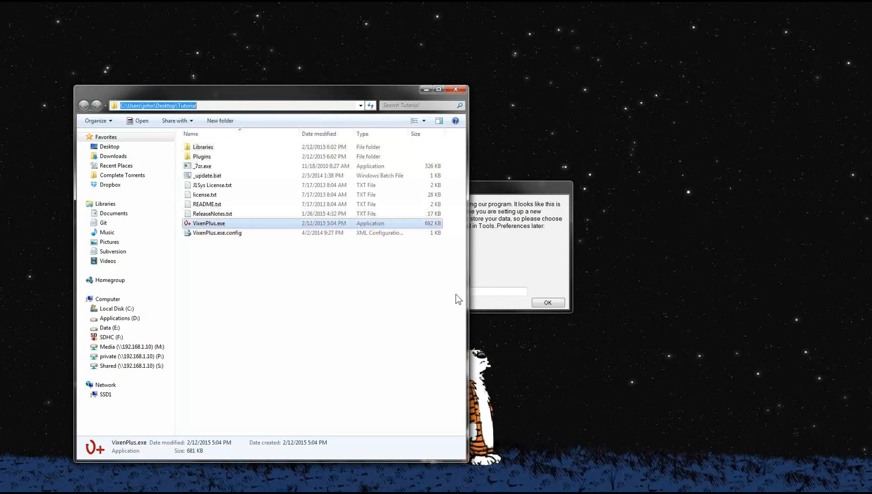
click(497, 291)
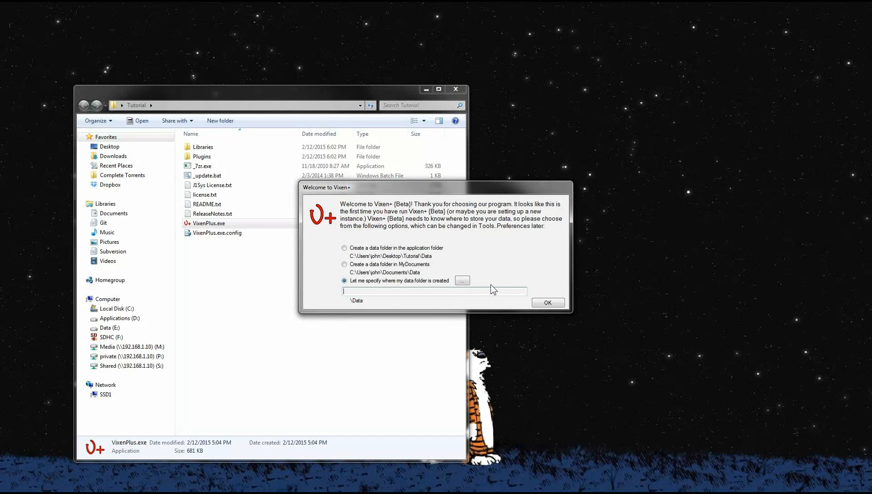
Choose to create the data folder in the application folder and accept its creation
click(345, 249)
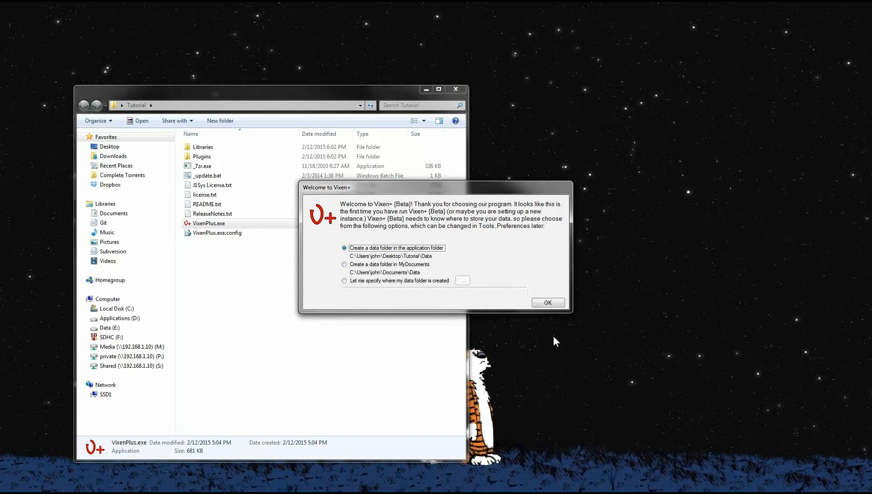
click(548, 303)
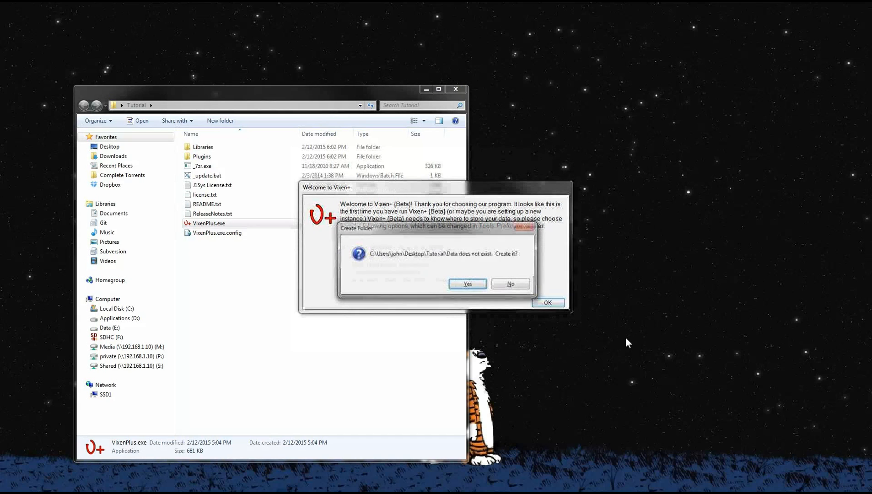
click(474, 284)
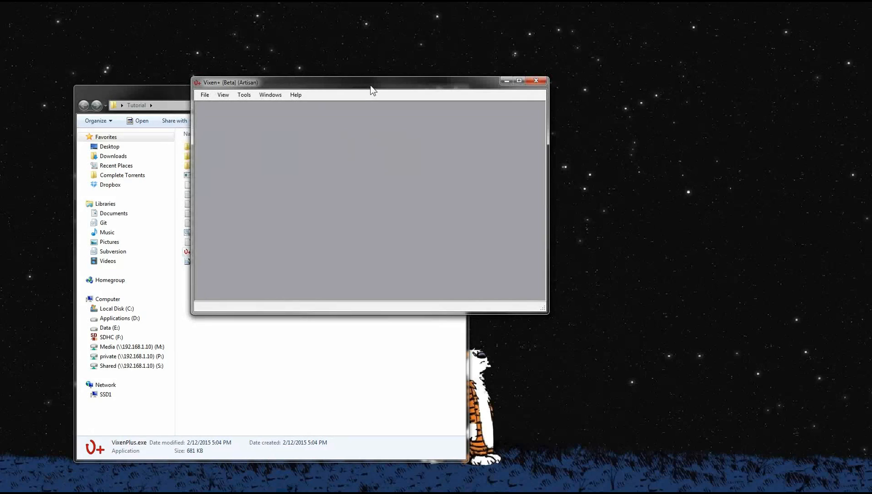
Maximize the Vixen+ window and set the primary screen to DISPLAY3 in the Screen and Colors preferences
double_click(371, 86)
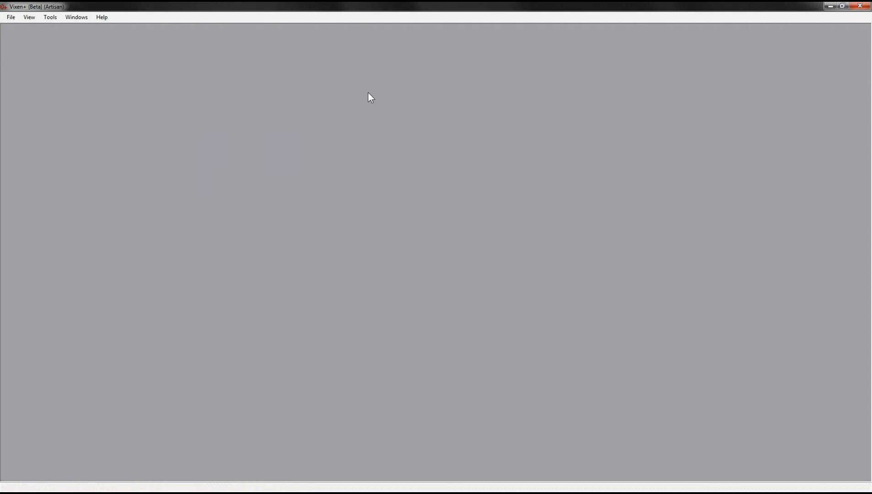
click(50, 17)
click(64, 39)
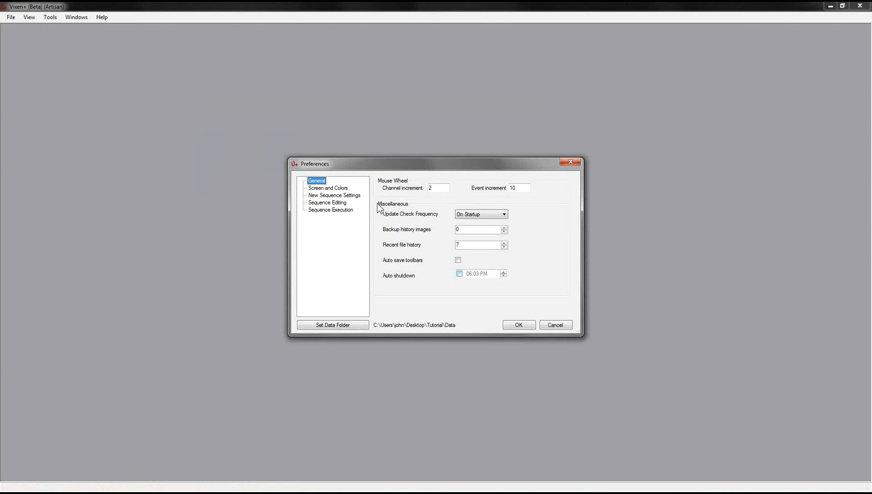
click(334, 189)
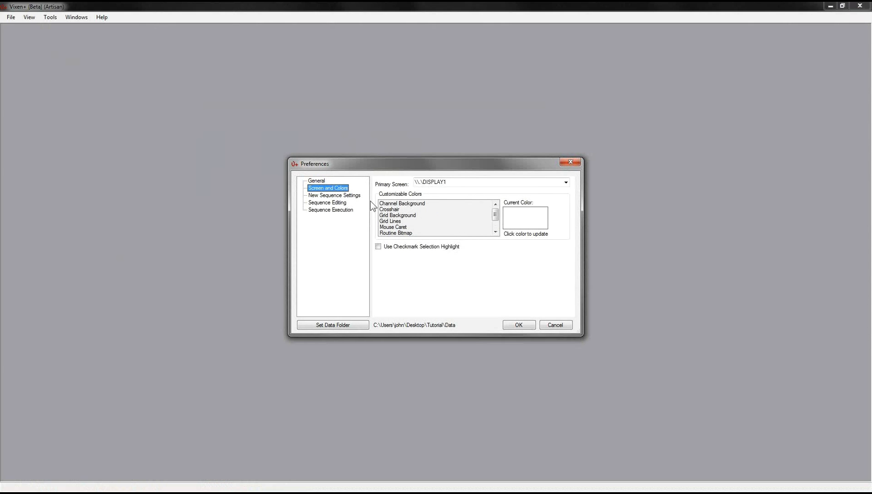
click(566, 183)
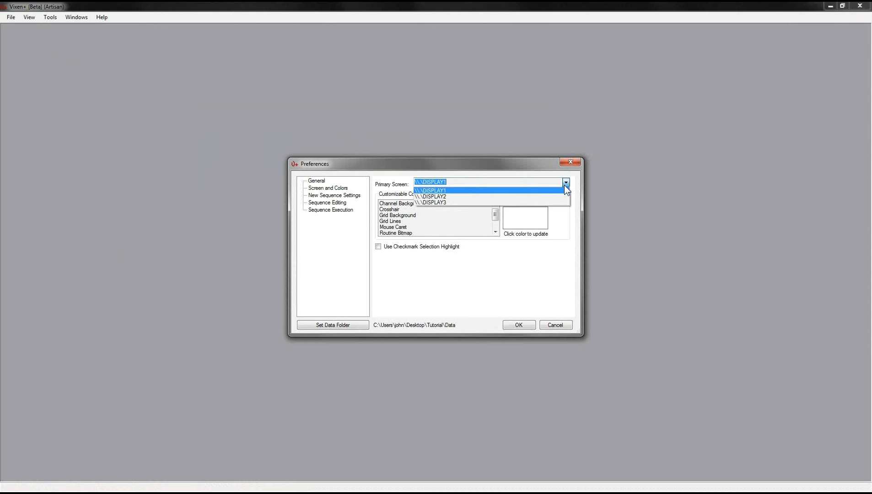
click(447, 202)
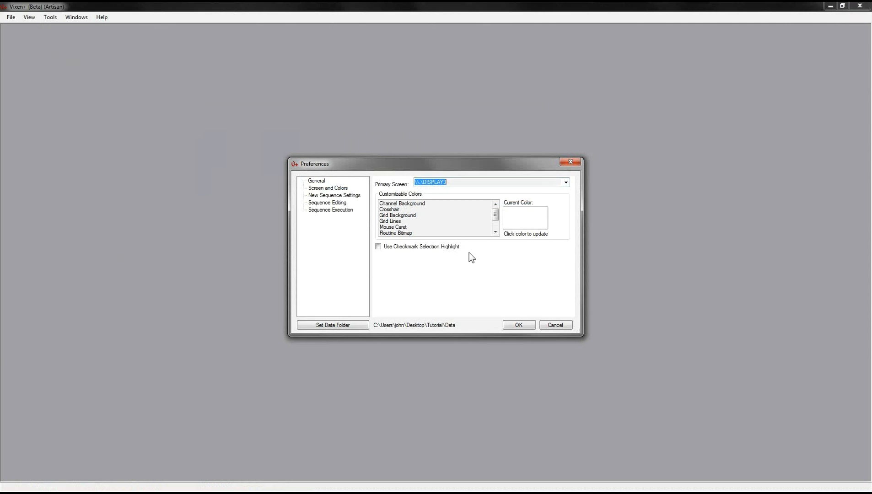
click(516, 325)
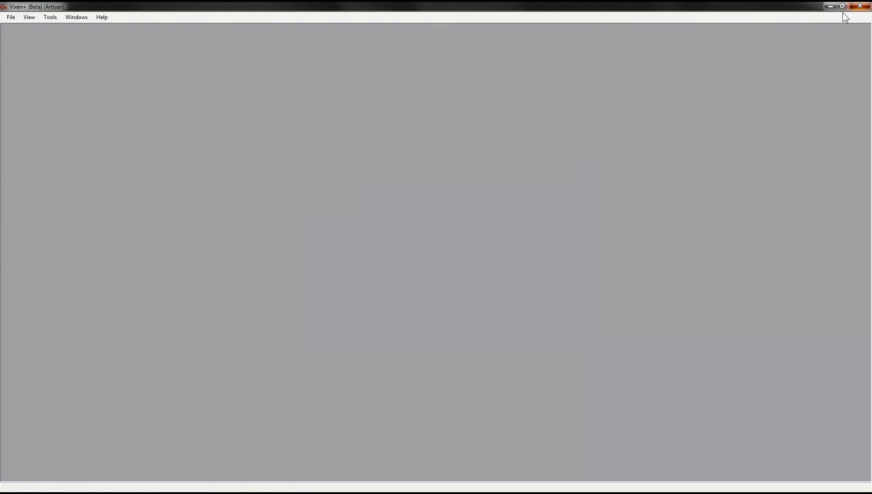
Restart Vixen+ from the Tutorial folder and reopen the Screen and Colors preferences
click(860, 5)
double_click(214, 254)
click(50, 19)
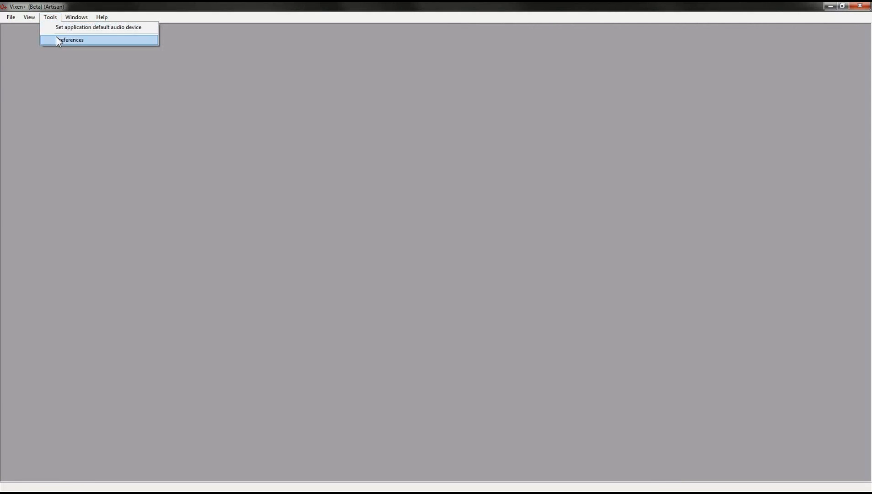
click(56, 38)
click(341, 189)
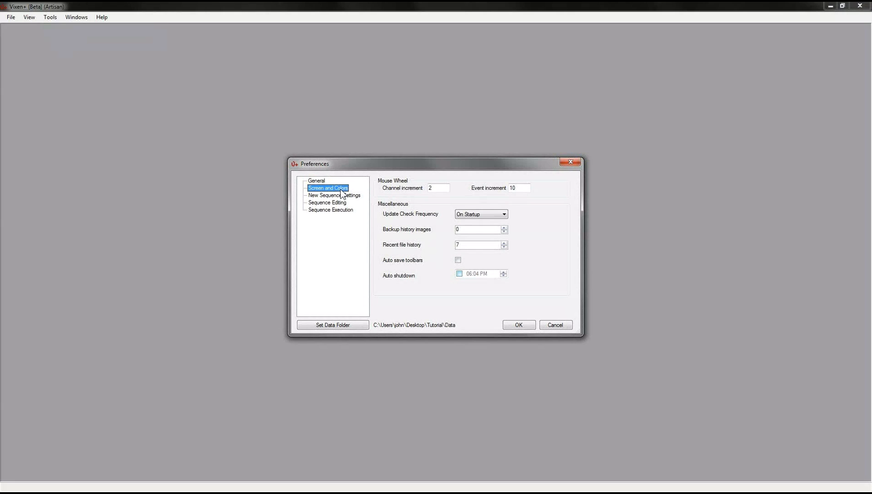
Review the primary screen choices and each customizable color from Channel Background to Routine Bitmap in the Screen and Colors preferences
click(566, 183)
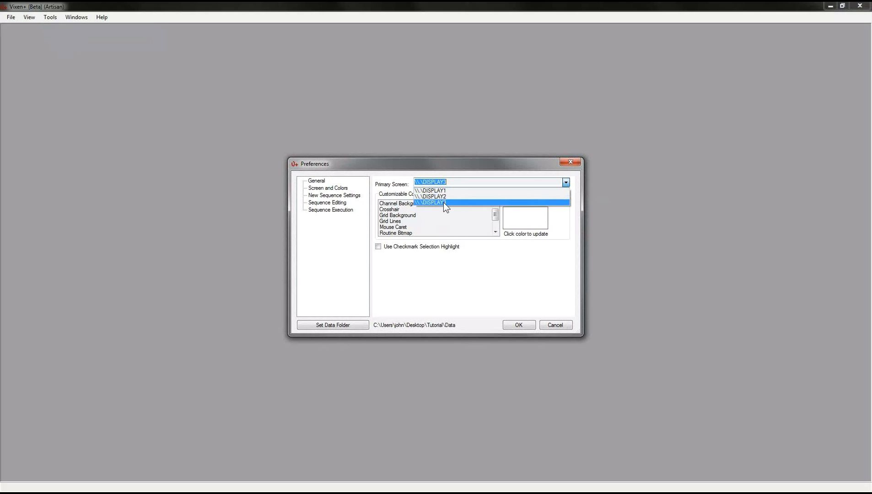
click(490, 261)
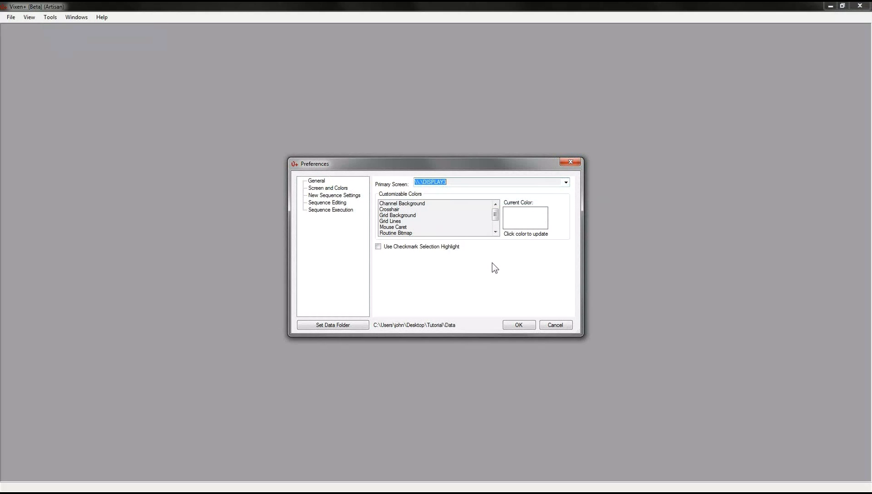
click(424, 203)
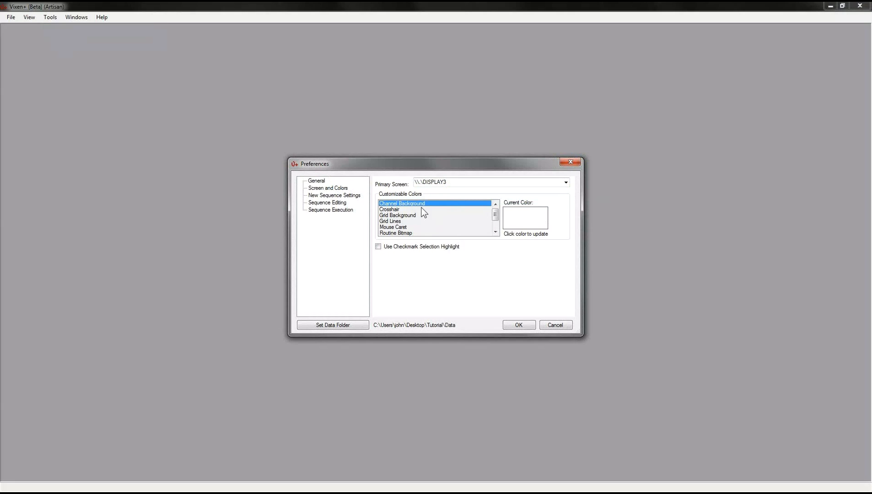
click(399, 209)
click(400, 215)
click(400, 221)
click(399, 227)
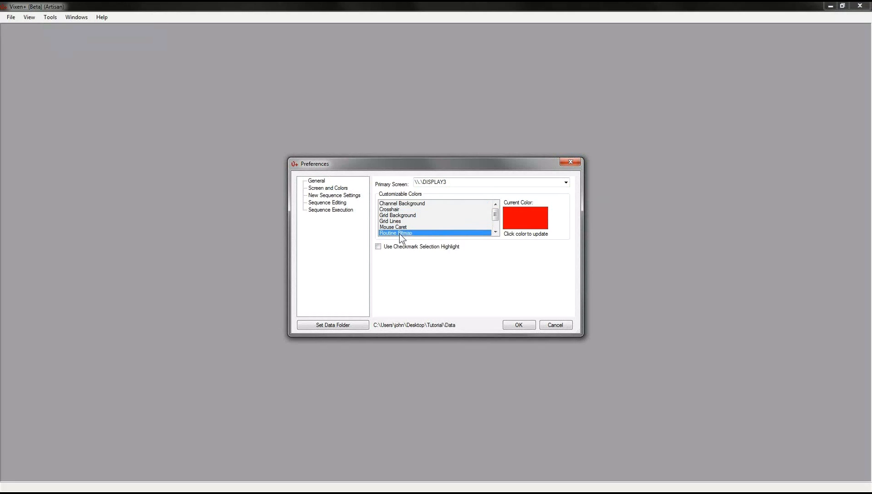
click(399, 233)
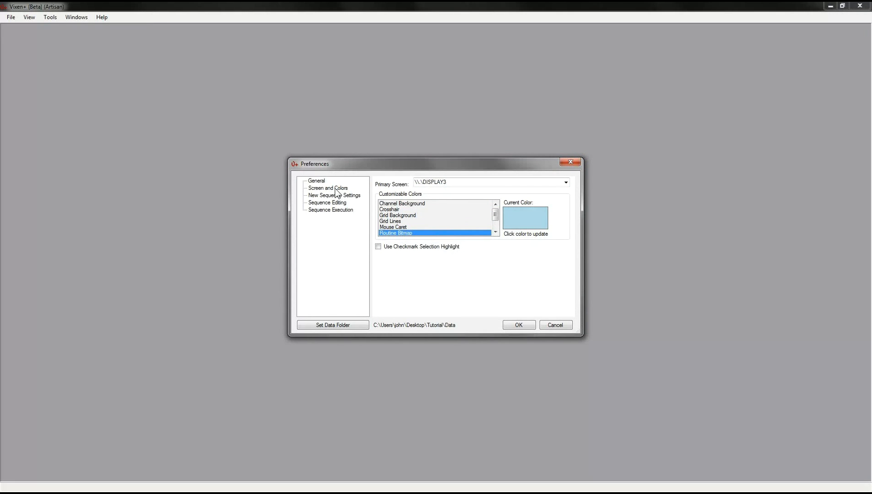
Go through the General, New Sequence Settings, Sequence Editing and Sequence Execution preferences, and accept the preferences
click(318, 182)
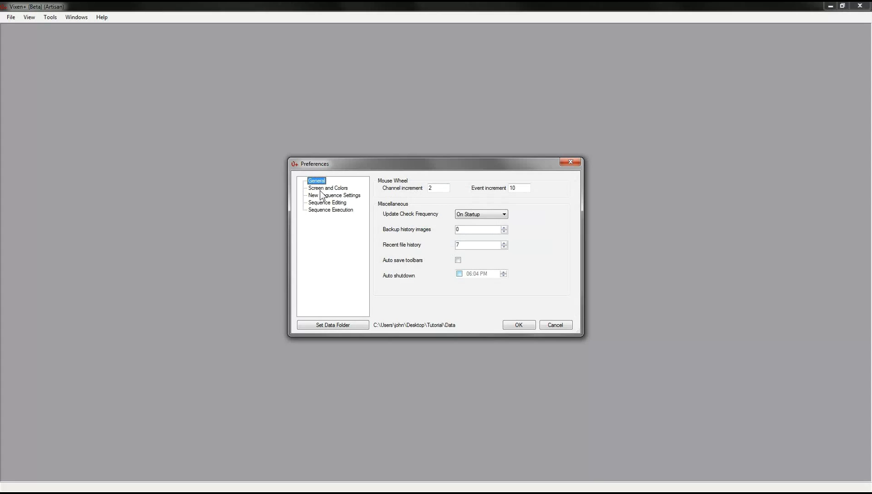
click(322, 189)
click(321, 197)
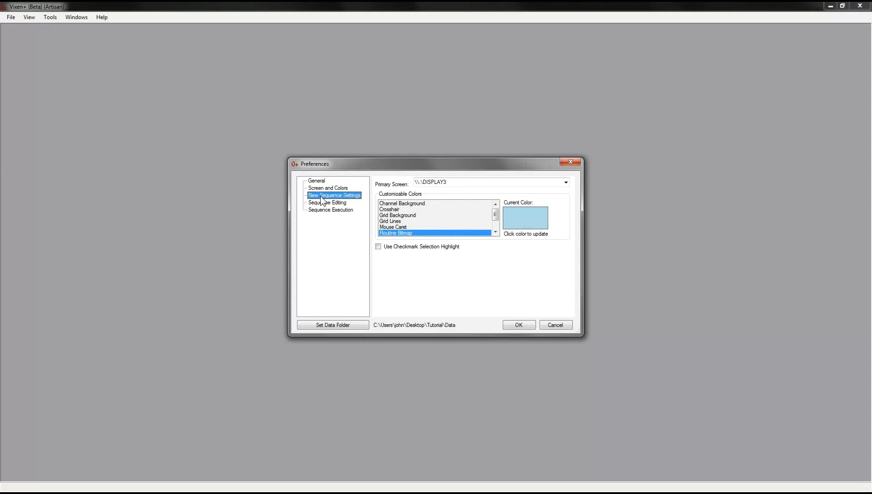
click(322, 204)
click(320, 210)
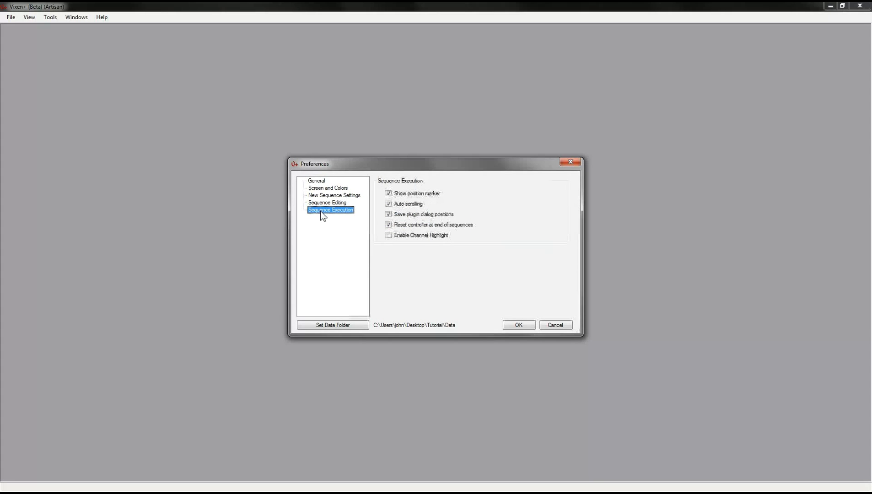
click(320, 182)
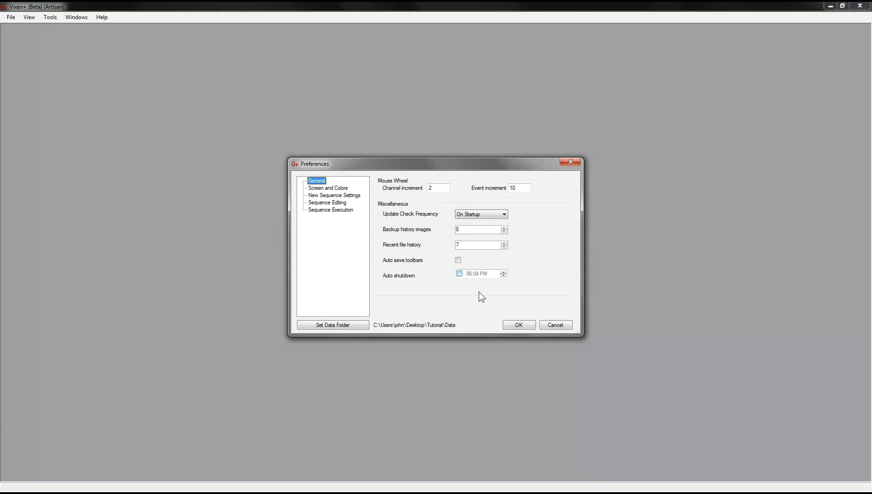
click(519, 325)
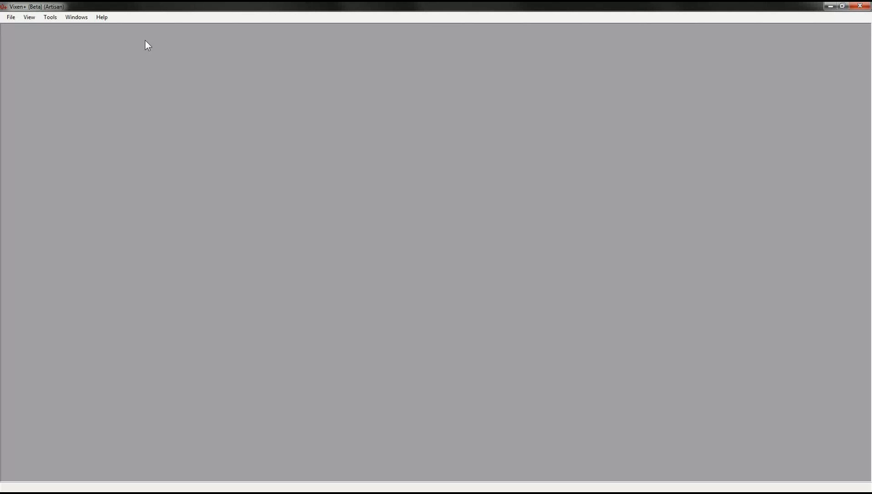
Open the profile manager and create a new profile named Tutorial
click(28, 17)
mouse_move(45, 29)
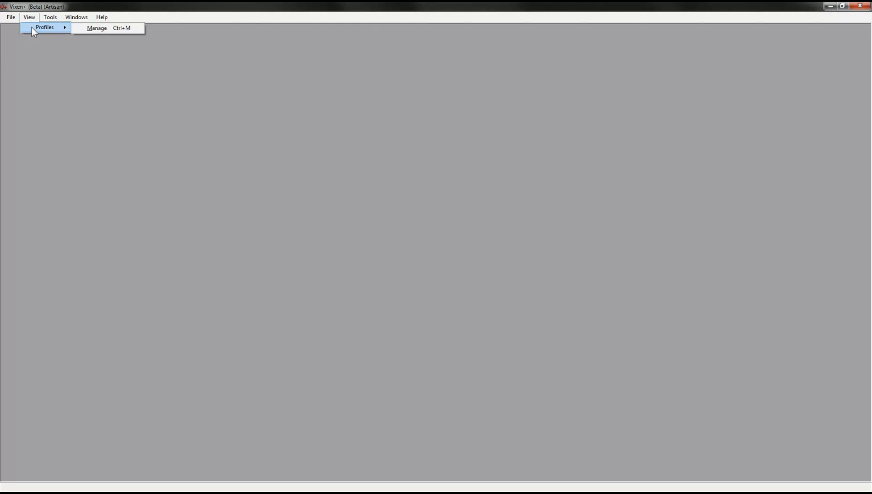
click(97, 28)
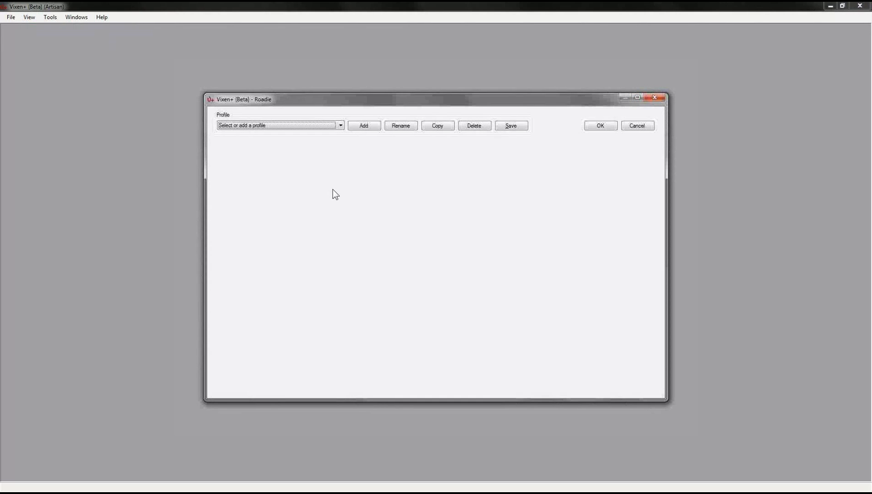
click(341, 126)
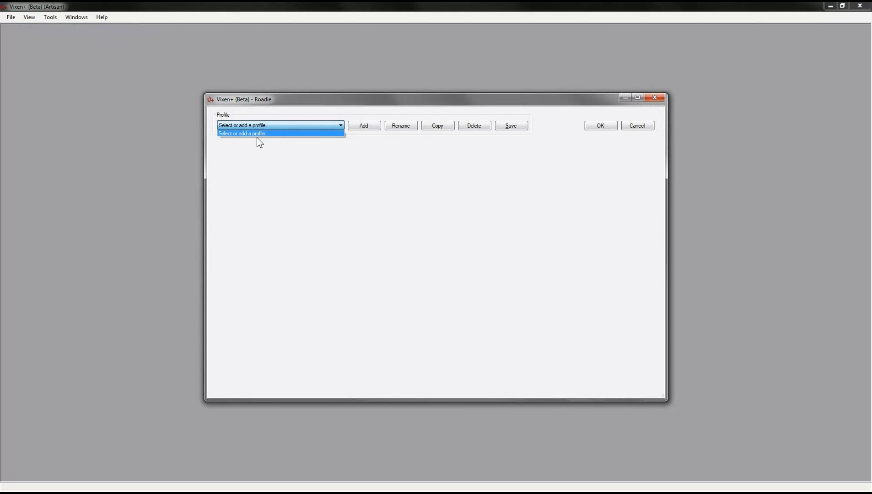
click(259, 157)
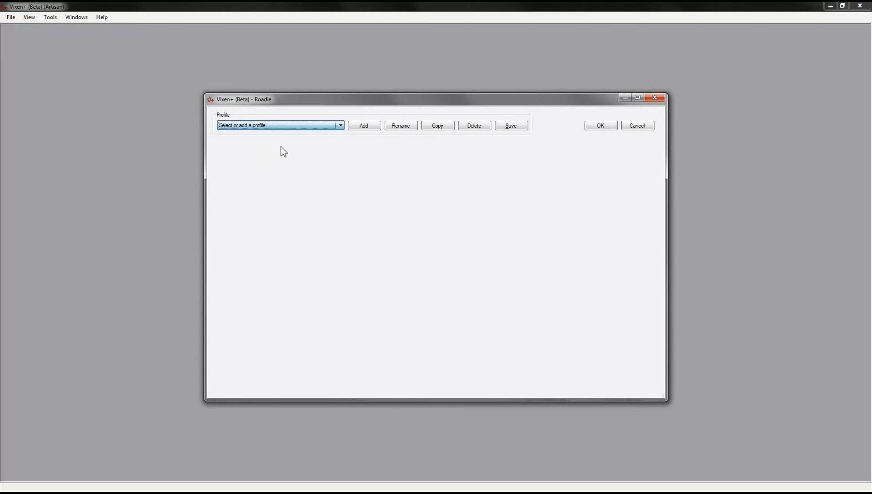
click(364, 128)
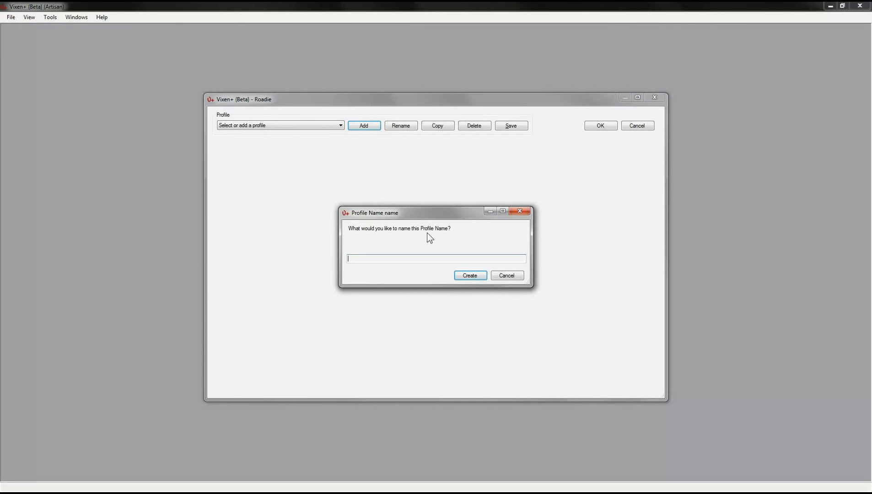
text(Tutorial)
click(474, 276)
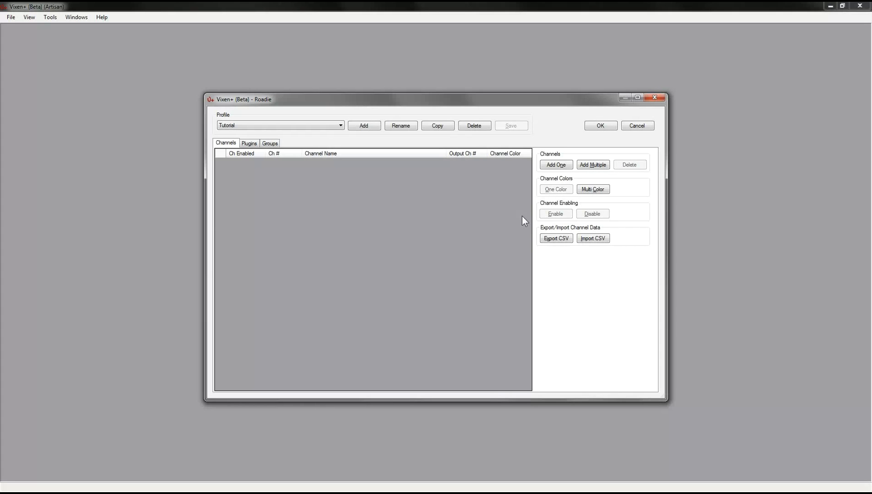
click(594, 165)
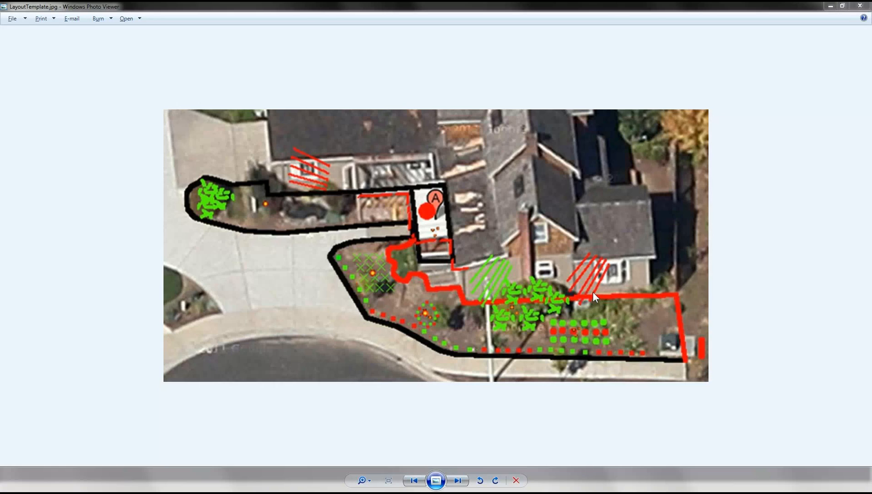
click(832, 6)
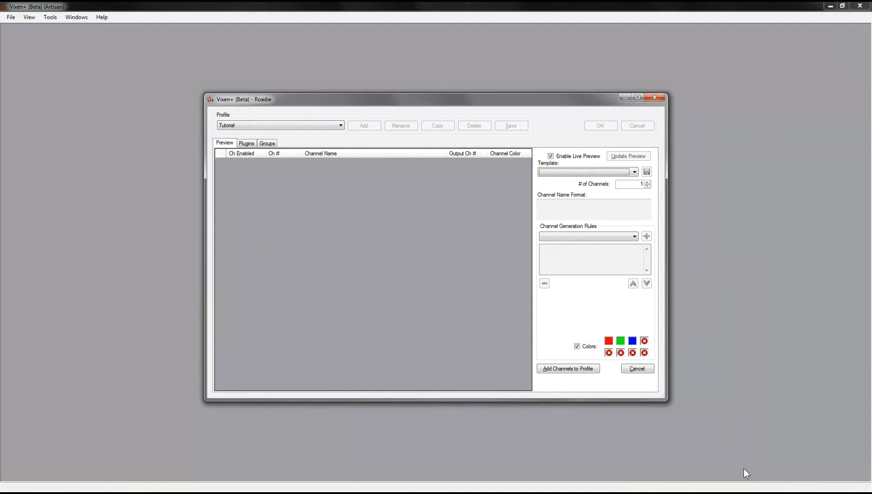
click(645, 370)
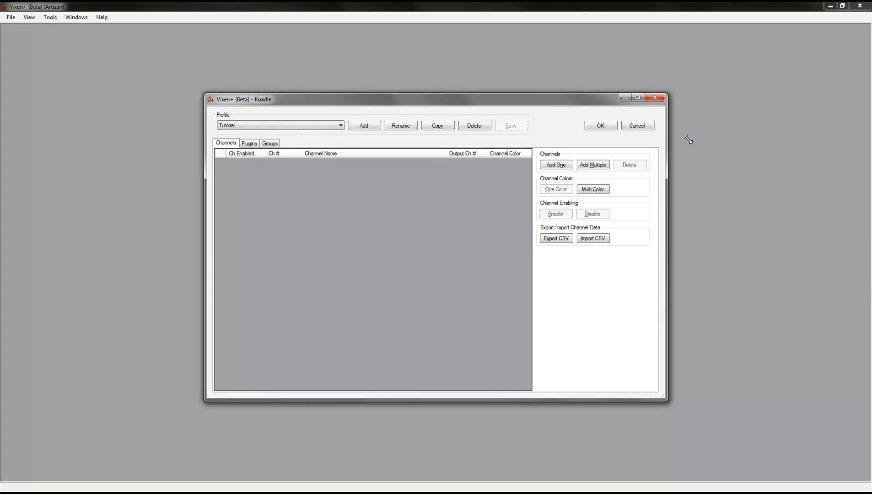
click(594, 166)
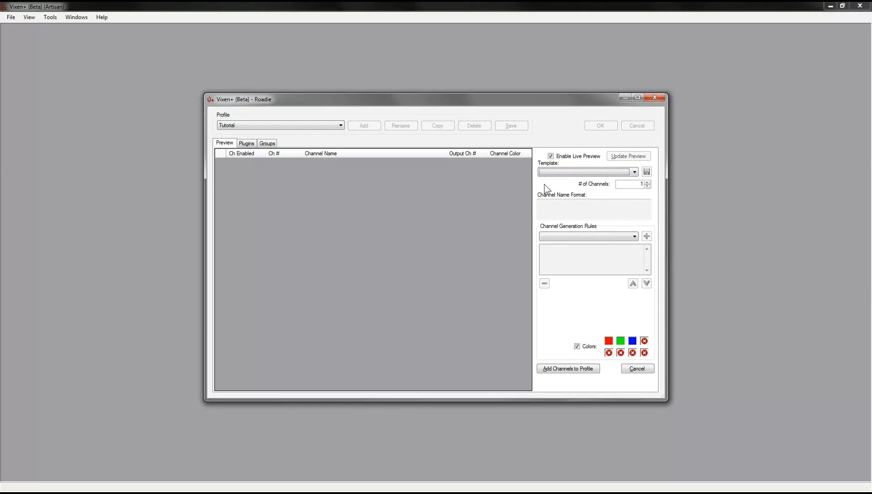
click(637, 368)
click(597, 167)
click(627, 370)
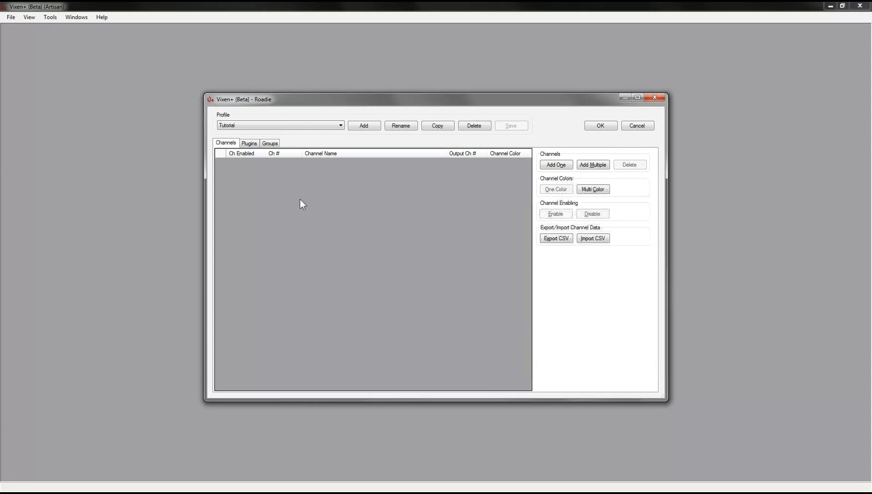
Start adding multiple channels to the Tutorial profile with the channel name format "MegaTree String {0} Node {1}{2}"
click(598, 166)
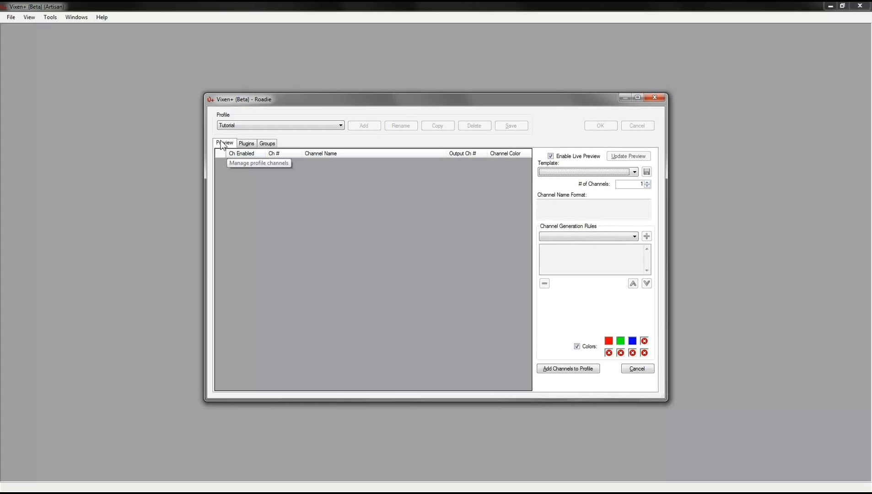
click(553, 207)
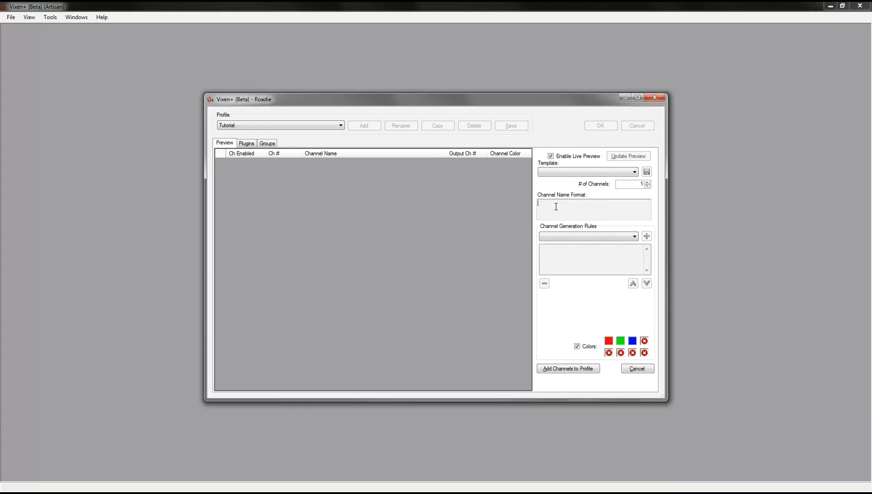
text(MegaTree String {0} Node {1}{2)
drag(569, 204, 532, 201)
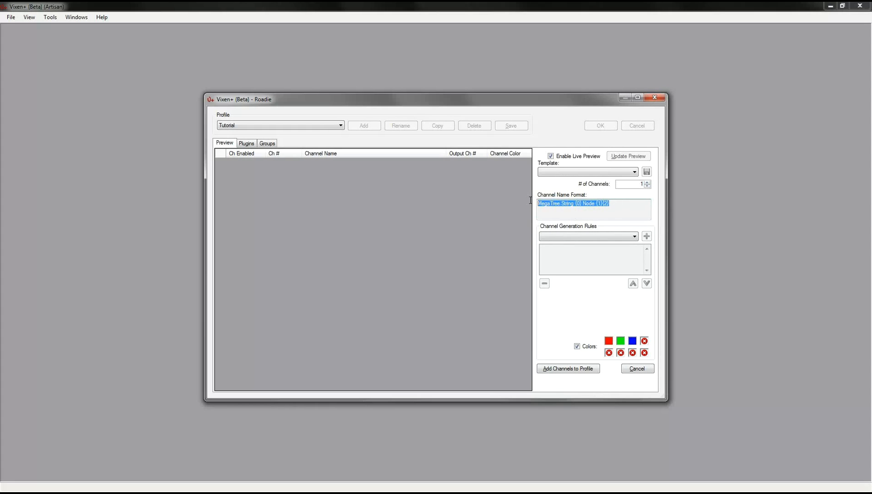
click(627, 207)
drag(613, 204, 537, 206)
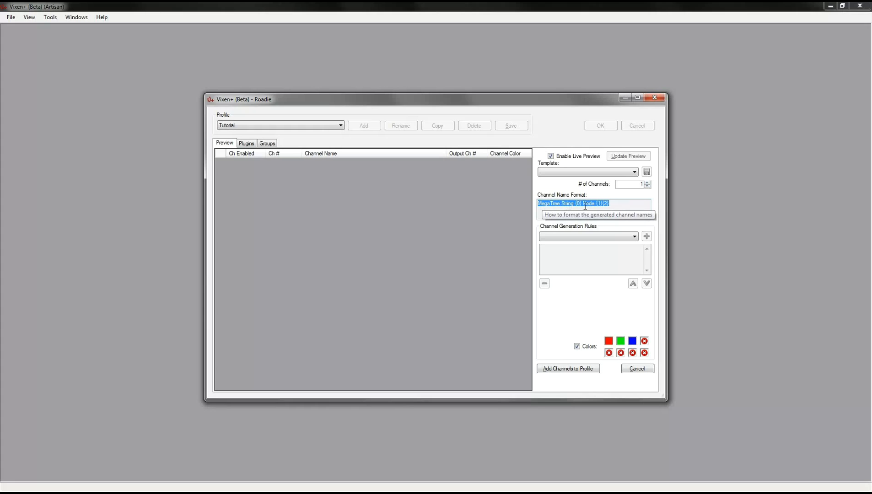
Add a Numbers channel generation rule for placeholder {0} and select it to show its configuration
click(635, 235)
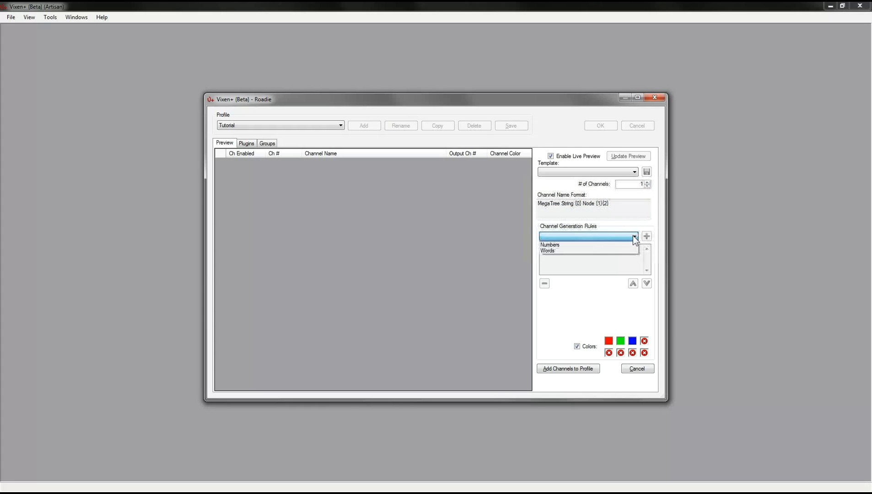
click(569, 244)
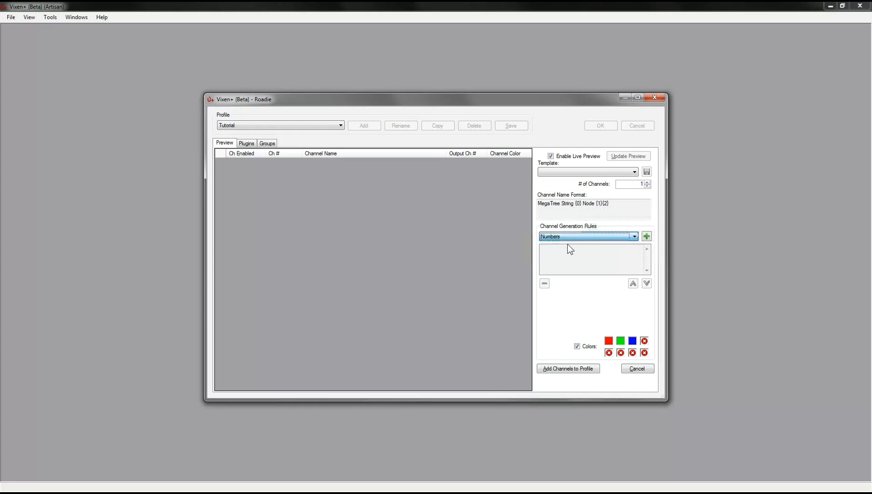
click(646, 237)
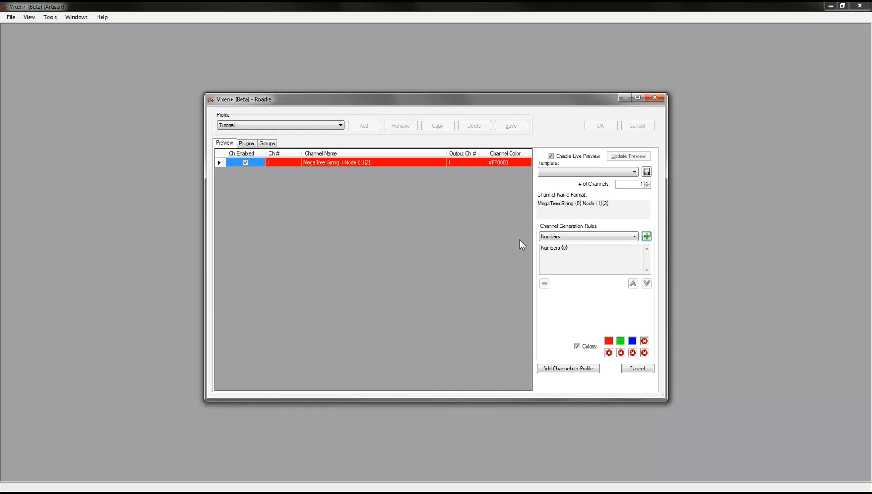
click(555, 248)
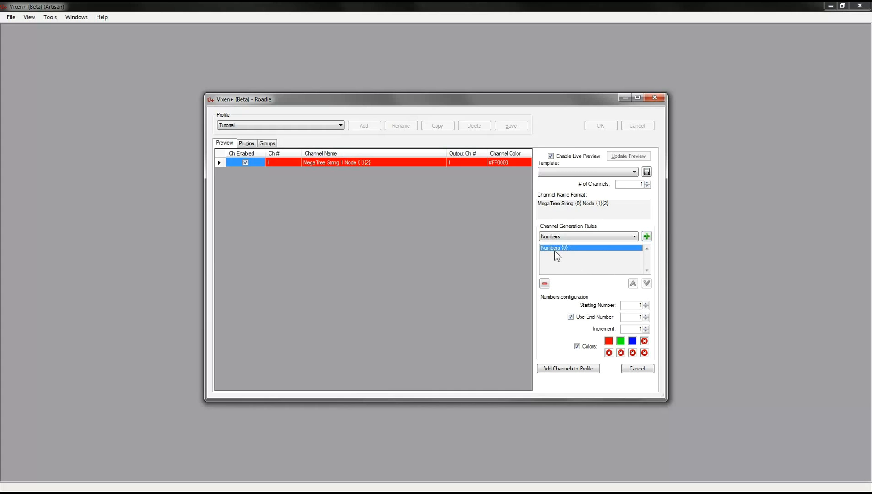
Switch to Calculator and multiply 25 by 150 to work out the channel count
double_click(637, 184)
drag(229, 493, 365, 149)
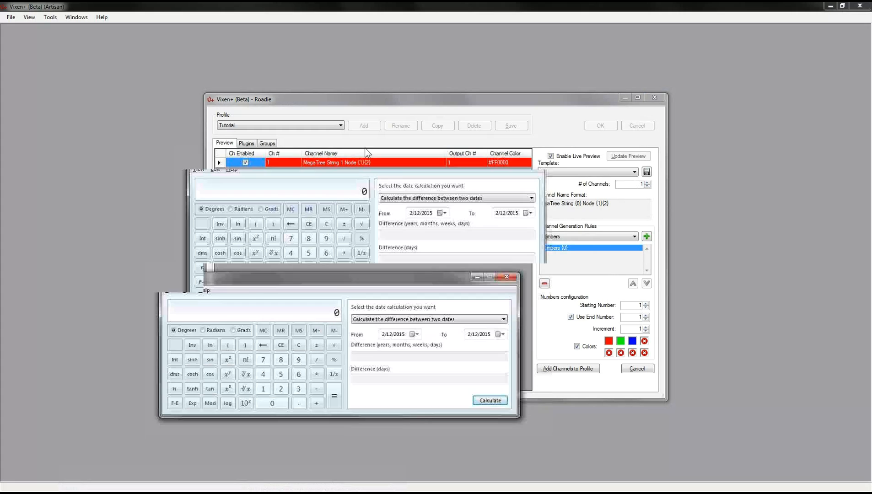
text(25150)
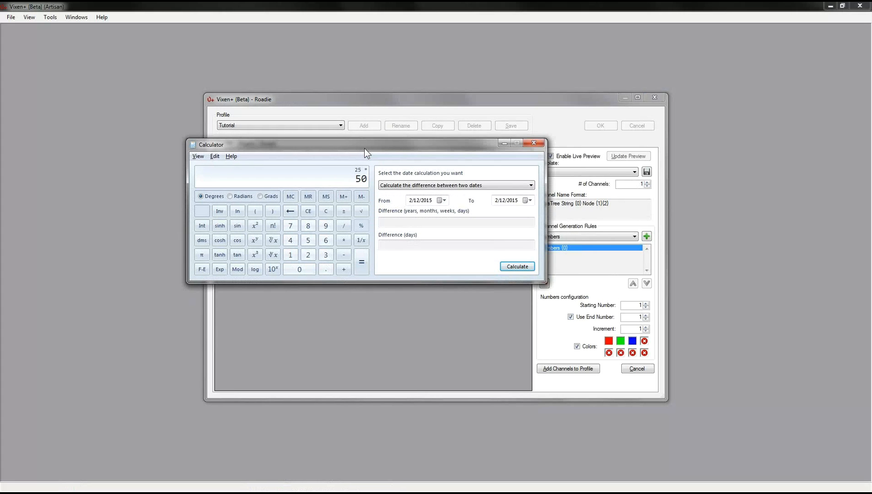
key(Return)
drag(370, 150, 366, 493)
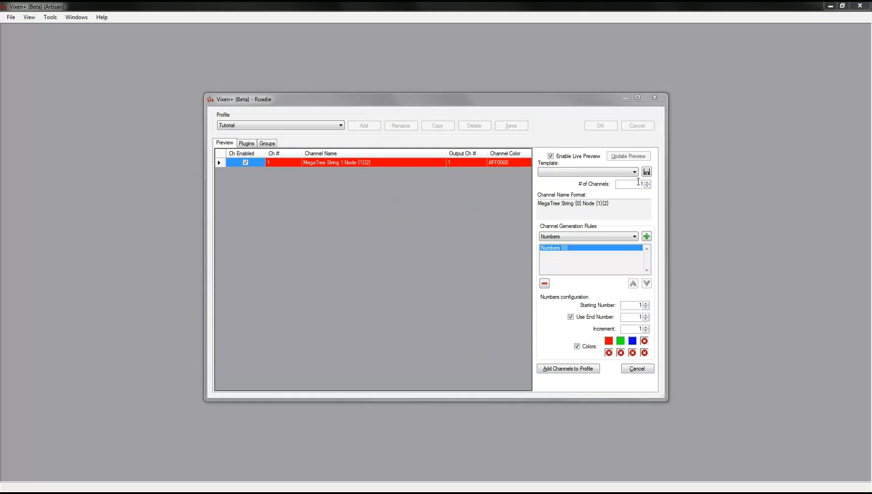
Set the number of channels to generate to 3750
drag(638, 184, 684, 177)
text(3750)
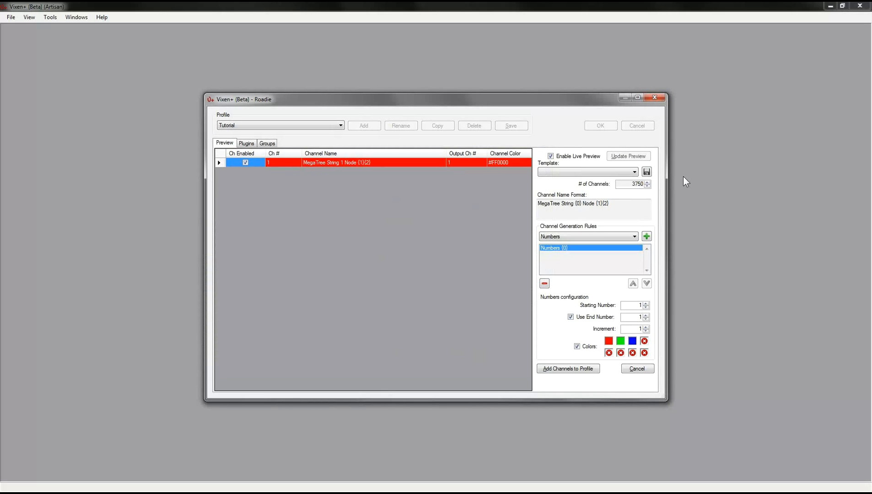
click(625, 210)
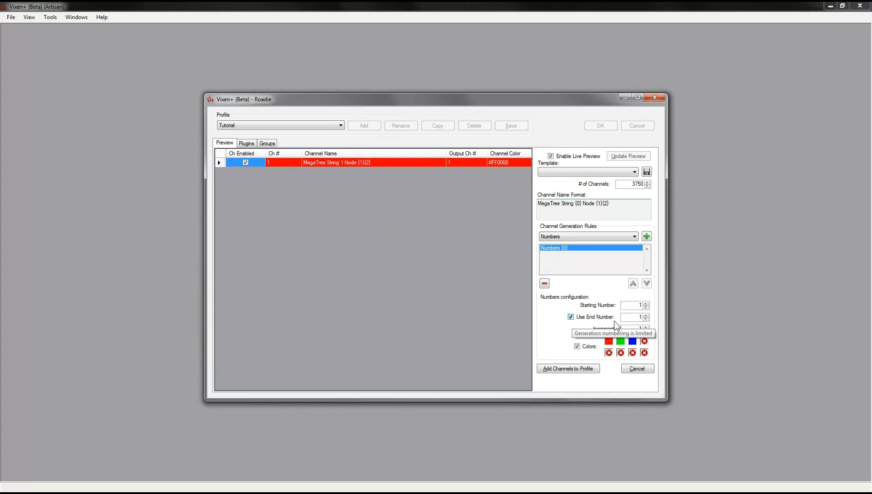
Set the end number of the Numbers rule for placeholder {0} to 25
drag(633, 318, 658, 318)
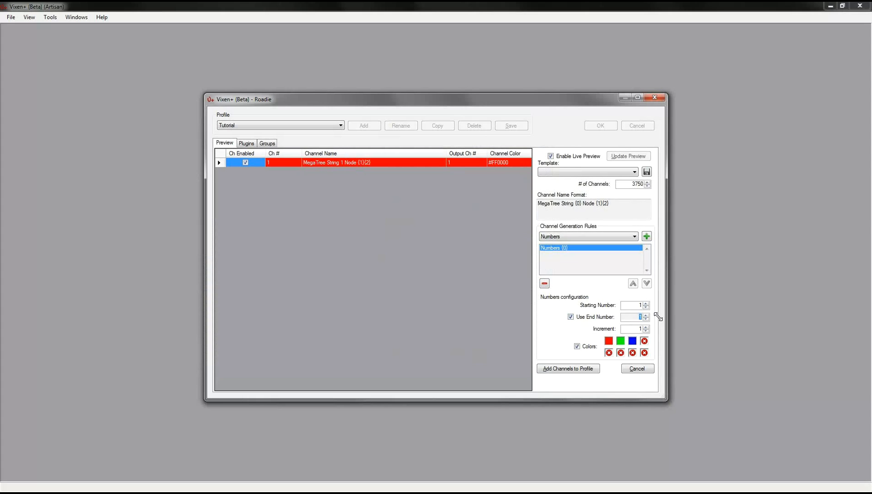
text(25)
click(637, 330)
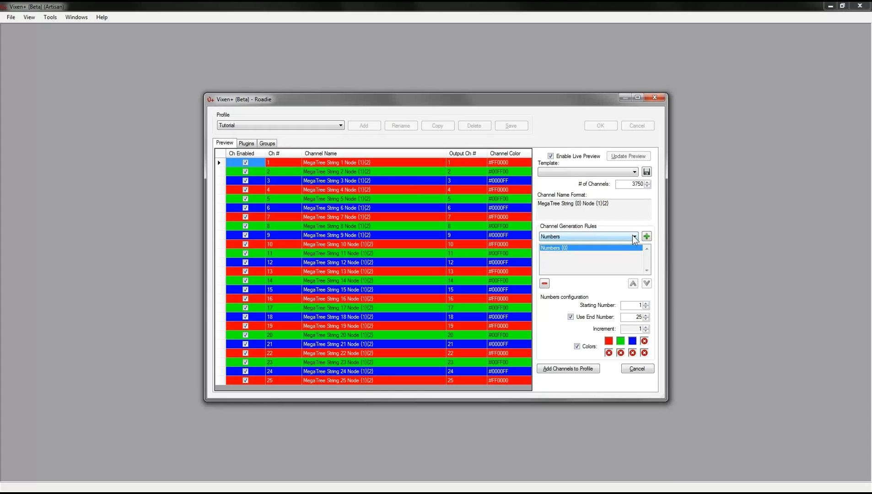
Add a second Numbers rule for placeholder {1}, set its end number to 50, and check the channel preview
click(647, 236)
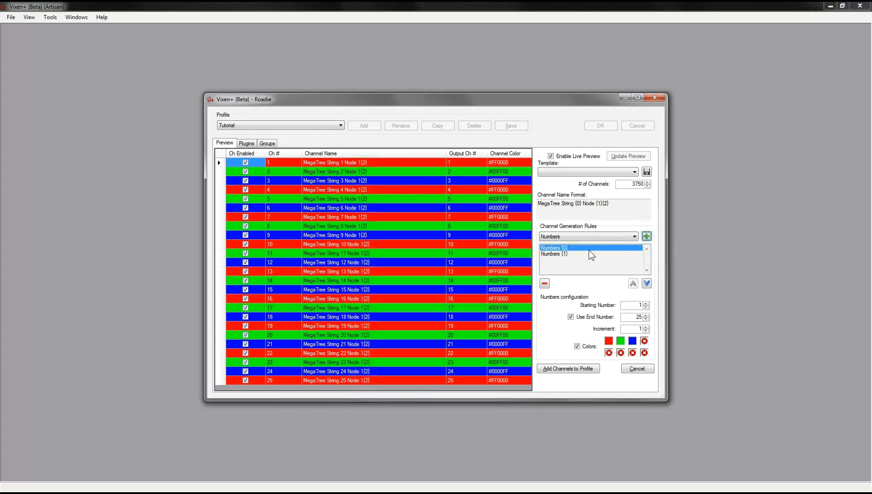
click(564, 253)
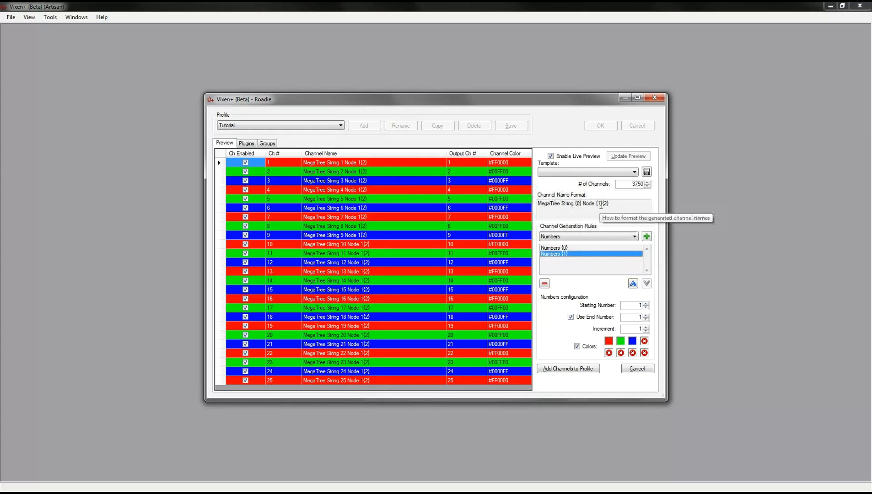
drag(596, 204, 603, 204)
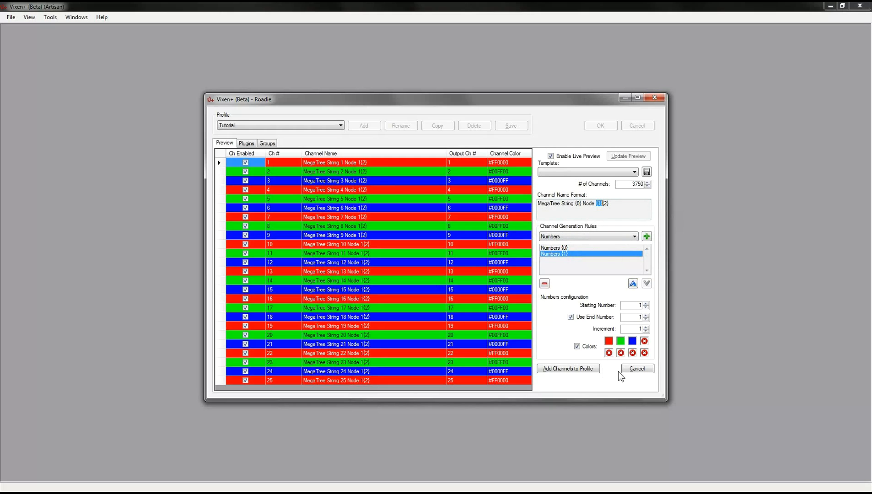
double_click(637, 317)
text(50)
click(637, 328)
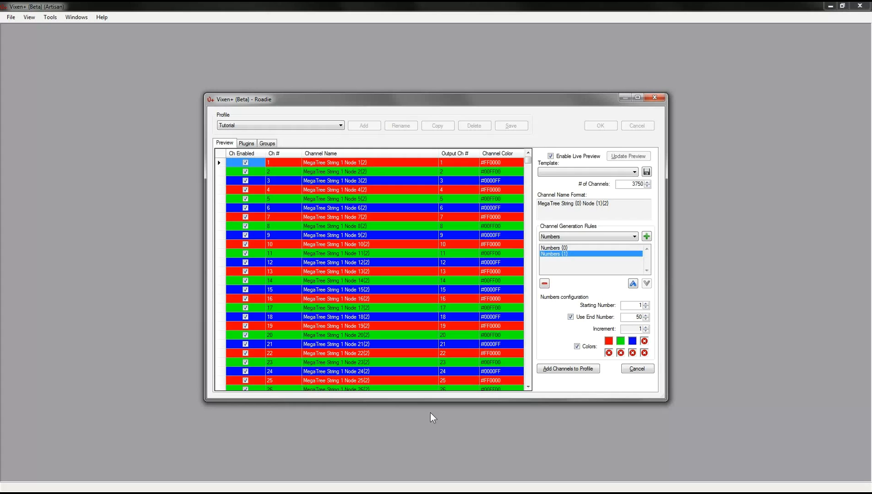
click(529, 360)
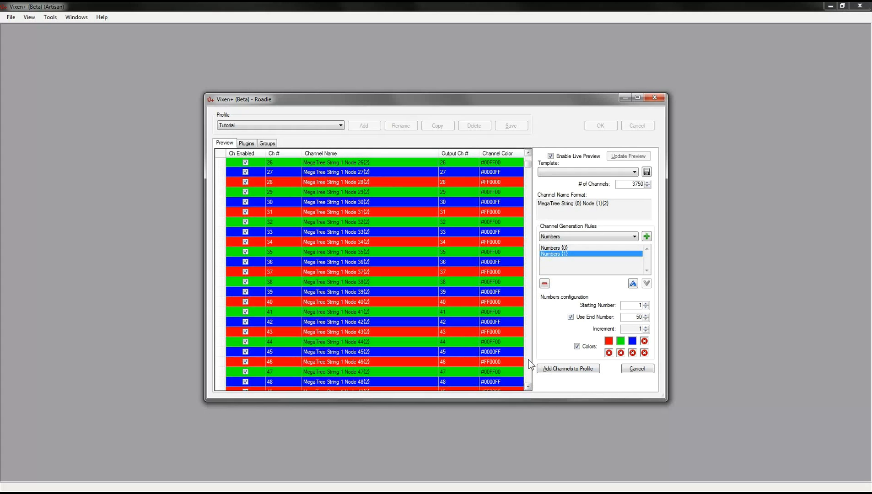
click(529, 360)
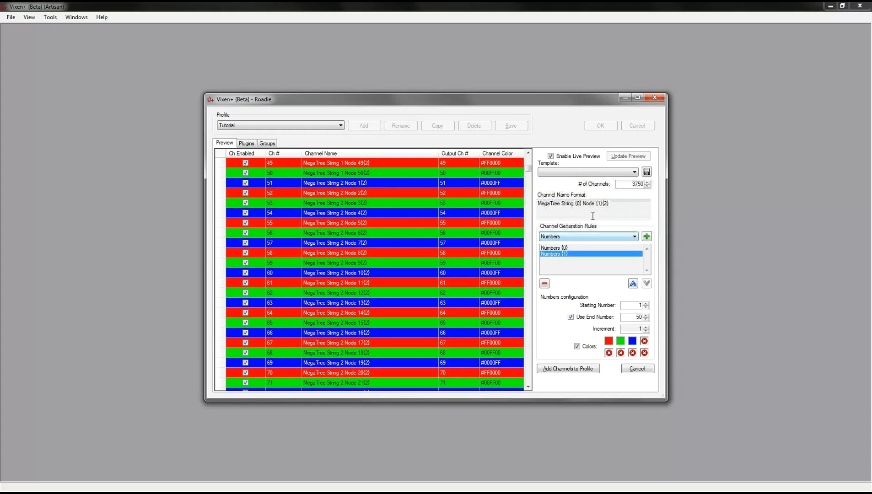
Add a Words rule for placeholder {2}, put a space between {1} and {2} in the name format, and select the new rule
click(633, 235)
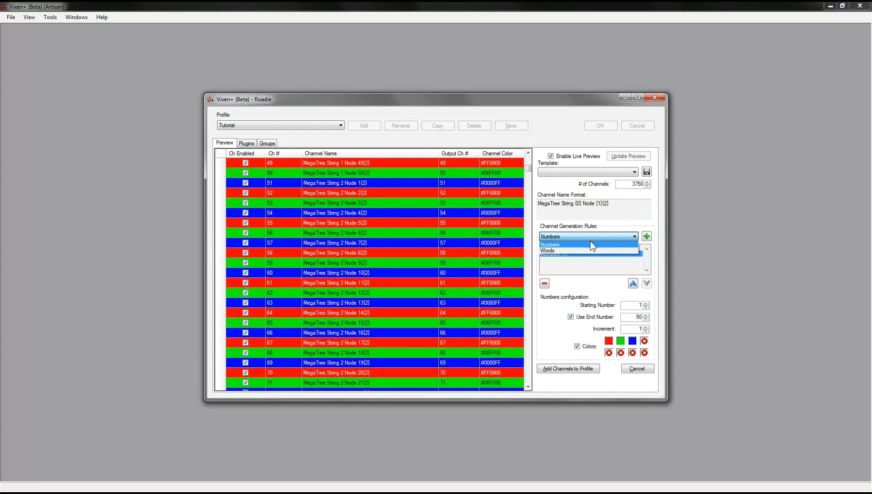
click(582, 251)
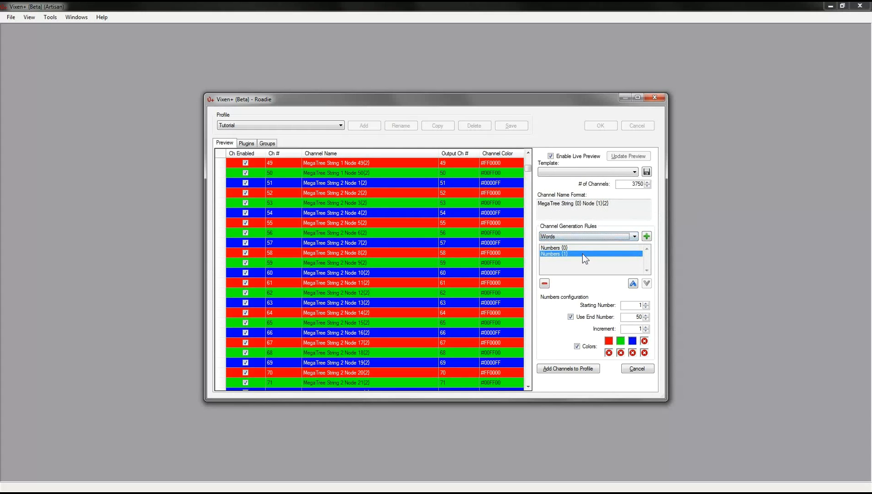
click(646, 237)
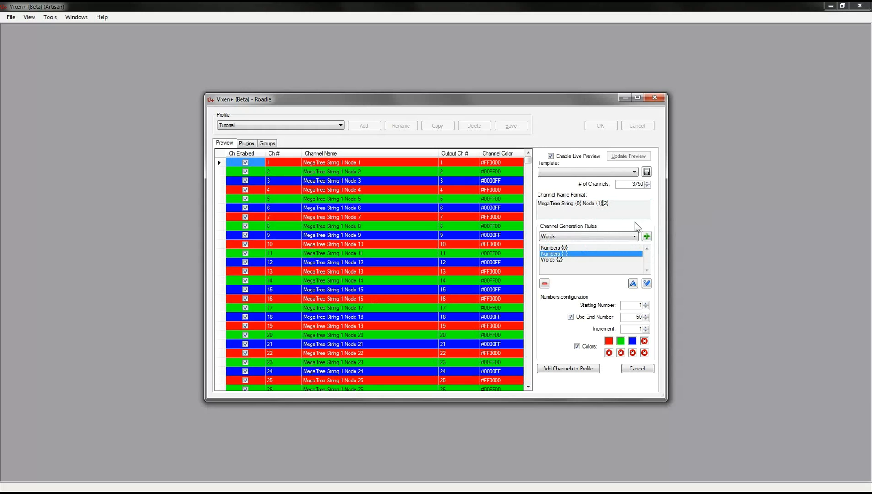
click(559, 260)
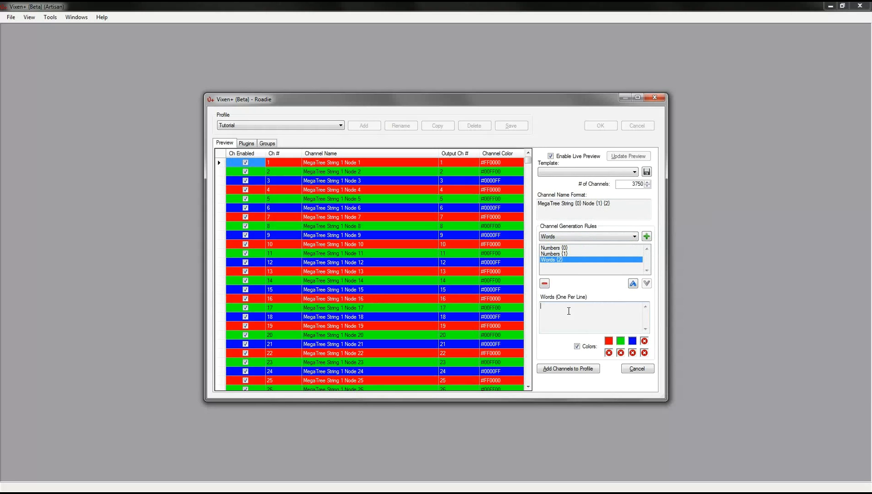
Enter Red, Green and Blue on separate lines as the words of the {2} rule
text(Red)
key(Tab)
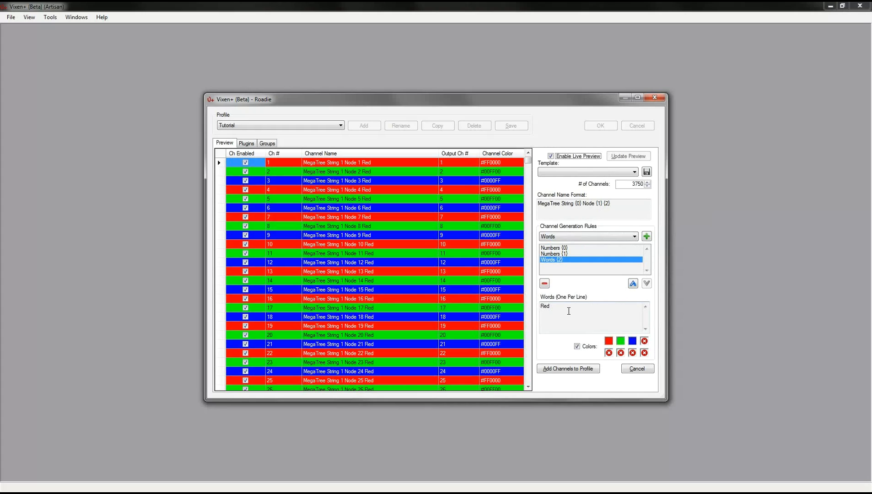
click(569, 311)
text(Green)
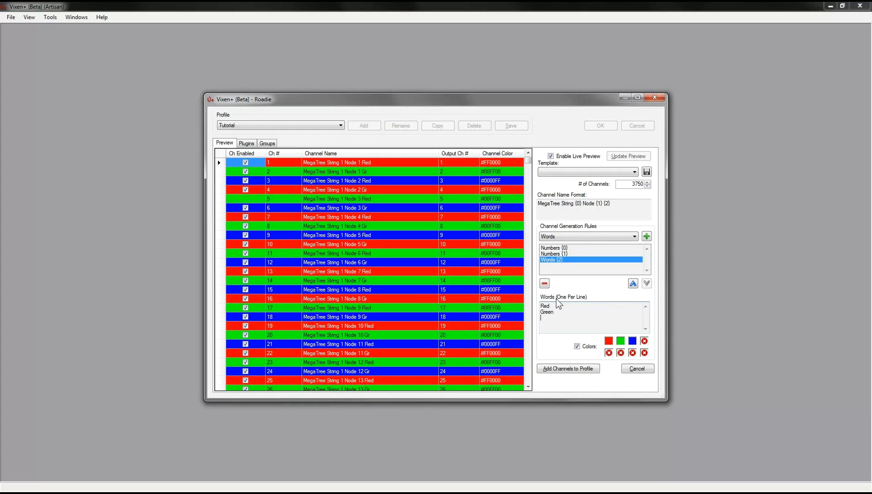
key(Return)
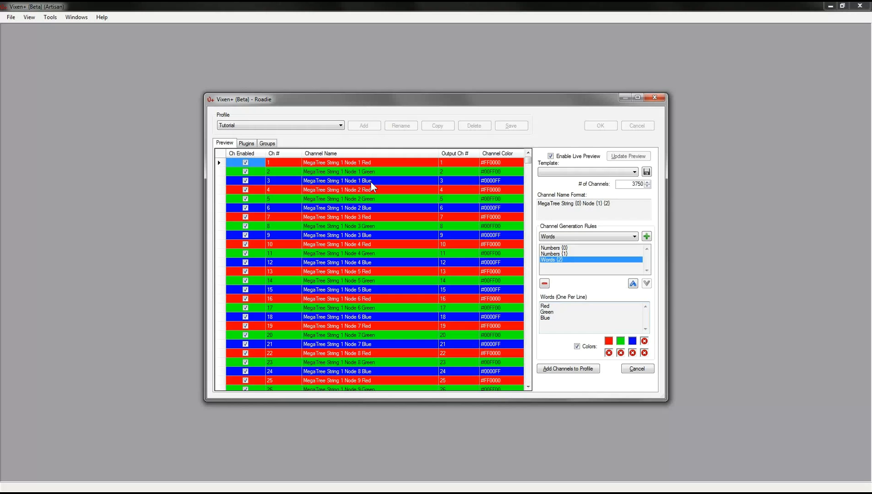
Review the name format and the end of the channel preview, and add the generated MegaTree channels to the Tutorial profile
click(626, 204)
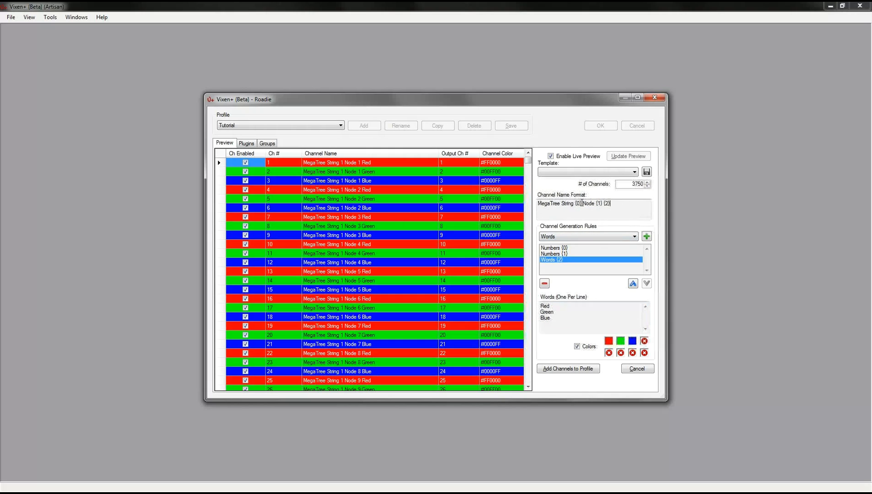
drag(611, 203, 538, 204)
drag(527, 160, 530, 395)
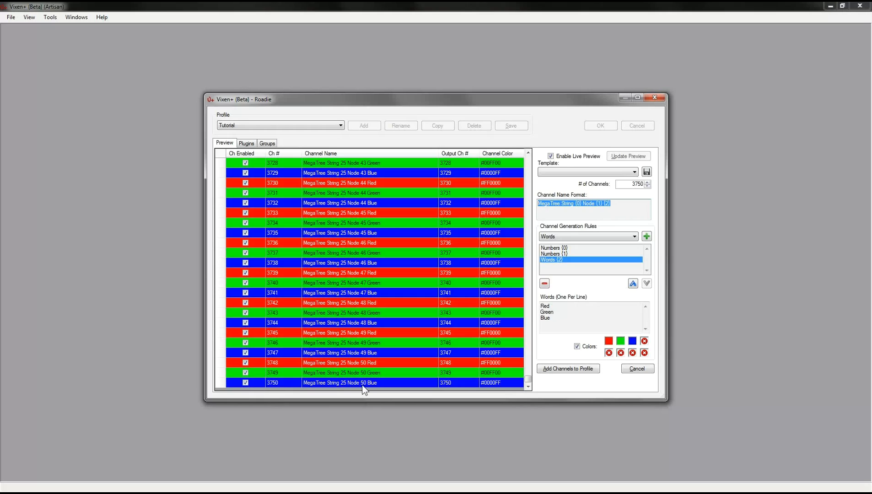
click(389, 383)
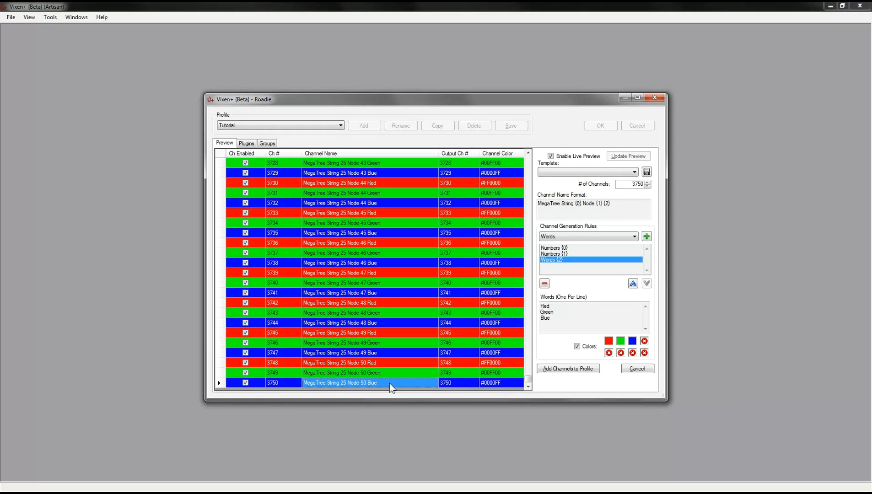
click(567, 369)
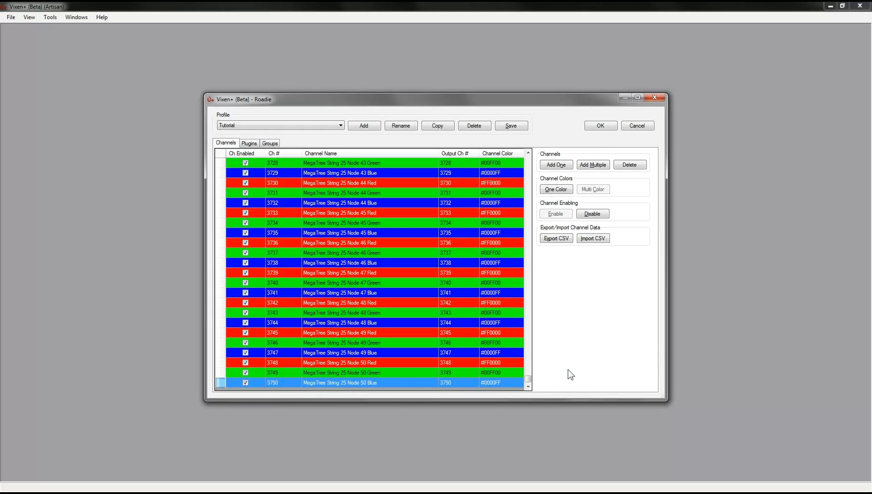
mouse_move(528, 380)
mouse_down()
mouse_move(546, 232)
mouse_move(534, 149)
mouse_move(533, 394)
mouse_up()
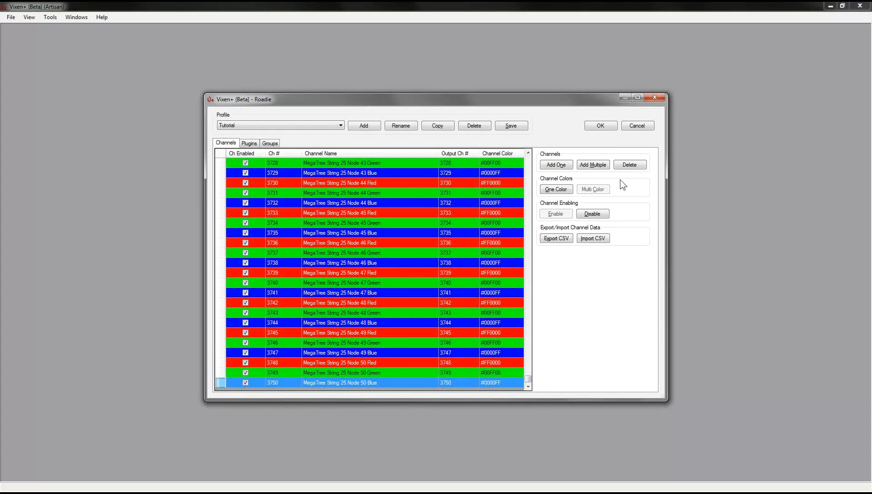
Reopen multiple channel generation and save its settings as a template named "25S50N MegaTree"
click(600, 167)
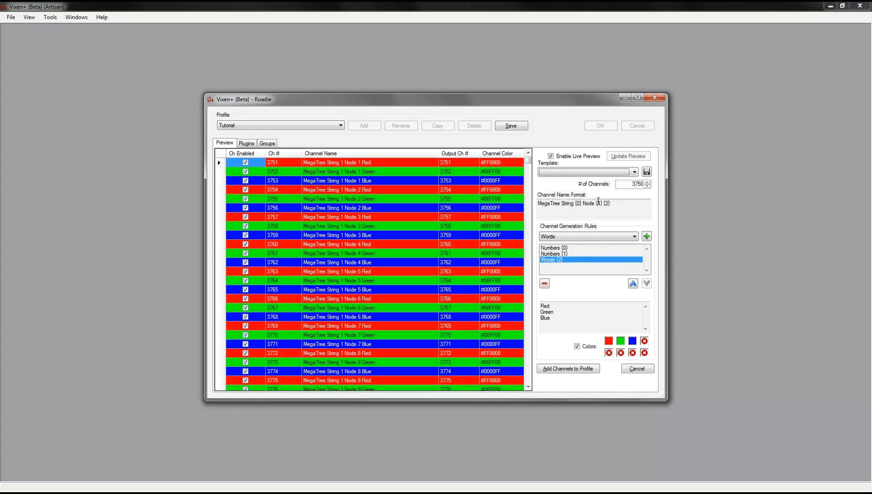
click(647, 172)
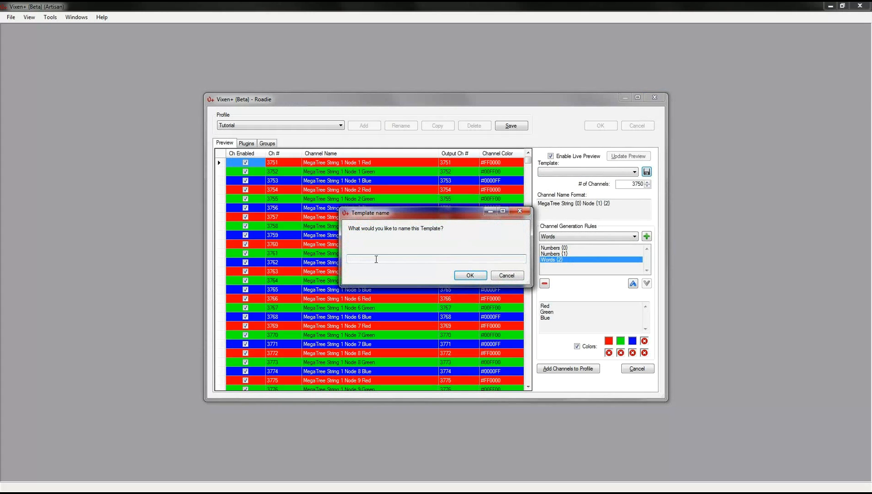
text(255)
text(50N)
text( MegaT)
text(ree)
click(473, 275)
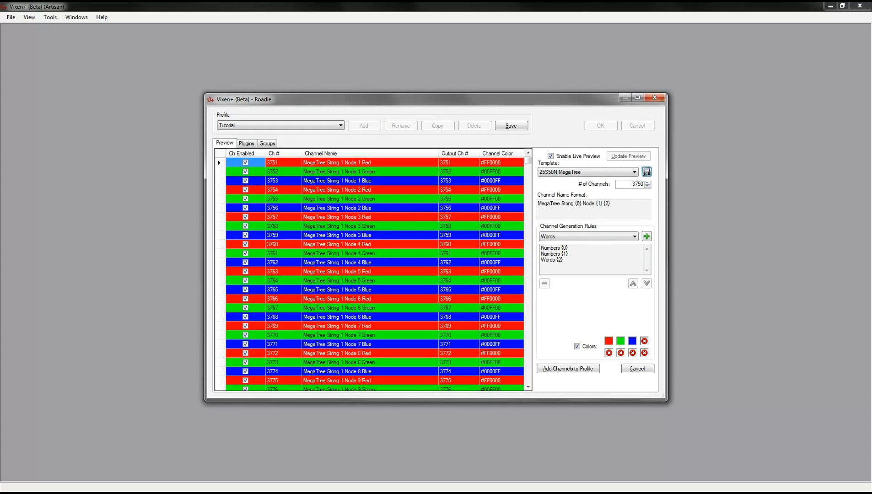
Switch to Windows Explorer and locate the 25S50N MegaTree.vpt file in the Tutorial folder's Data\Support\Templates subfolder
key(alt+Tab)
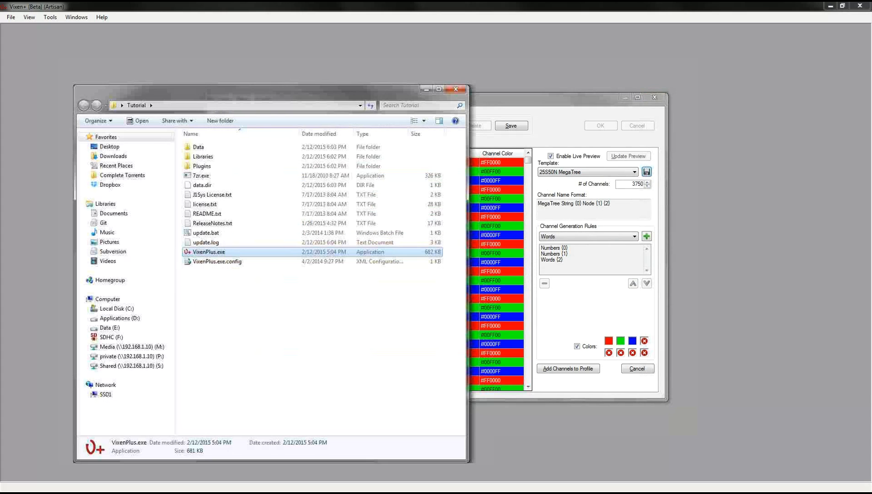
click(195, 148)
double_click(195, 147)
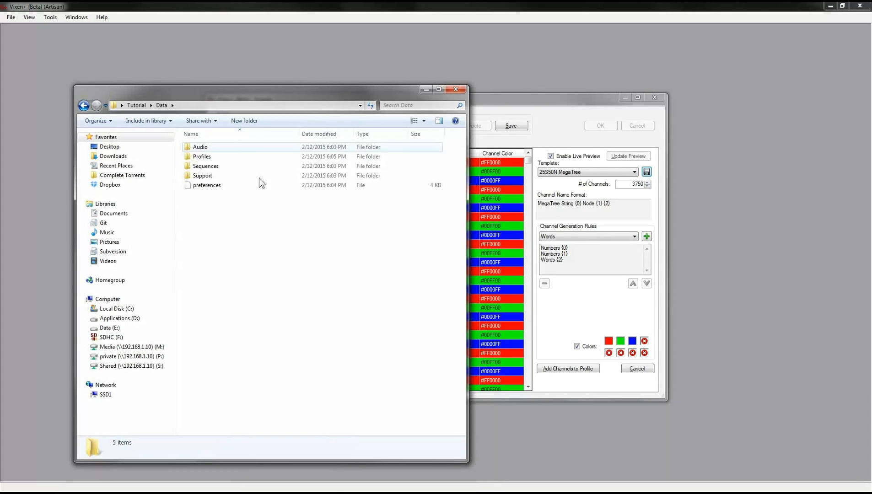
click(213, 177)
double_click(213, 177)
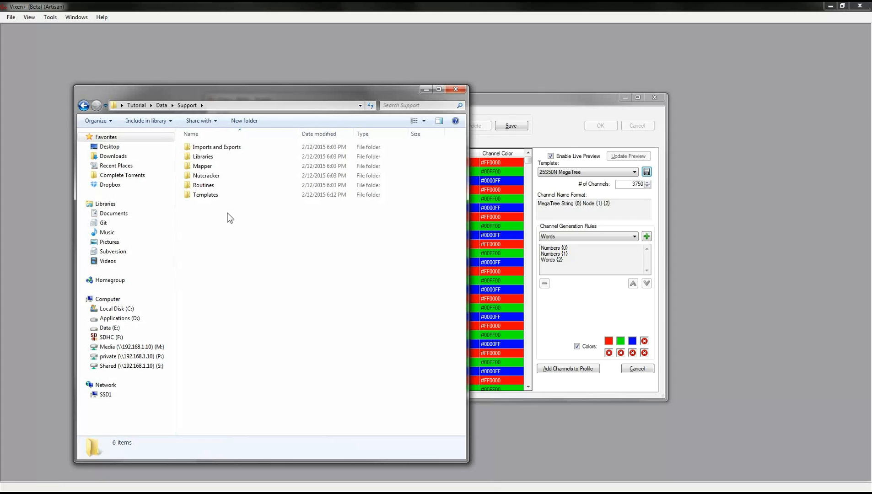
double_click(213, 194)
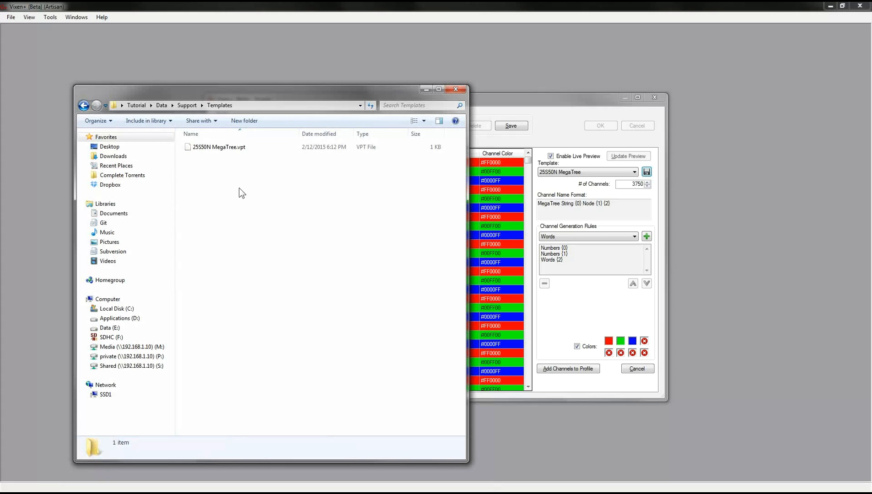
click(218, 151)
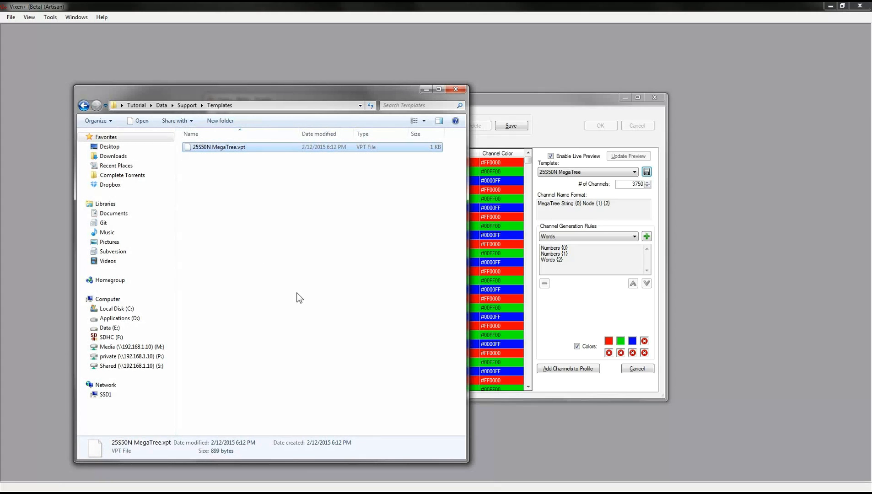
Open 25S50N MegaTree.vpt in Notepad++ to examine its contents, and close the file and the folder window
right_click(208, 149)
click(229, 175)
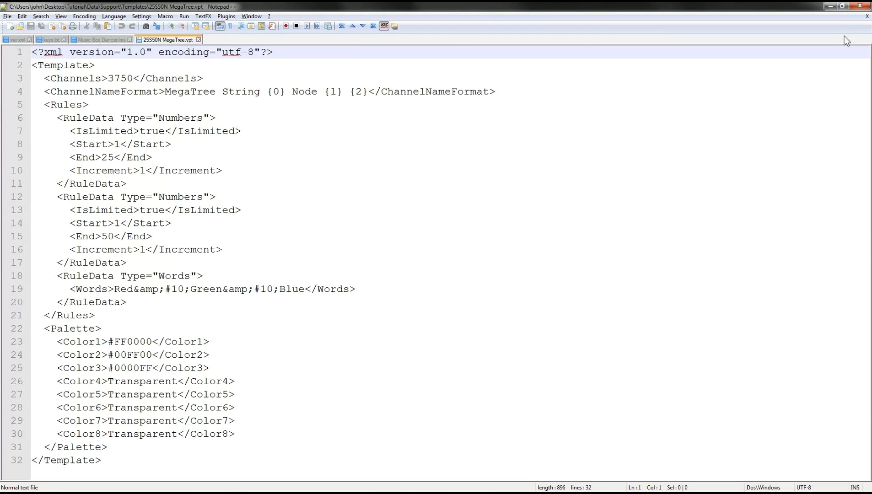
click(866, 18)
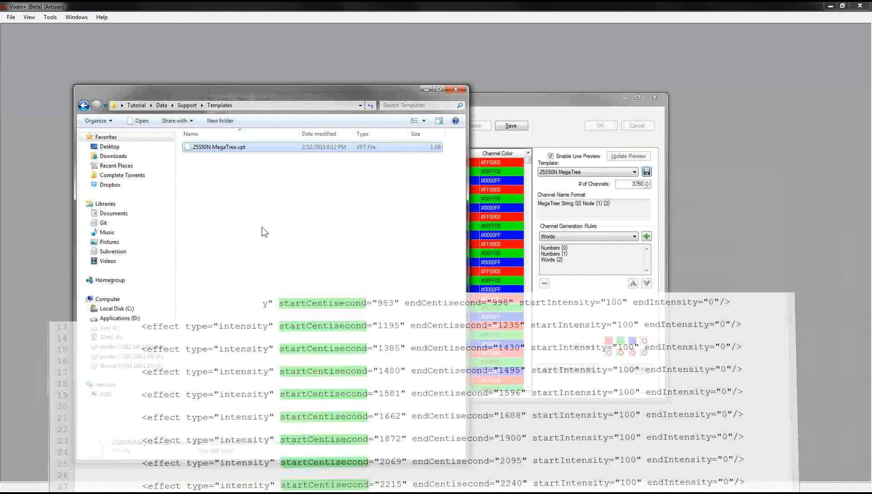
click(262, 227)
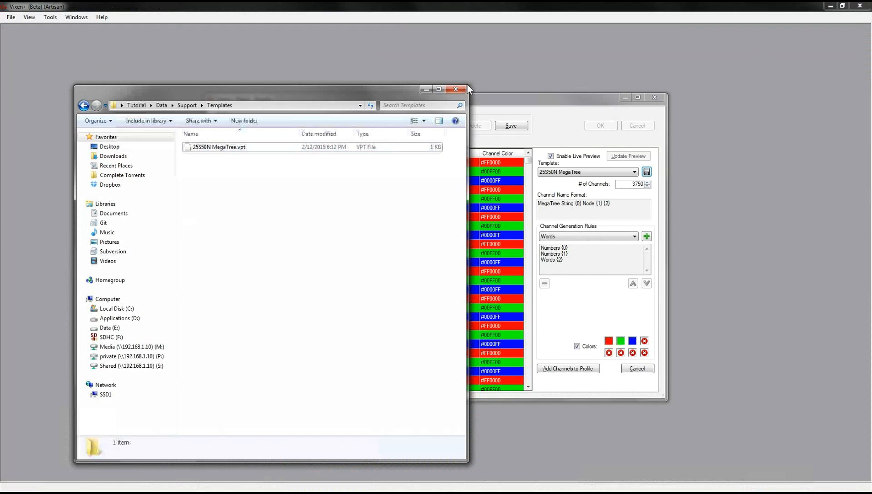
click(455, 89)
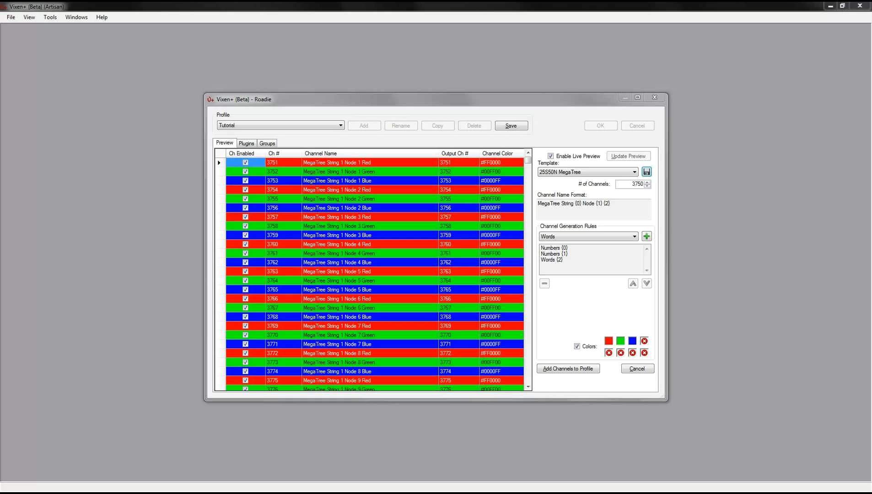
Cancel the second round of channel generation and redisplay the Tutorial profile's channel list
click(637, 370)
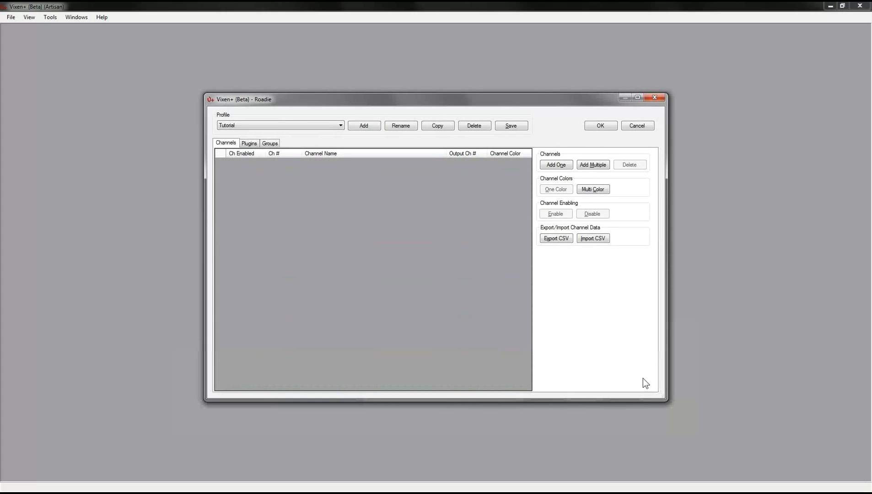
click(249, 144)
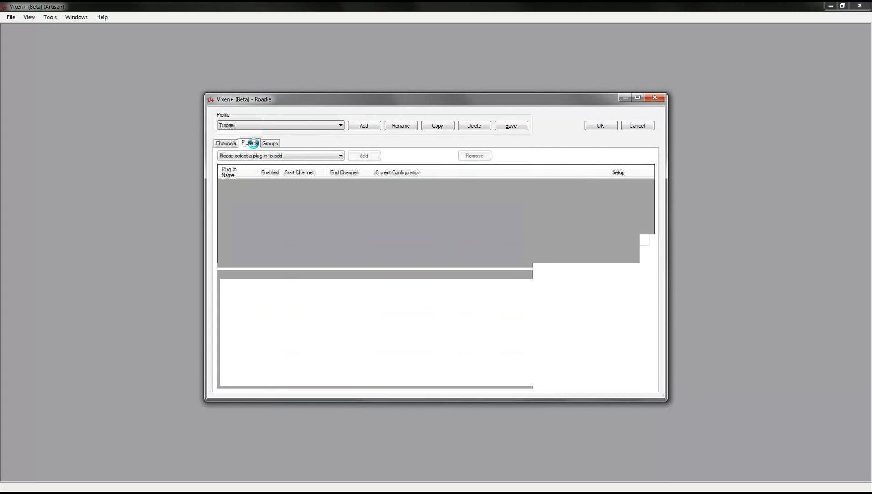
click(231, 144)
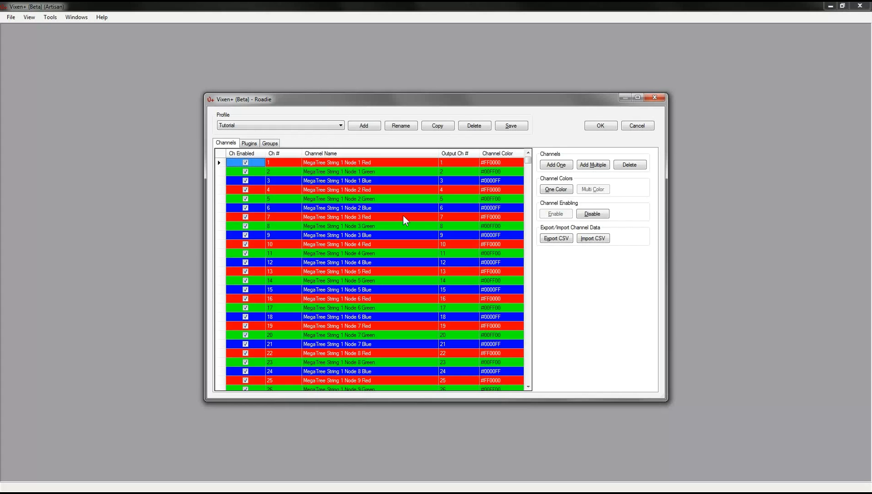
Reopen multiple channel generation and remove all the existing Numbers and Words rules from the generation rules list
click(592, 165)
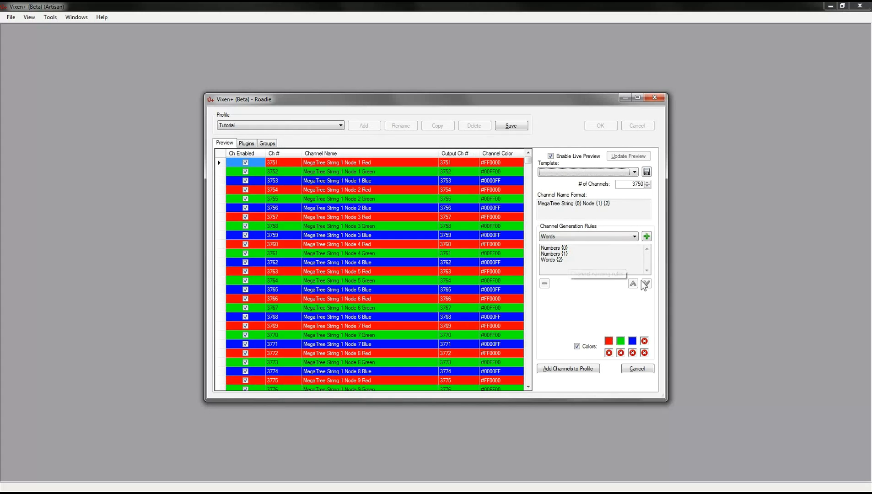
click(554, 248)
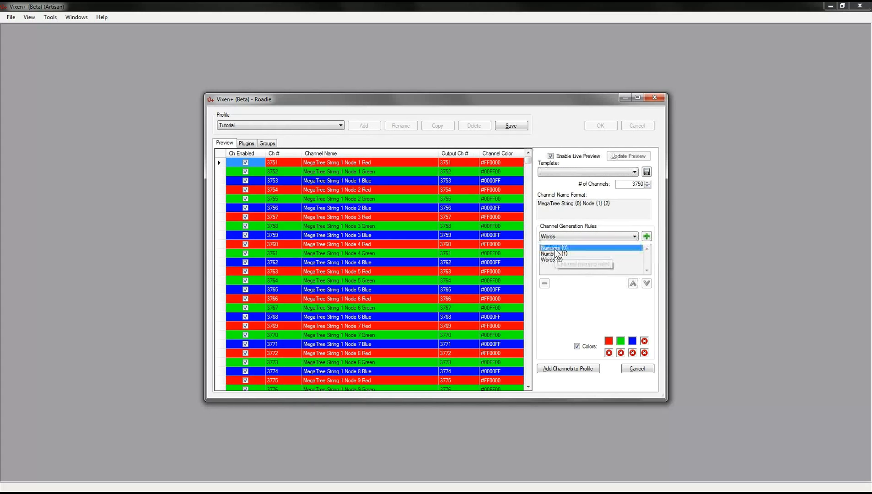
click(545, 284)
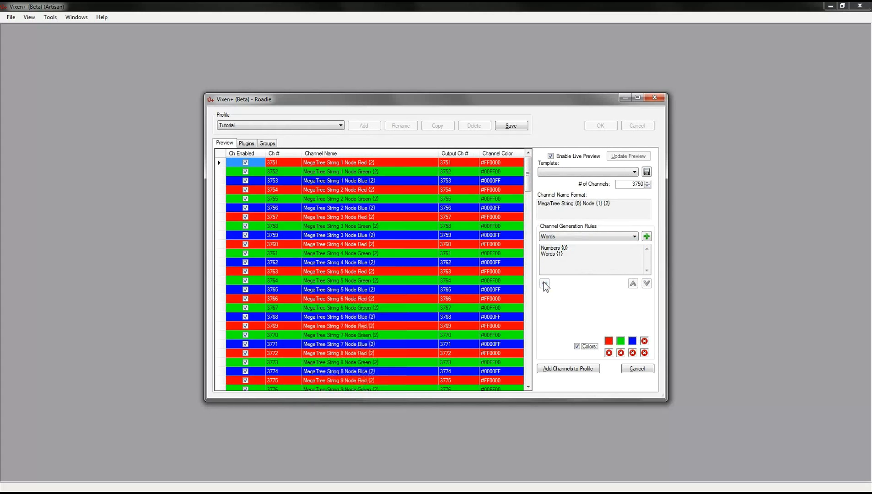
click(548, 255)
click(545, 283)
click(553, 248)
click(544, 284)
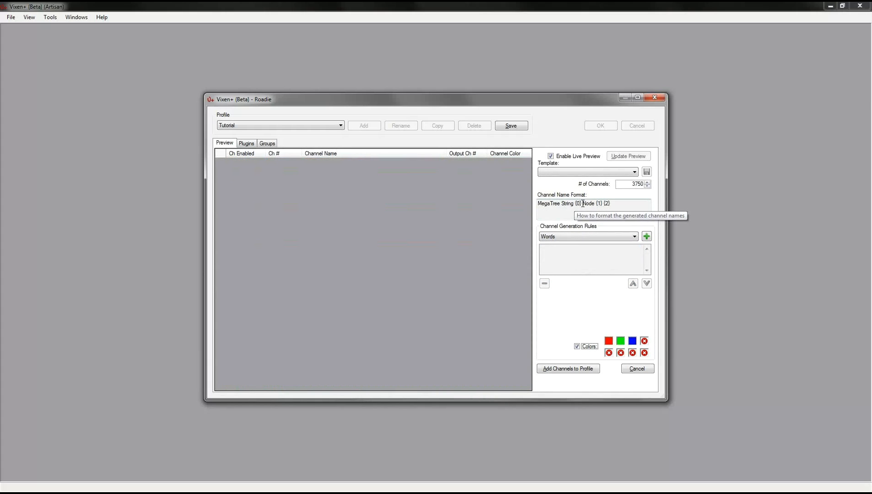
Change the channel name format to "MegaTree String {0} {1}" and add a Numbers rule
drag(584, 204, 605, 204)
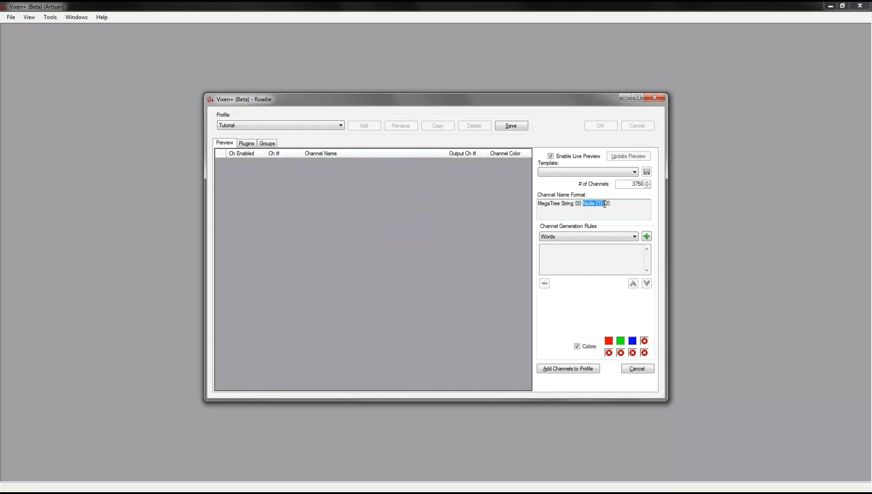
key(Delete)
text(1)
click(637, 240)
click(584, 246)
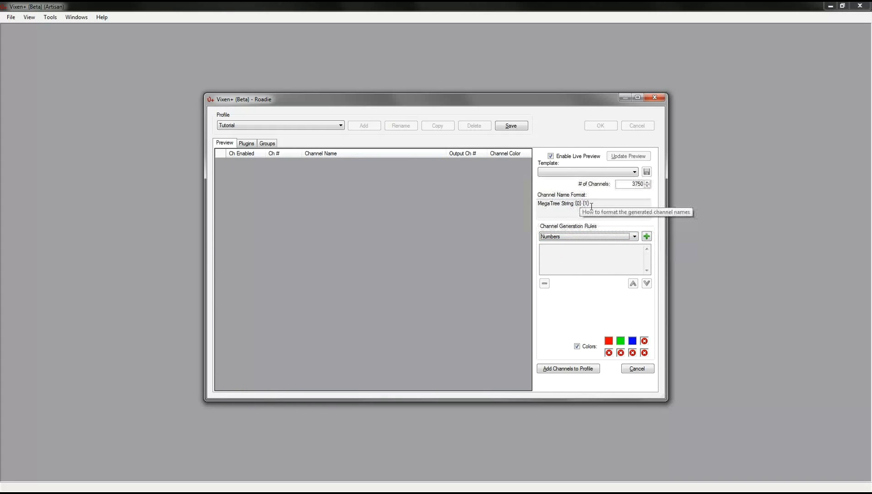
click(648, 237)
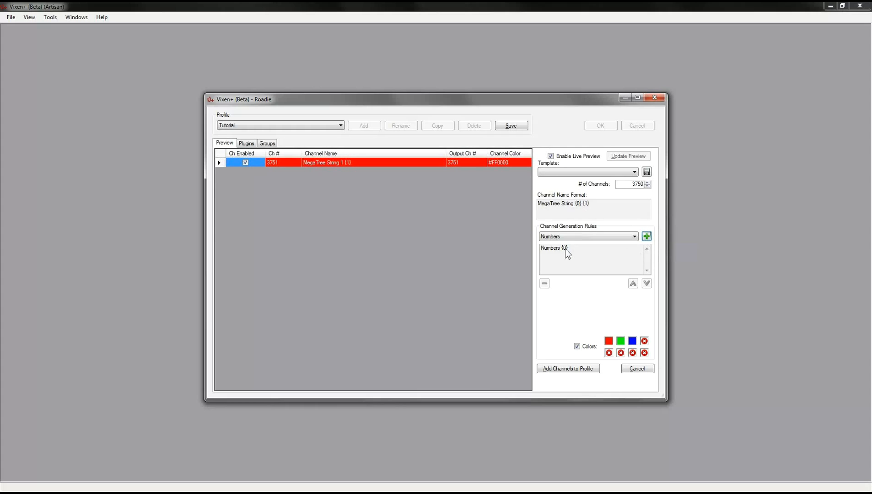
Add a Words rule containing Red, Green, Blue and White on separate lines
click(634, 237)
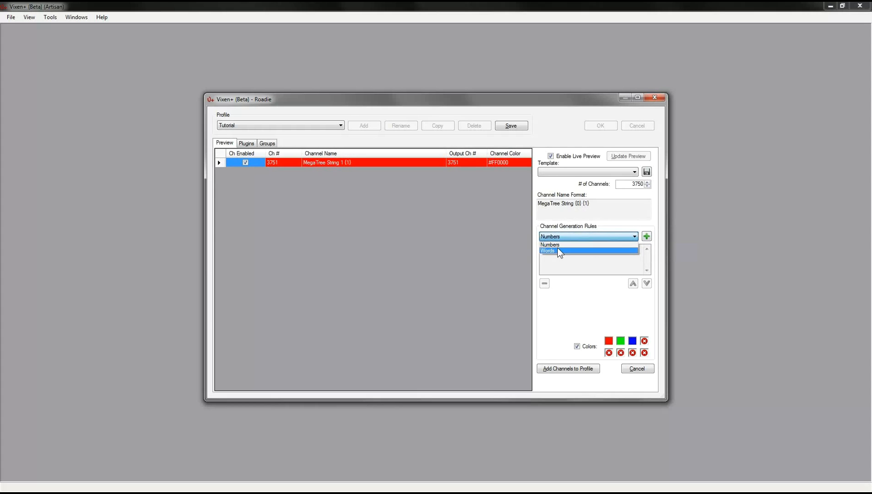
click(557, 248)
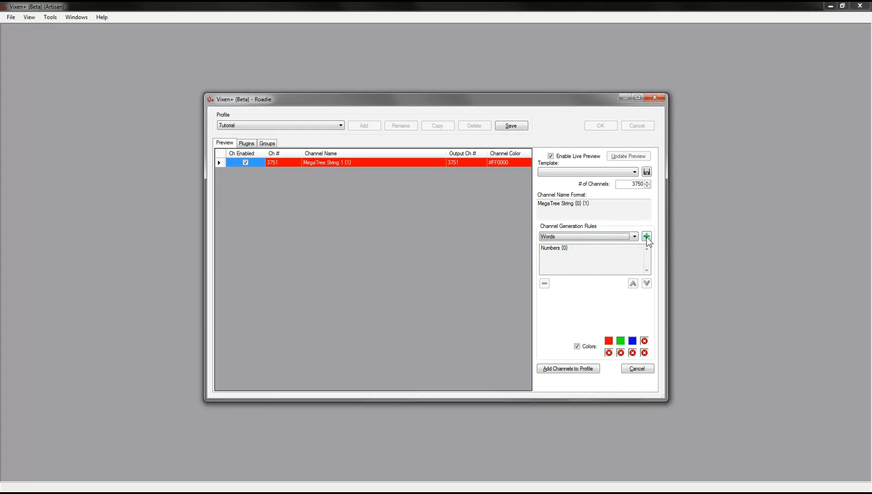
click(647, 237)
click(559, 253)
click(556, 312)
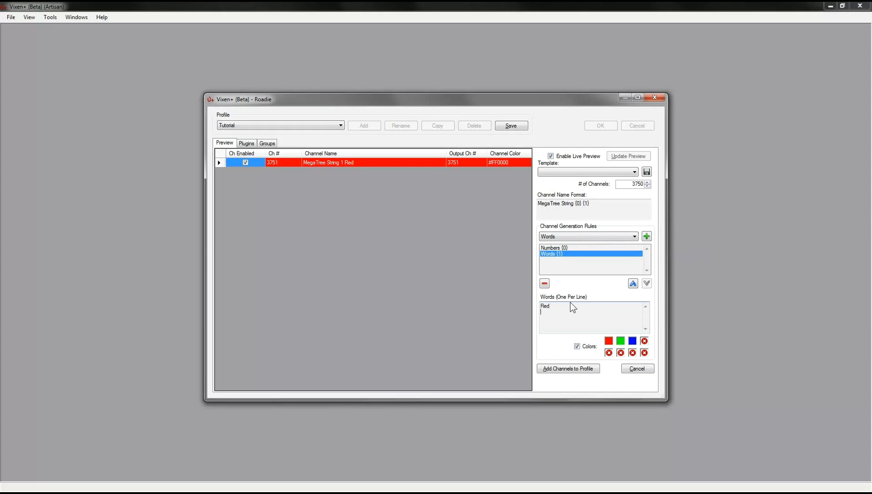
text(Red Green)
key(Return)
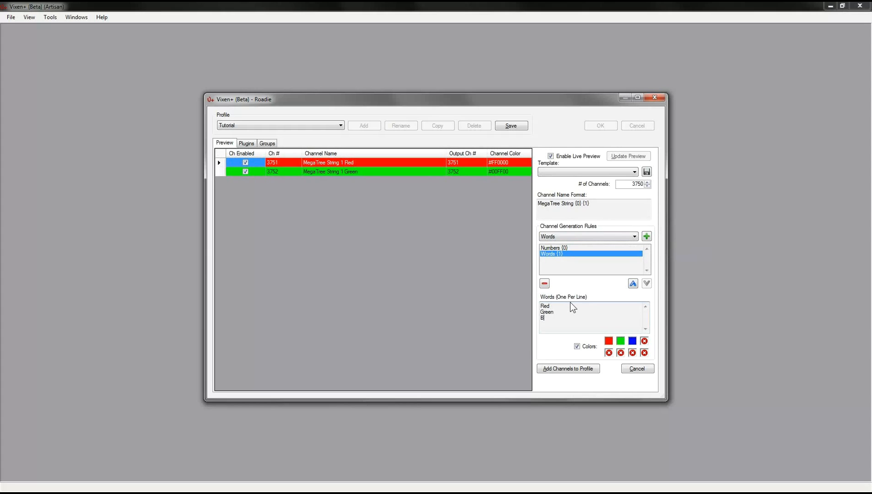
text(Blue)
key(Return)
text(W)
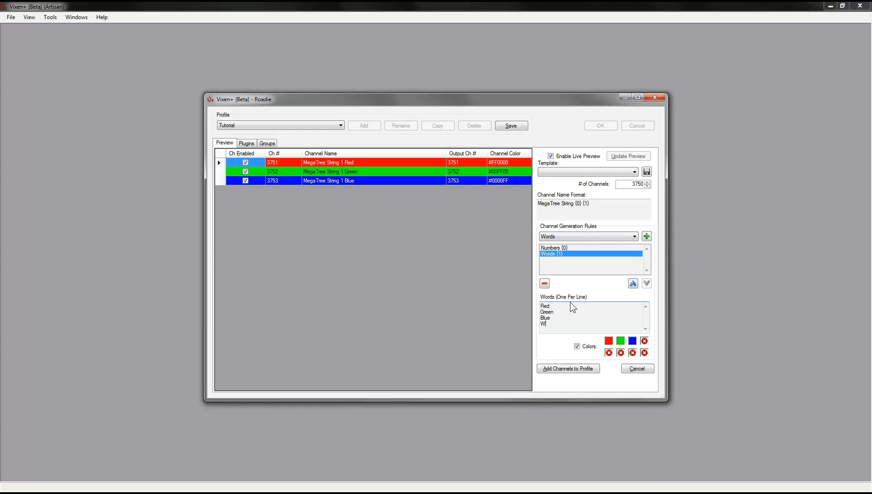
text(hite)
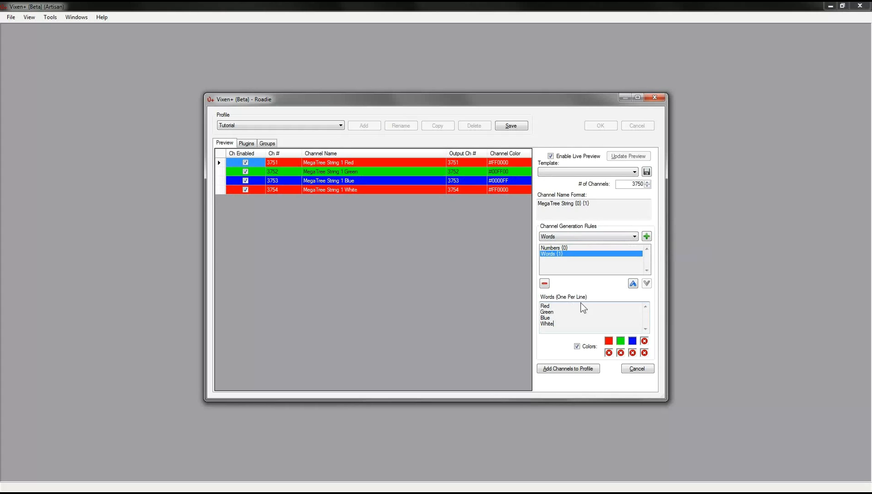
Set the Numbers rule's end number to 8 and the number of channels to 32
click(562, 248)
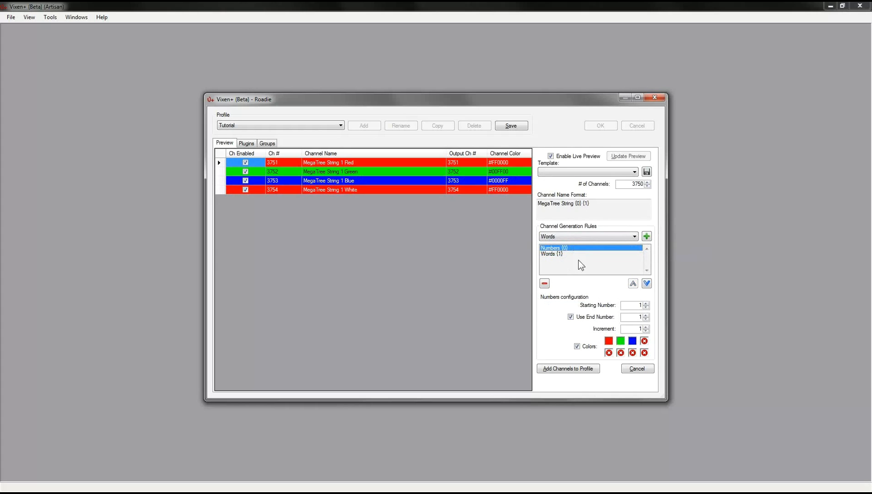
drag(637, 317, 656, 314)
key(Tab)
drag(628, 184, 683, 181)
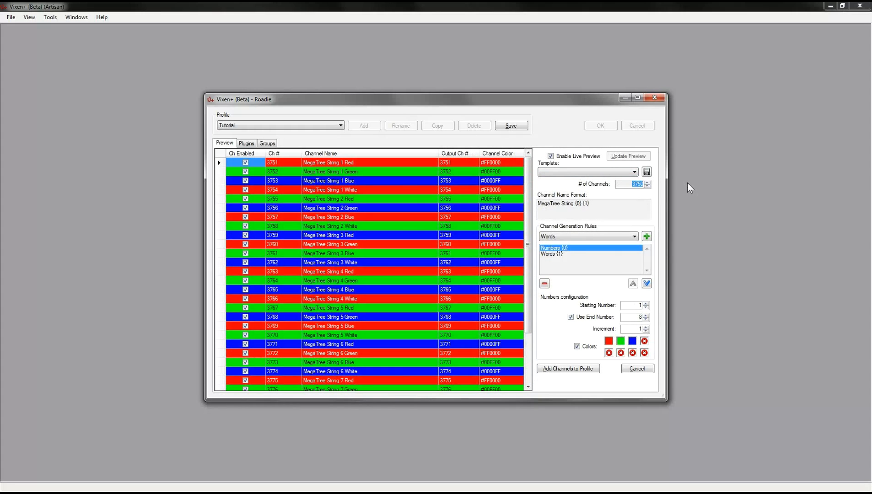
text(32)
key(Tab)
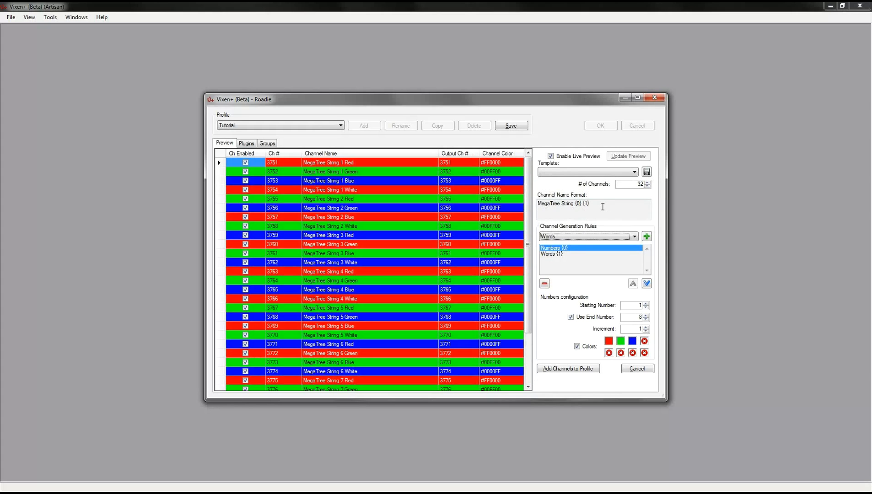
Examine the channel preview, comparing the row colors with the color words in the names from String 1 White to String 2 Green
click(602, 207)
drag(527, 176, 528, 277)
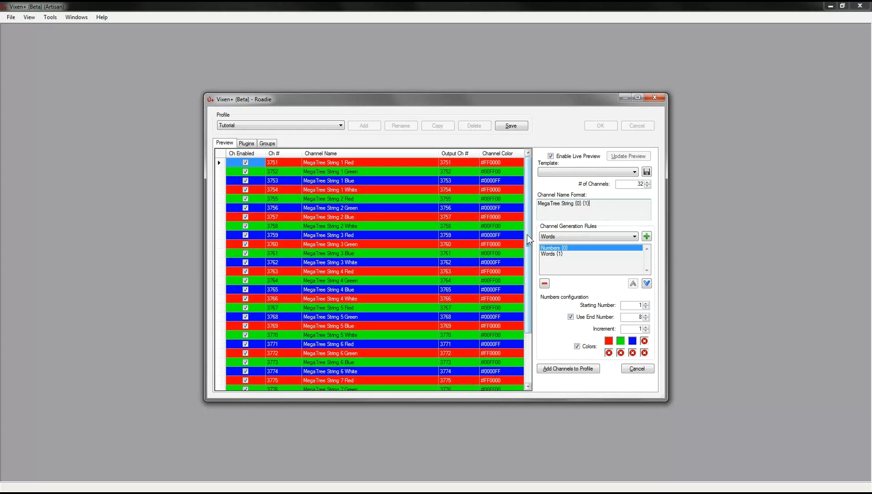
scroll(527, 235, down, 3)
scroll(521, 213, up, 3)
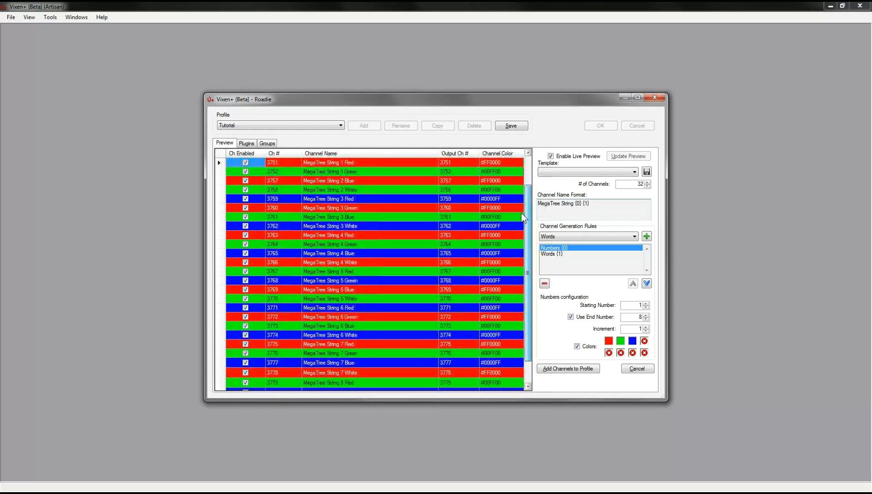
click(369, 190)
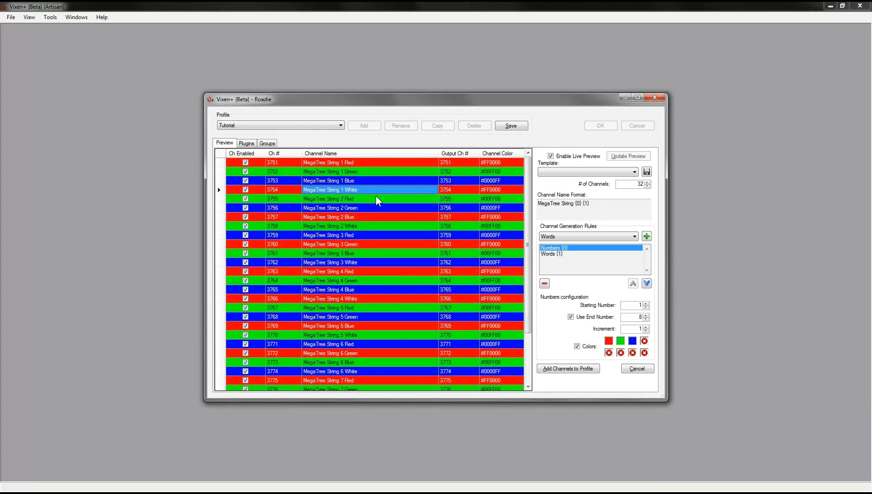
click(376, 198)
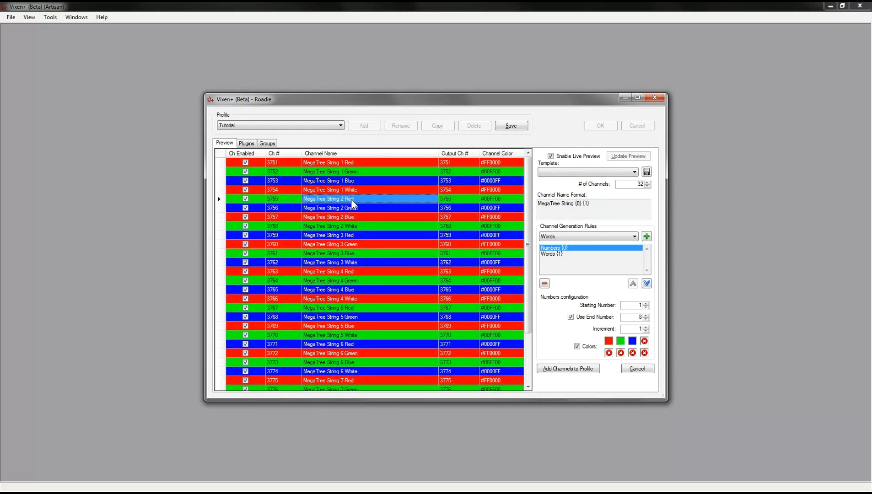
click(373, 208)
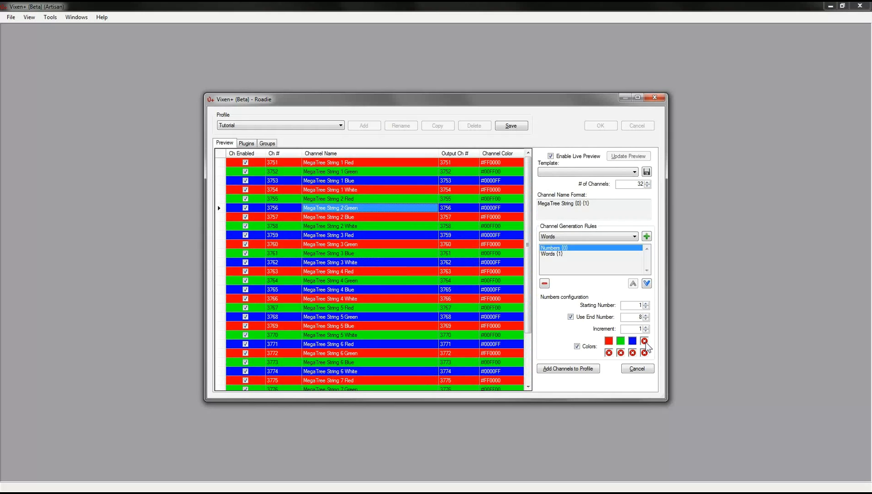
Set the fourth channel color to white and add the generated channels to the Tutorial profile
click(551, 254)
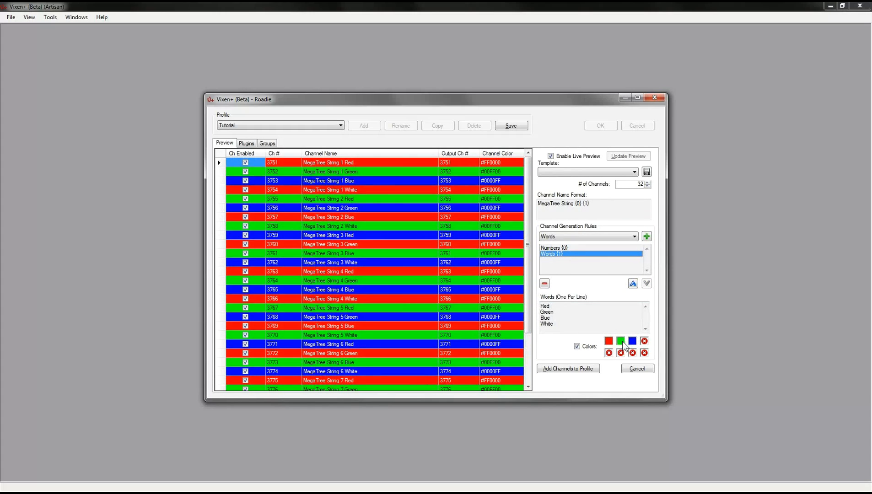
click(644, 342)
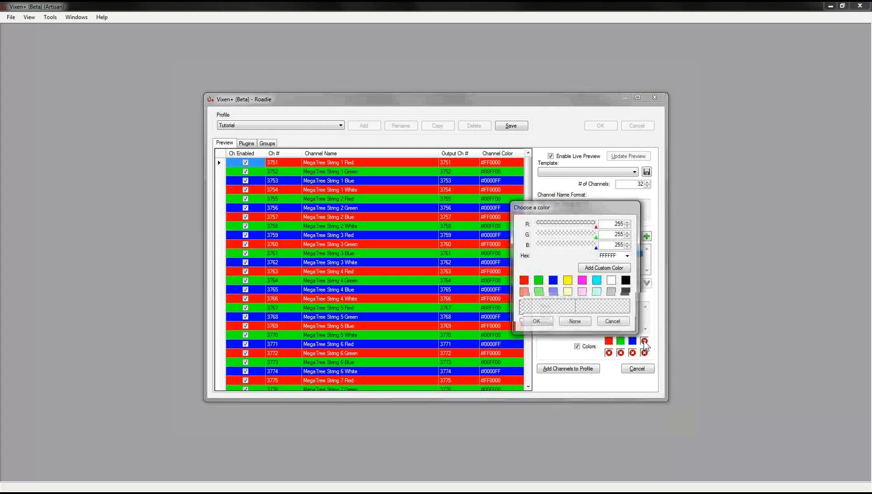
double_click(612, 283)
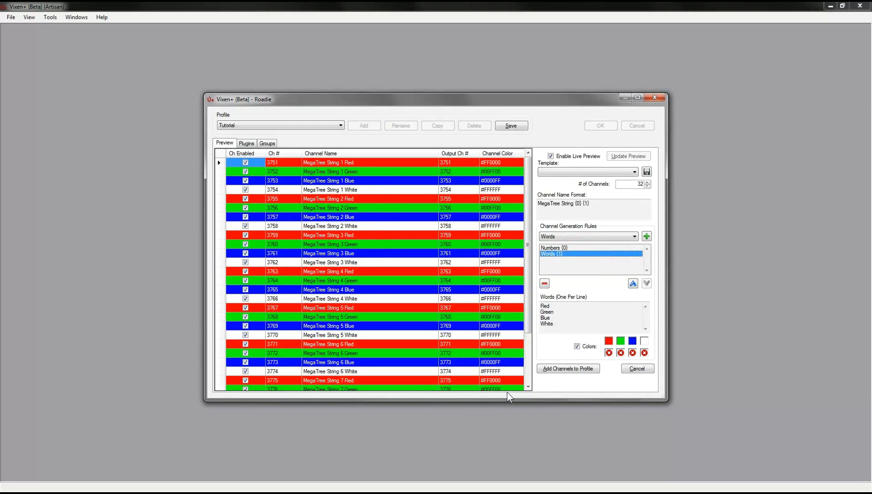
drag(525, 254, 531, 350)
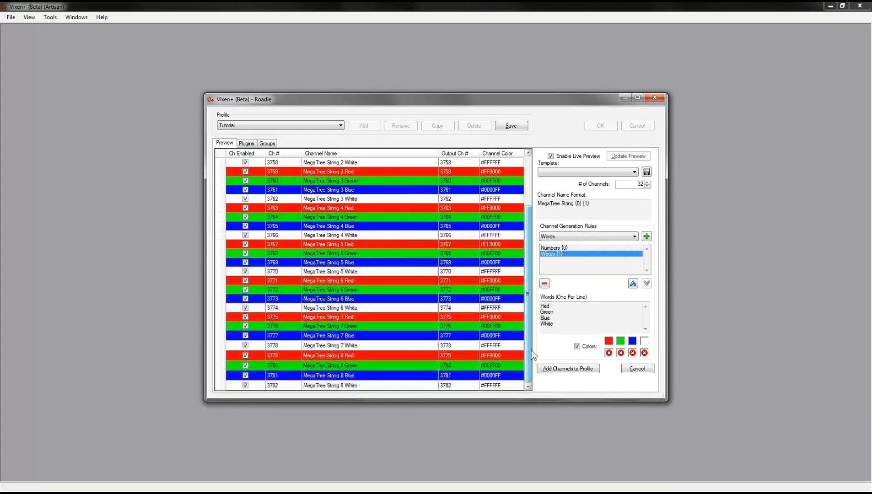
click(563, 370)
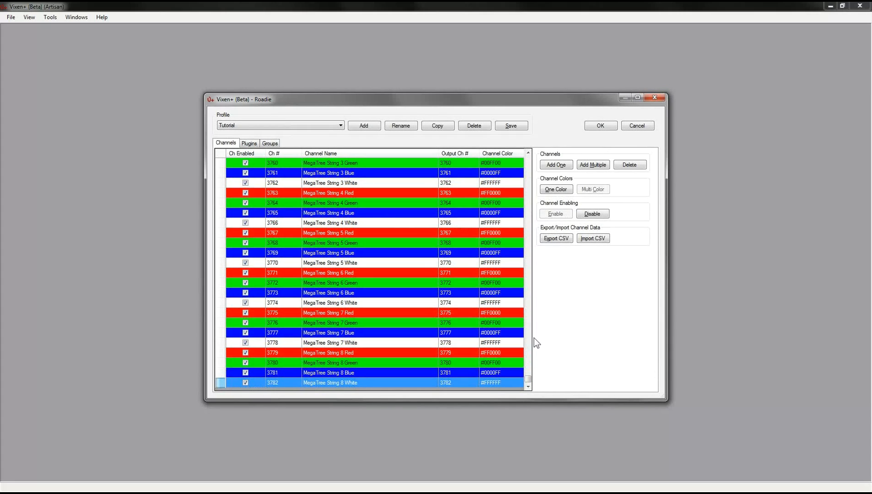
Review the names and colors of the MegaTree String 7 and 8 channels at the end of the profile's channel list
click(359, 376)
click(374, 361)
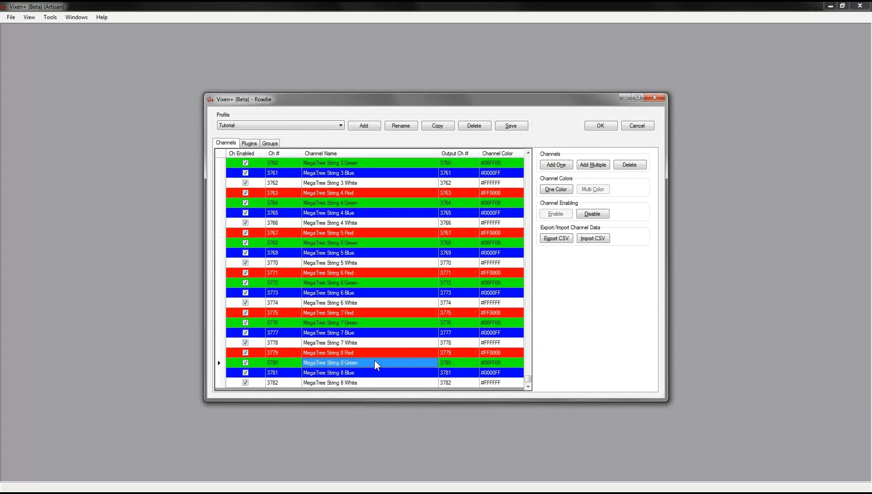
click(375, 355)
click(375, 344)
click(377, 333)
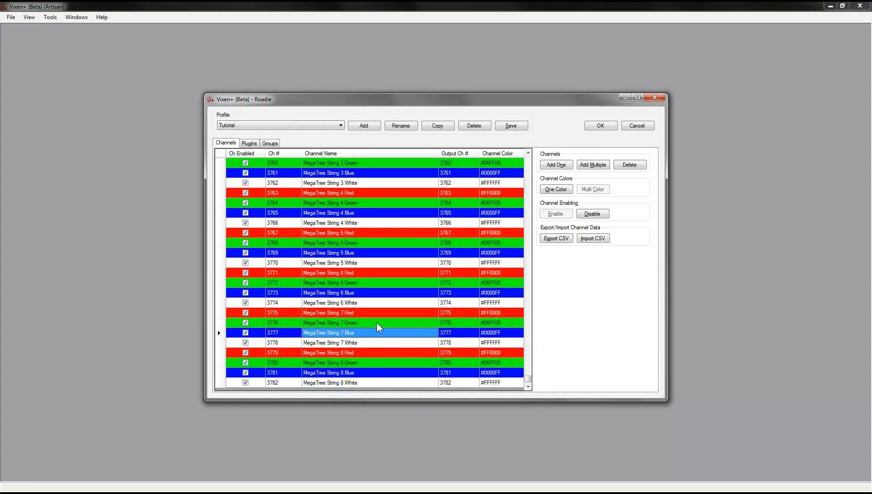
click(376, 323)
click(379, 313)
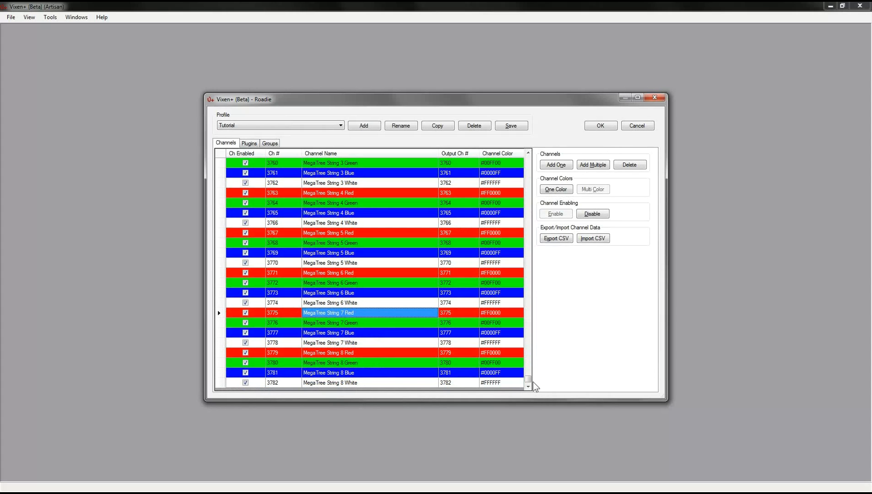
drag(530, 380, 530, 394)
Save the Tutorial profile and add the RGB Mega Tree 3D Preview plugin to it
click(510, 126)
click(250, 143)
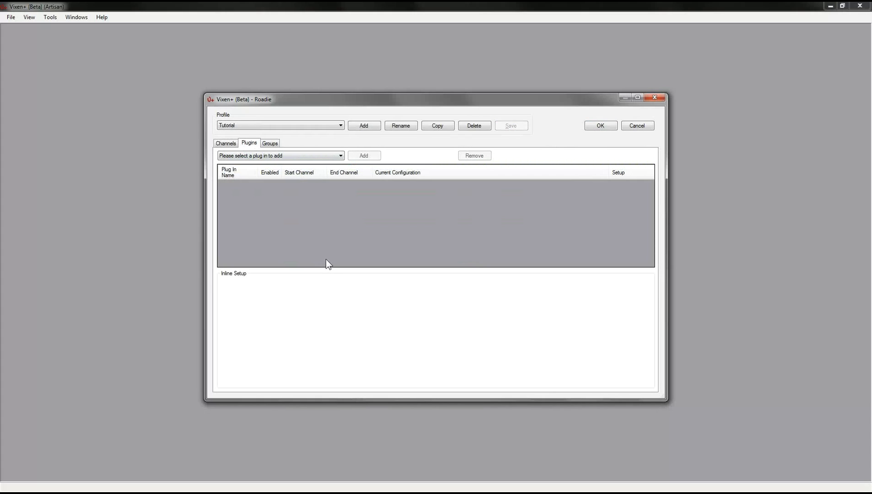
click(341, 156)
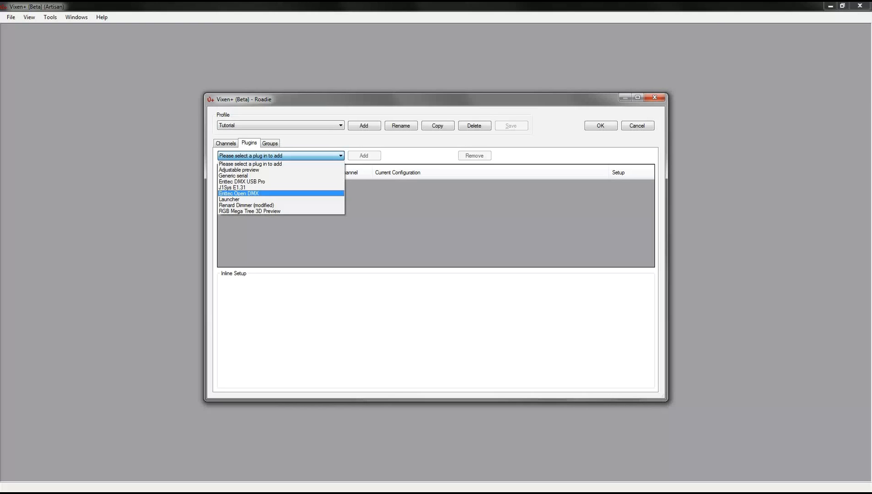
click(246, 212)
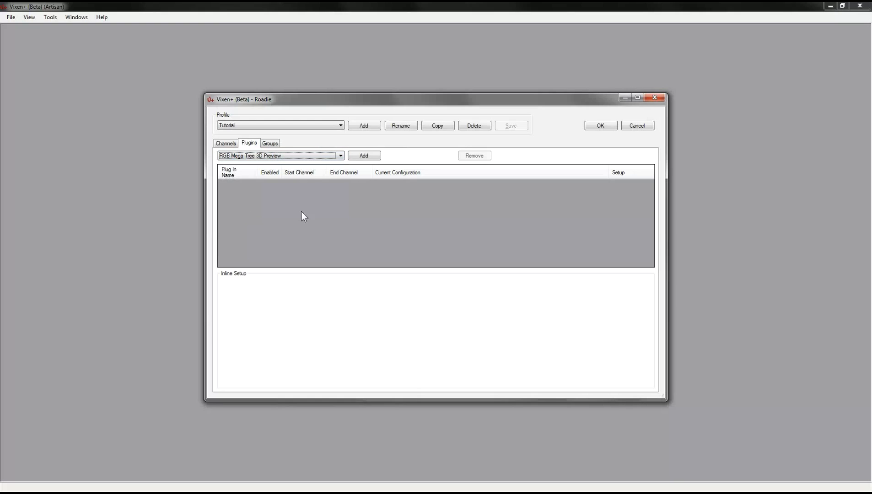
click(364, 155)
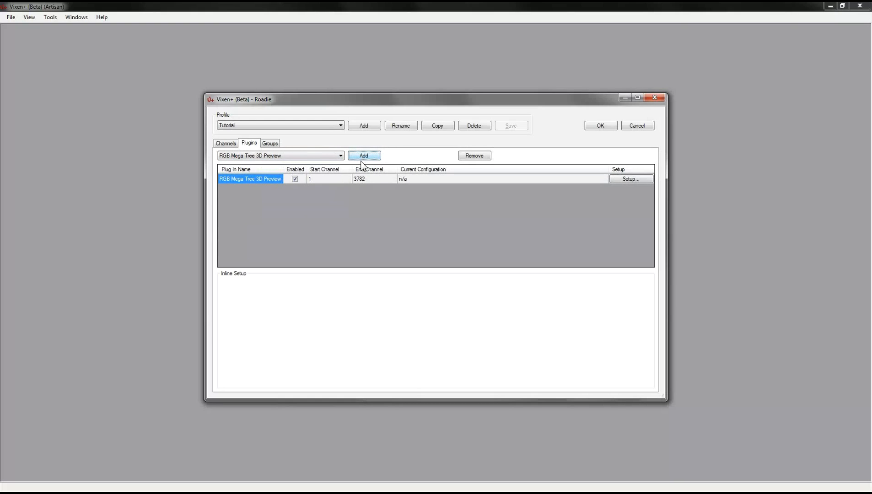
Set the RGB Mega Tree 3D Preview plugin's end channel to 3750
click(371, 179)
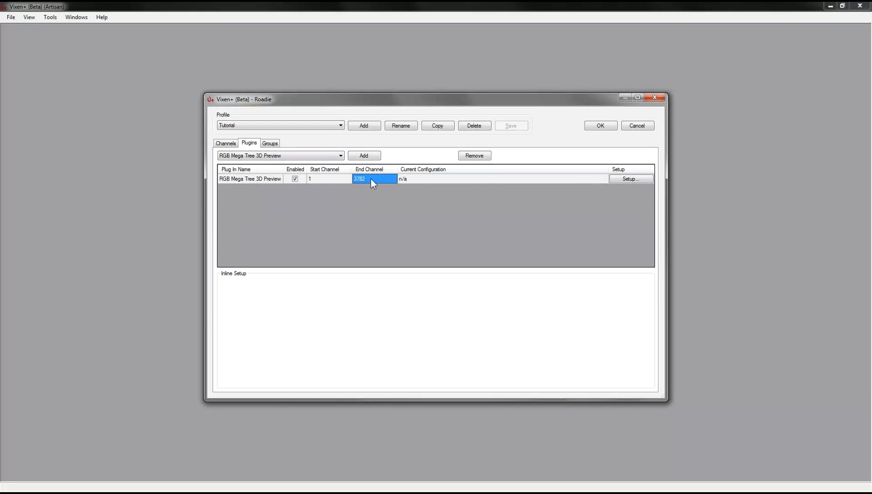
click(370, 179)
drag(360, 179, 379, 178)
text(50)
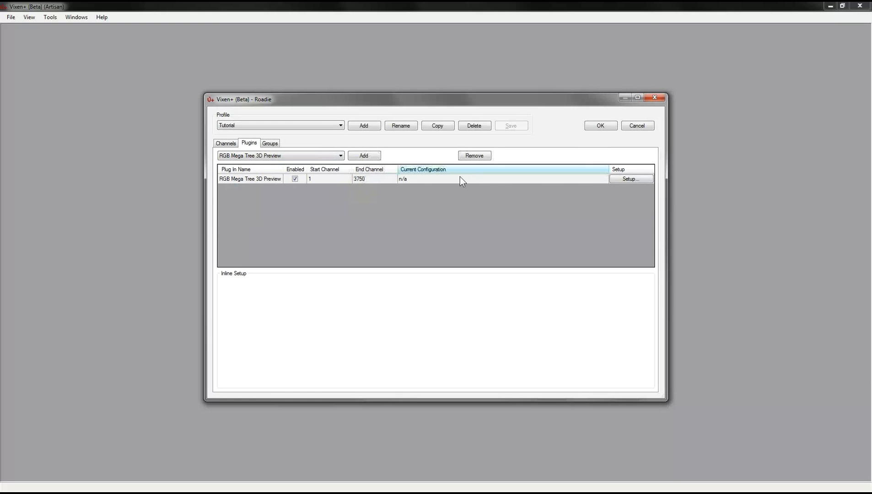
Open the RGB Mega Tree 3D Preview plugin's setup and set 25 strings with 50 pixels each
click(635, 181)
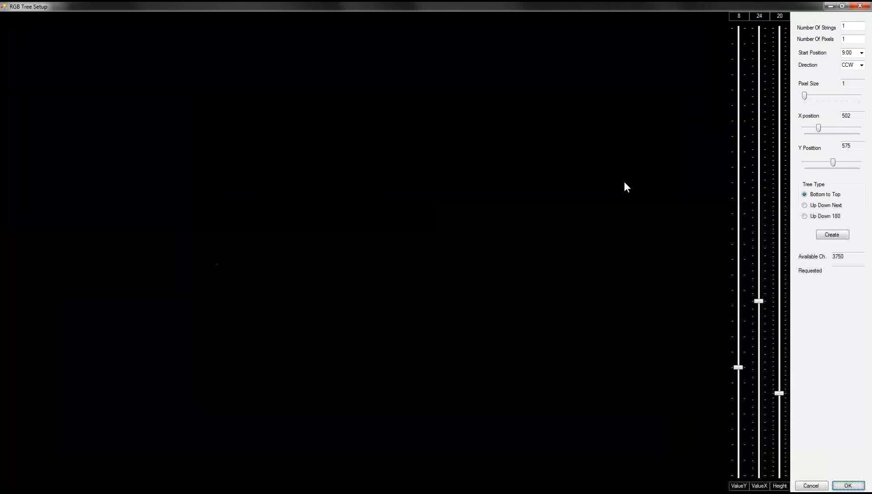
double_click(860, 26)
text(25)
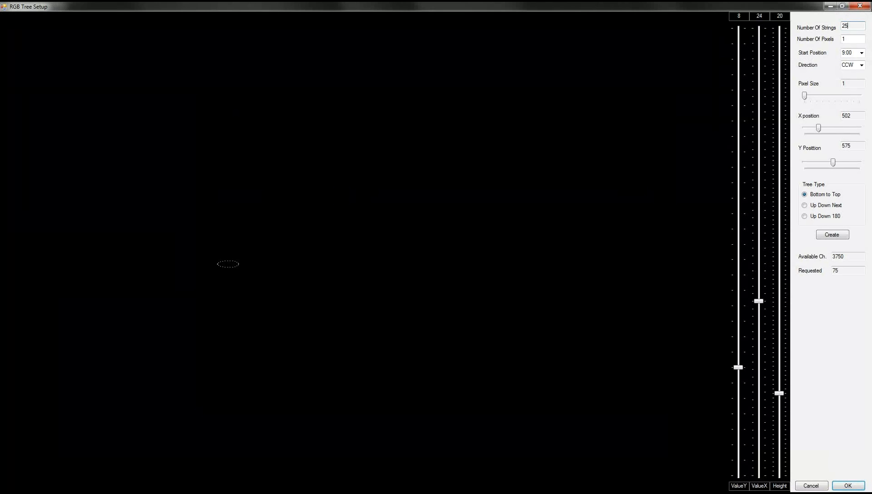
key(Tab)
text(50)
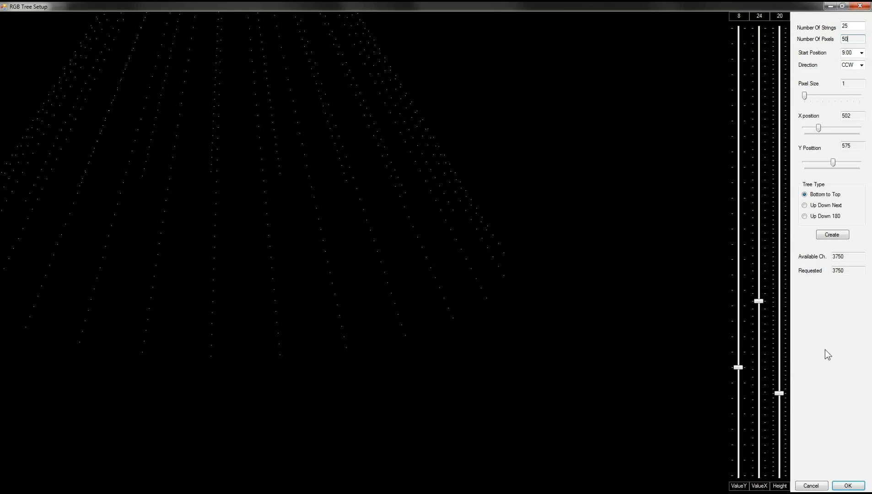
Shape the preview tree with Y position 870, height 16, ValueY 5 and ValueX 9
click(833, 163)
drag(842, 162, 848, 163)
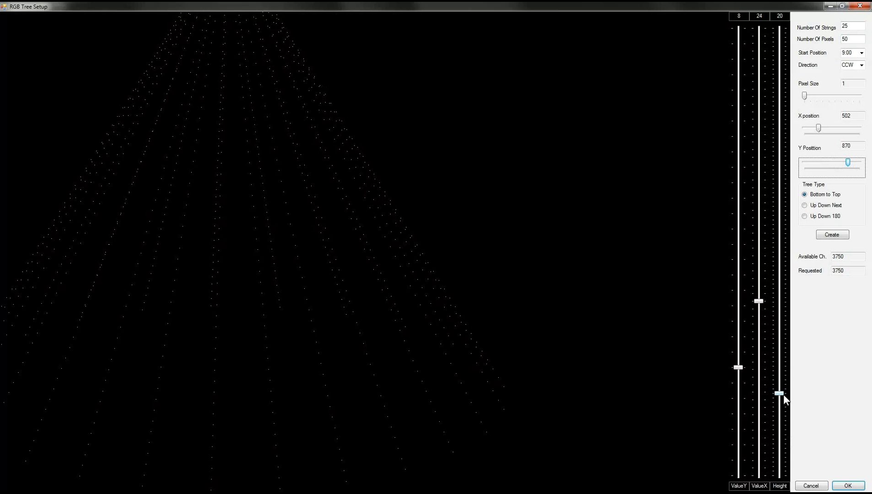
drag(783, 396, 778, 411)
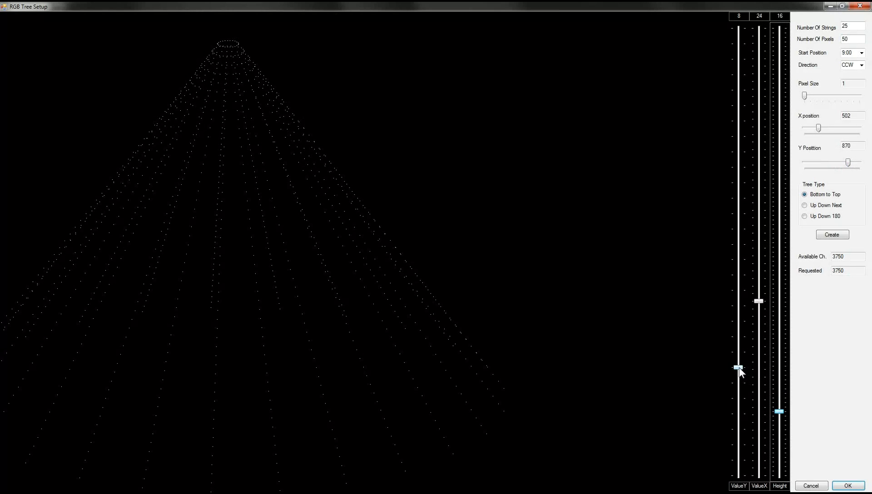
click(738, 368)
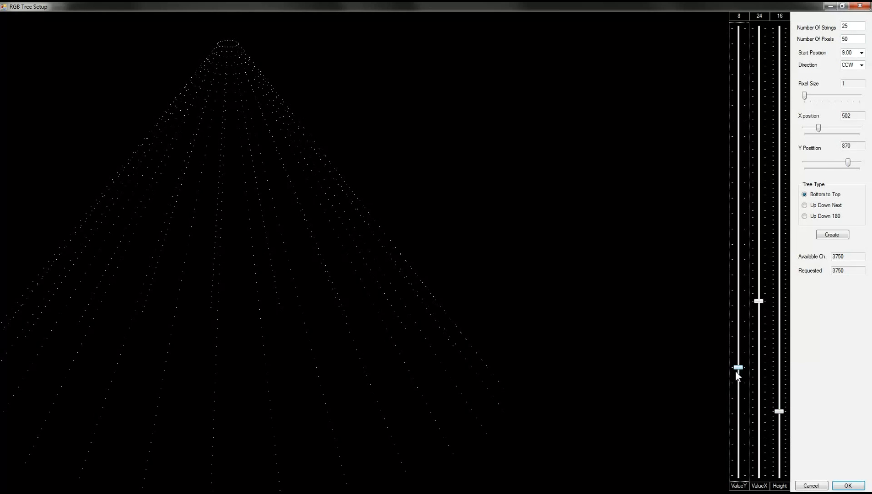
drag(735, 371, 733, 407)
drag(761, 302, 753, 415)
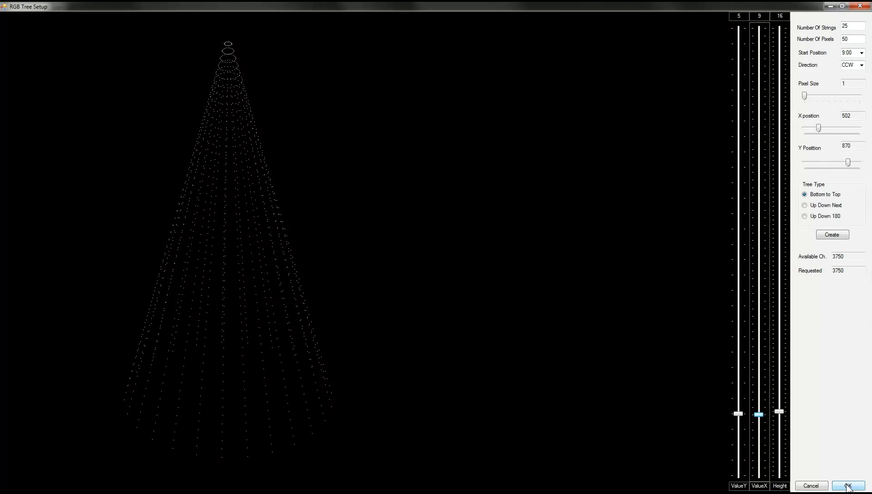
Create the preview tree, accept its setup and close the profile manager, keeping the changes
click(841, 237)
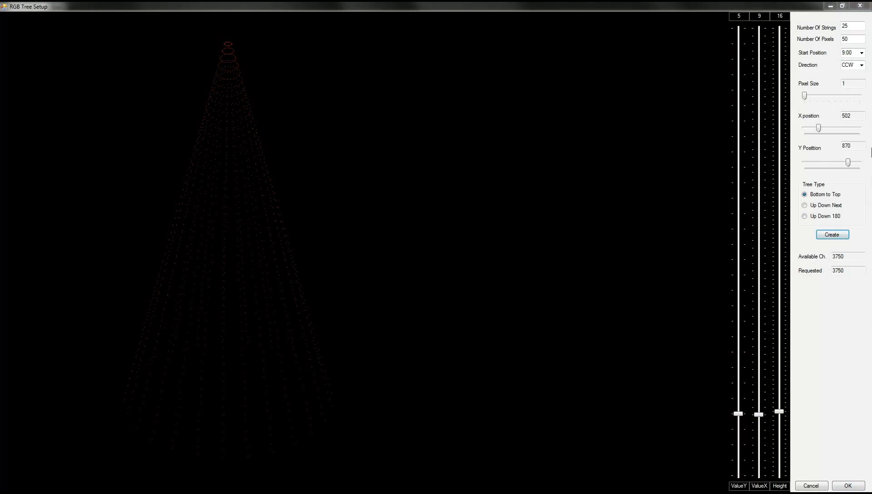
click(848, 486)
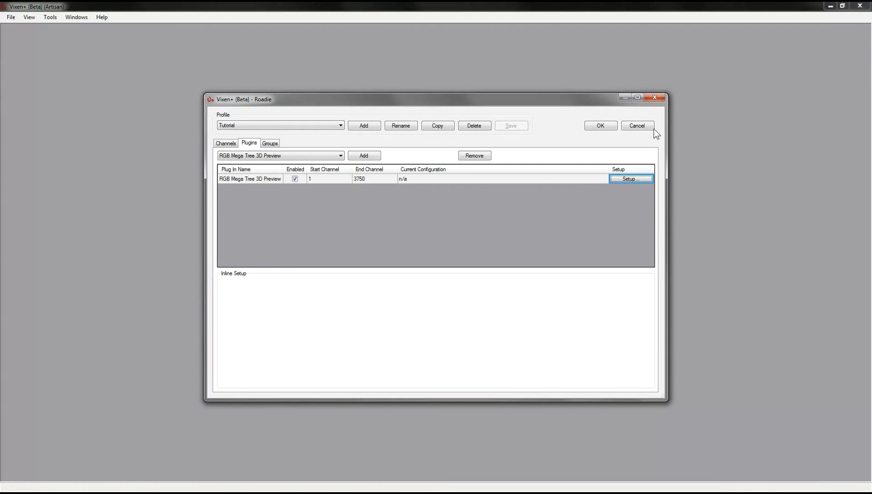
click(602, 129)
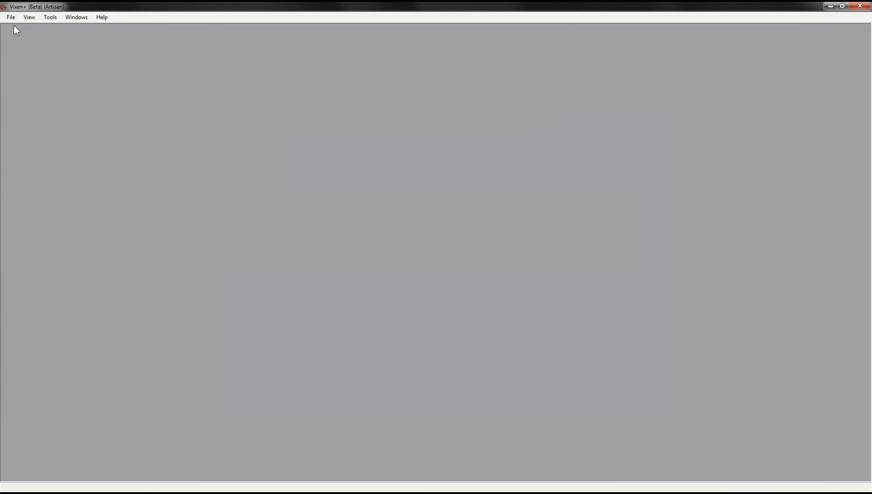
Reopen the profile manager and load the Tutorial profile
click(11, 18)
click(10, 18)
click(30, 17)
mouse_move(31, 27)
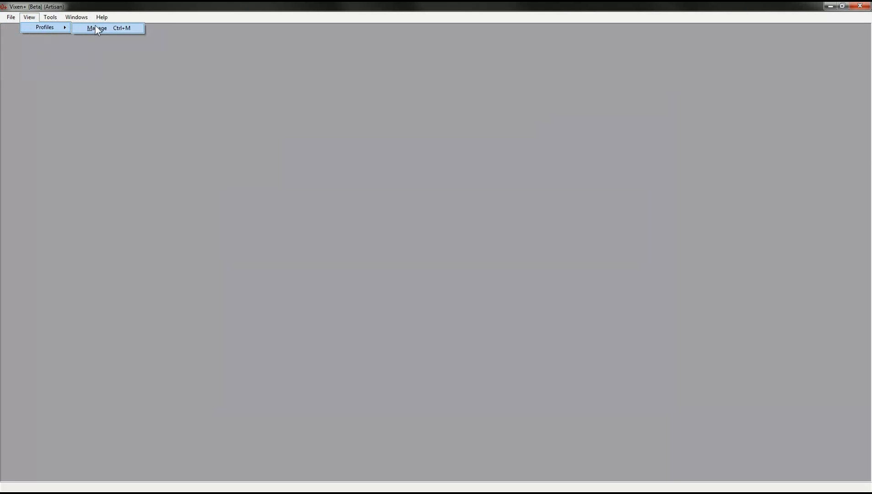
click(95, 26)
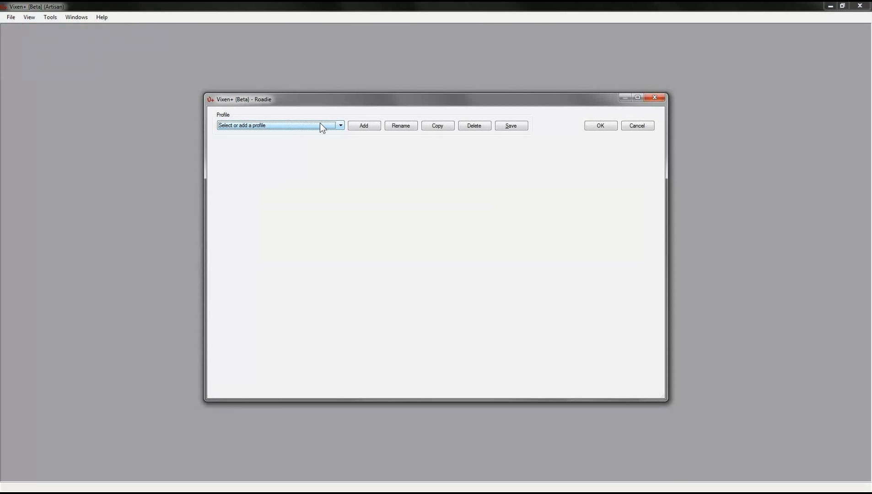
click(322, 127)
click(256, 140)
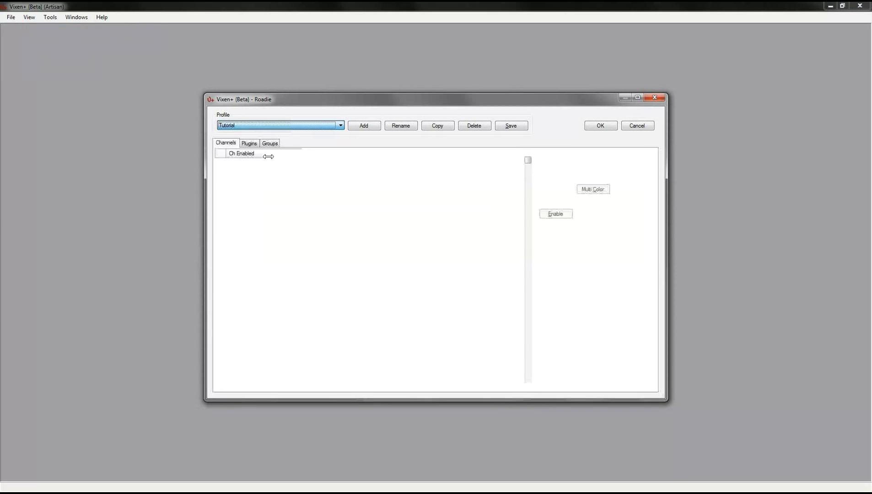
Add the Renard Dimmer (modified) plugin to the Tutorial profile and set its start channel to 3751
click(249, 143)
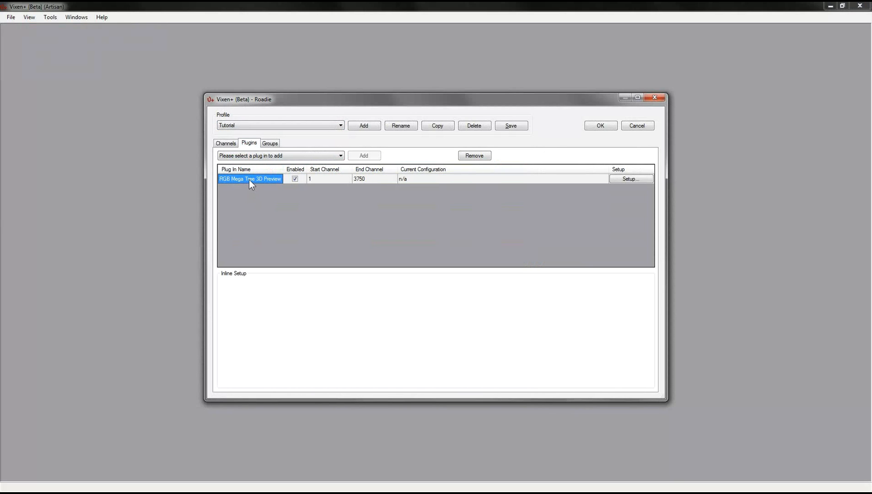
click(341, 156)
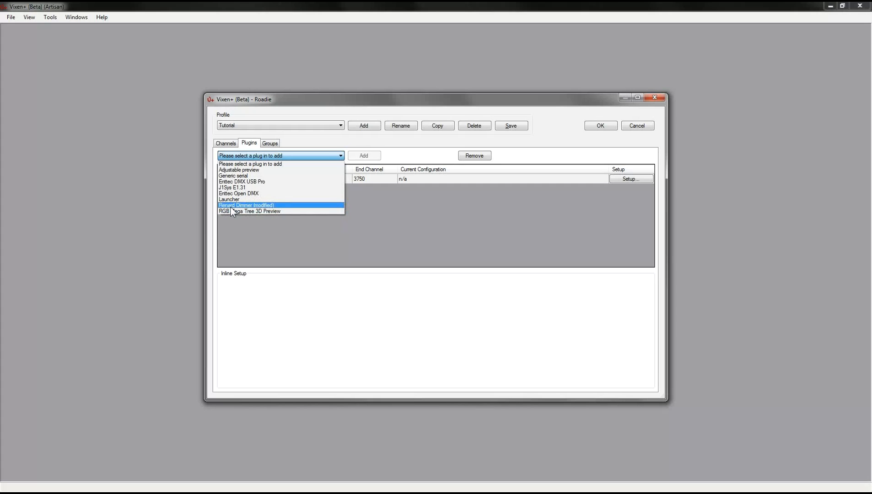
click(231, 207)
click(365, 157)
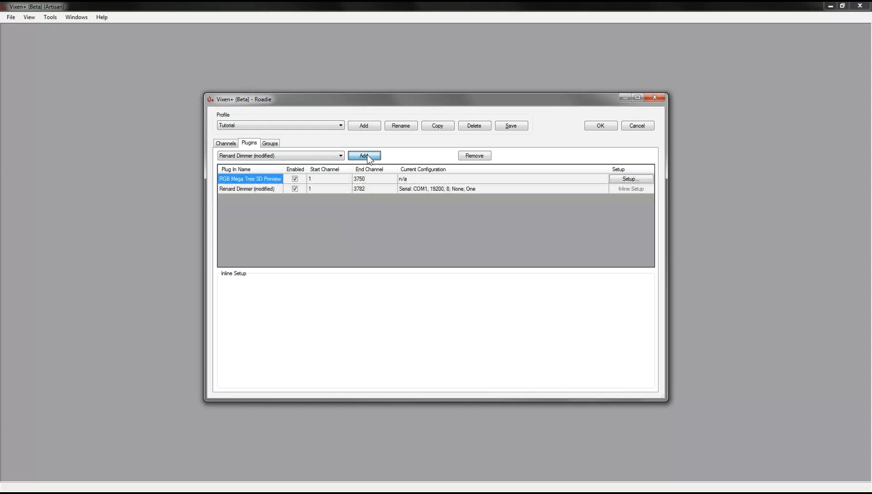
click(255, 189)
click(318, 188)
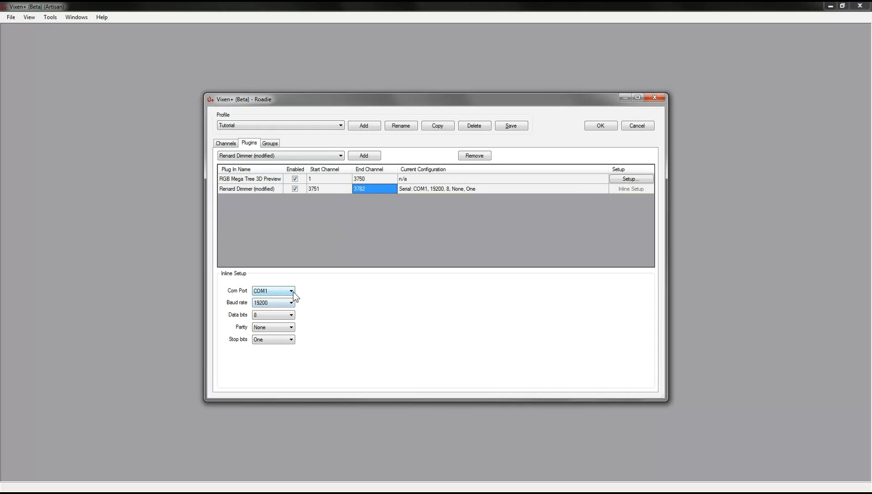
Configure the Renard Dimmer's serial settings to 57600 baud, Mark parity and two stop bits
click(287, 305)
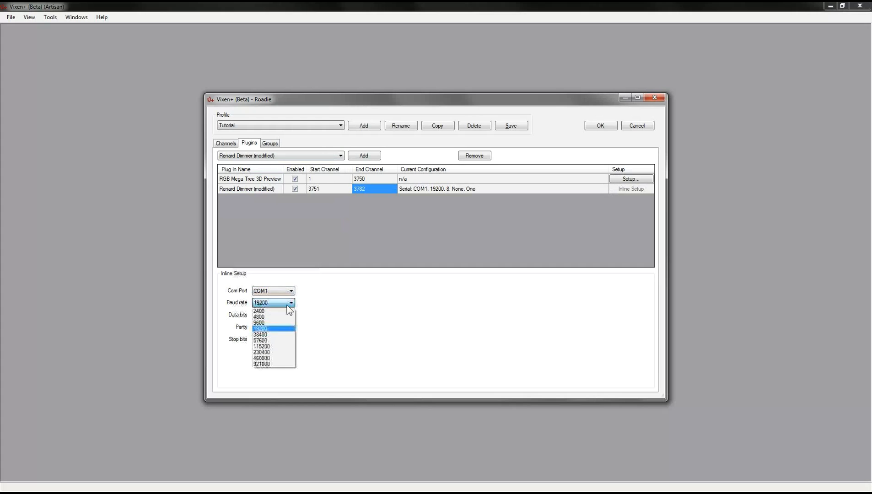
click(270, 340)
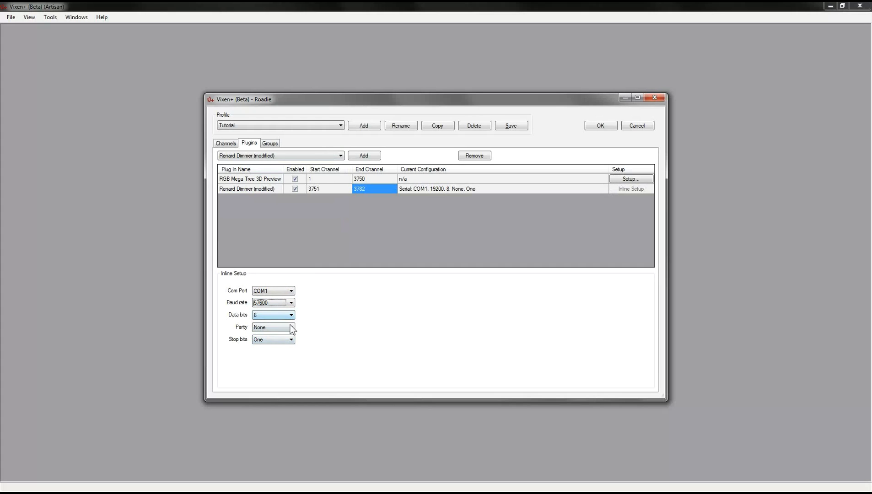
click(289, 329)
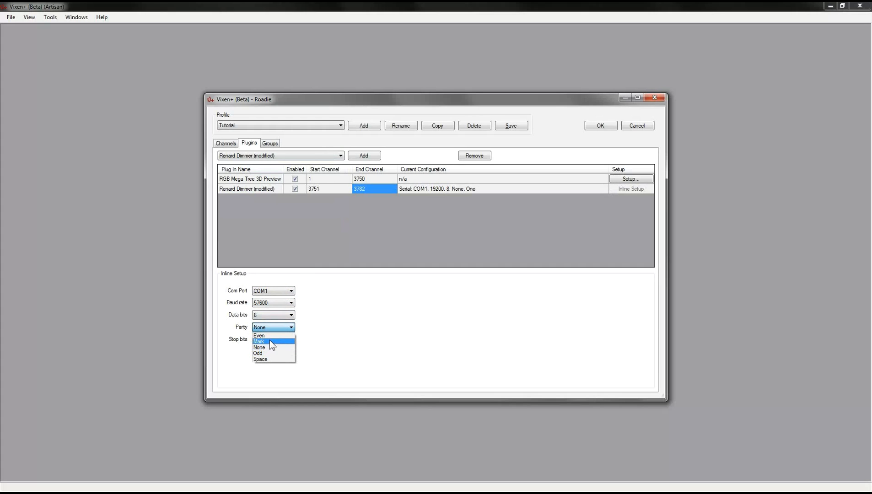
click(270, 341)
click(281, 339)
click(273, 355)
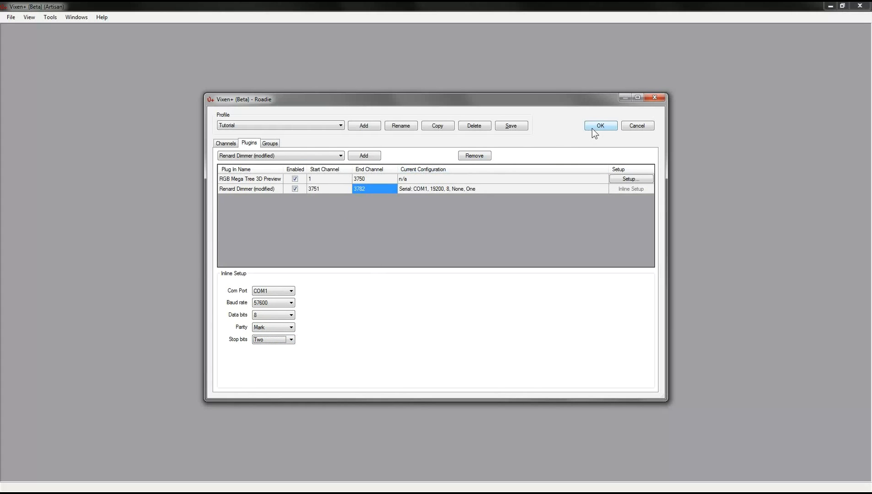
Save the Tutorial profile and disable the Renard Dimmer (modified) plugin
click(509, 128)
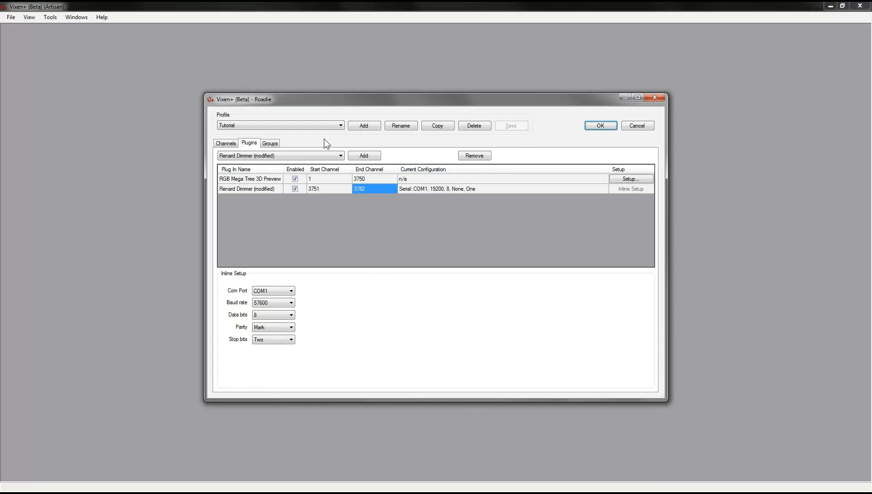
click(294, 189)
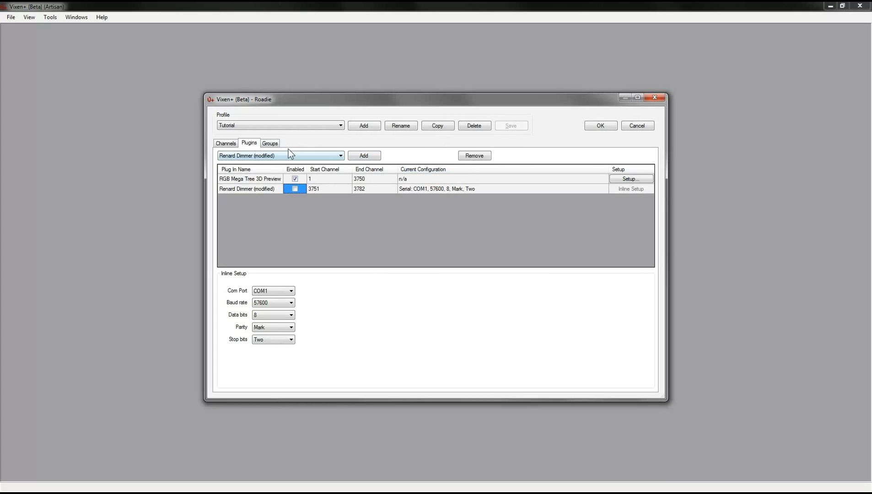
Load the 25S50N MegaTree template for generating multiple channels and select its first Numbers rule
click(270, 144)
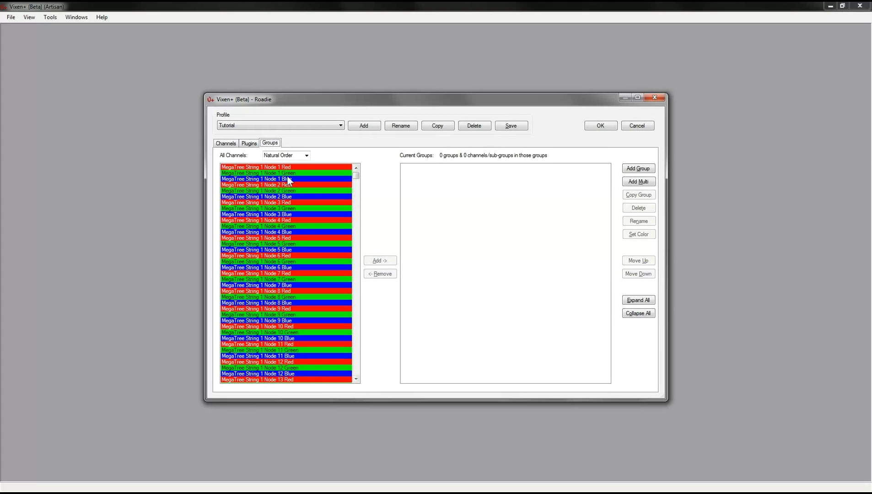
click(228, 146)
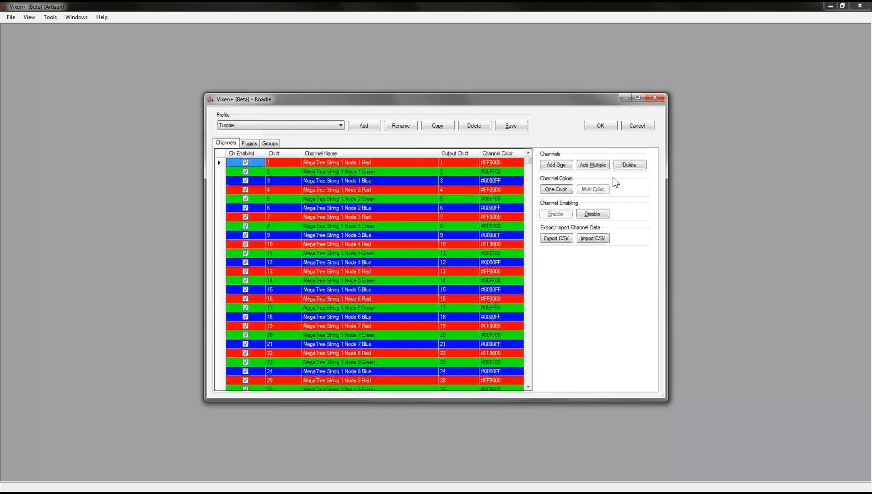
click(599, 167)
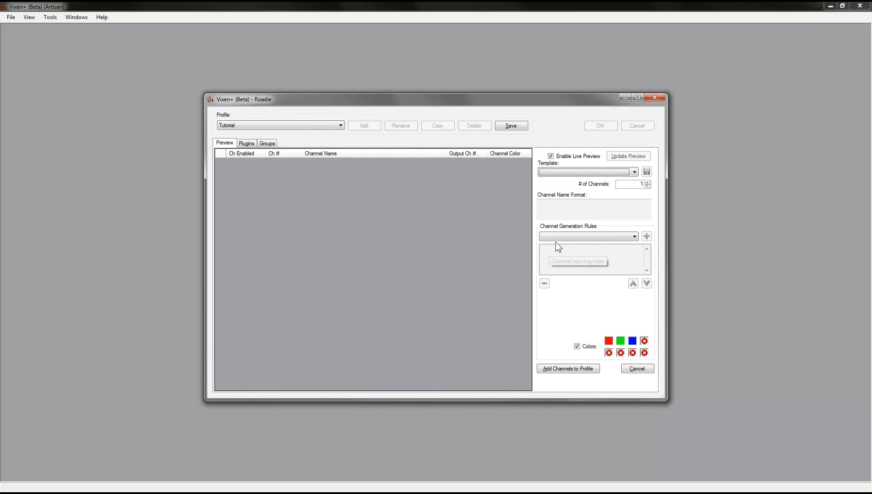
click(634, 172)
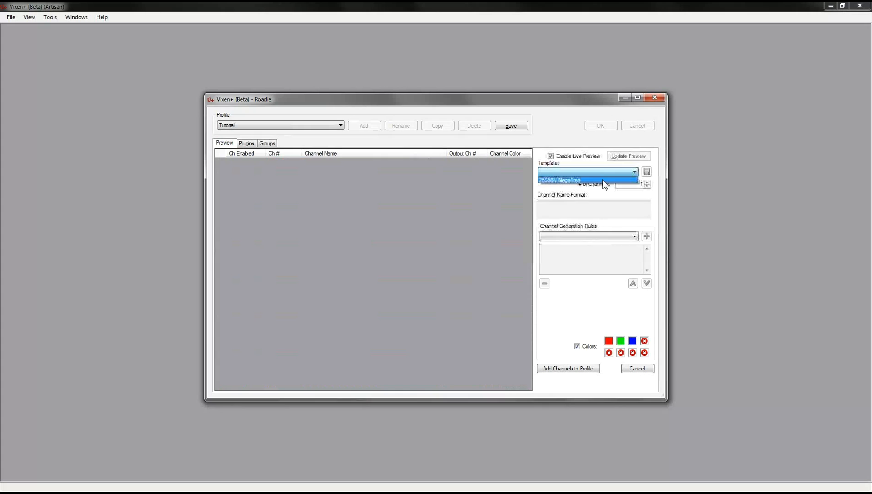
click(566, 181)
click(557, 249)
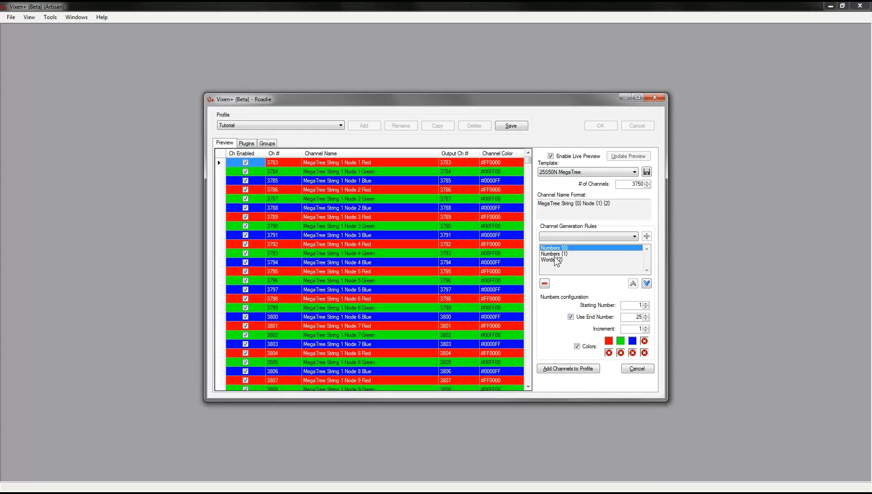
Look over the profile's groups and plugins while channel generation is open, and return to the generated channel preview
click(268, 143)
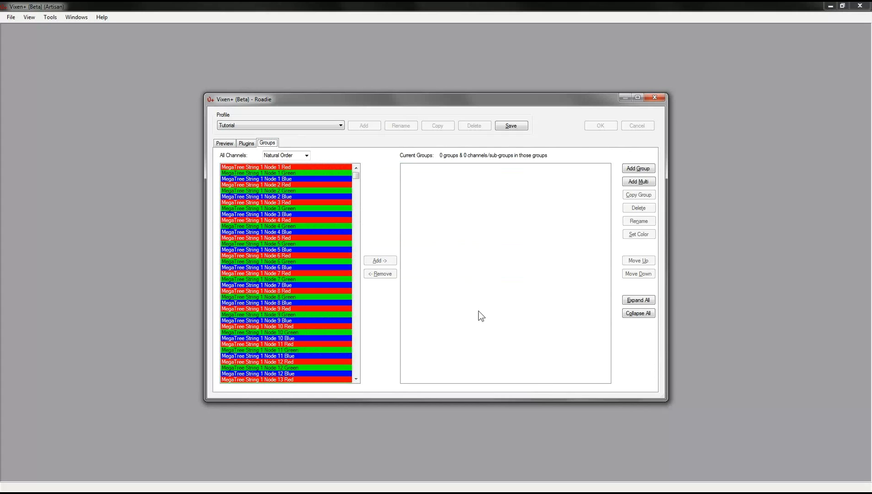
click(247, 143)
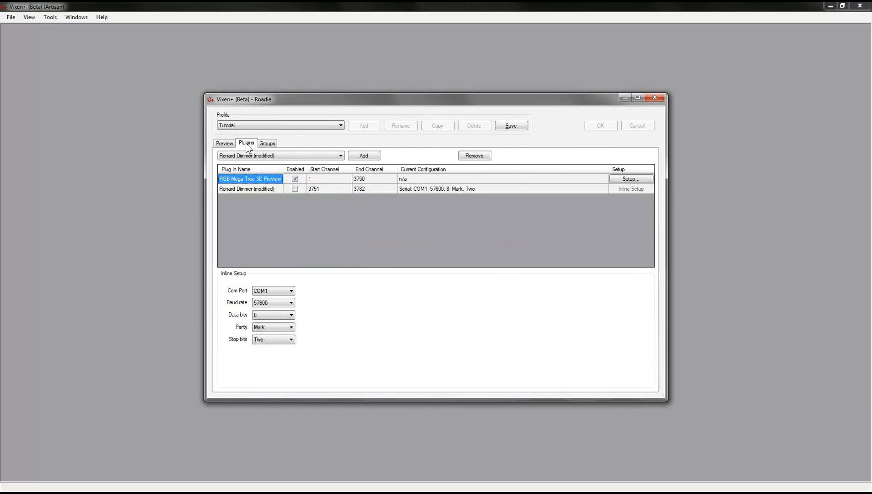
click(223, 143)
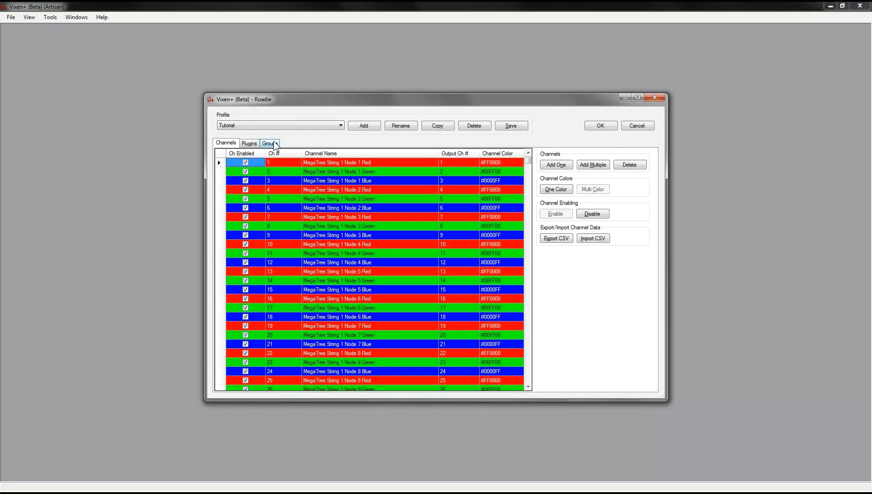
click(593, 165)
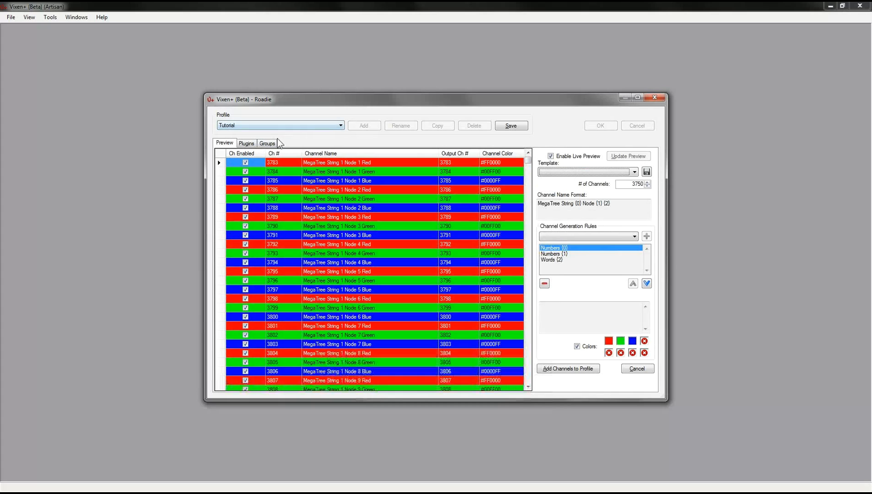
Create 25 channel groups at once, using MT-String as the base name
click(267, 143)
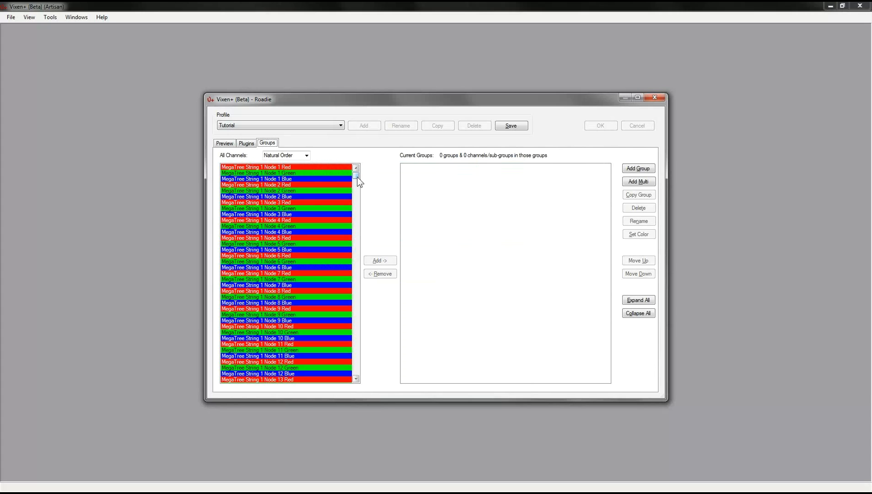
click(640, 182)
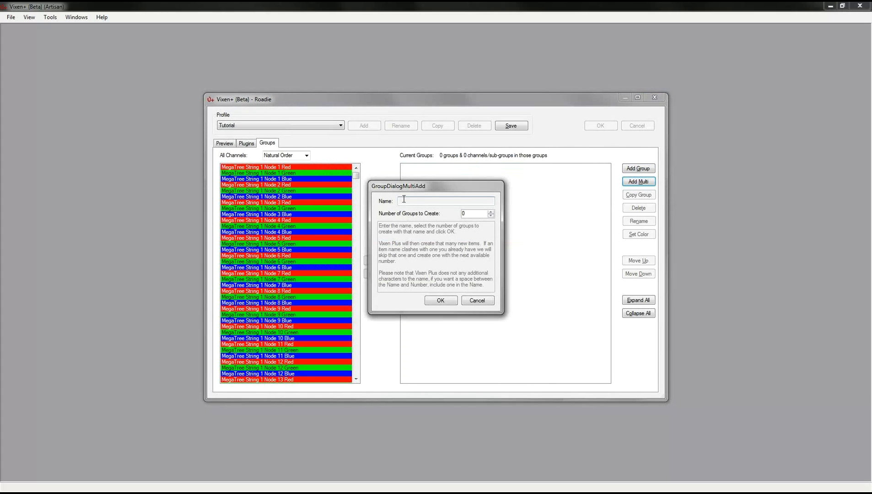
drag(471, 213, 418, 215)
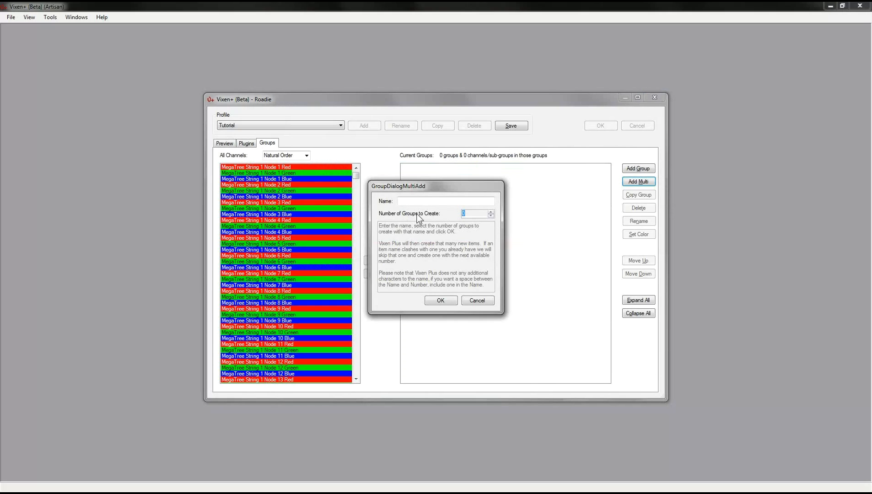
text(25)
click(409, 200)
text(MT-S)
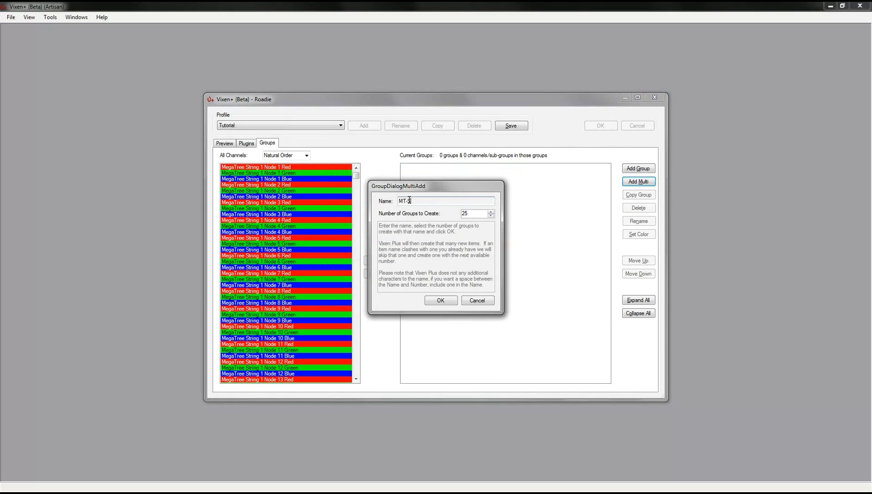
text(tring)
click(441, 300)
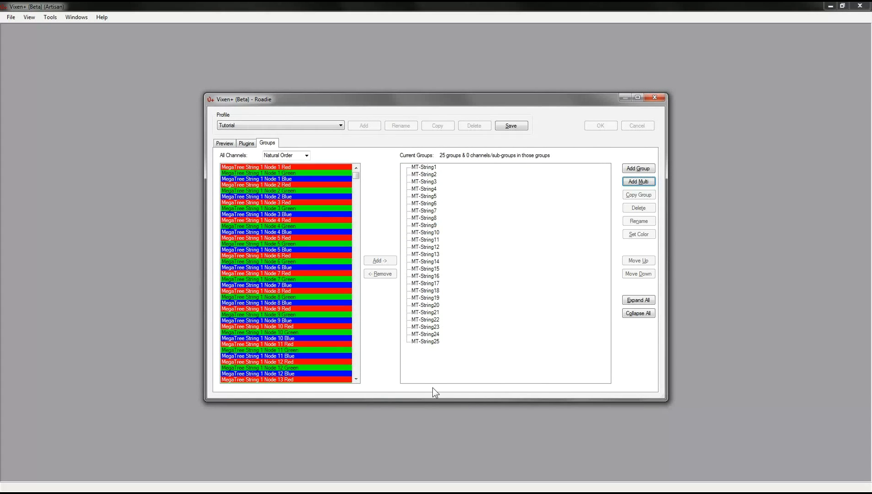
Add all MegaTree String 1 channels, from Node 1 Red through Node 50 Blue, to the MT-String1 group and inspect its contents
click(296, 166)
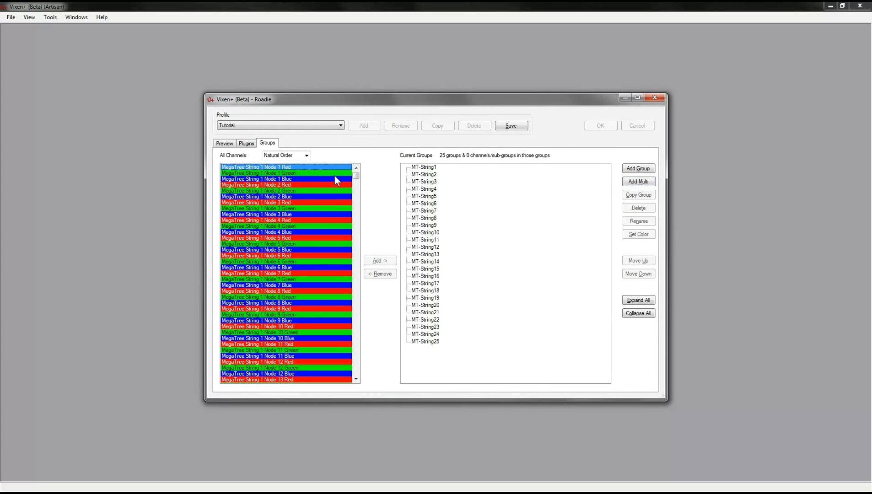
scroll(359, 198, down, 20)
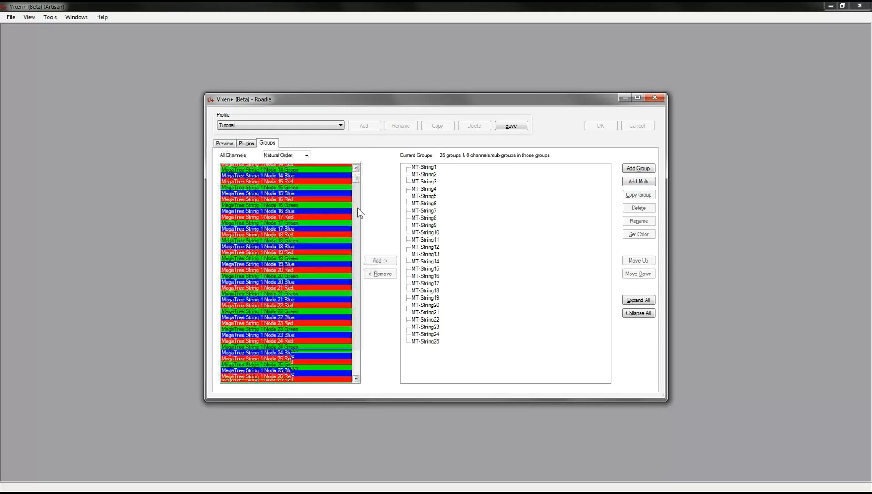
scroll(360, 220, down, 20)
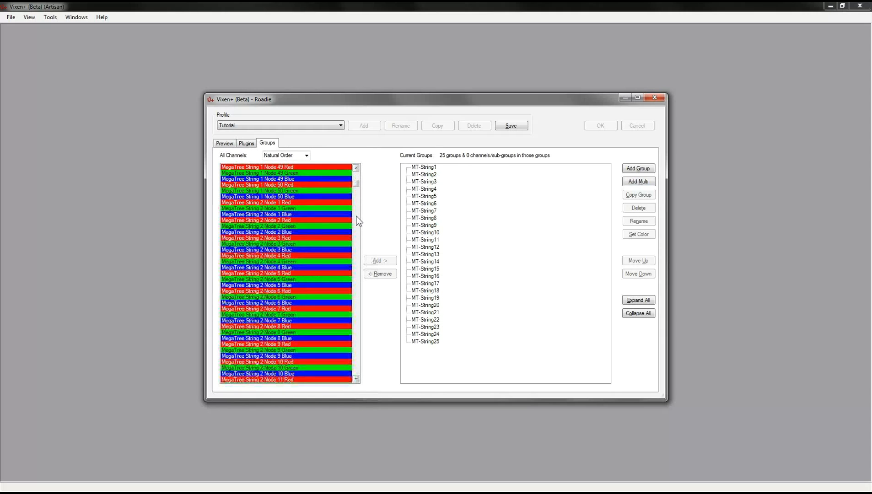
shift+click(284, 196)
click(428, 167)
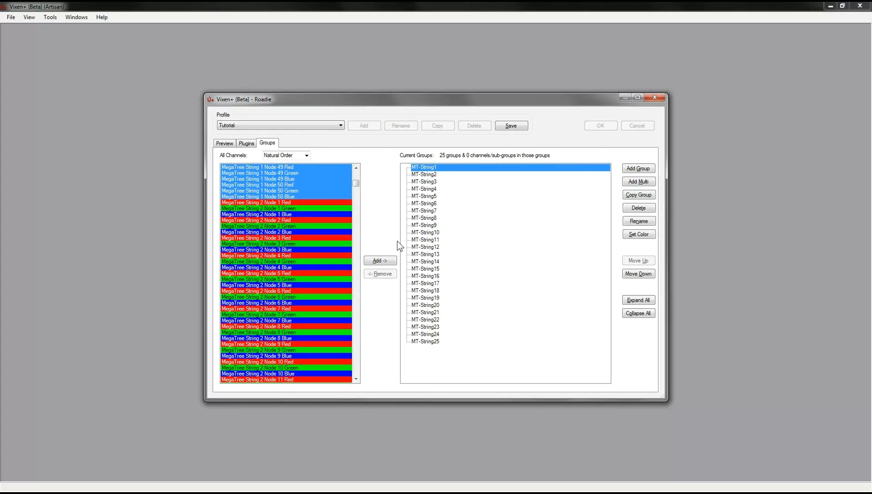
click(387, 261)
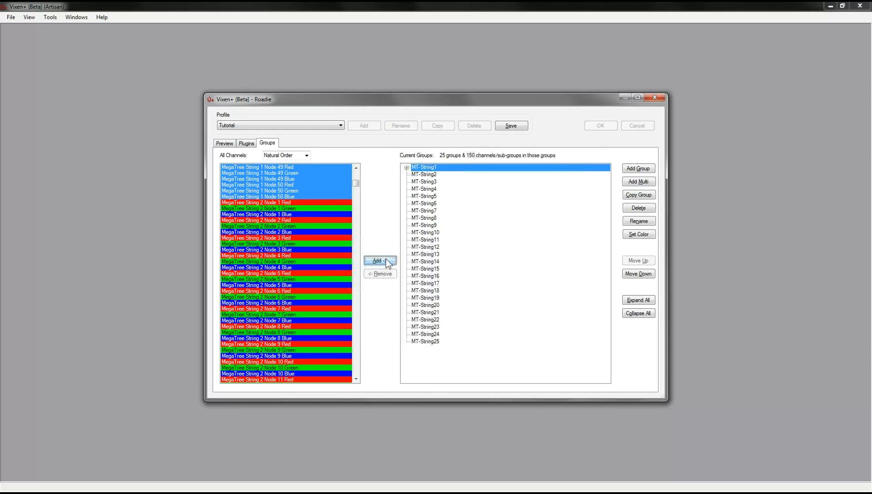
click(406, 168)
drag(607, 193, 608, 268)
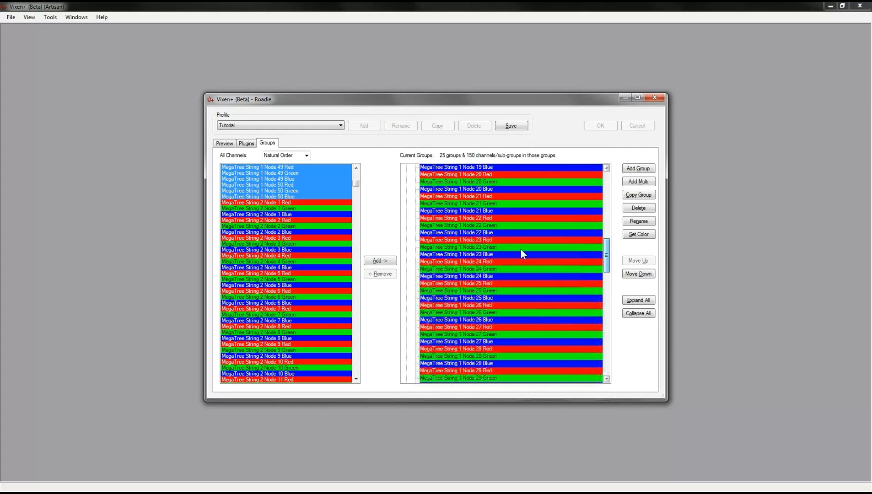
Locate the first and last MegaTree String 2 channels in the channel list, and collapse the MT-String1 group
click(264, 202)
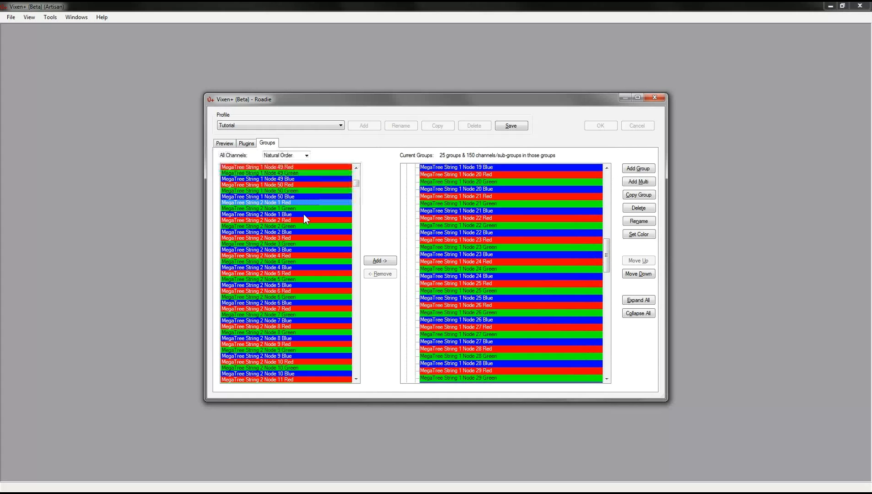
click(356, 298)
click(356, 298)
click(357, 298)
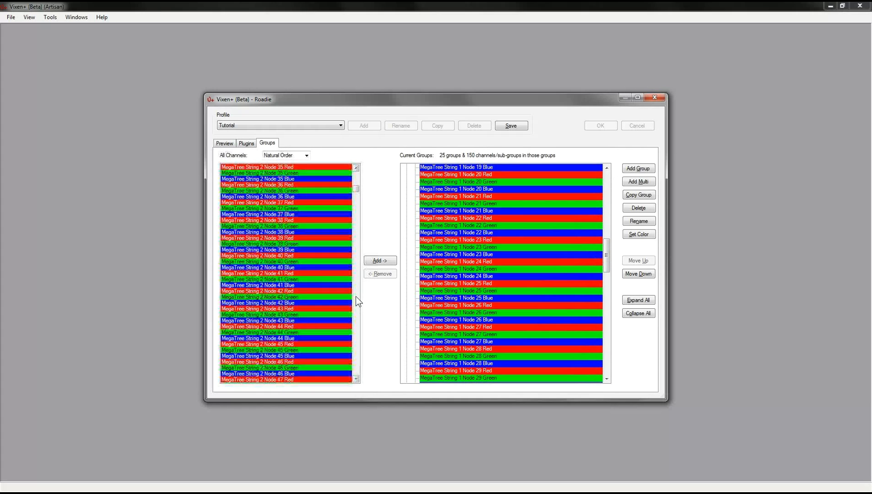
click(356, 298)
drag(606, 253, 607, 182)
click(407, 168)
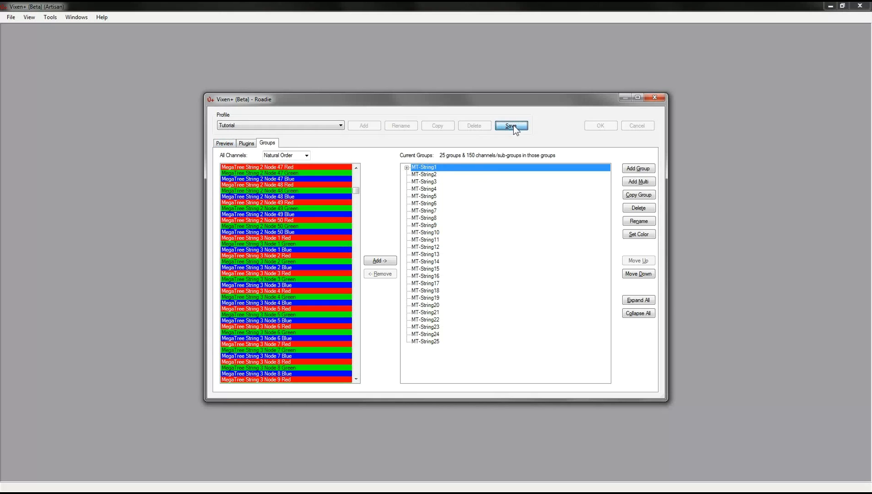
Review the generated MegaTree channel preview and return to the profile's channel groups
click(223, 143)
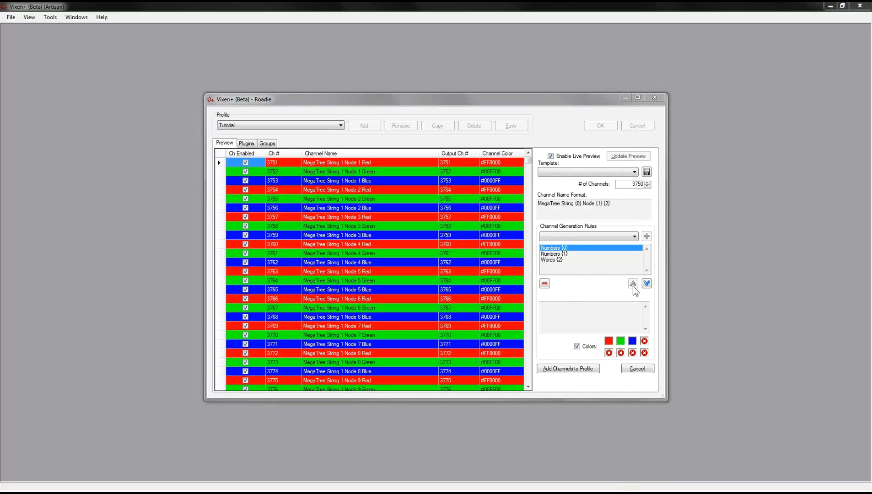
click(583, 290)
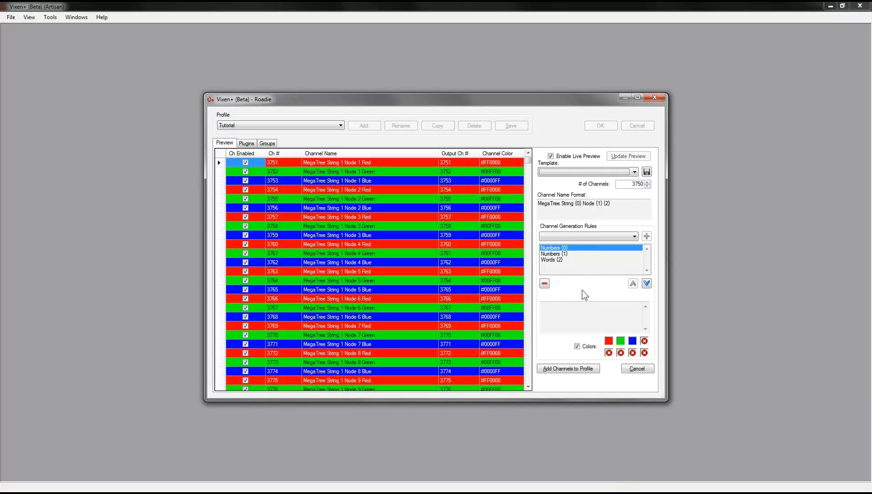
click(264, 144)
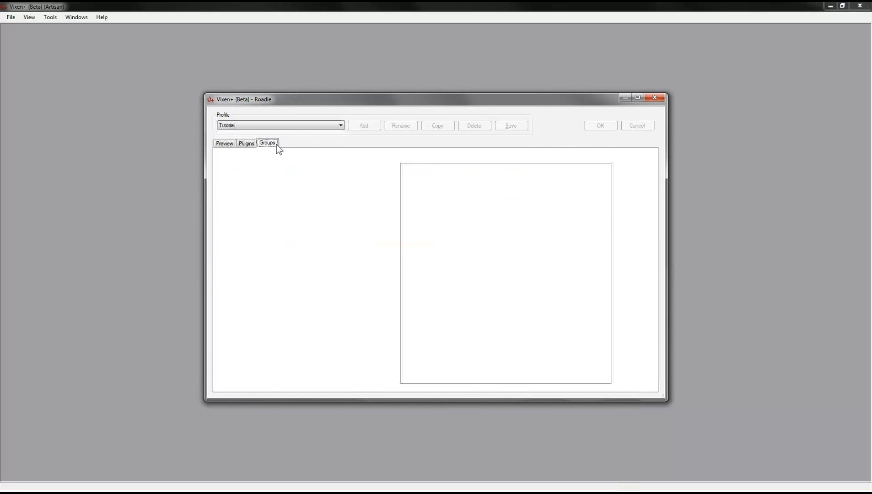
Create a single channel group named Red
click(631, 171)
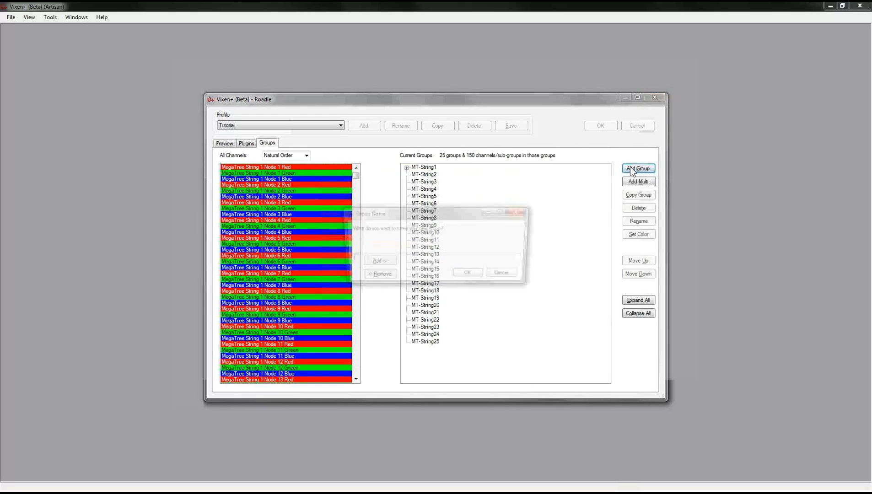
text(Red)
key(Return)
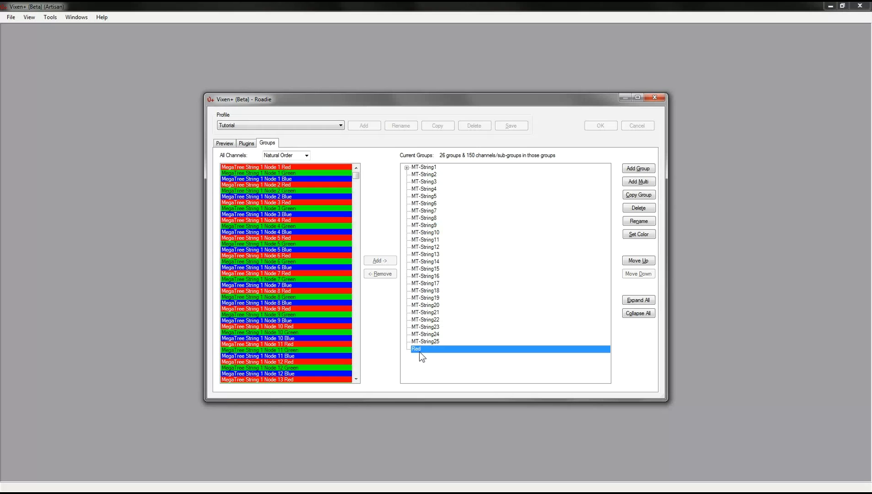
Sort the channel list by color and add all red MegaTree channels to the Red group, expanding it to check its contents
click(306, 156)
click(308, 154)
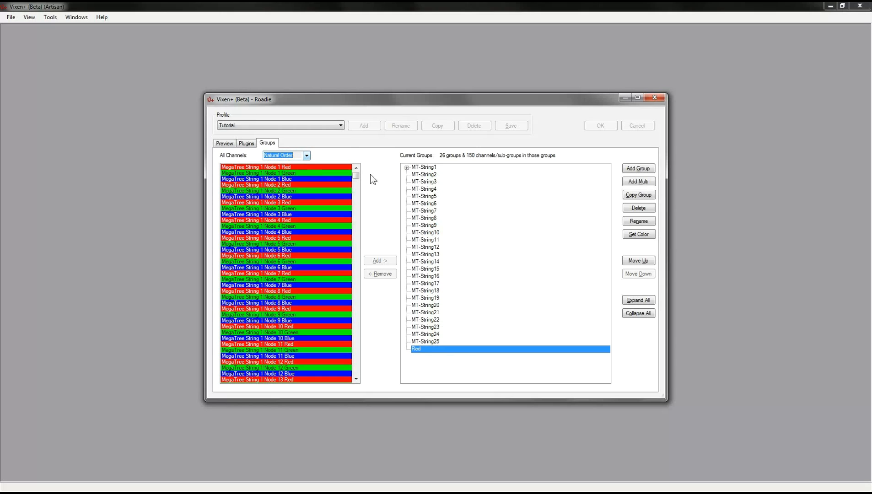
click(306, 156)
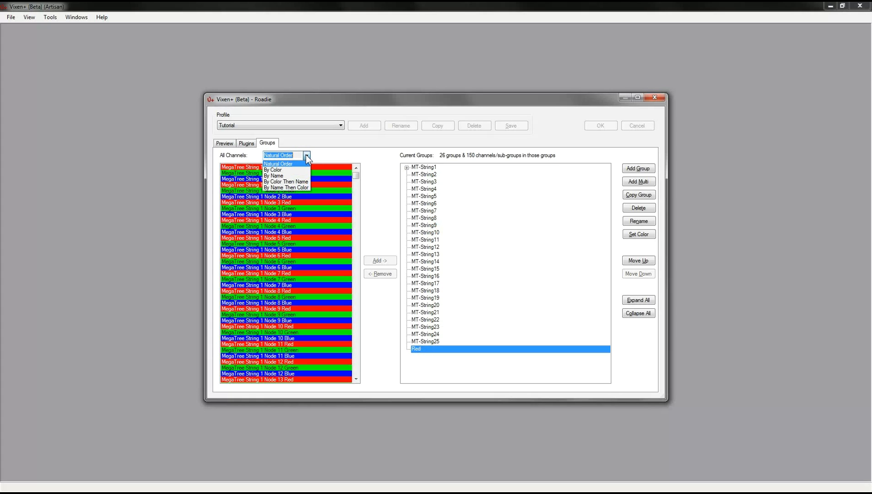
click(275, 169)
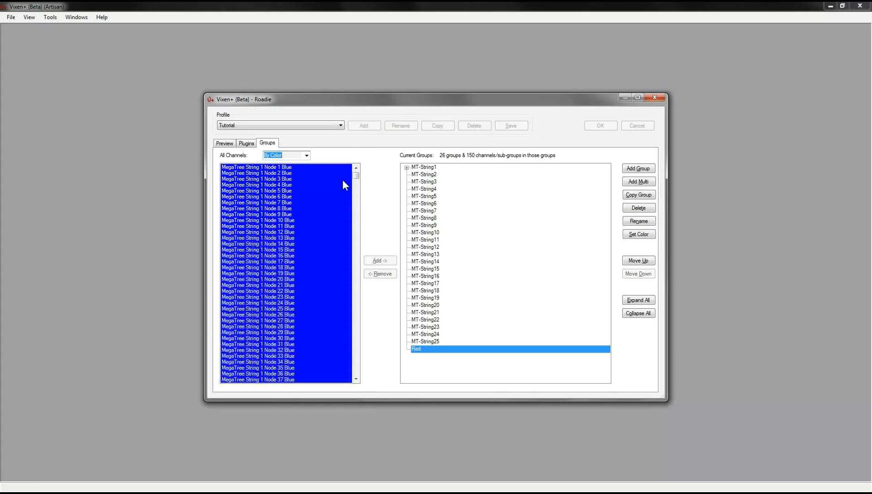
drag(355, 181, 342, 384)
click(288, 279)
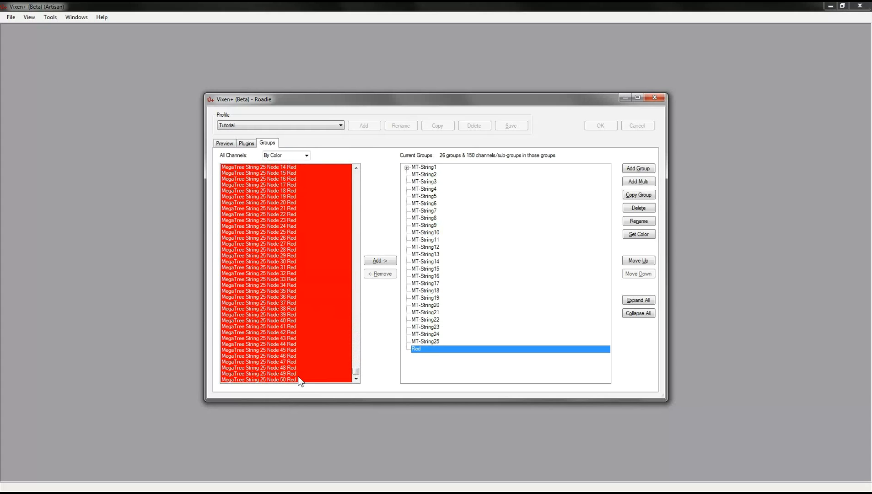
shift+click(294, 380)
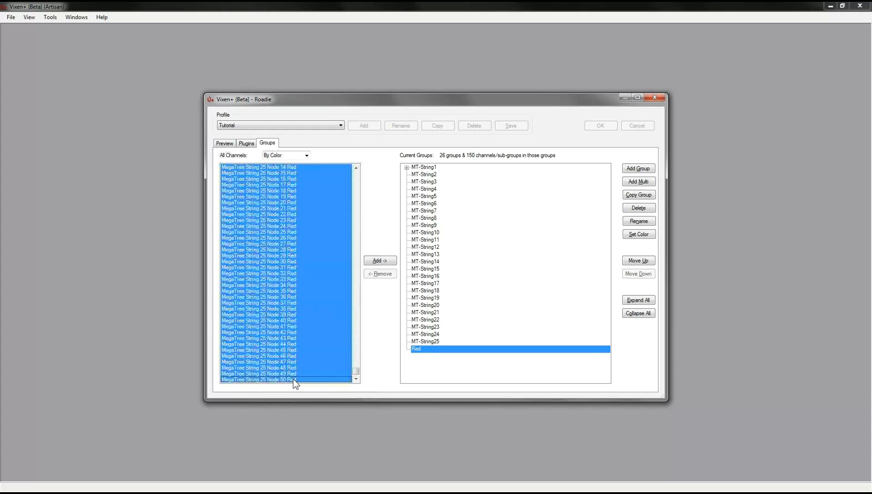
click(382, 259)
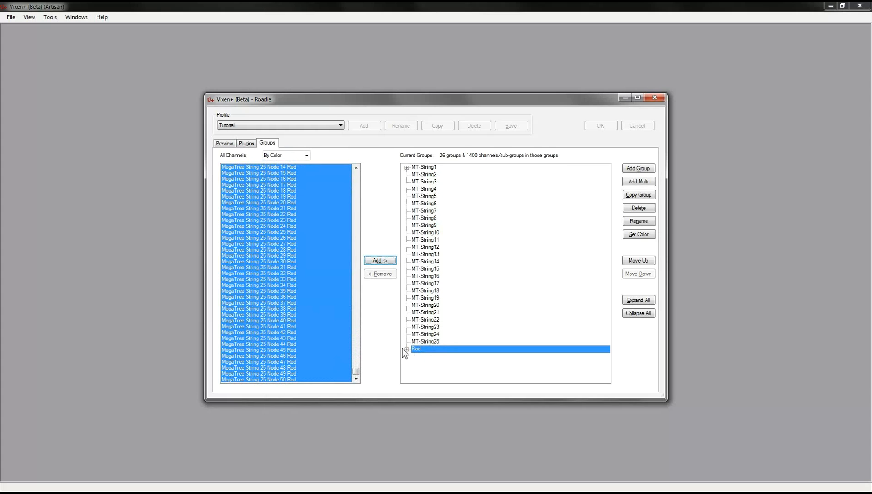
click(407, 349)
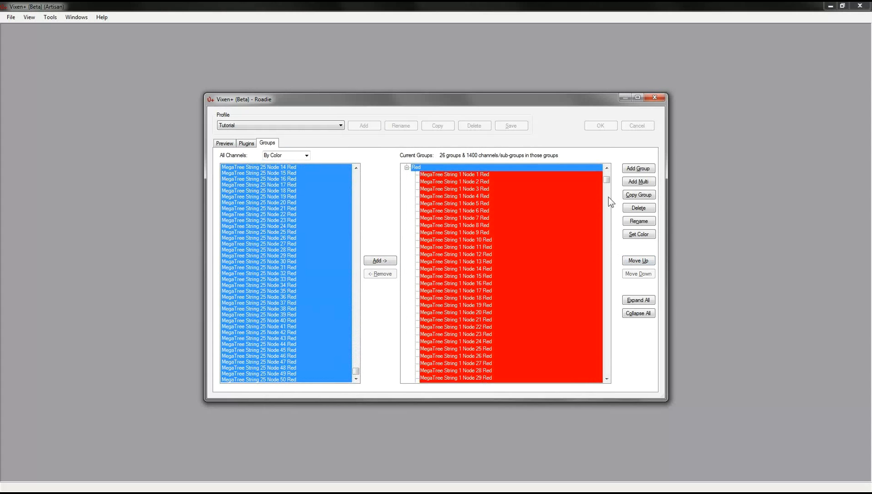
mouse_move(607, 180)
mouse_down()
mouse_move(607, 378)
mouse_move(612, 173)
mouse_up()
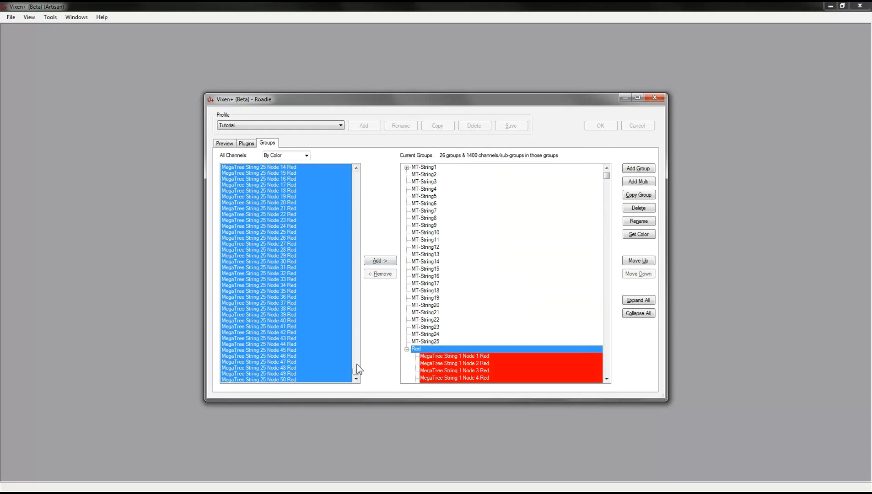
Compare the By Name, By Color Then Name and By Name Then Color channel sort orders, and return the list to Natural Order
drag(357, 370, 377, 166)
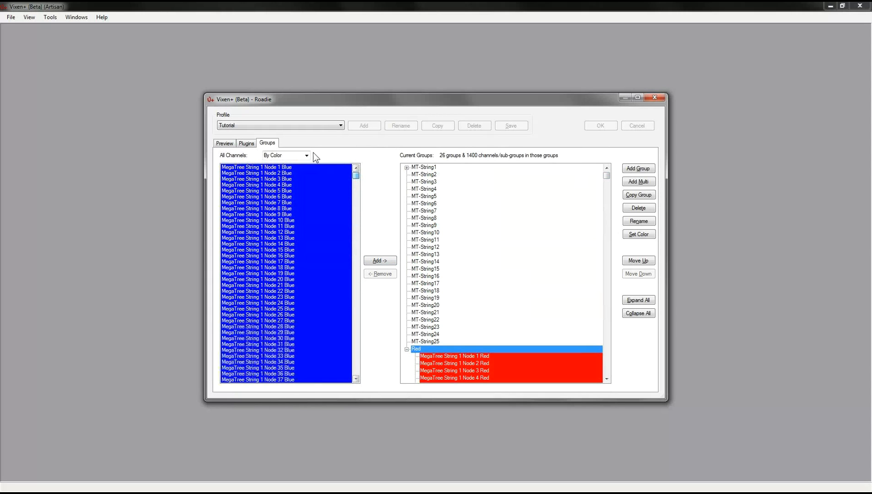
click(307, 155)
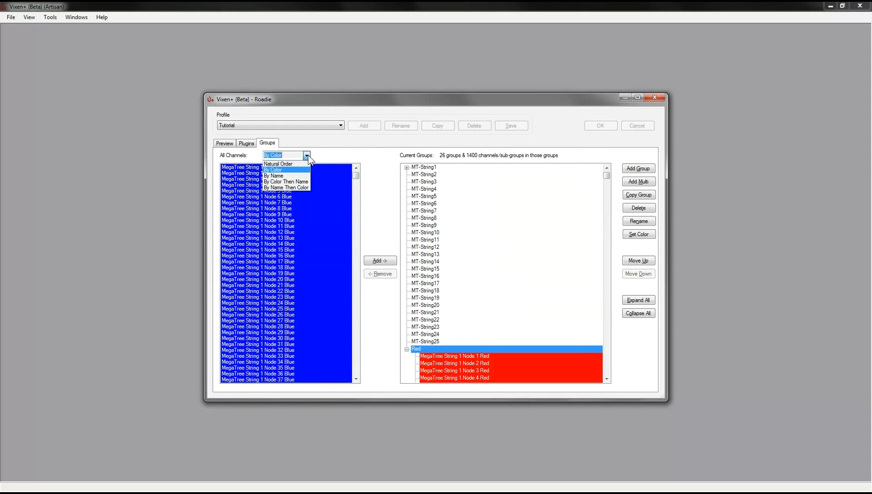
click(297, 177)
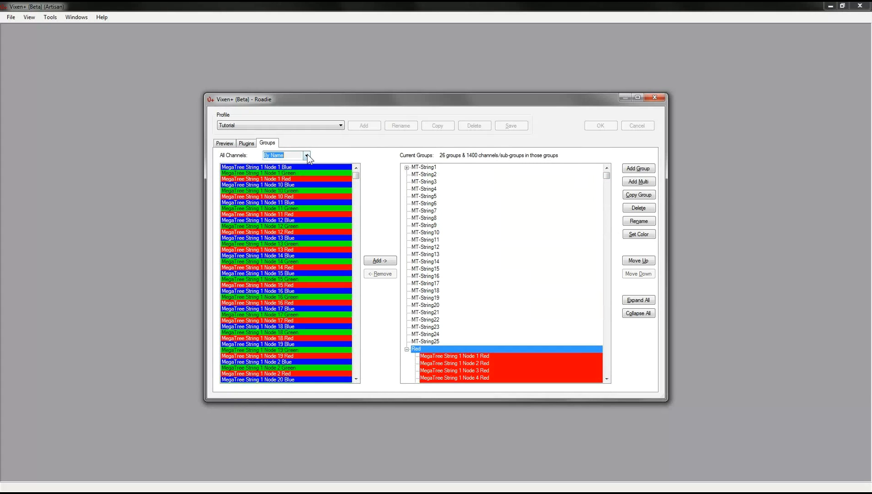
click(307, 156)
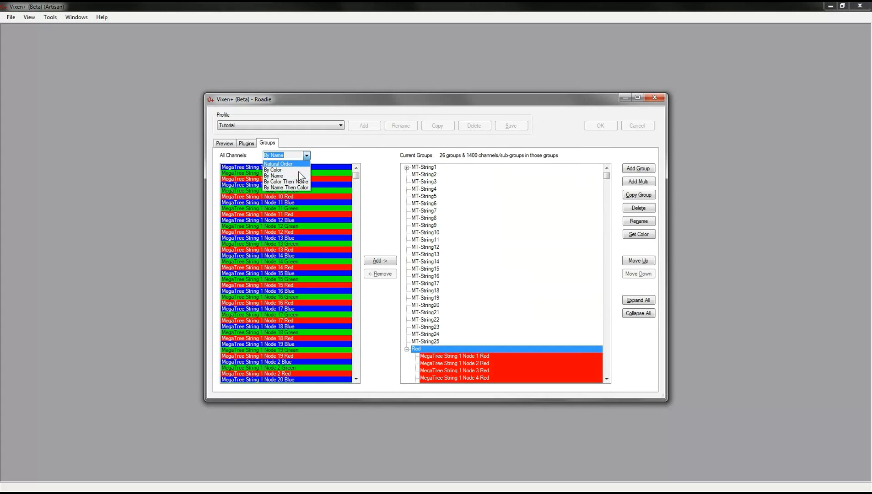
click(298, 186)
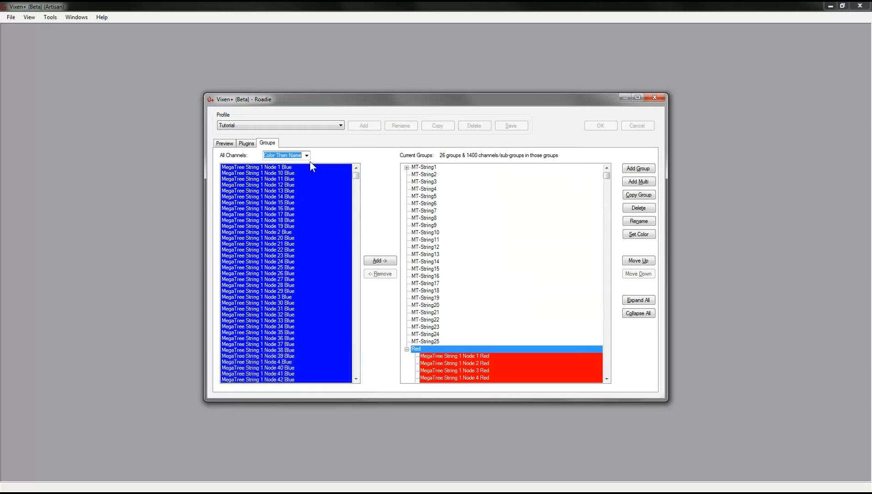
click(307, 156)
click(293, 188)
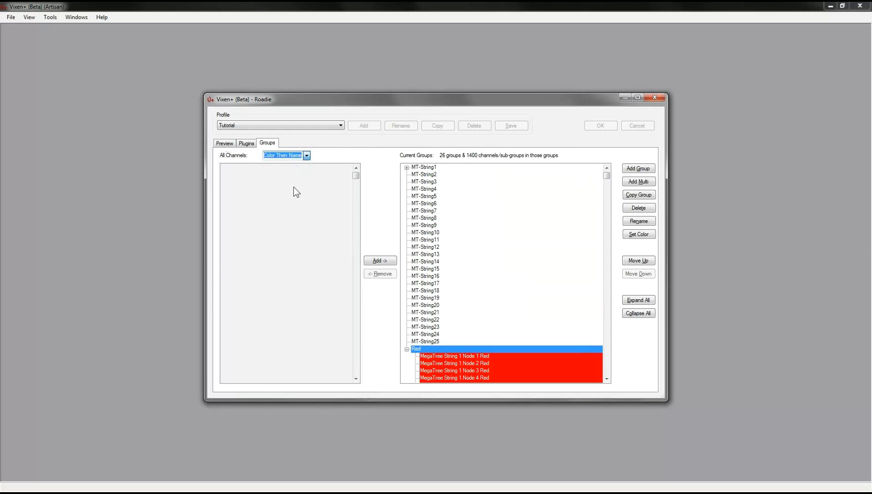
click(307, 156)
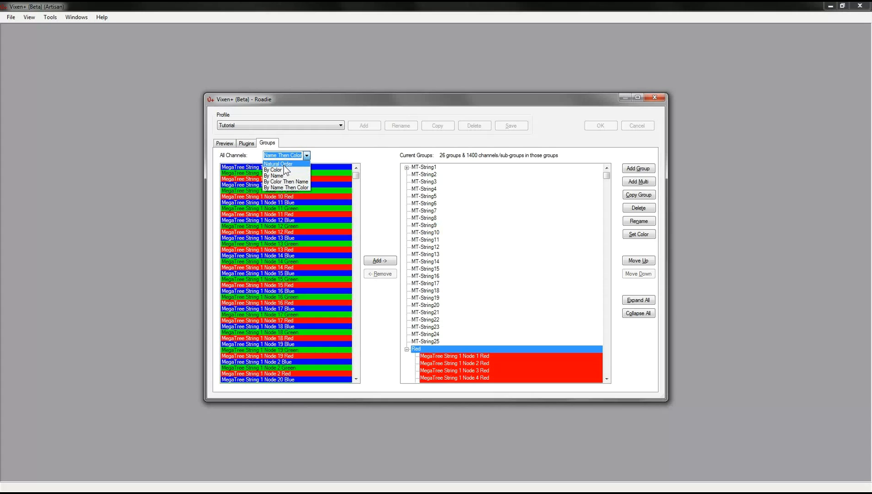
click(286, 163)
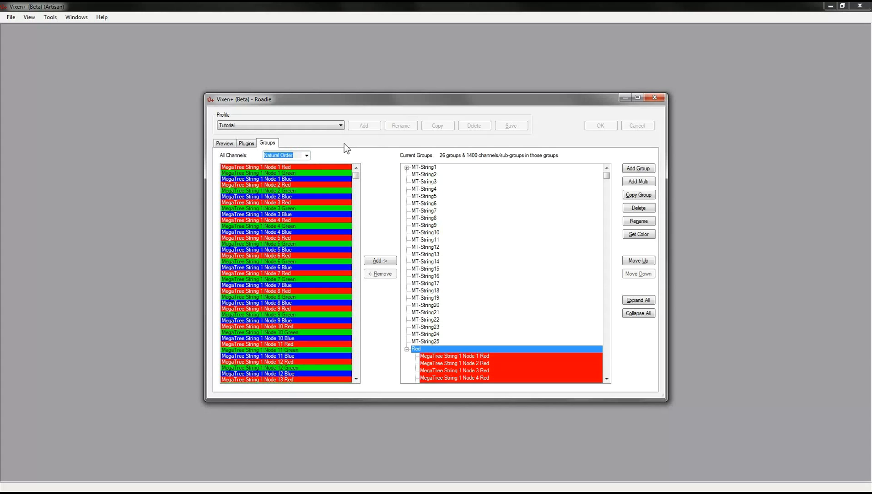
Collapse the Red group and review the end of the profile's channel list and its plugin configuration
click(406, 350)
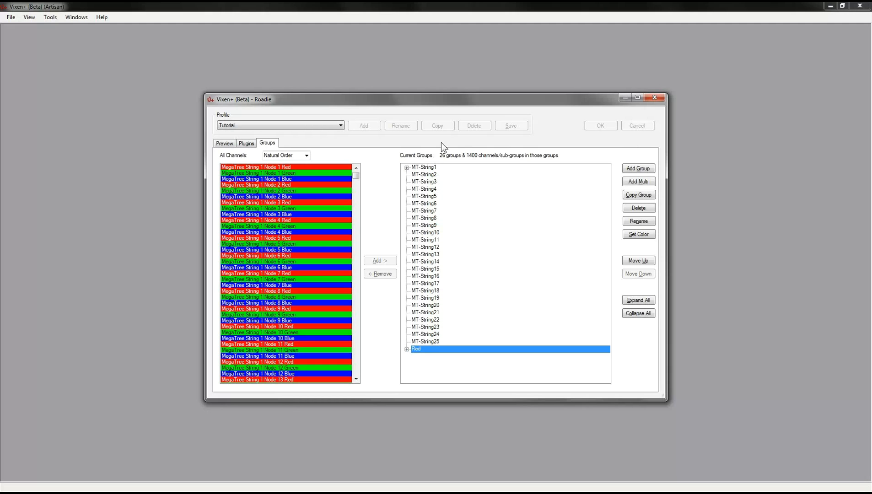
click(218, 145)
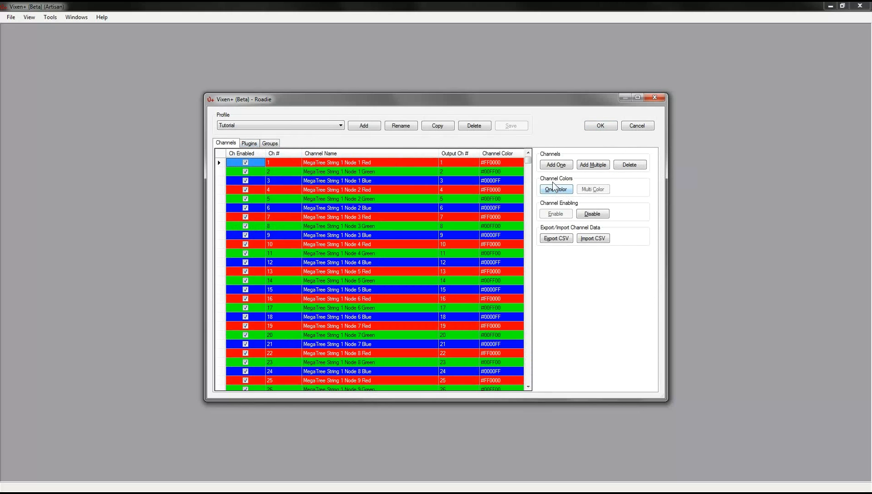
drag(532, 161, 535, 388)
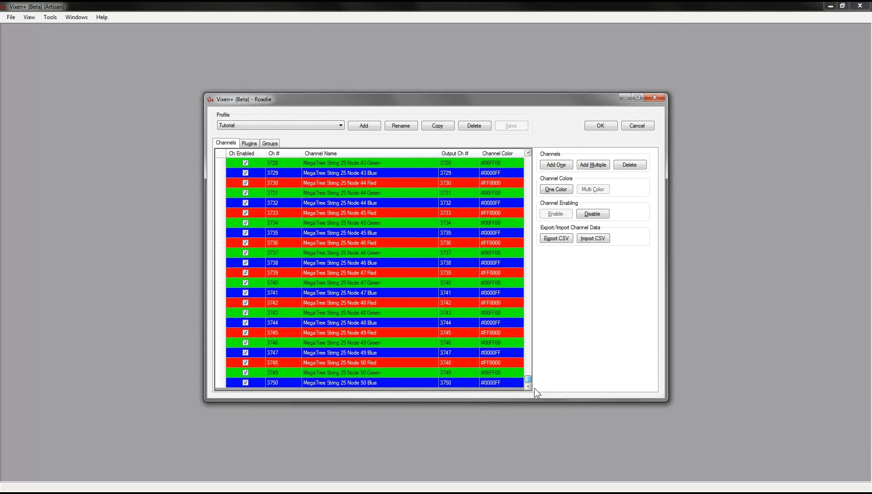
mouse_move(534, 388)
mouse_down()
mouse_move(552, 240)
mouse_move(535, 155)
mouse_move(526, 253)
mouse_move(547, 335)
mouse_move(544, 395)
mouse_up()
click(251, 144)
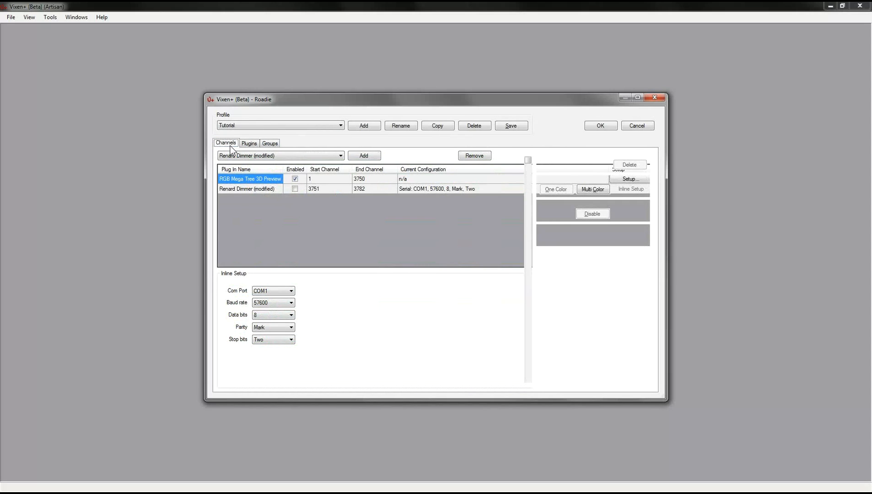
click(231, 145)
Start generating multiple channels with StringTree as the channel name format, and disable the live preview
click(586, 164)
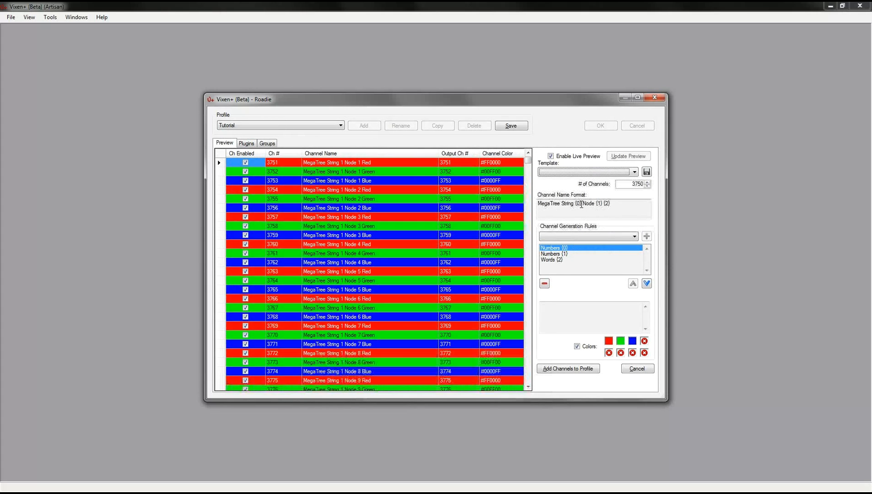
drag(614, 204, 508, 204)
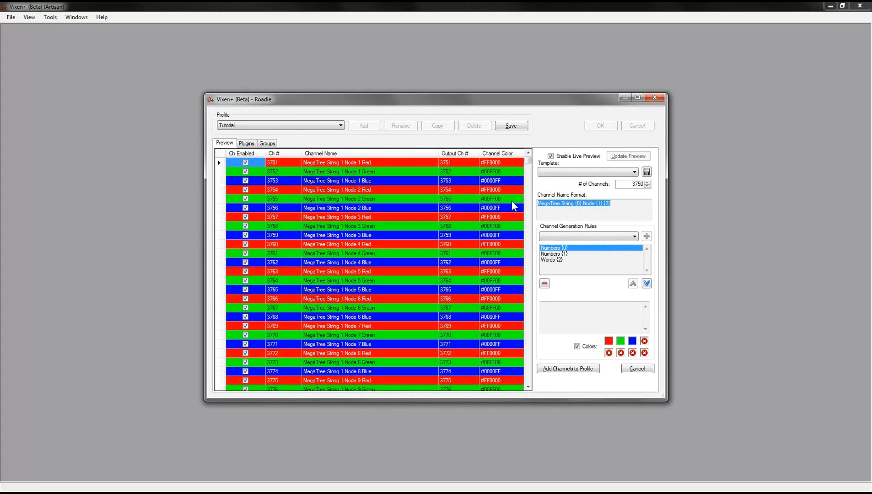
text(S)
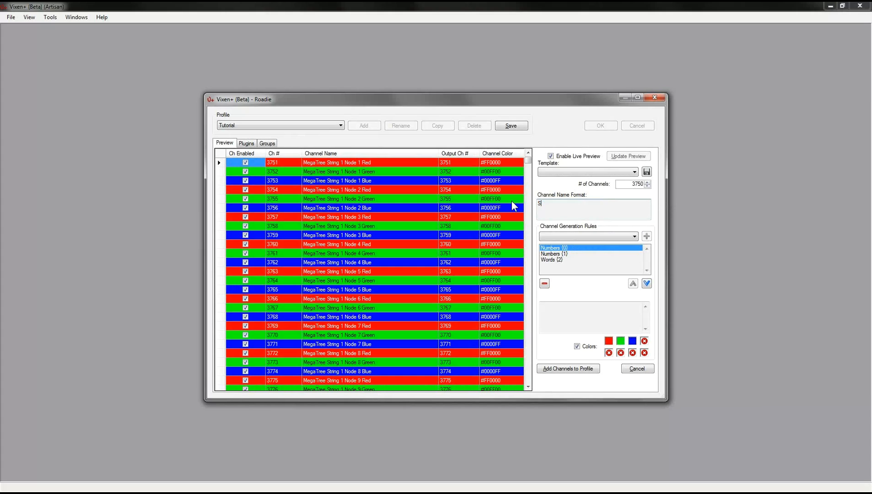
text(tringTree)
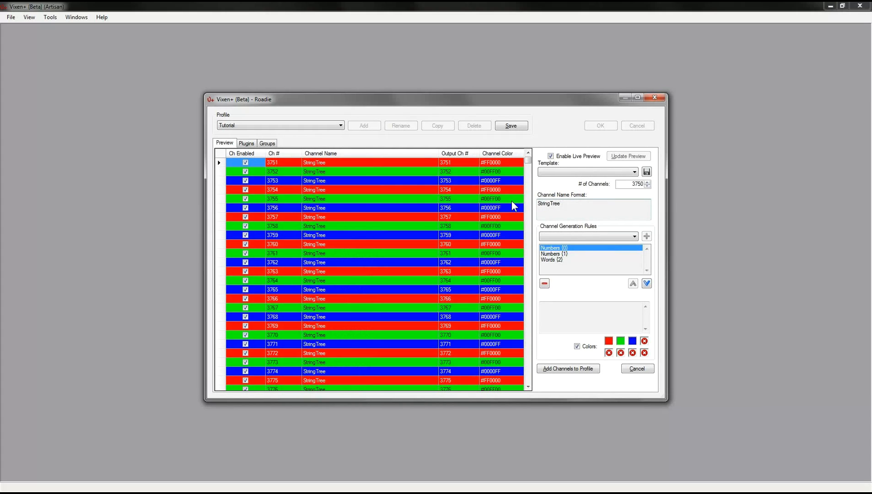
double_click(633, 184)
click(550, 156)
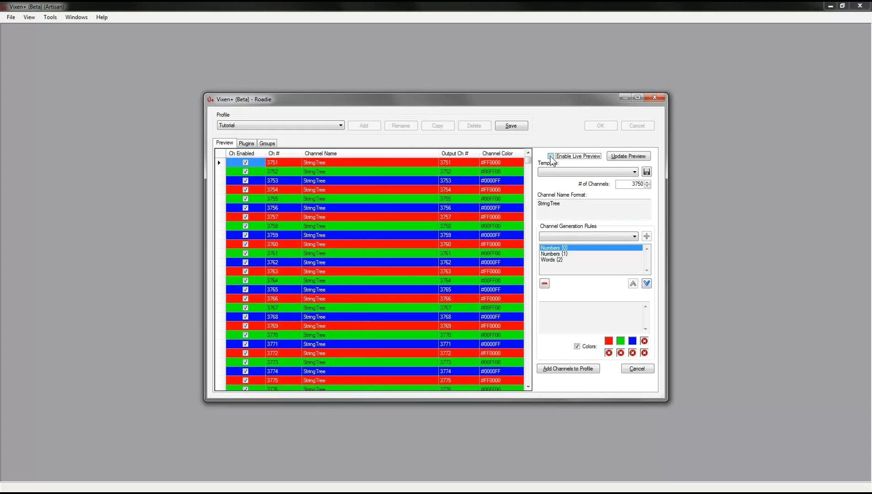
Extend the channel name format to StringTree{0} {1} and remove the second Numbers generation rule
click(591, 205)
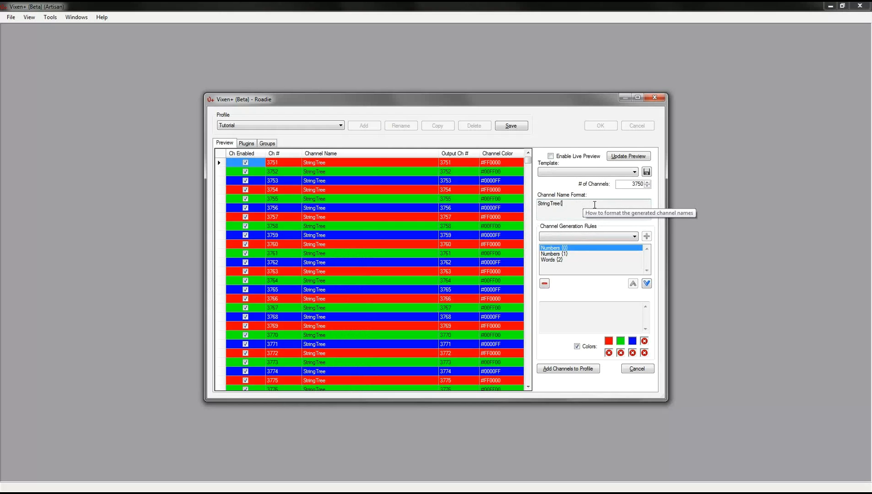
text({0} )
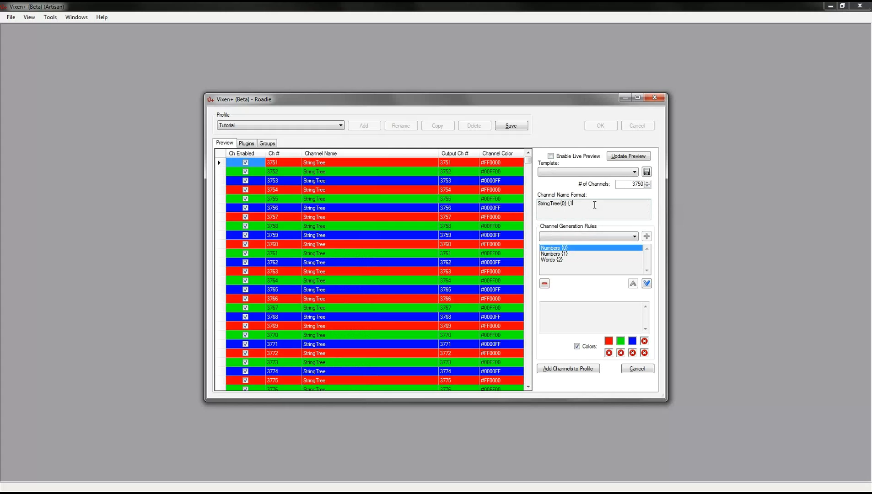
text({1})
click(566, 254)
click(545, 283)
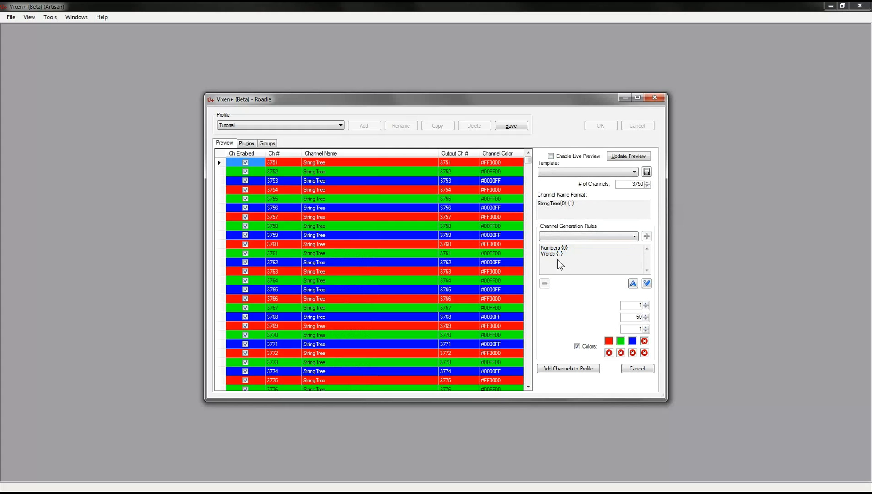
Add White to the Words rule's list and set the fourth channel color to white (FFFFFF)
click(561, 255)
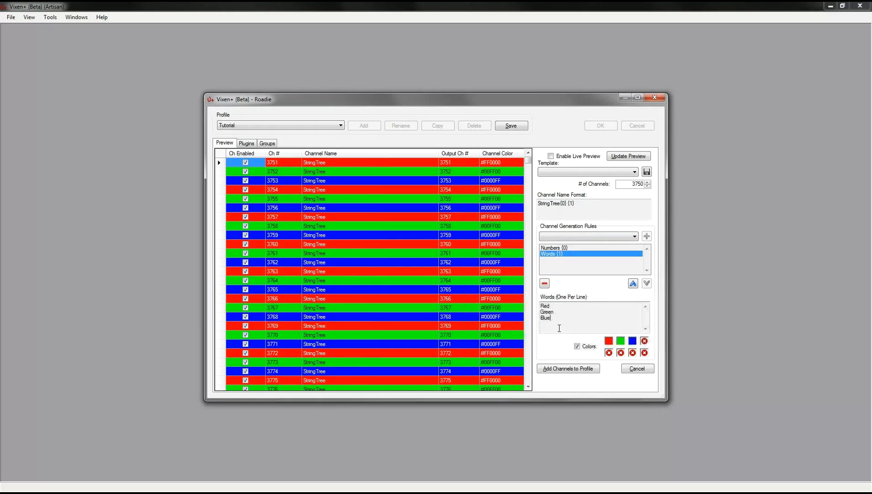
text(Whiit)
key(BackSpace)
key(BackSpace)
text(ite)
click(645, 341)
click(611, 281)
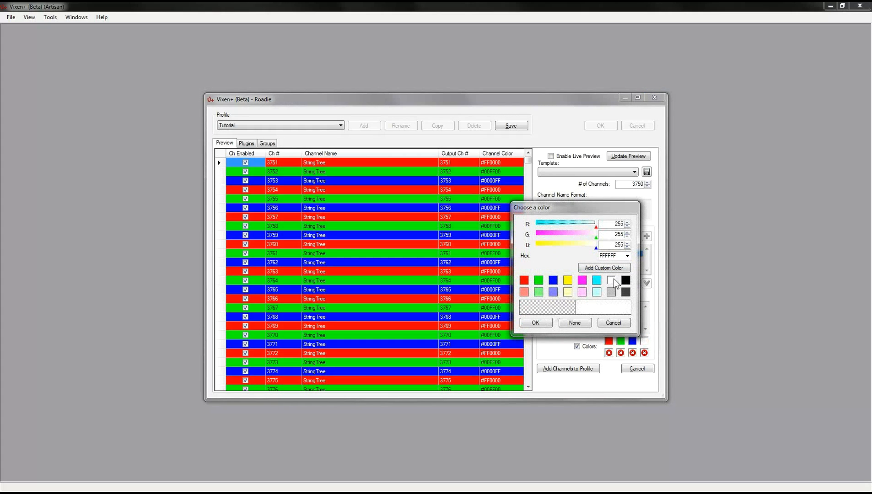
double_click(612, 282)
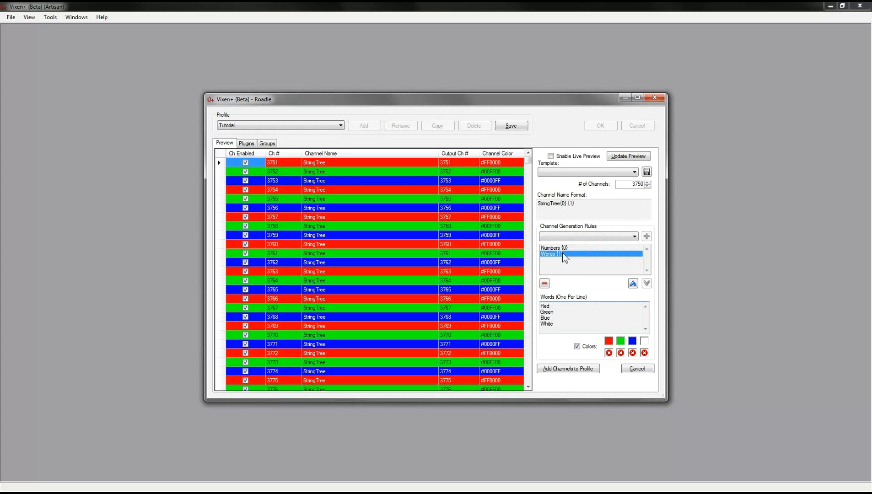
Set the end number of the Numbers rule to 8
double_click(632, 183)
click(557, 248)
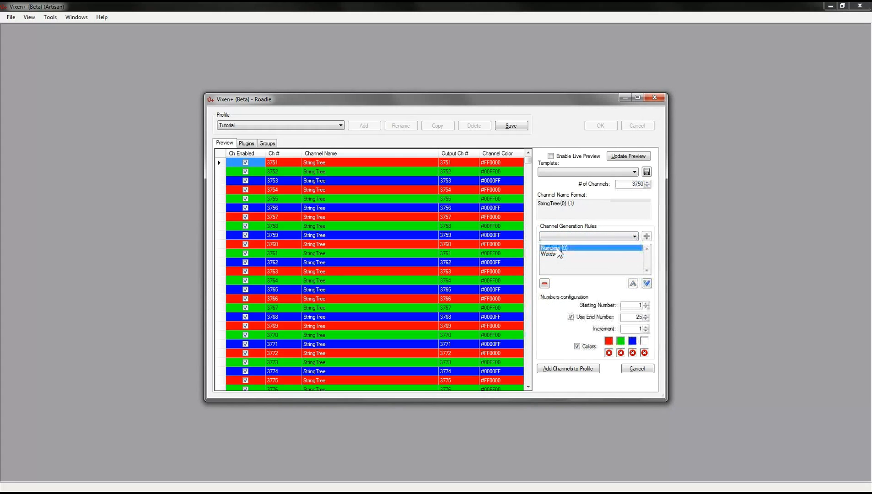
click(551, 255)
click(553, 248)
click(554, 254)
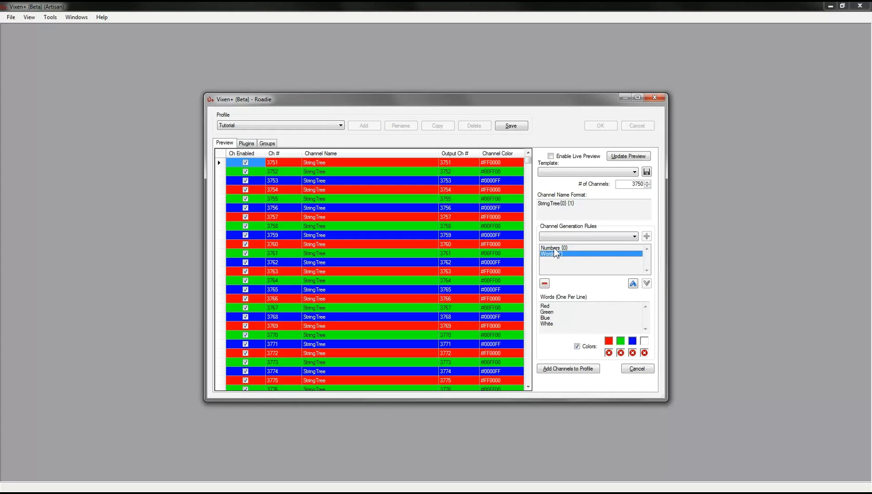
click(555, 248)
drag(637, 316, 645, 315)
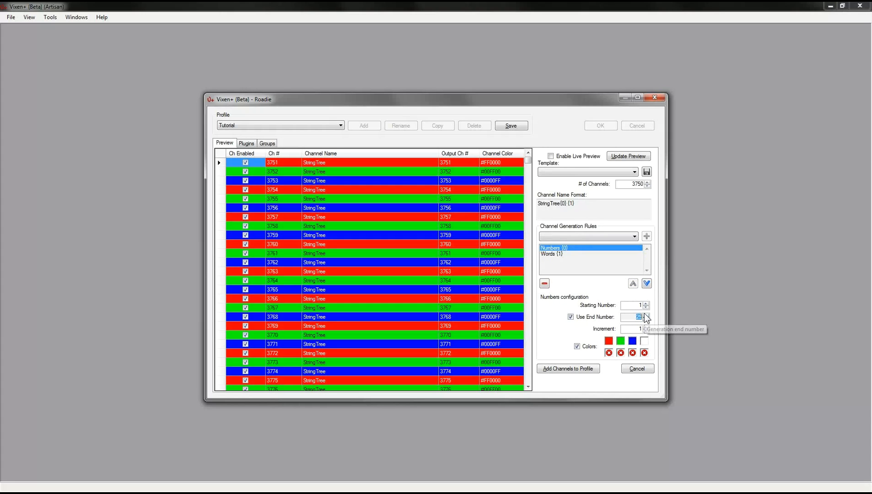
text(8)
Set the number of channels to 32, update the preview and check the generated StringTree channels
double_click(637, 184)
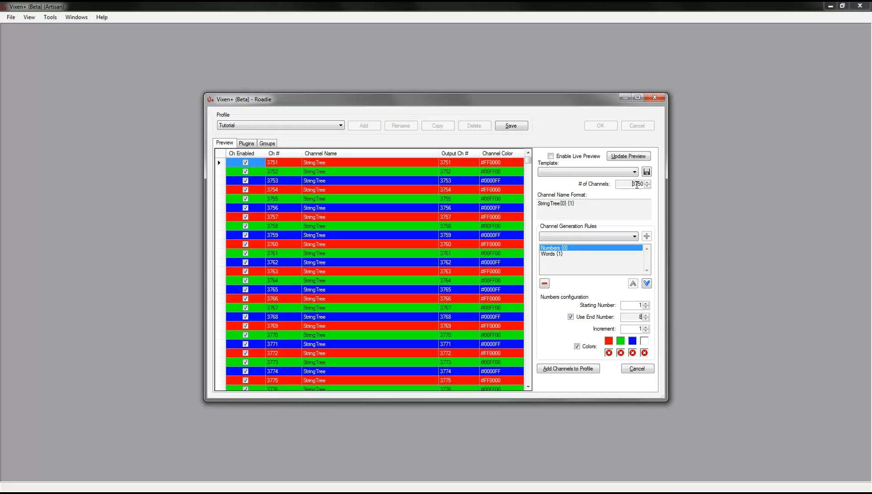
text(32)
click(632, 159)
drag(531, 185, 532, 290)
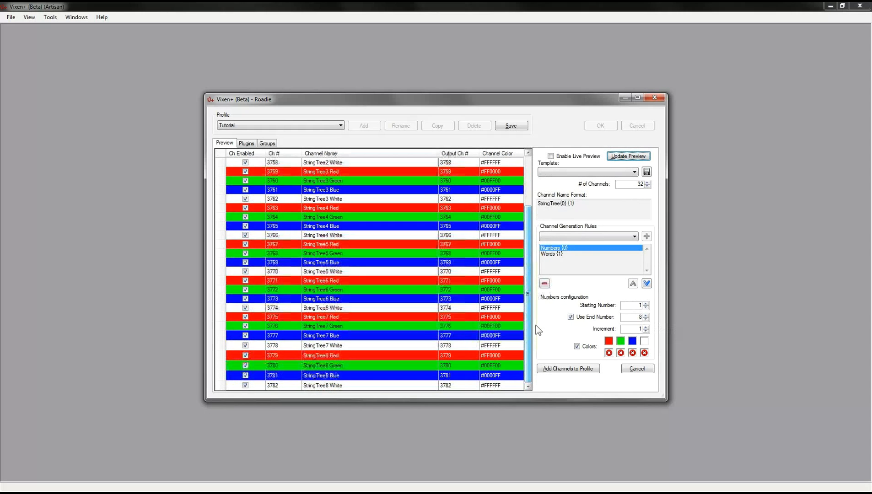
scroll(520, 210, up, 3)
Enable the live preview and try a hyphen separator between the two placeholders of the channel name format
click(550, 157)
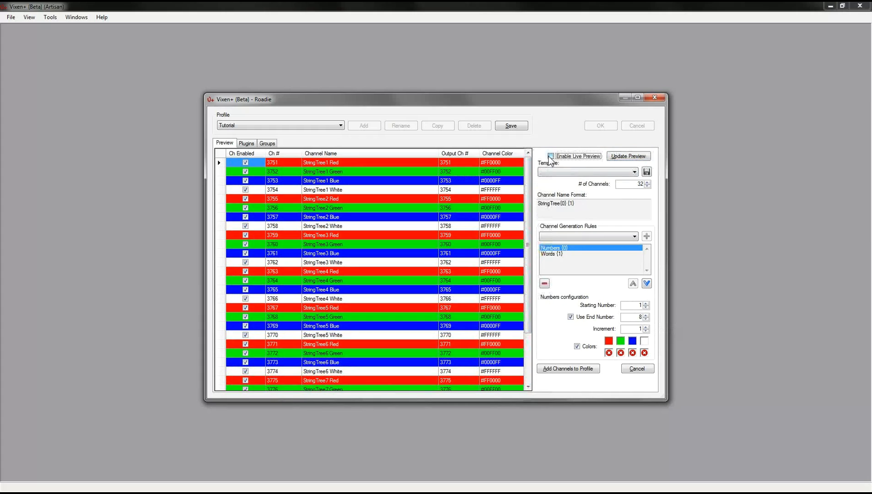
click(589, 203)
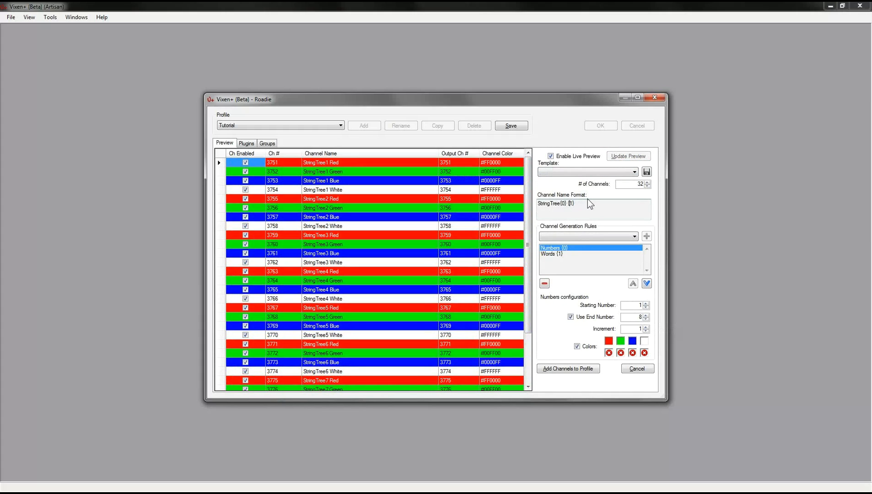
key(BackSpace)
text(-)
key(BackSpace)
Add the generated StringTree channels to the Tutorial profile, saving it and closing the profile manager
drag(529, 264, 533, 364)
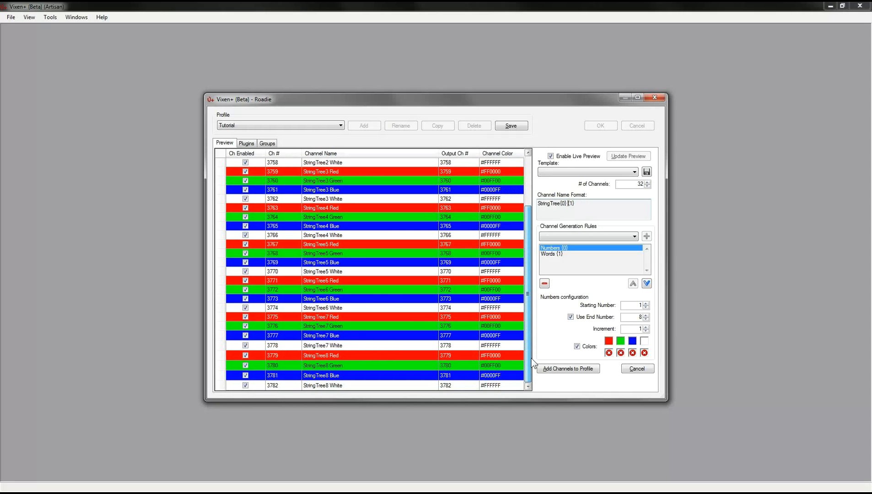
click(578, 370)
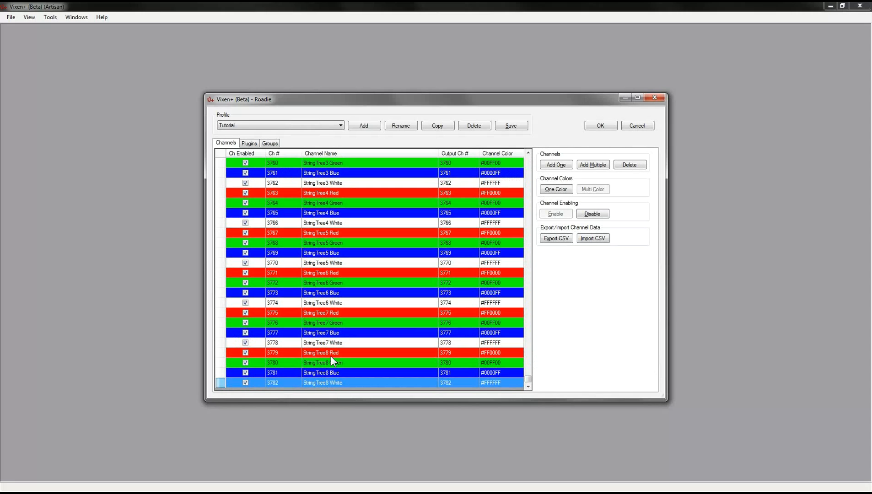
click(349, 293)
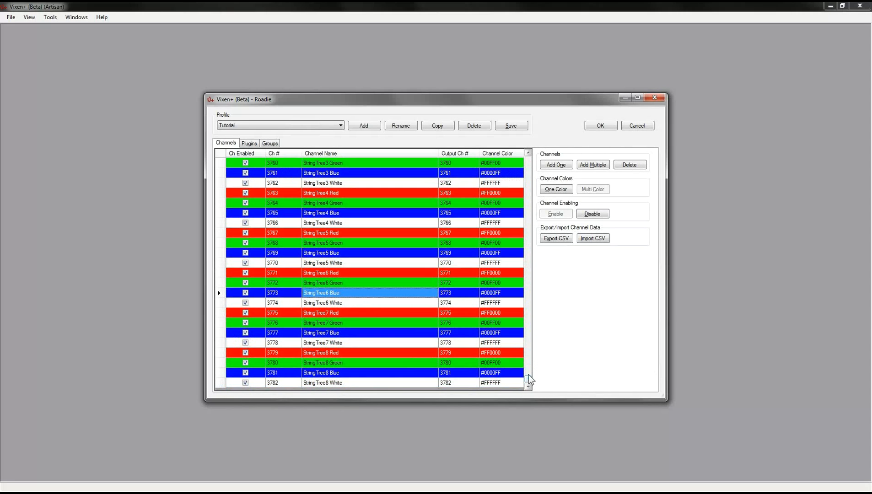
mouse_move(527, 382)
mouse_down()
mouse_move(518, 128)
mouse_move(528, 382)
mouse_up()
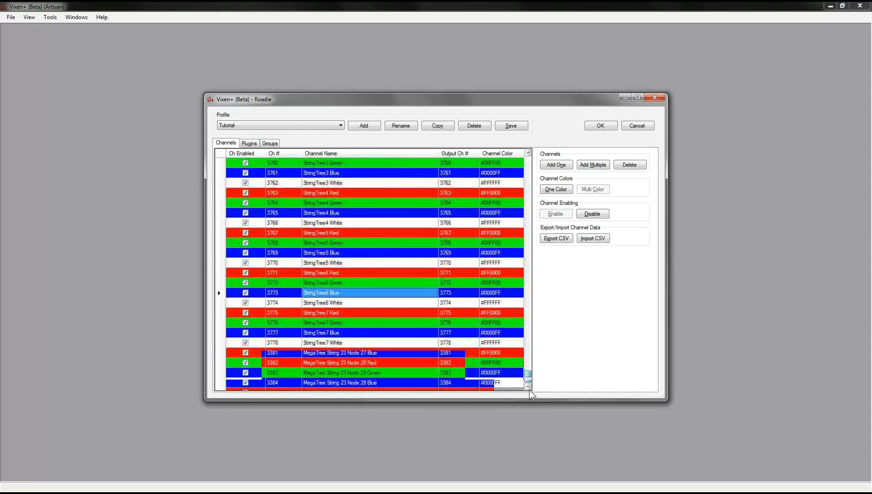
click(511, 128)
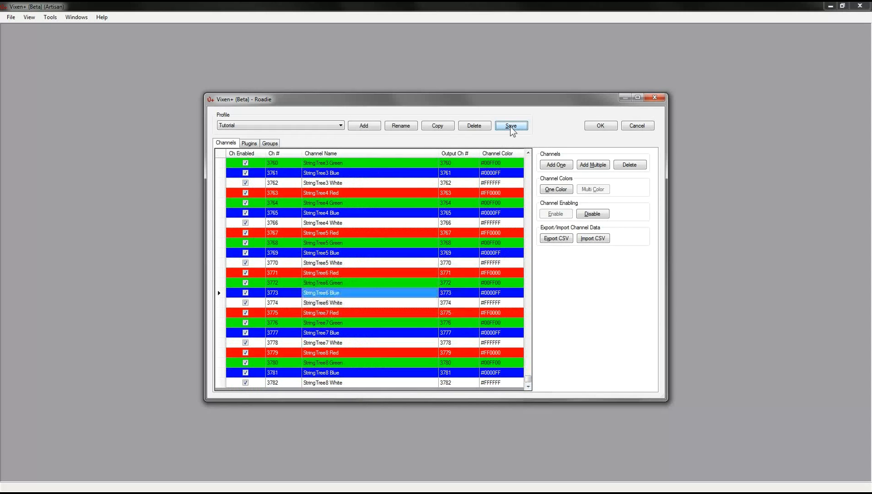
click(595, 129)
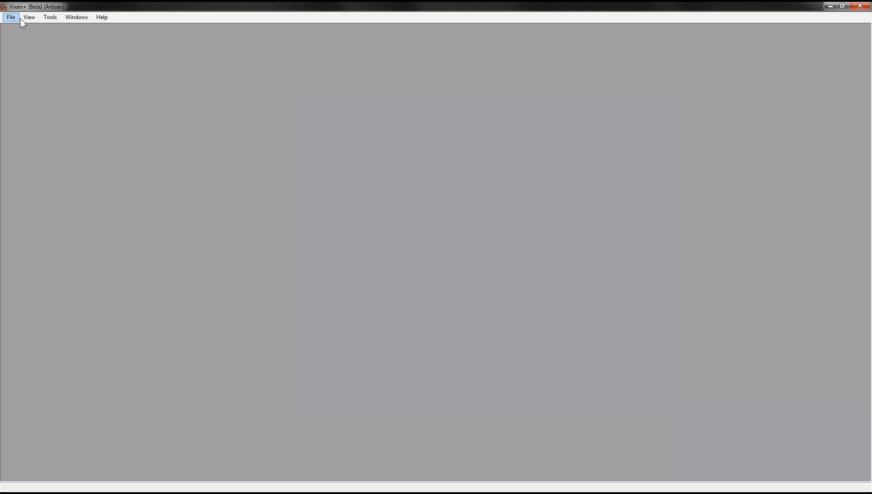
Reopen the Tutorial profile in the profile manager and check the StringTree channels at the end of its list
click(25, 19)
mouse_move(33, 27)
click(92, 29)
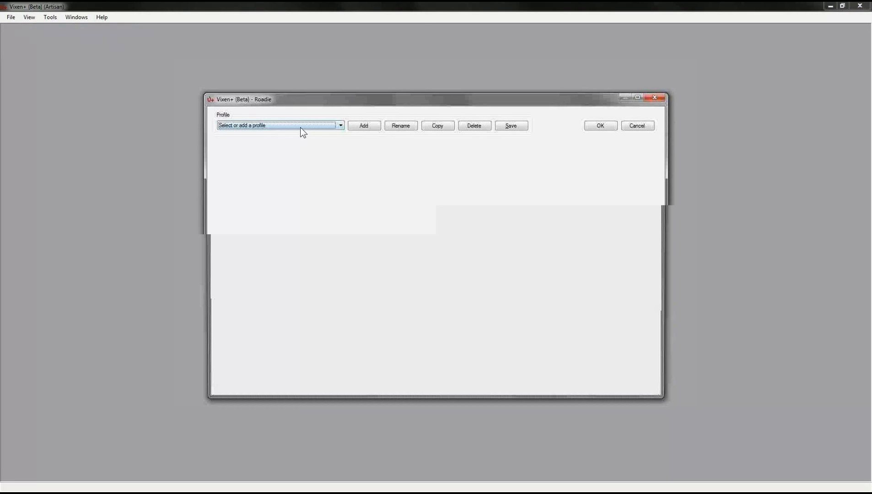
click(300, 126)
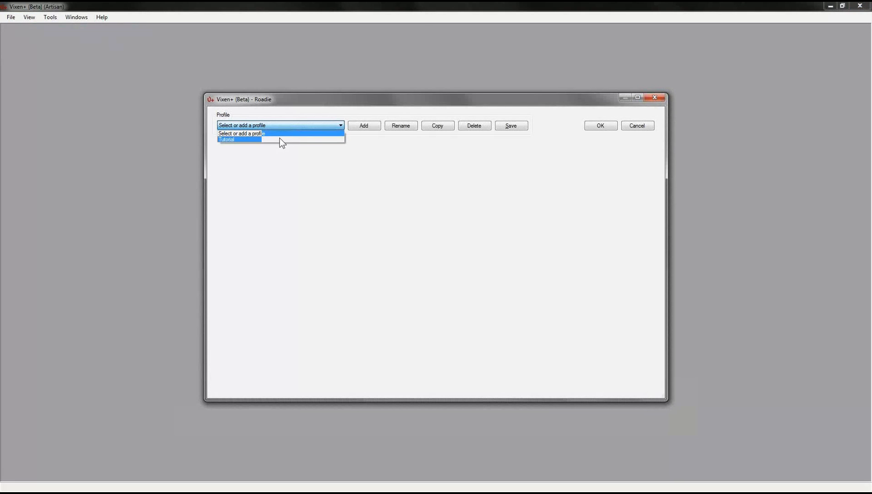
click(239, 140)
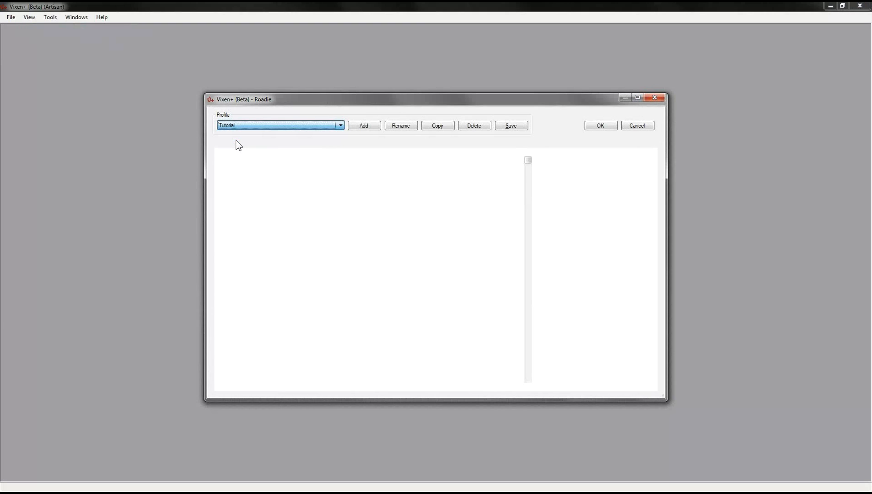
drag(528, 166, 526, 402)
click(364, 383)
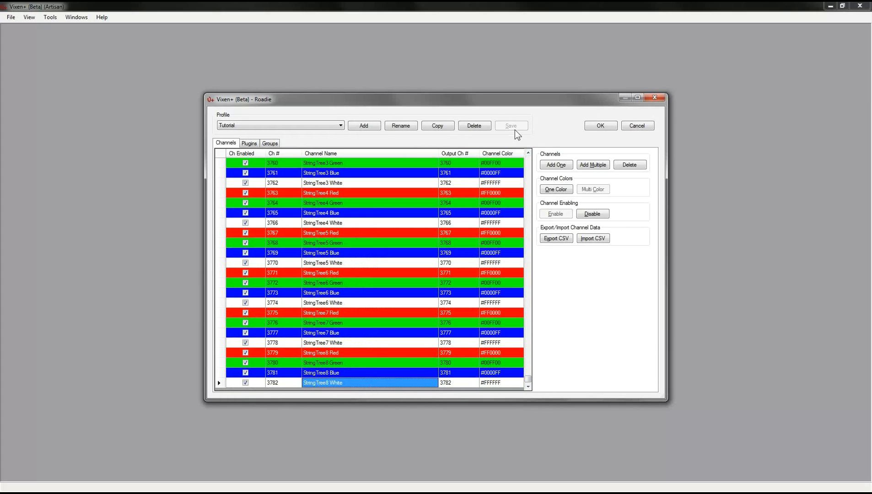
Add a single channel to the profile and close the profile manager without saving the changes
click(554, 164)
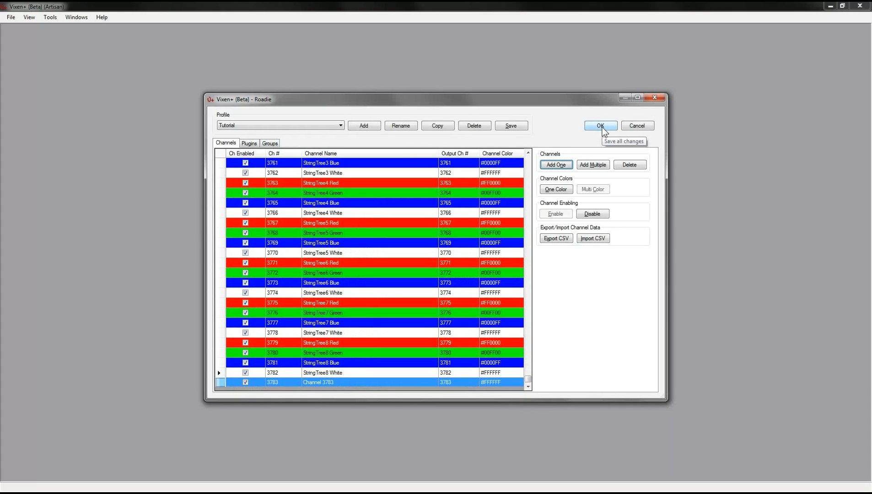
click(636, 130)
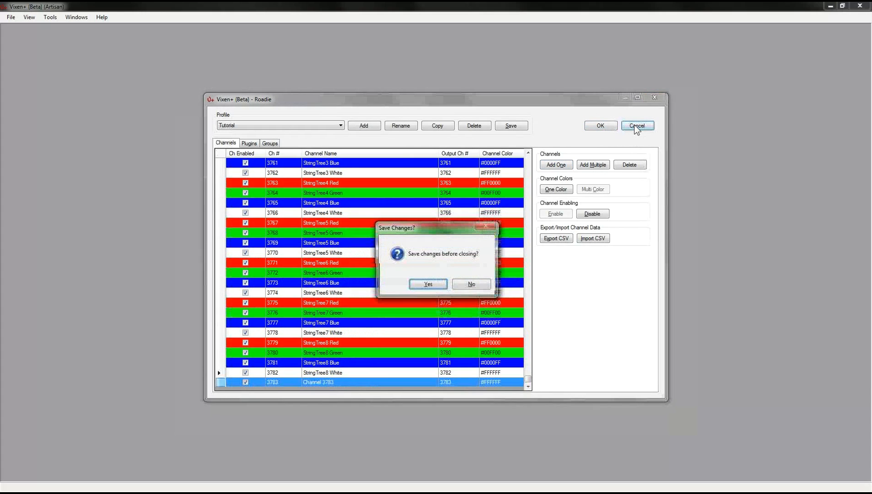
click(471, 284)
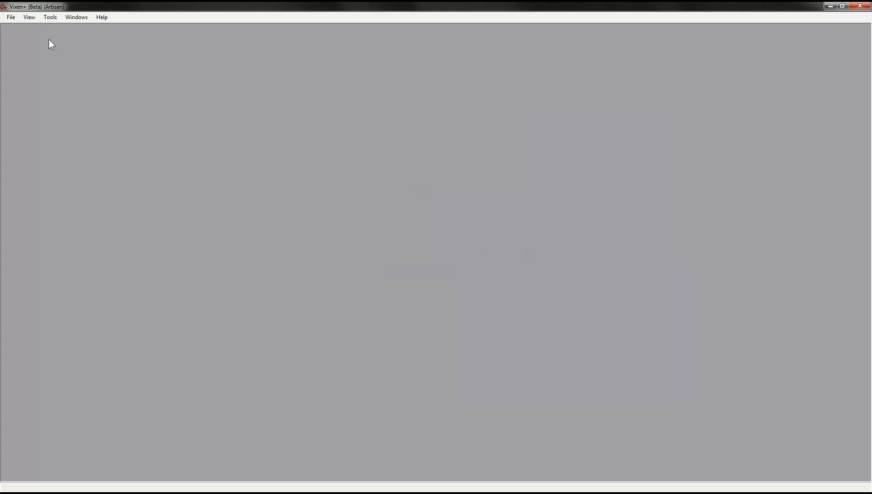
Open the Tutorial profile in the profile manager again and look over the last StringTree channels in its list
click(29, 17)
click(85, 29)
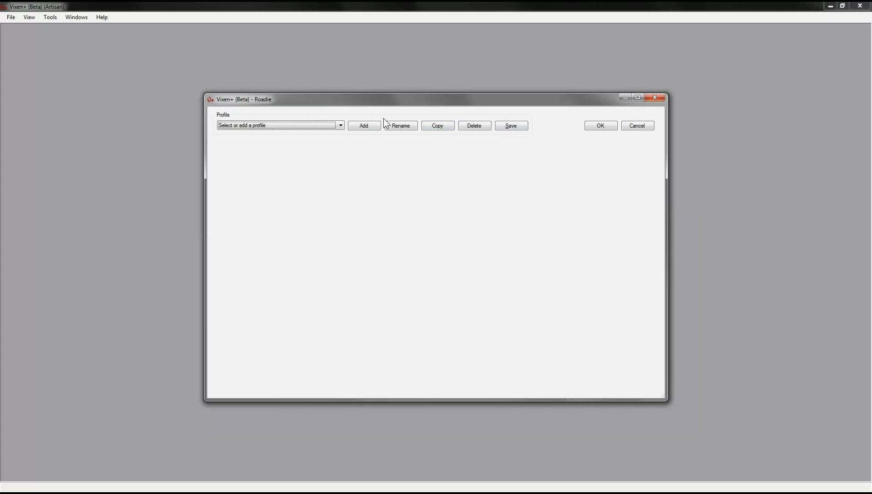
click(341, 125)
click(270, 139)
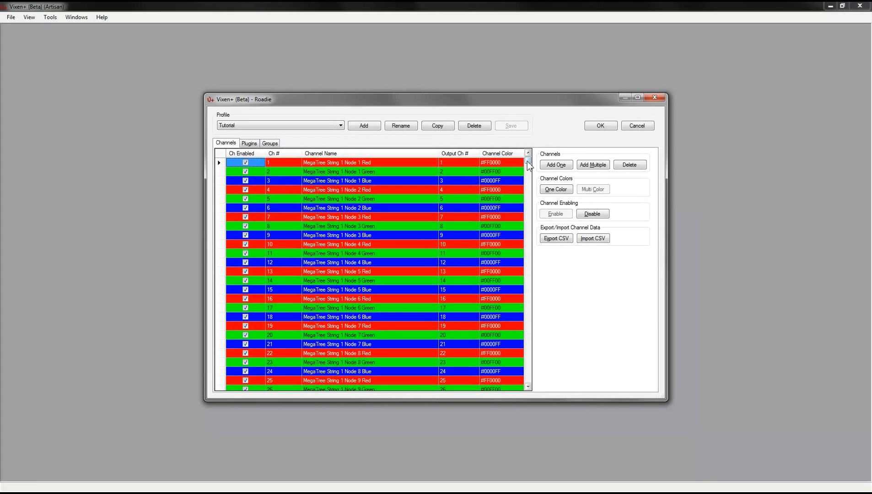
drag(529, 165, 532, 389)
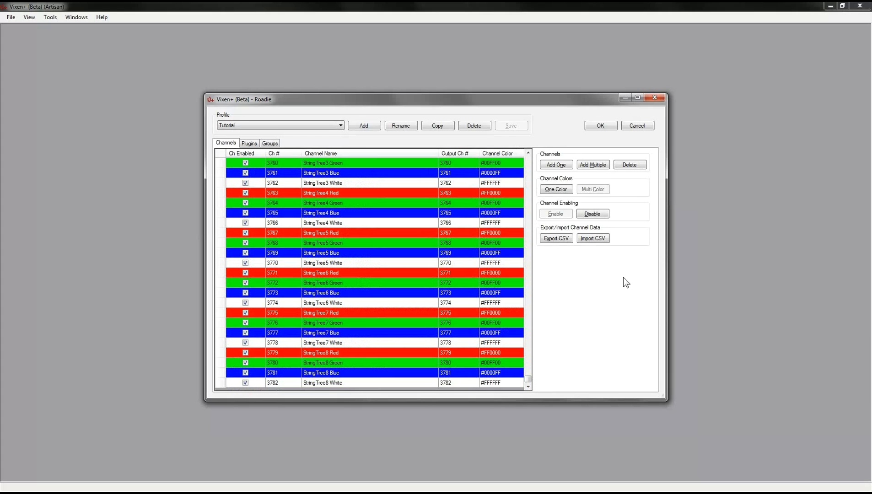
click(581, 163)
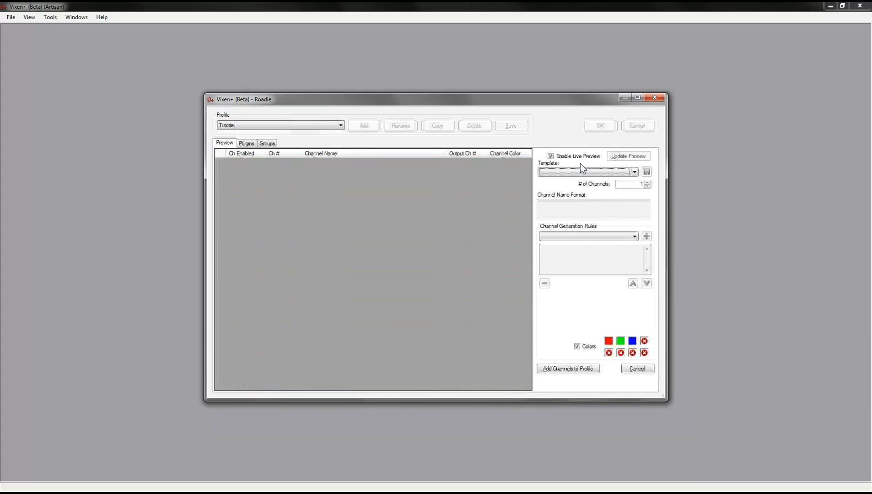
click(638, 369)
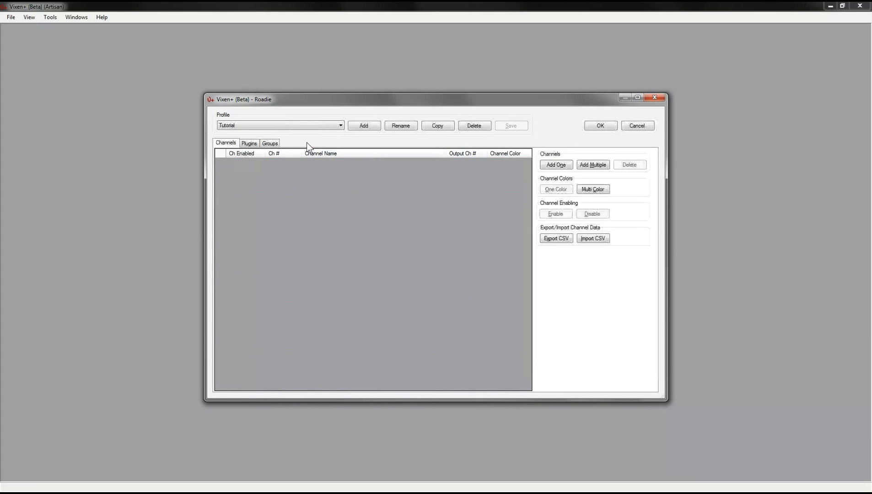
Add a new profile named Start1000
click(364, 126)
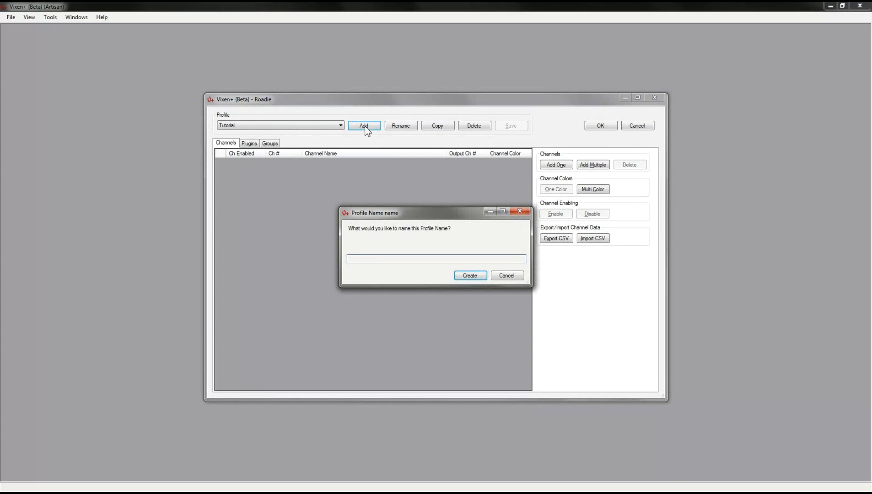
text(Tutorial 2)
key(Return)
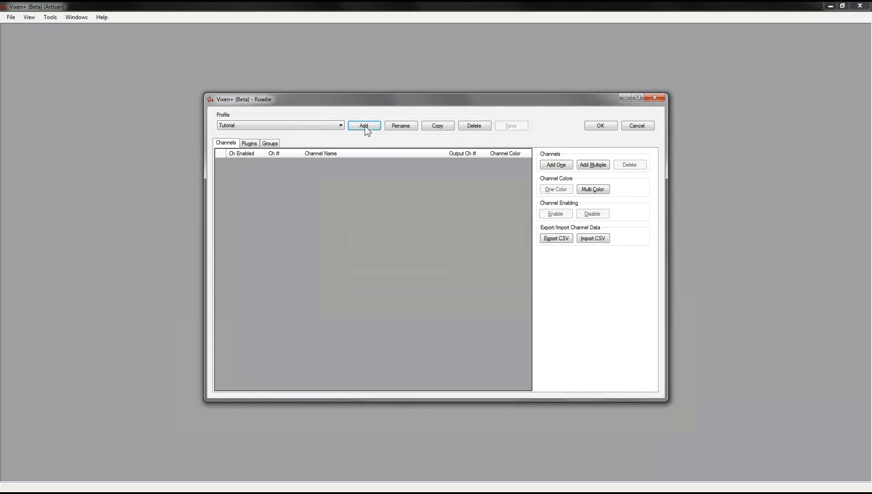
Try the 25S50N MegaTree template for multiple channels with the Numbers {0} rule starting at 1000, and inspect the channel preview
click(595, 165)
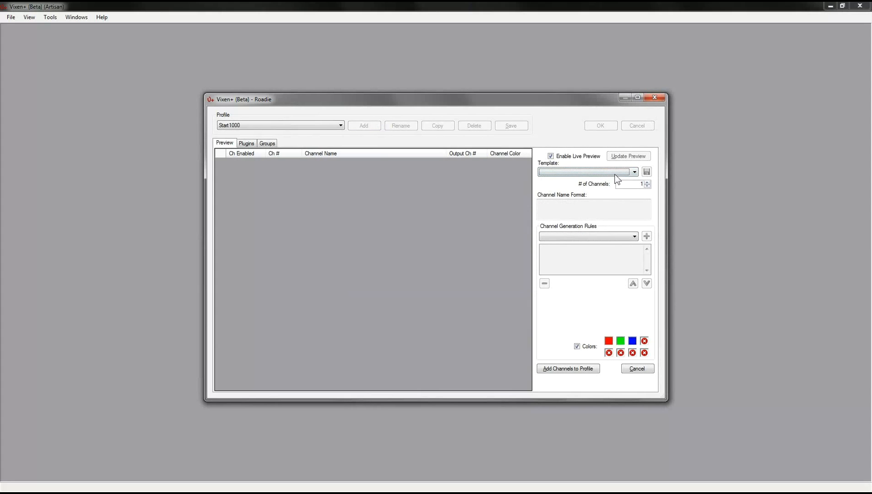
click(635, 171)
click(586, 178)
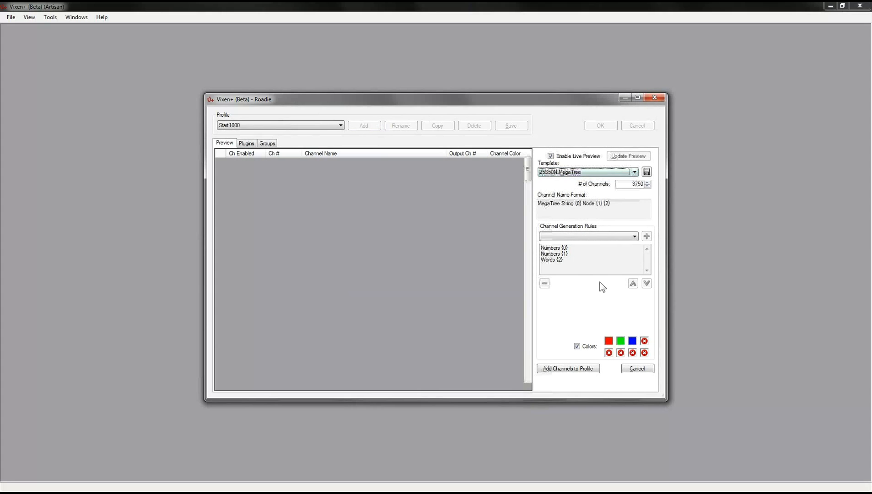
click(560, 248)
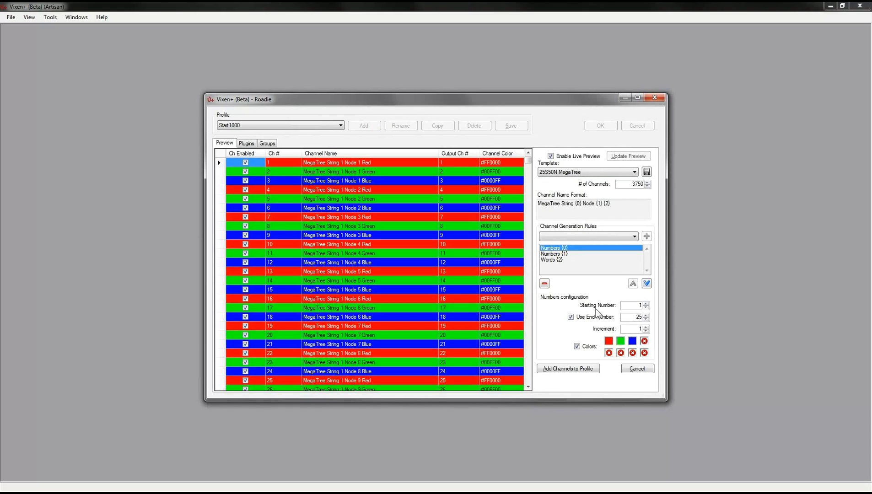
drag(630, 306, 685, 308)
text(1000)
drag(531, 165, 533, 144)
drag(528, 160, 511, 173)
click(528, 334)
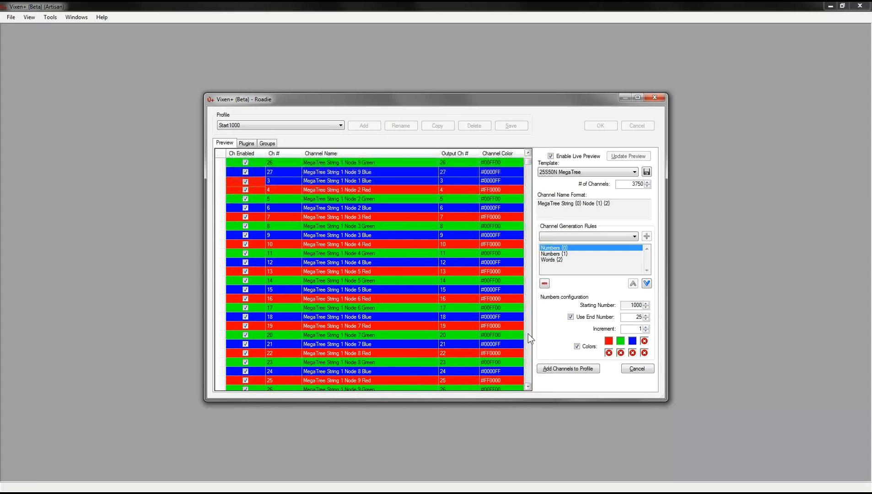
drag(528, 334, 529, 224)
scroll(212, 193, up, 2)
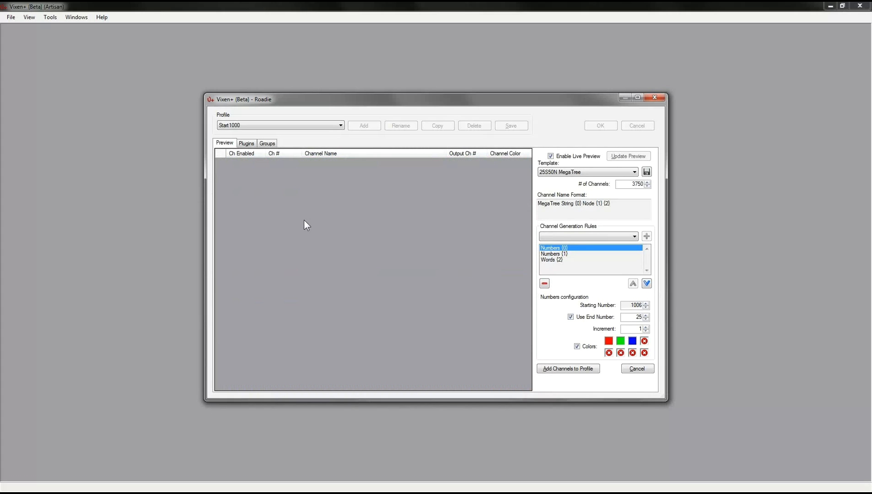
Switch to the Tutorial profile and examine the MegaTree String 8 channels partway down its list
click(340, 126)
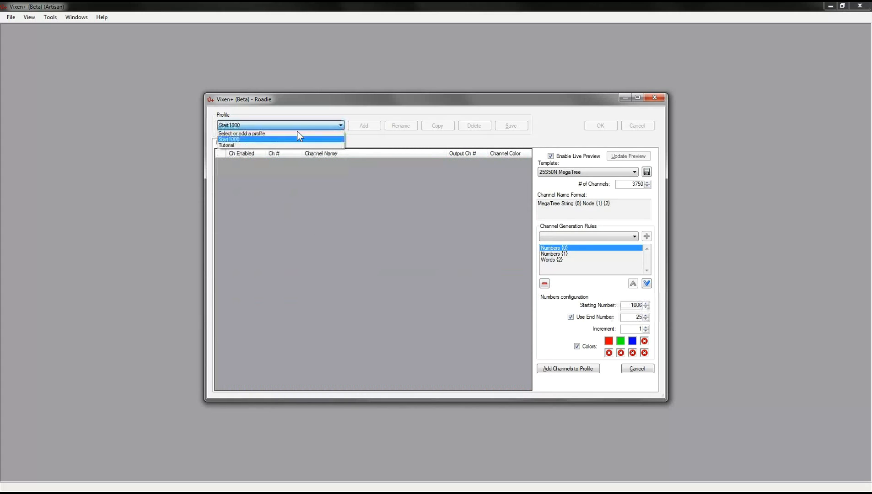
click(241, 145)
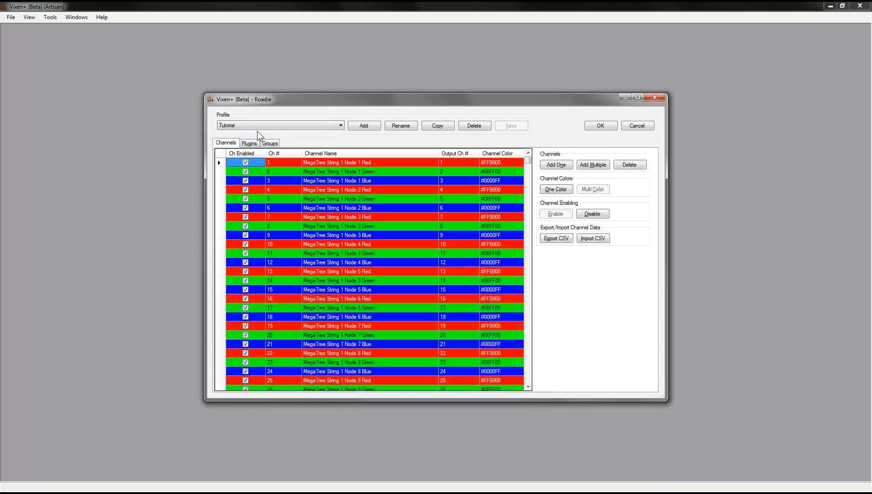
scroll(528, 253, down, 16)
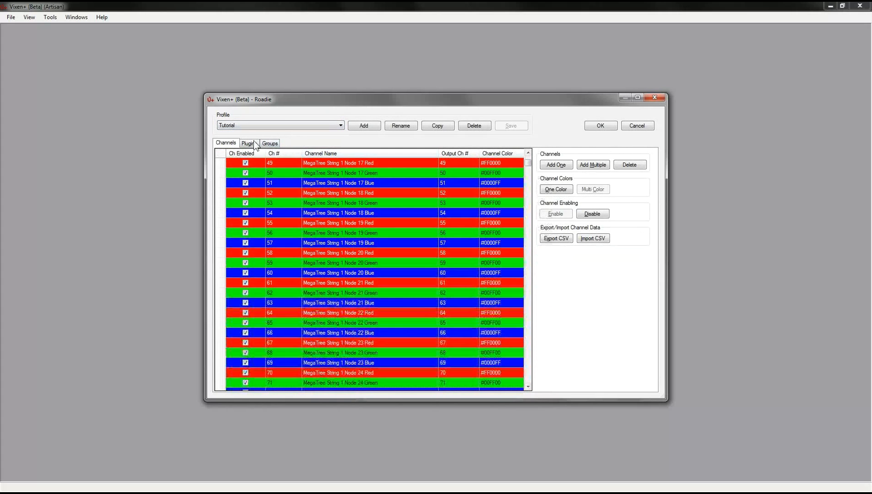
scroll(529, 321, down, 20)
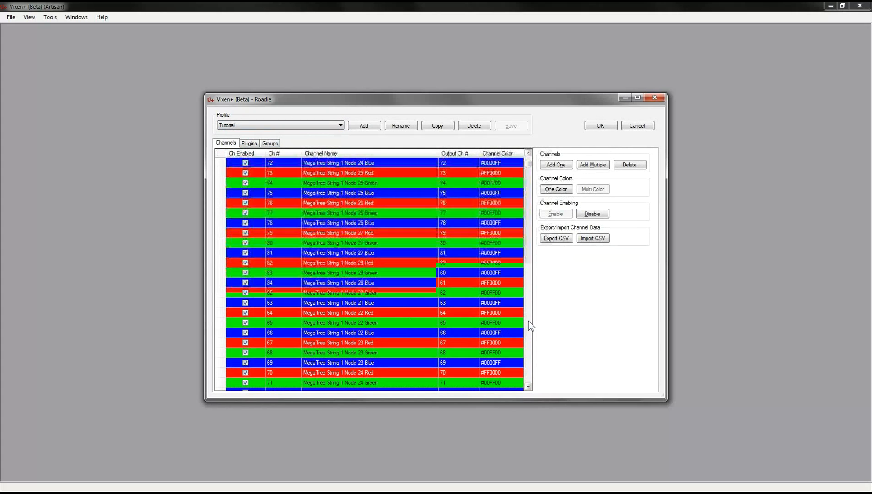
drag(530, 169, 482, 218)
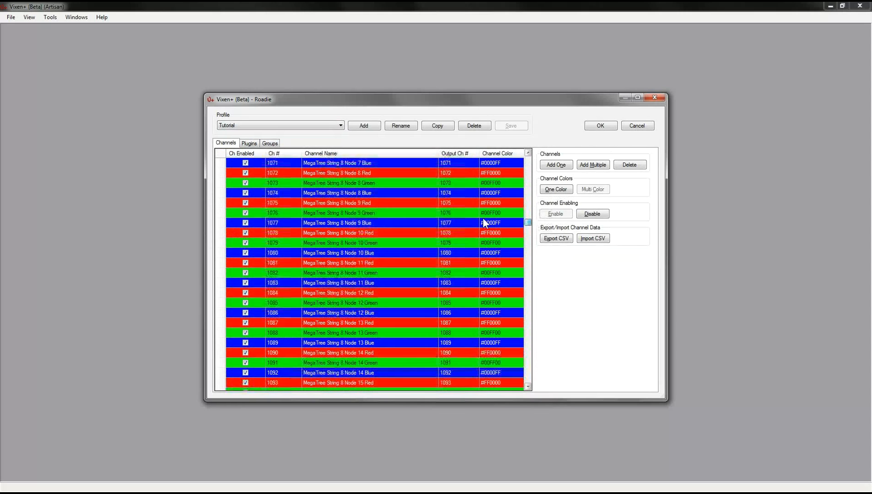
click(322, 222)
click(219, 222)
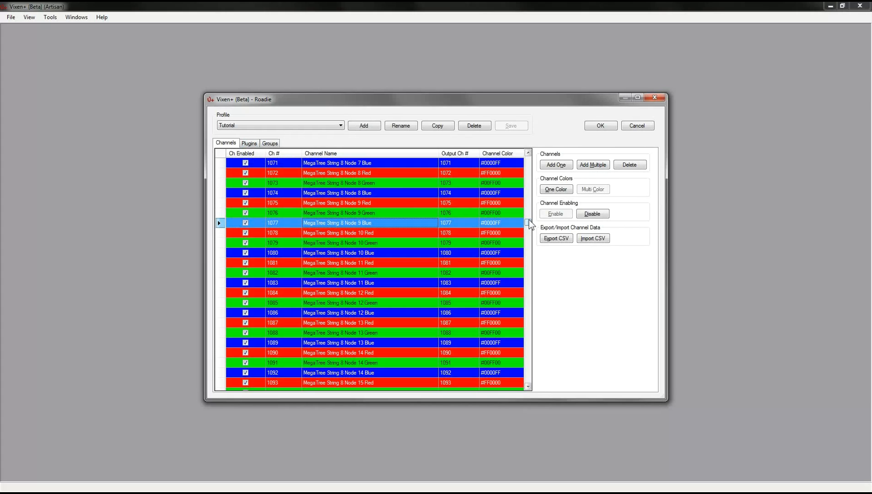
Try a starting number of 1000 for the Numbers {0} rule in the Tutorial profile, discarding it and closing the profile manager
click(591, 165)
click(579, 248)
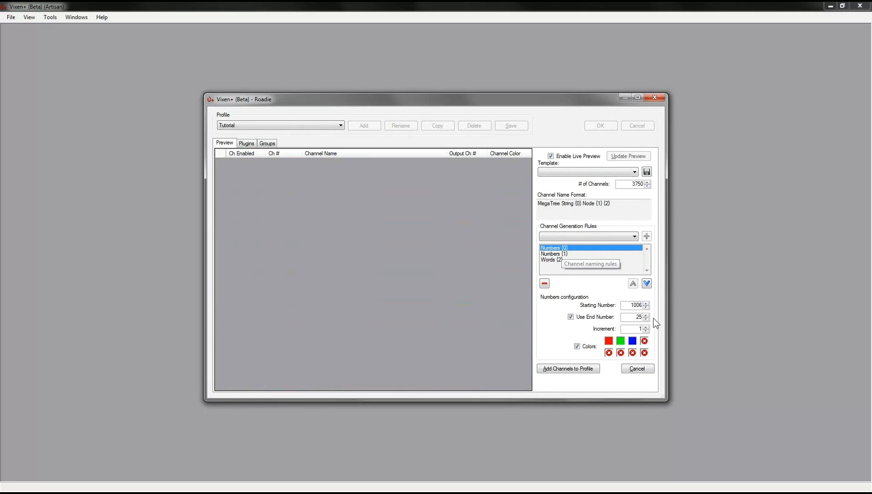
double_click(635, 306)
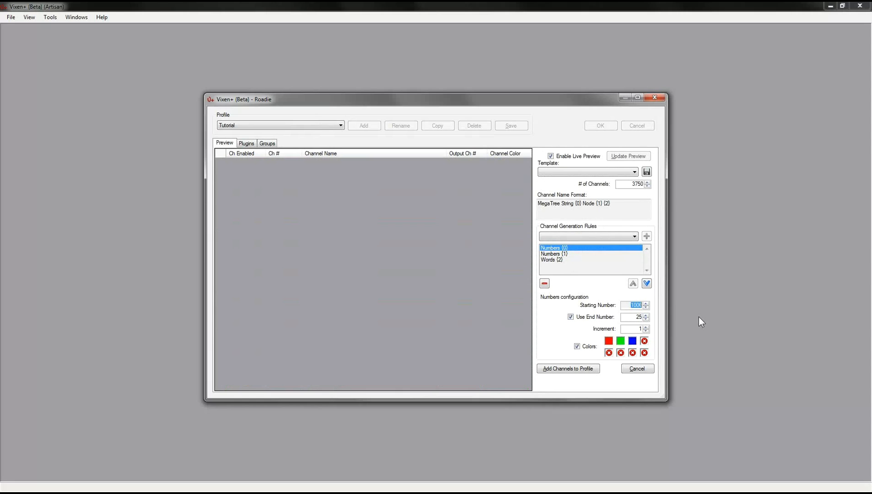
text(1000)
key(Tab)
key(Tab)
key(Tab)
click(637, 370)
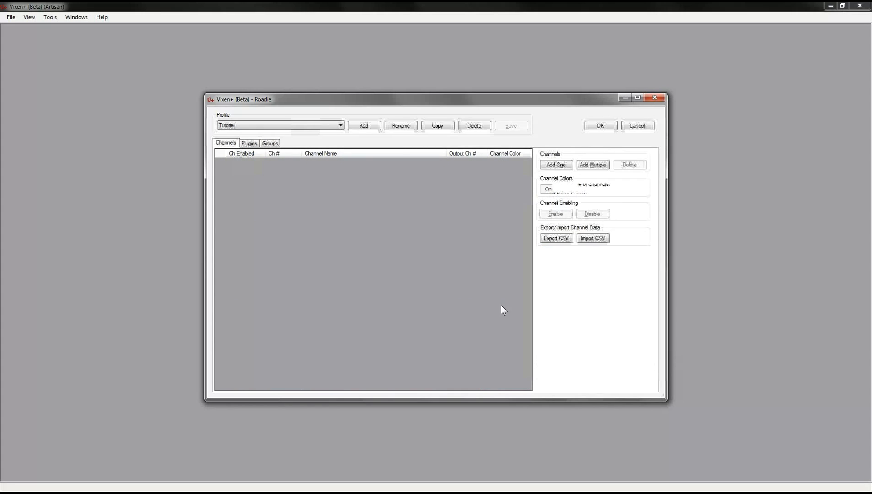
click(637, 125)
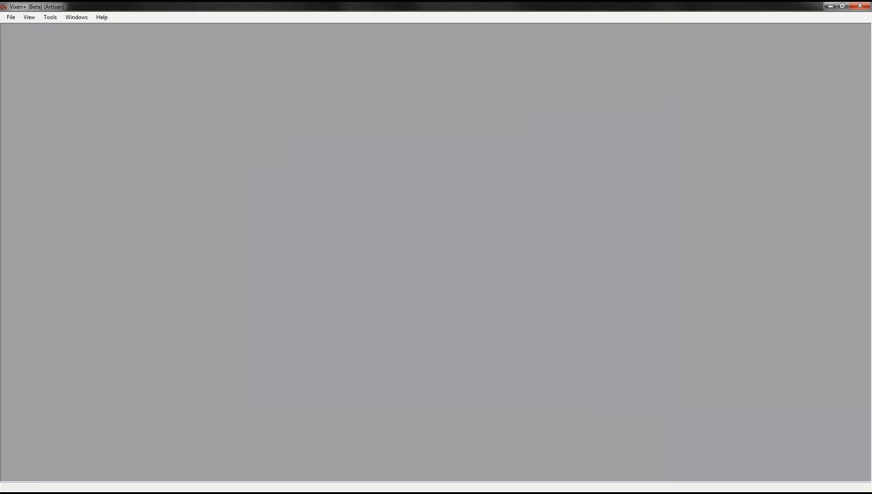
Switch to Notepad++, write the note "Insert channels in Roadie." in a new file, and return to Vixen+
key(alt+Tab)
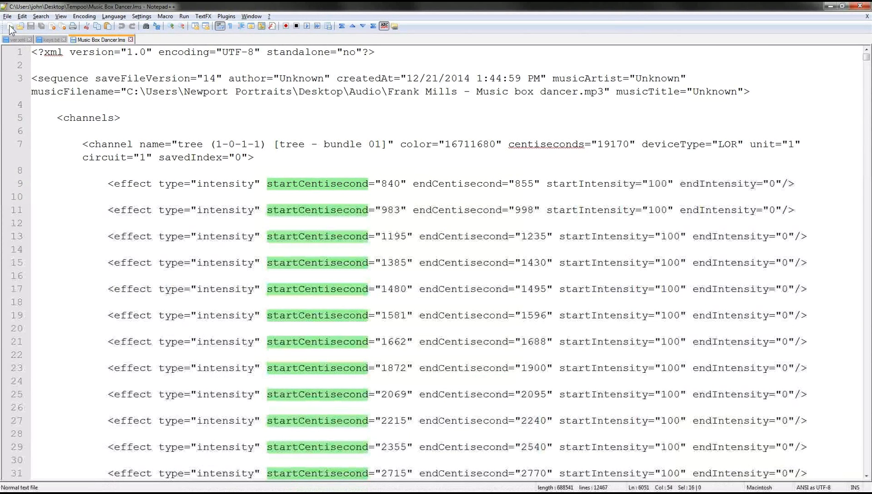
click(10, 26)
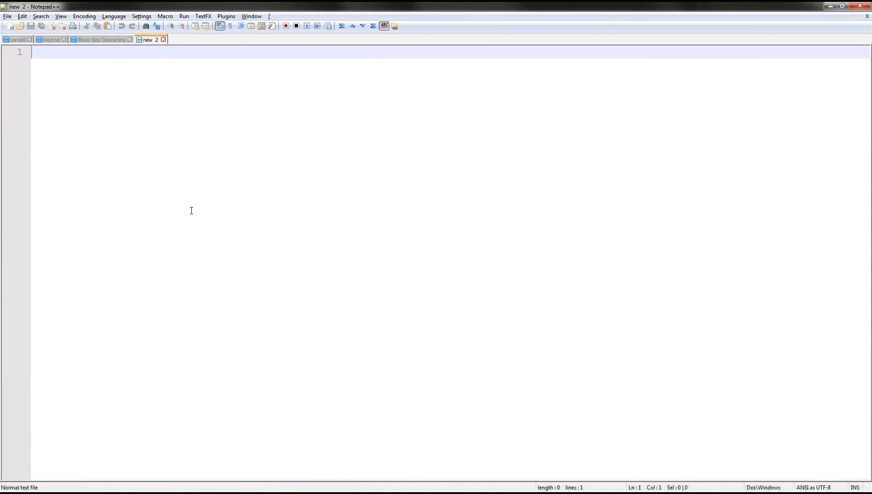
text(Insert h)
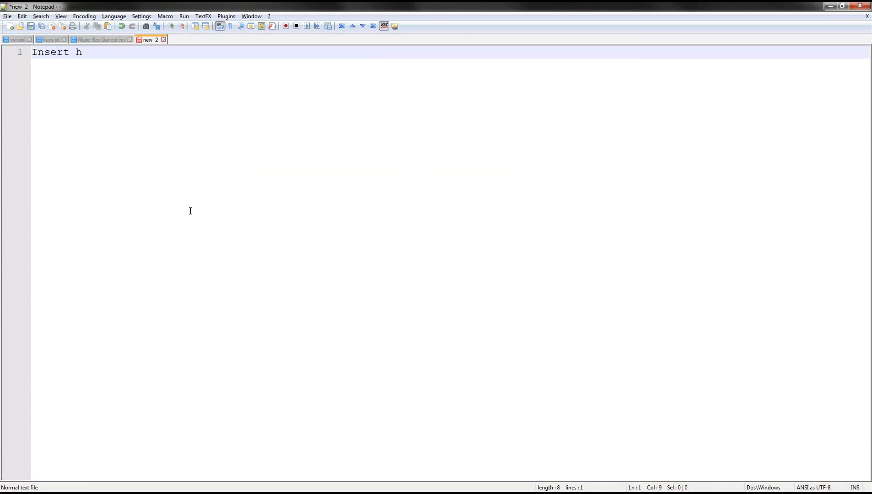
key(BackSpace)
text(channels)
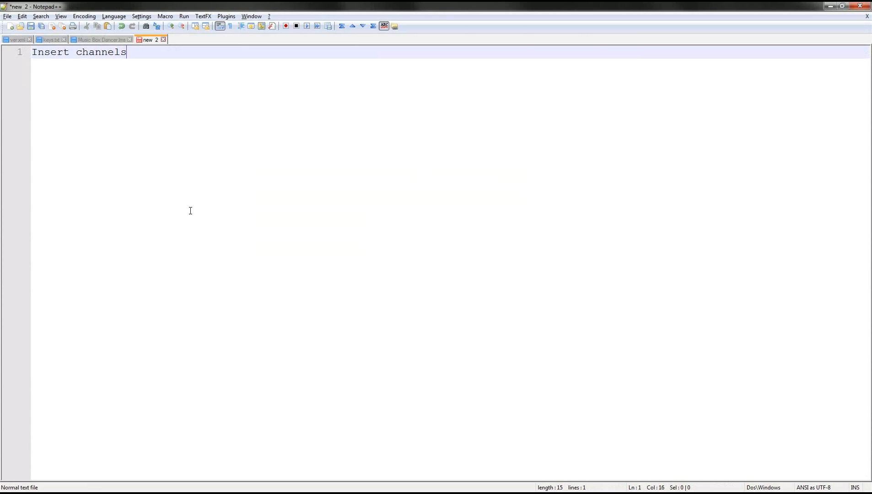
text( inRO)
key(BackSpace)
text(oadie th)
key(BackSpace)
key(BackSpace)
key(BackSpace)
text(.)
click(831, 6)
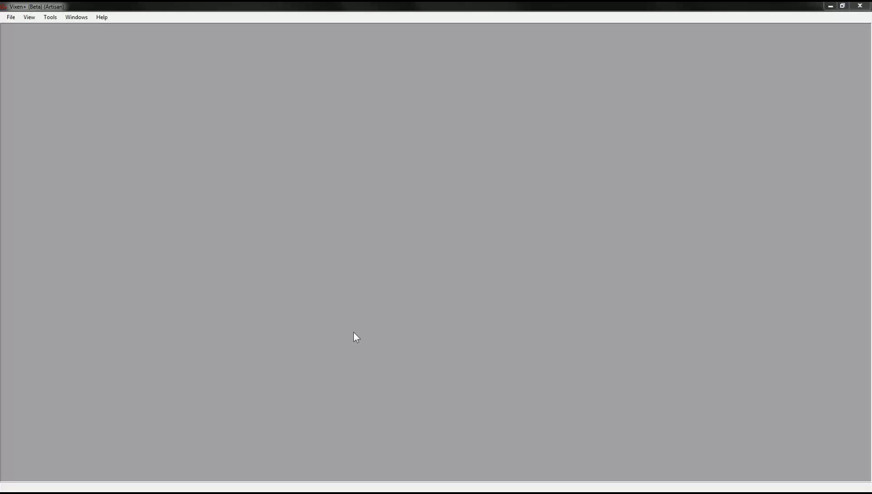
Start opening an existing sequence and restrict the file type to LOR Music Sequence (*.lms)
click(11, 18)
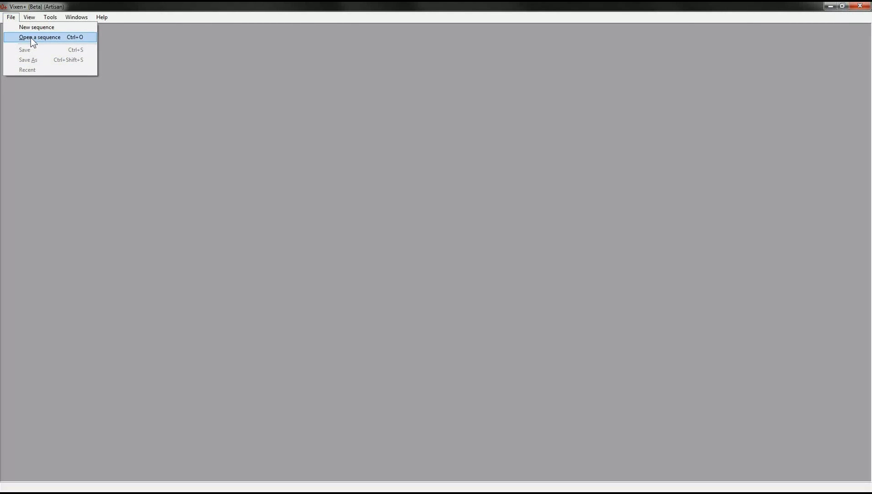
click(30, 38)
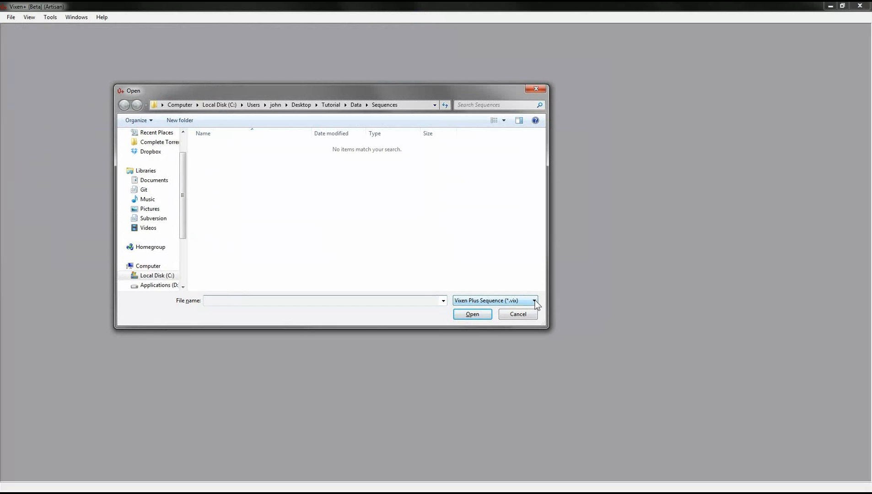
click(534, 300)
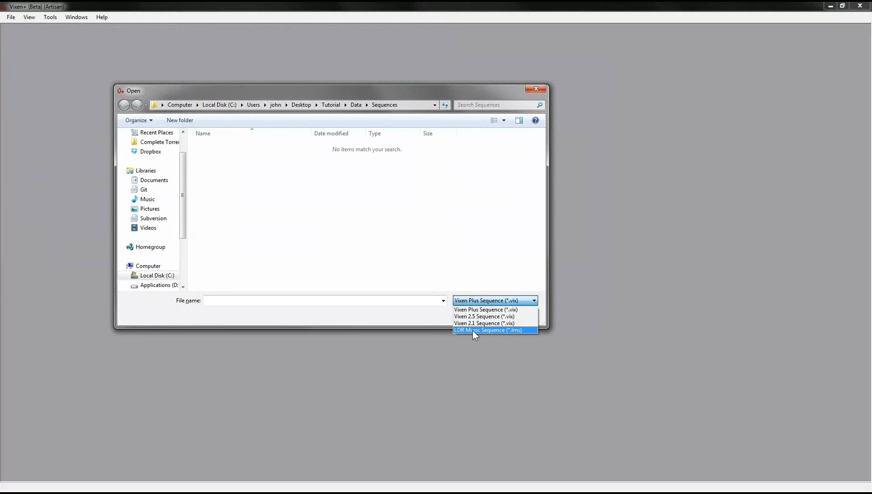
click(475, 330)
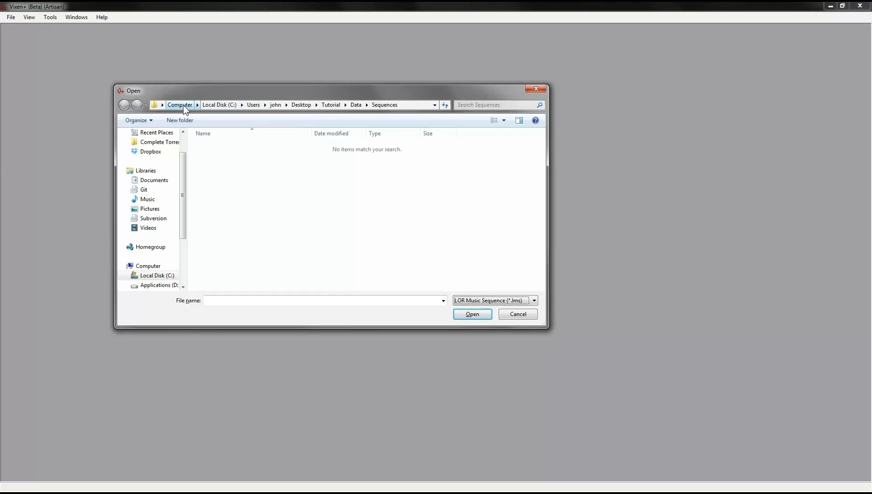
Open the sequence Christmas Can Can.lms from the Tempoo folder on the Desktop and narrow its channel name column
scroll(183, 274, down, 3)
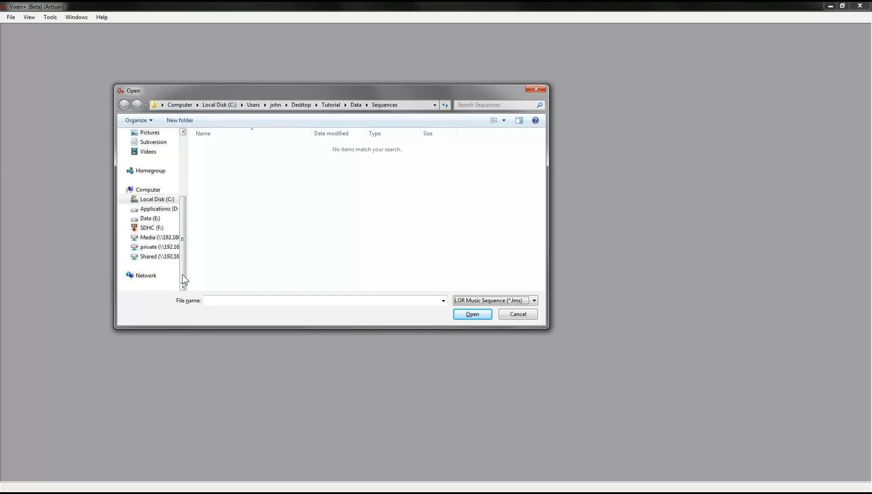
click(147, 219)
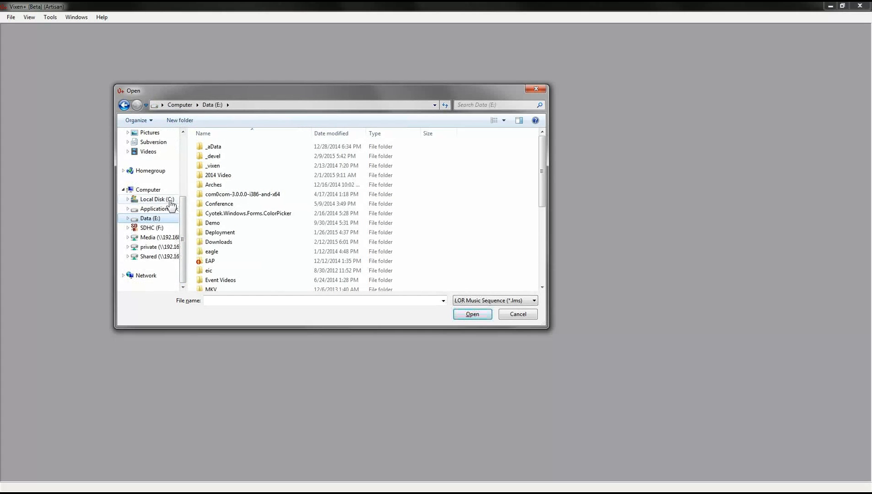
scroll(183, 187, up, 5)
click(149, 146)
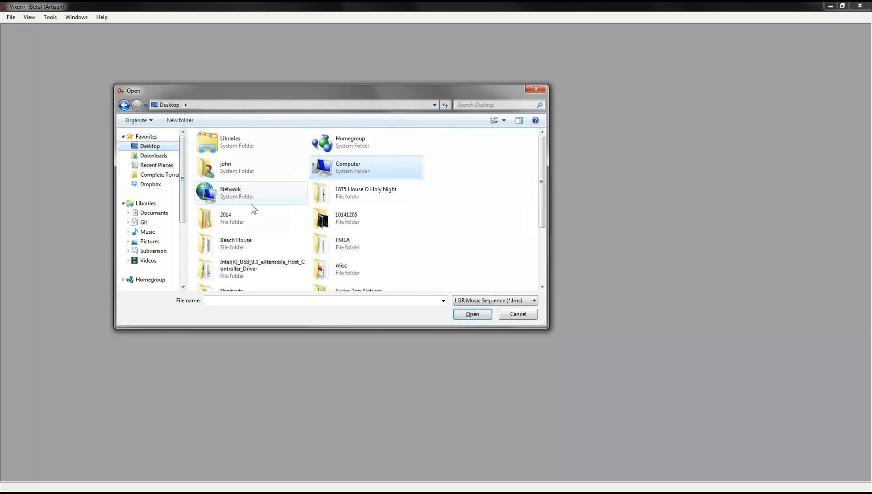
scroll(536, 248, down, 4)
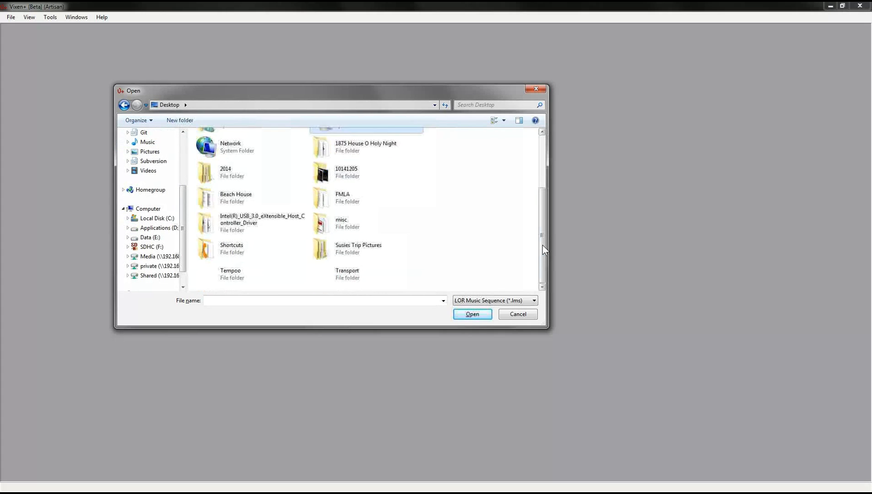
double_click(232, 229)
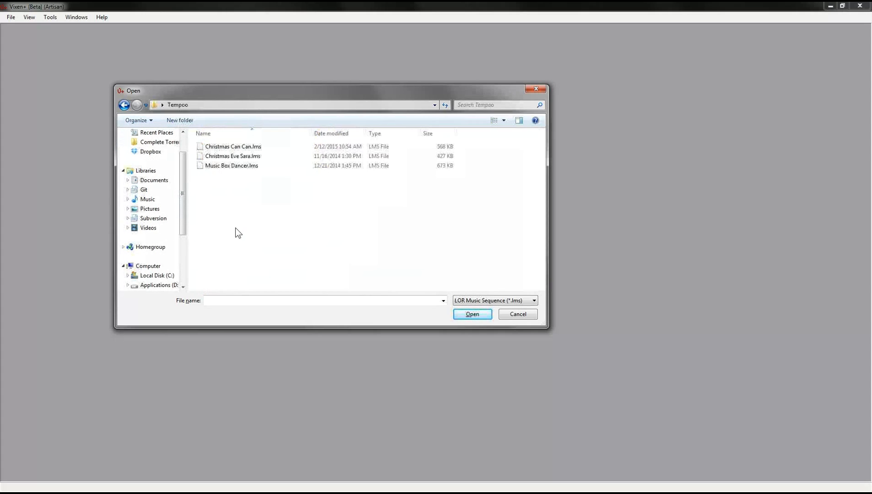
double_click(249, 147)
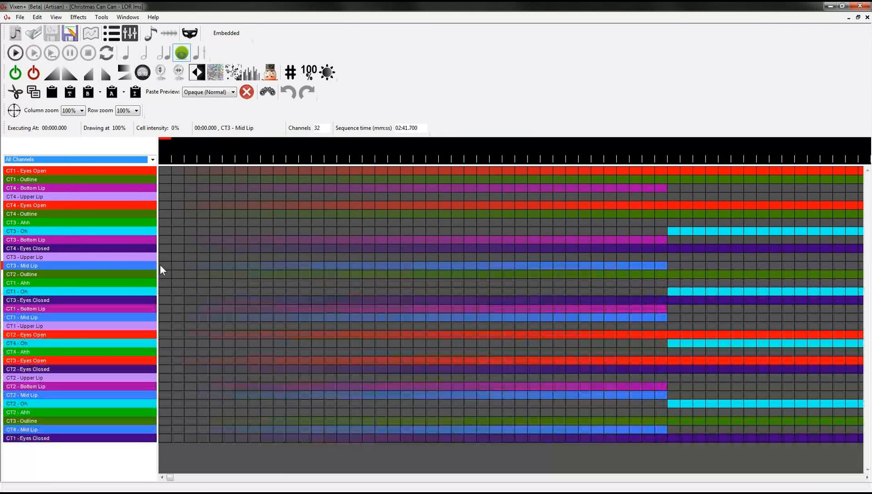
drag(158, 266, 84, 266)
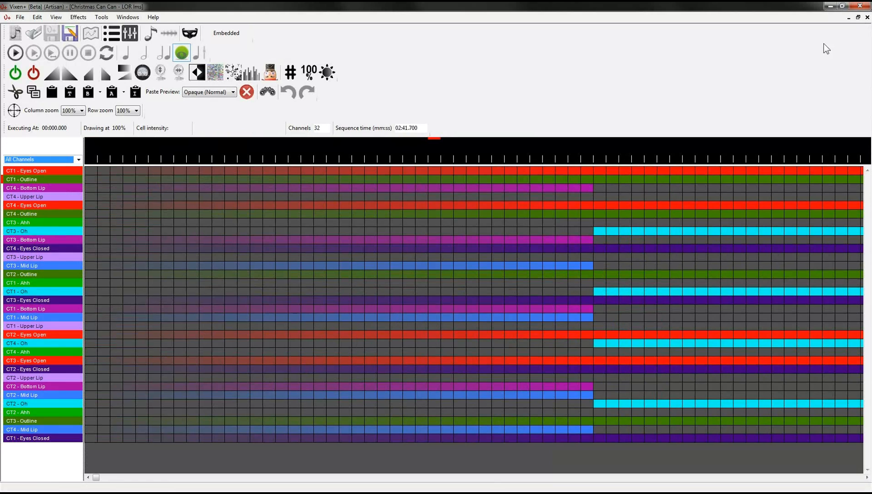
Close the Christmas Can Can sequence and load the Tutorial profile in the Roadie profile manager
click(867, 18)
click(9, 18)
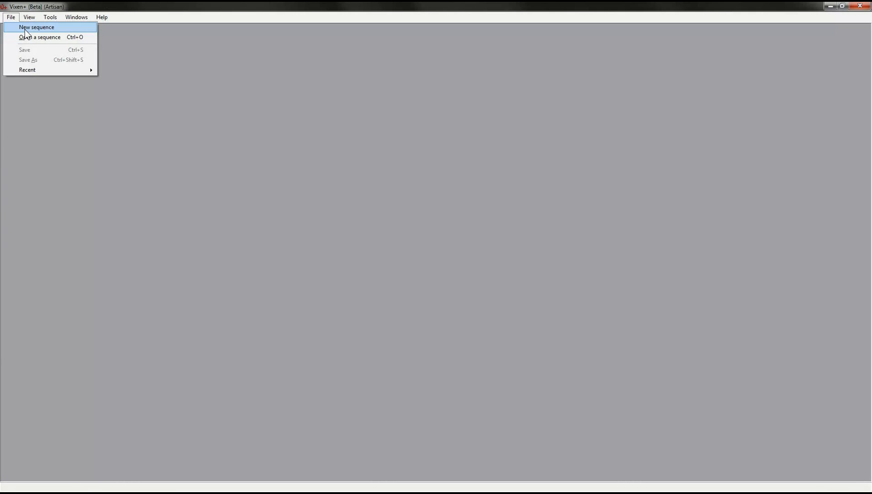
click(49, 18)
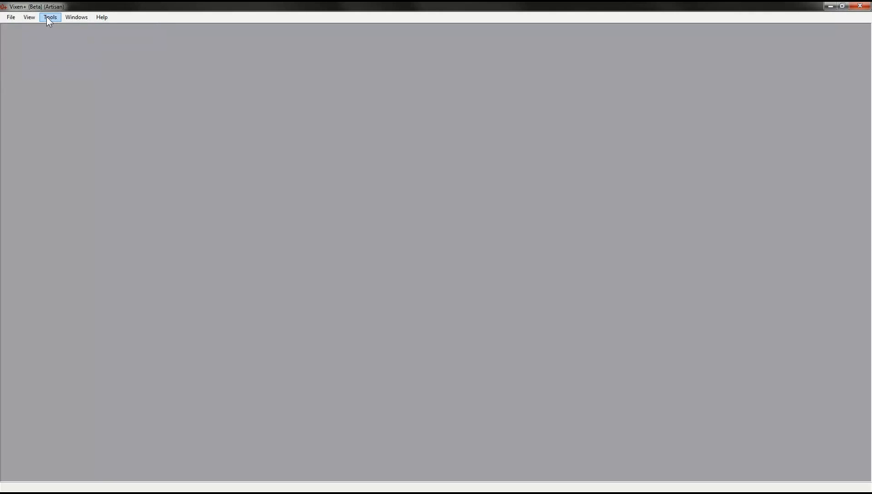
click(27, 20)
mouse_move(31, 28)
click(104, 29)
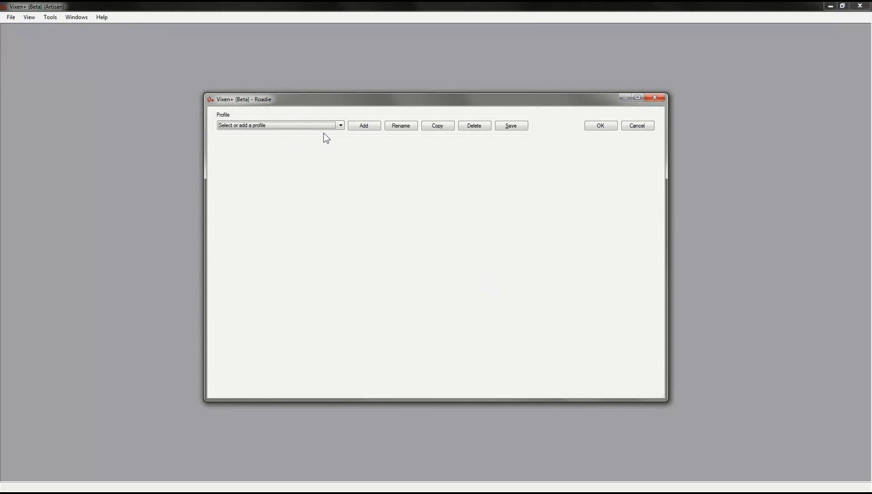
click(336, 127)
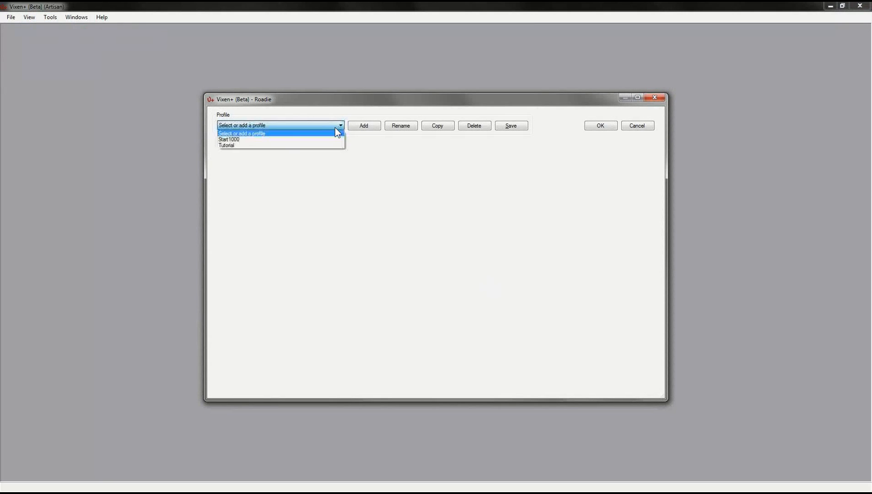
click(247, 146)
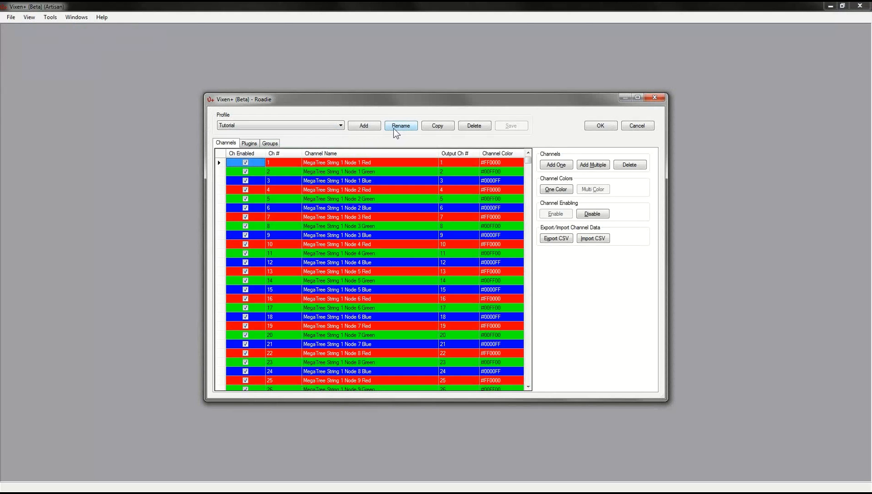
Add a new profile named small
click(363, 126)
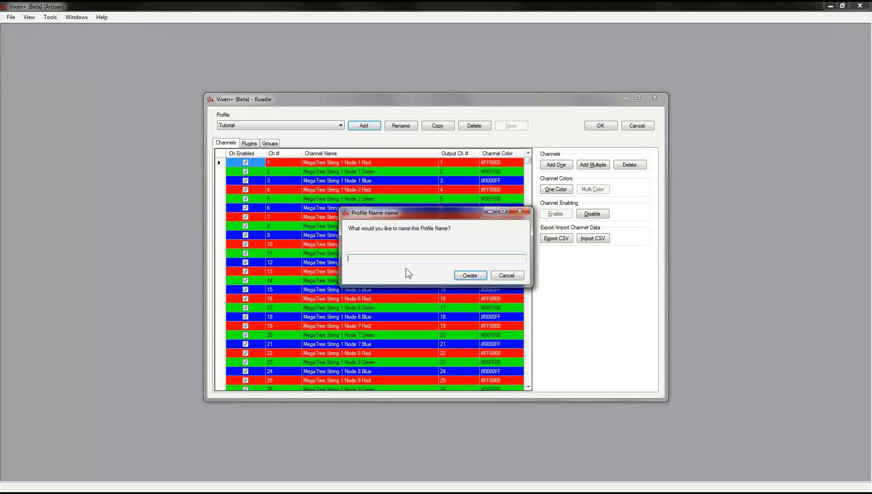
text(test)
key(Return)
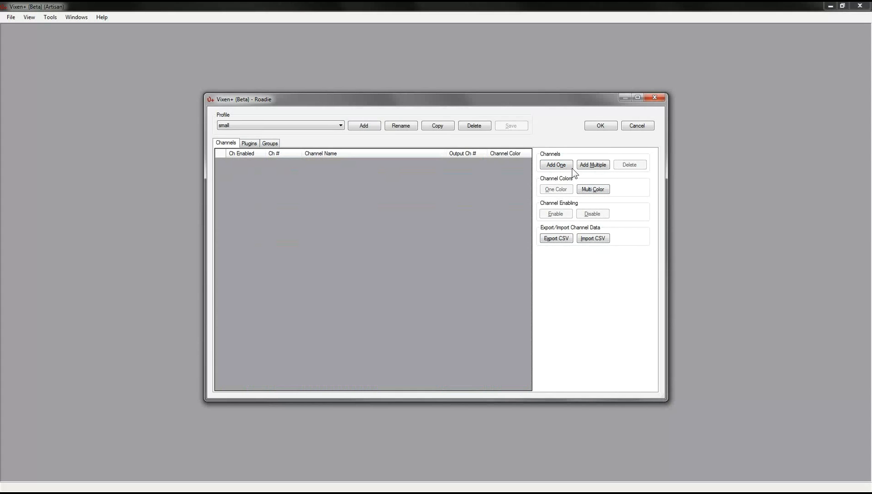
Add 16 channels to the small profile one at a time
click(556, 164)
triple_click(556, 164)
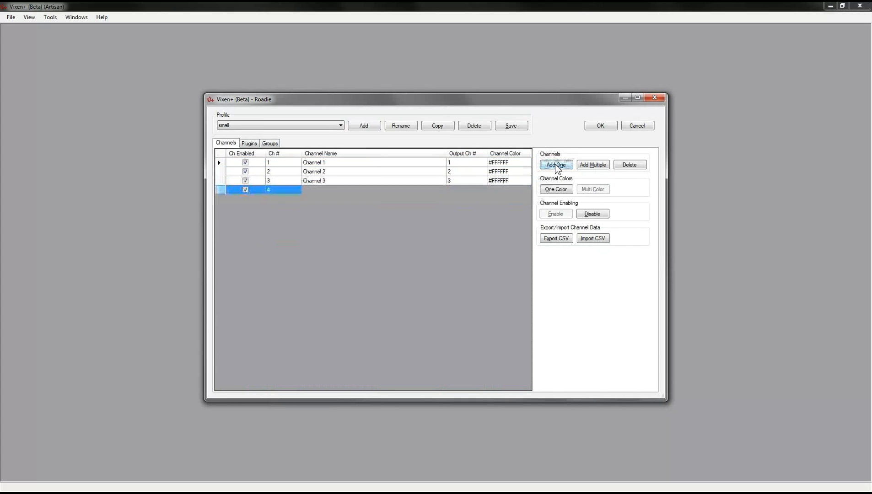
triple_click(556, 165)
double_click(556, 164)
double_click(556, 164)
double_click(556, 164)
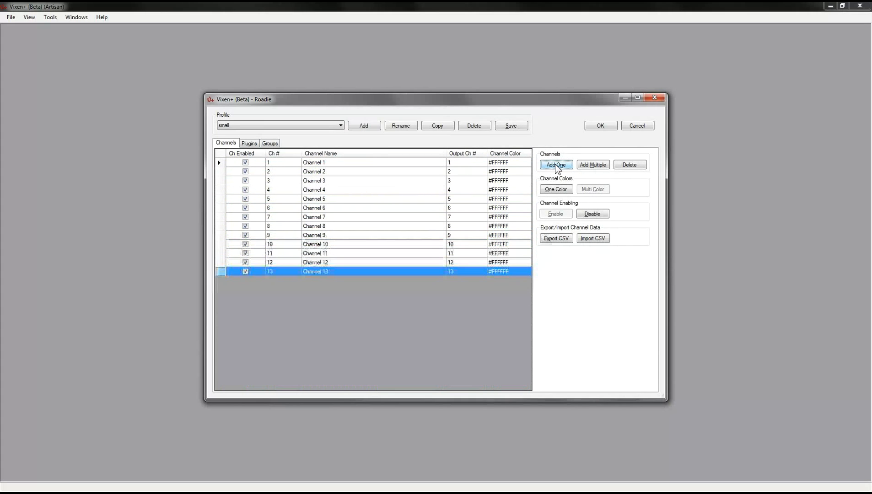
double_click(556, 164)
click(555, 164)
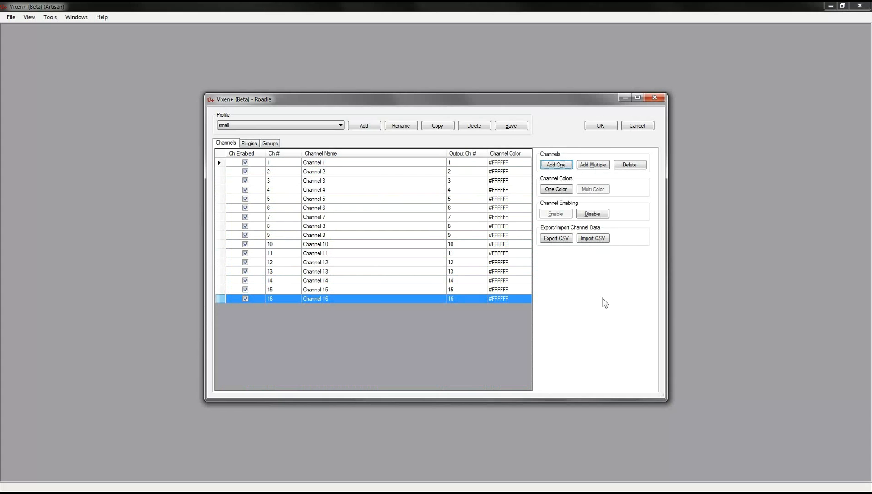
Add white as the fourth colour of the multi-colour set and apply the repeating red, green, blue, white pattern to channels 1 to 16
click(358, 164)
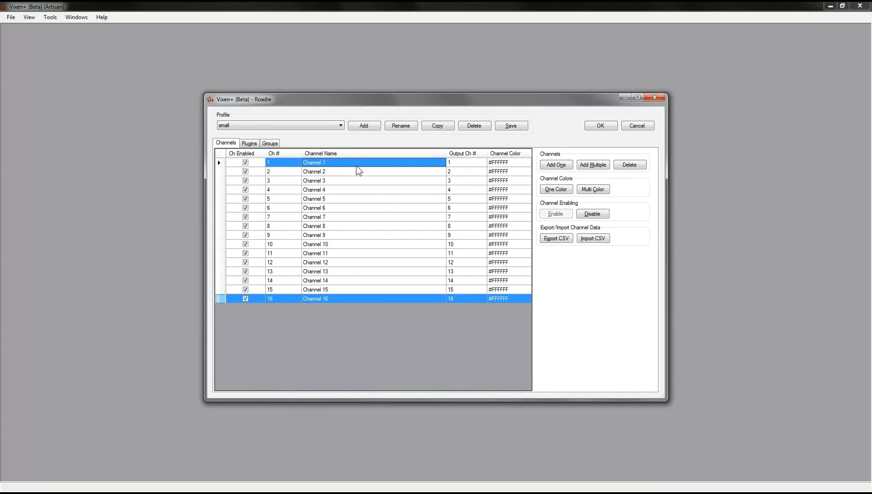
click(357, 164)
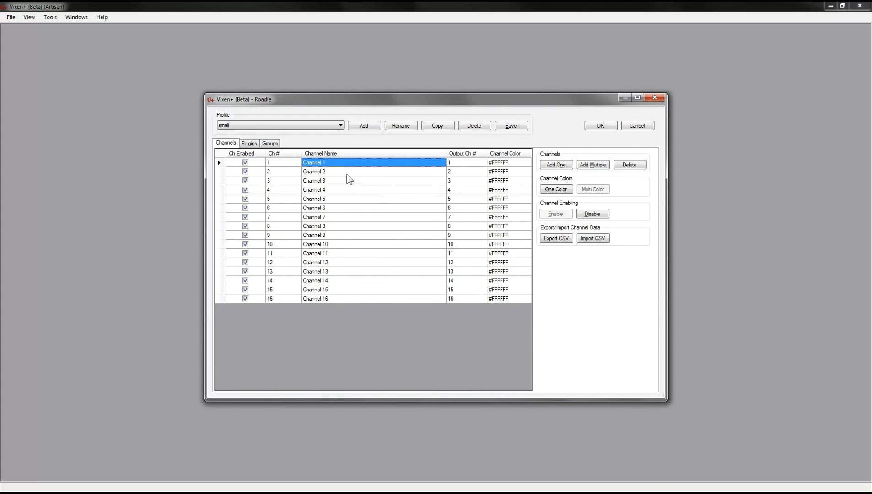
shift+click(359, 299)
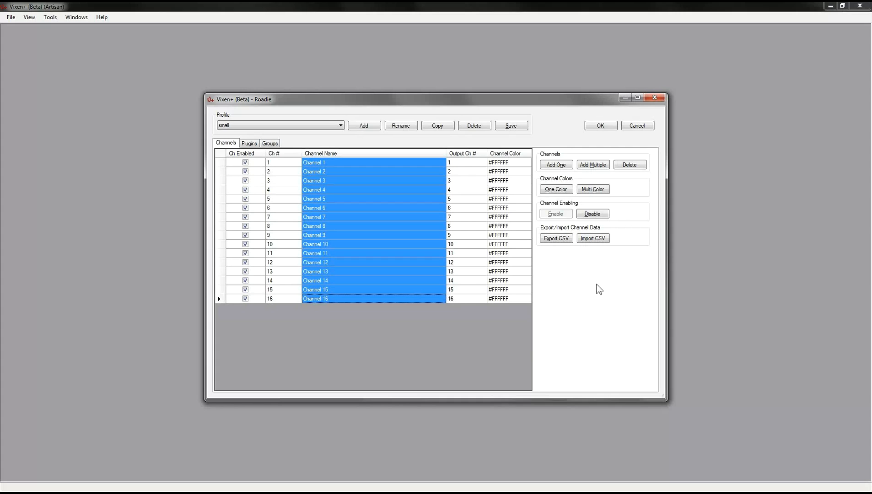
click(594, 189)
click(613, 157)
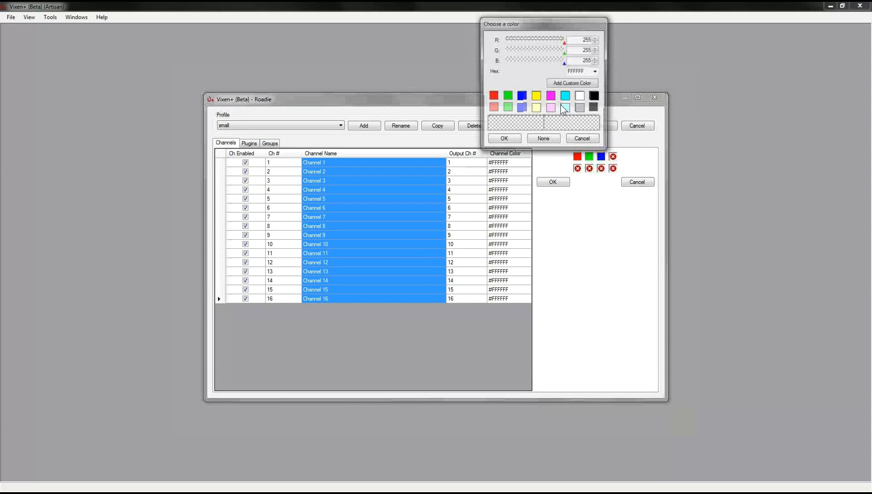
double_click(580, 98)
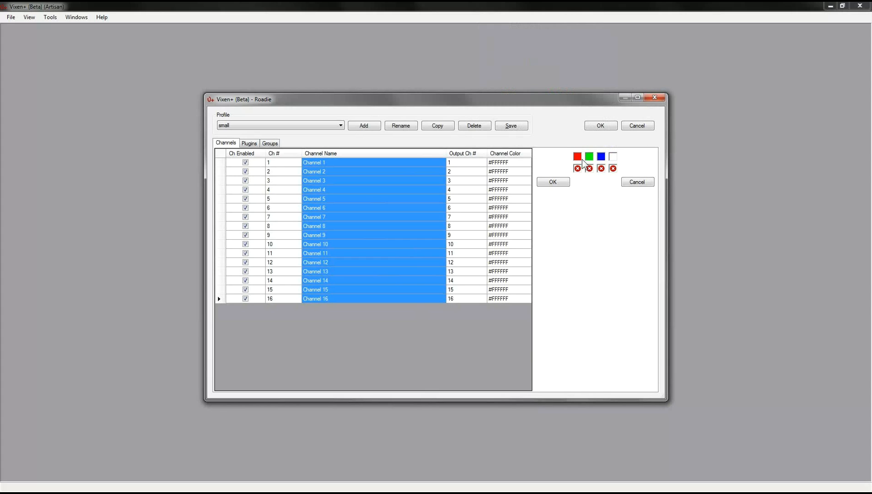
click(553, 183)
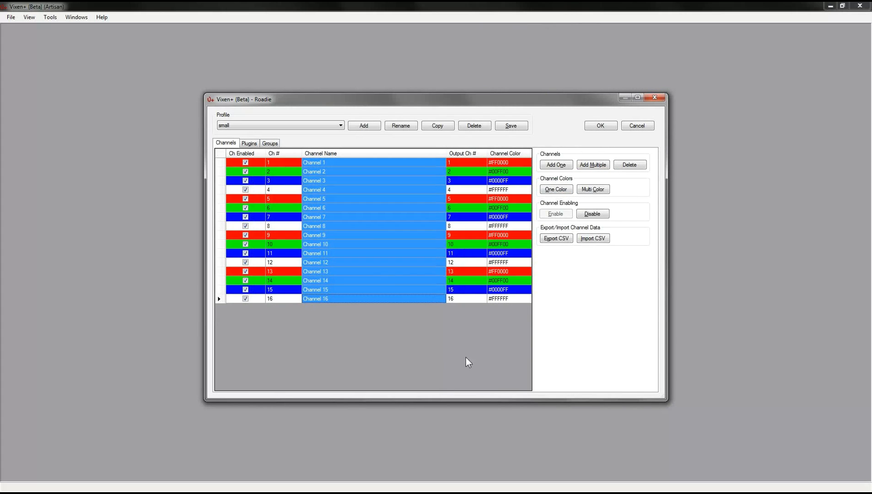
Select all 16 channel names and set them to the single colour red
click(285, 299)
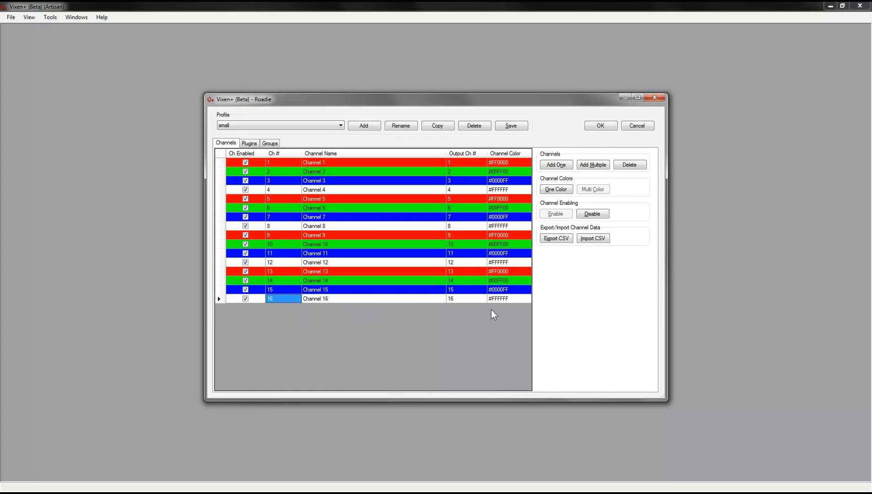
click(385, 300)
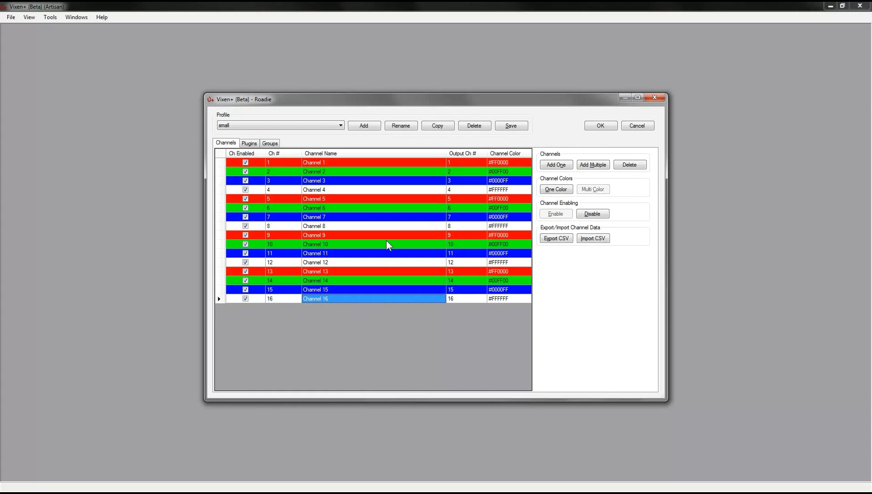
drag(374, 163, 374, 298)
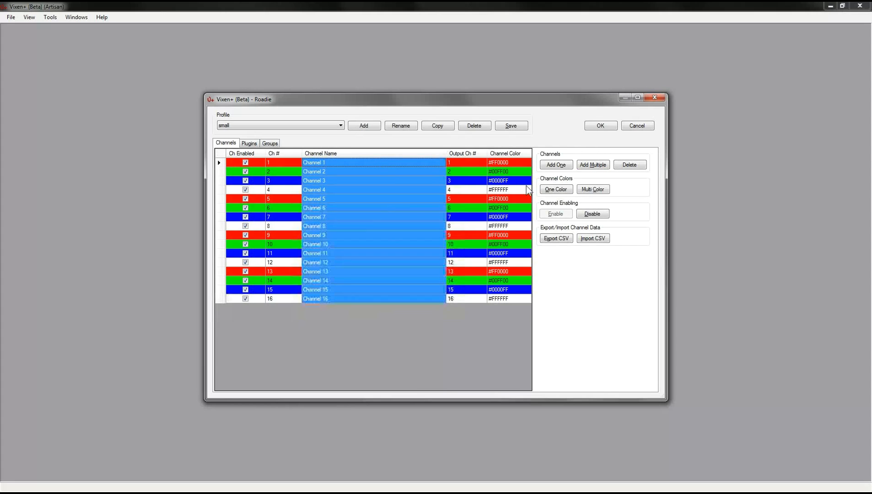
click(556, 189)
double_click(422, 127)
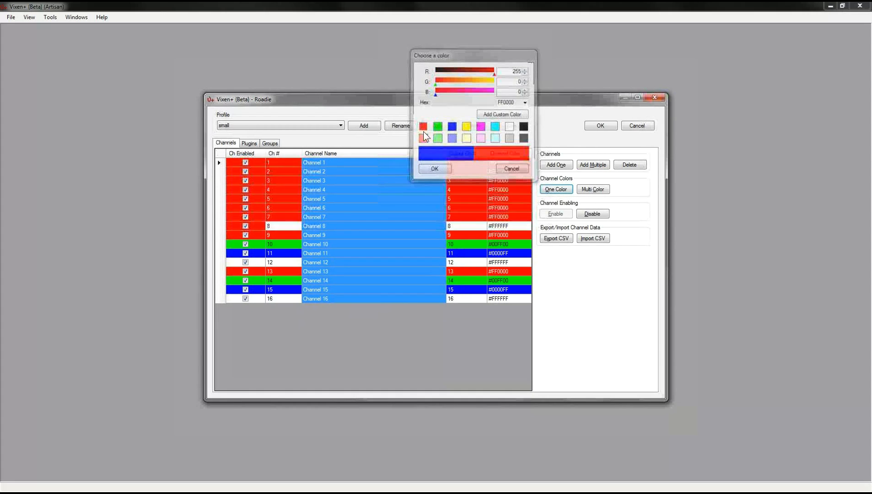
Recolour the 16 selected channels with a repeating green, blue, white, red pattern
click(593, 190)
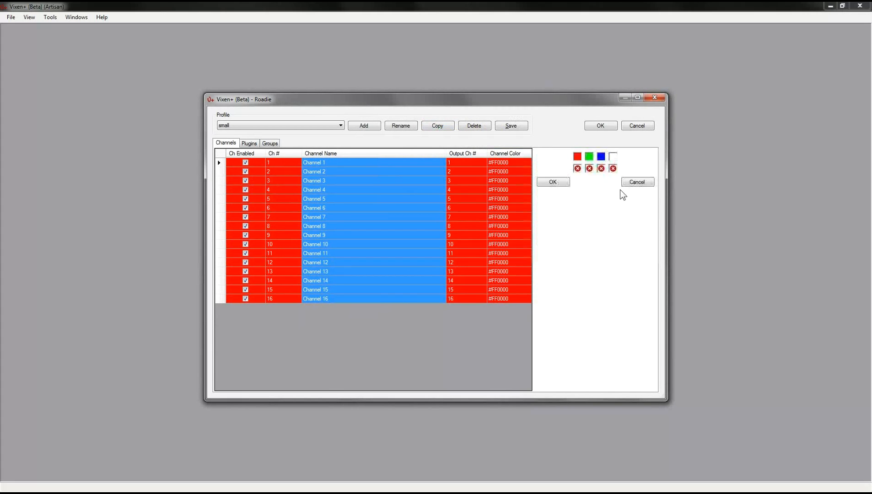
click(562, 181)
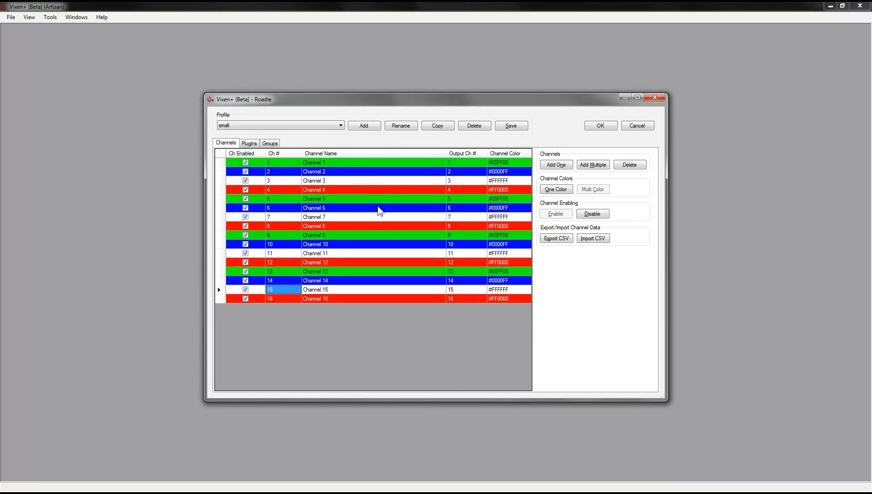
Disable the green channels 1, 5, 9 and 13 together
click(376, 162)
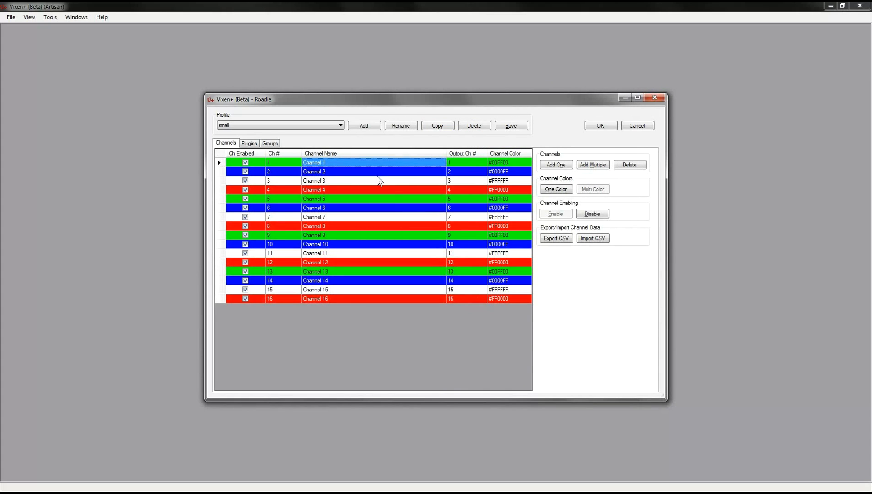
ctrl+click(369, 199)
ctrl+click(363, 236)
ctrl+click(363, 271)
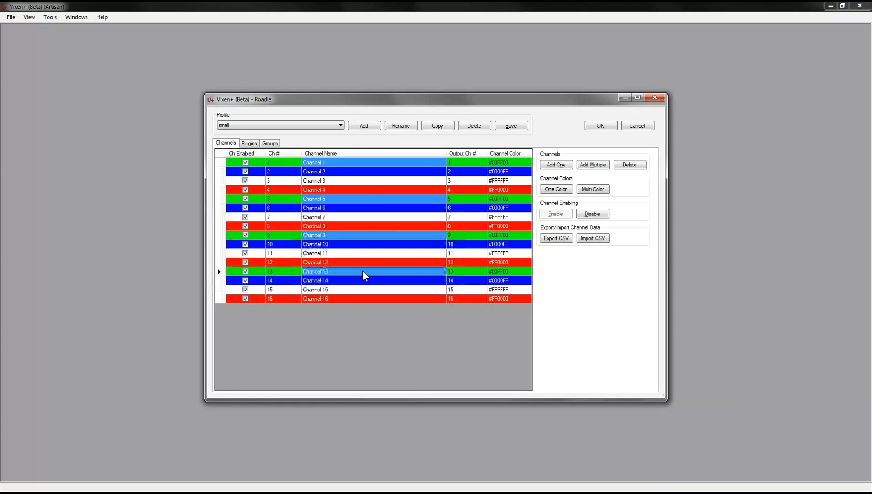
click(592, 215)
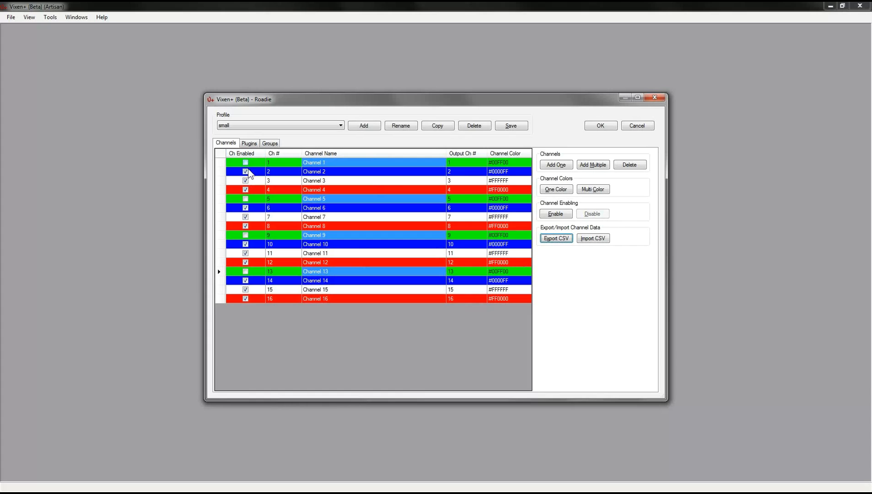
Re-enable channels 5, 9, 13 and 1 individually
click(245, 198)
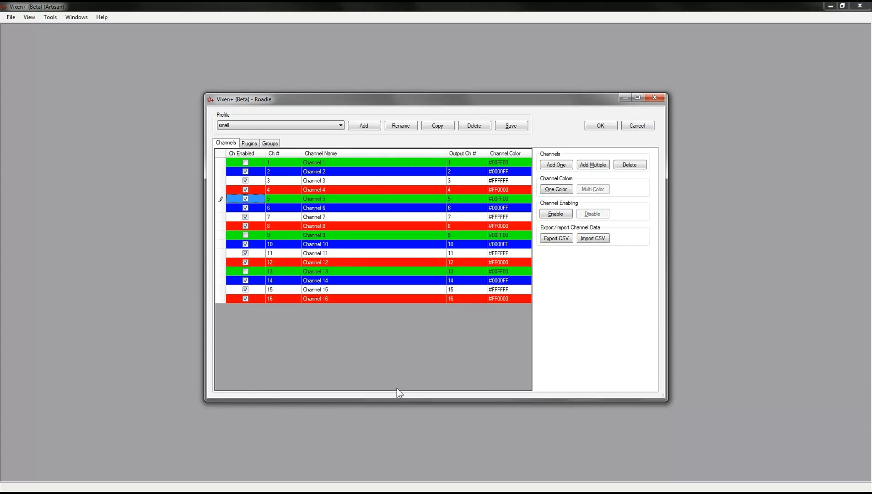
click(246, 235)
click(245, 271)
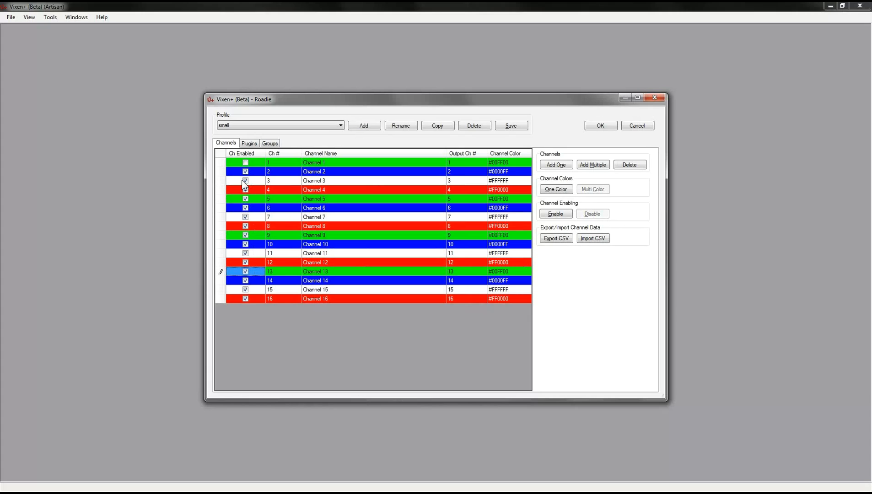
click(246, 163)
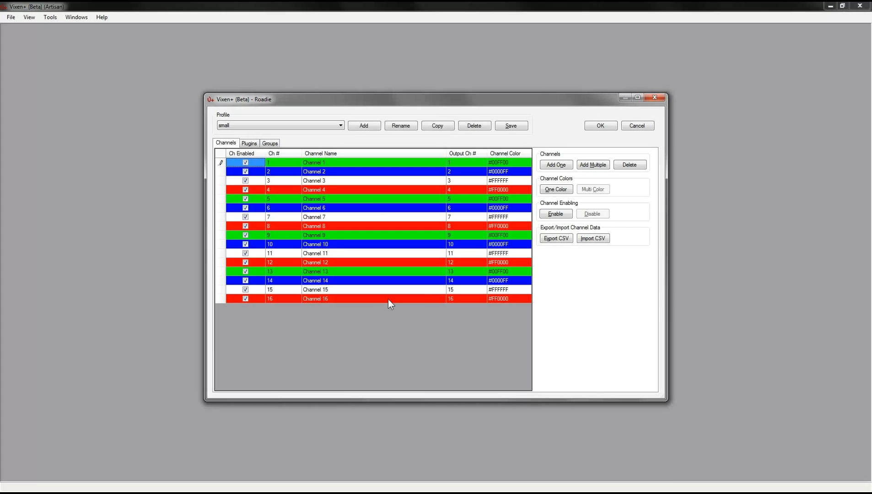
Delete Channel 9, Channel 16 and Channel 15 from the small profile one at a time
click(370, 298)
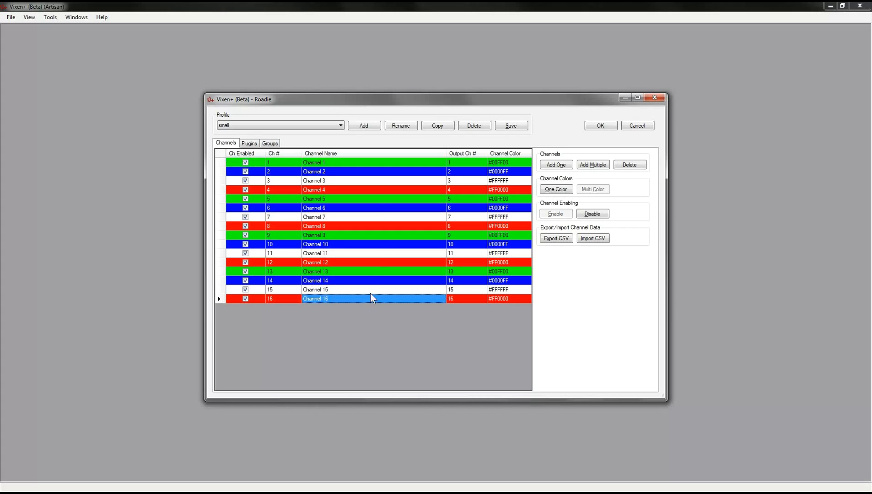
click(361, 233)
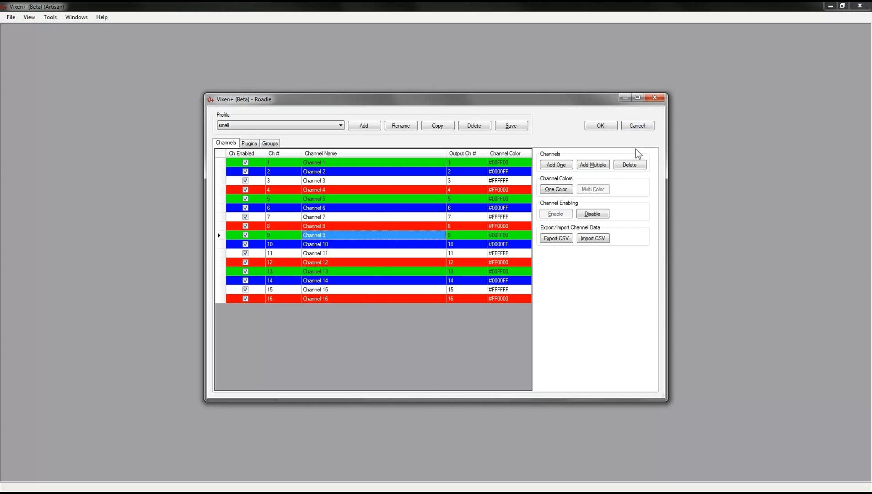
click(632, 164)
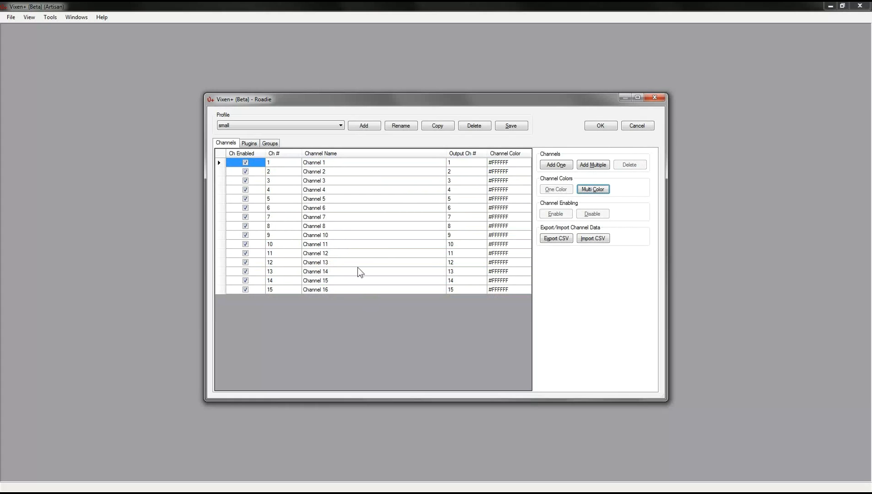
click(347, 291)
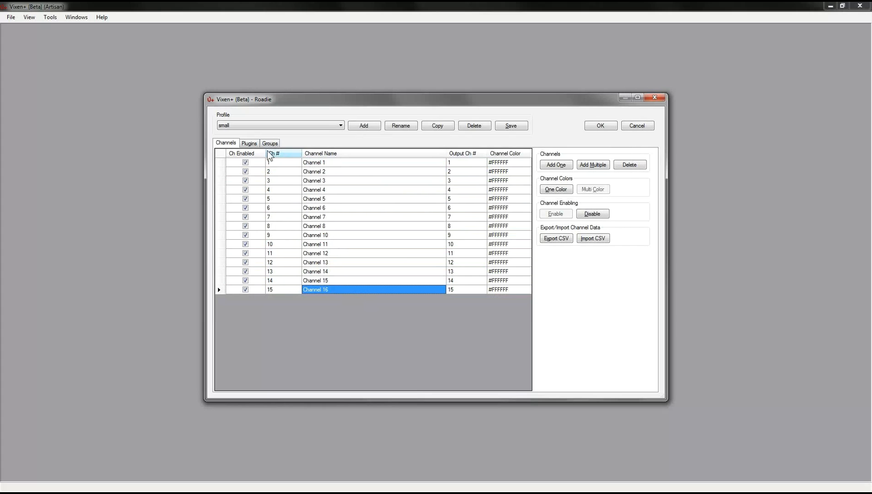
click(629, 166)
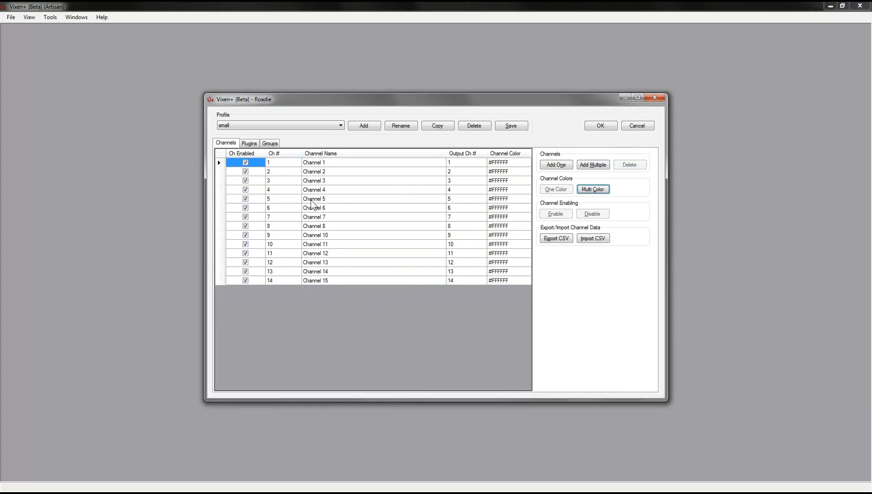
click(321, 281)
click(618, 164)
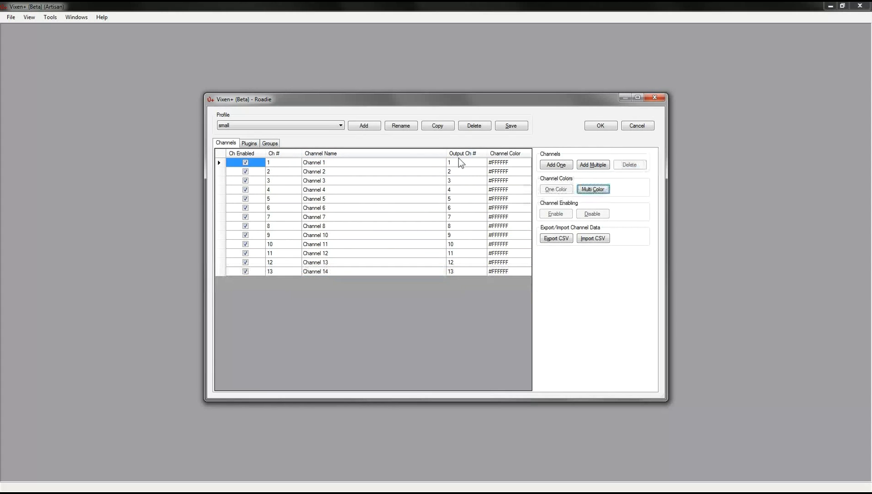
Delete the channels named Channel 1 through Channel 5 one by one from the start of the list
click(349, 164)
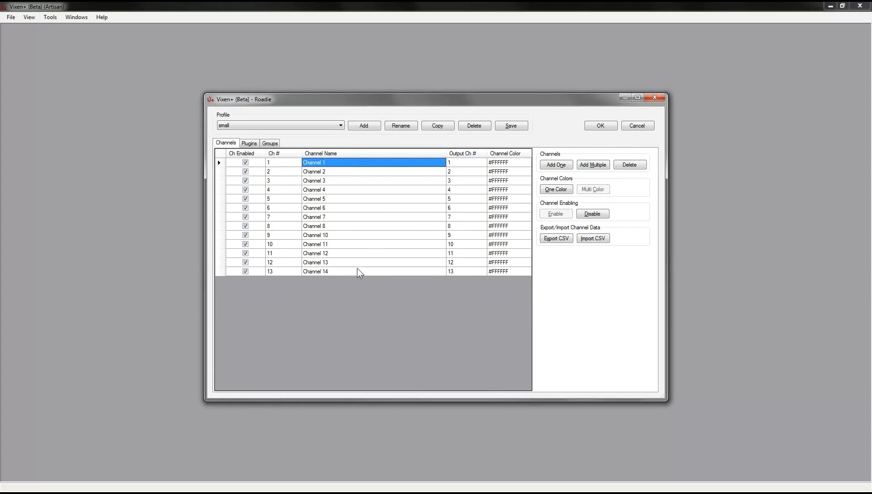
click(335, 225)
click(428, 164)
click(626, 162)
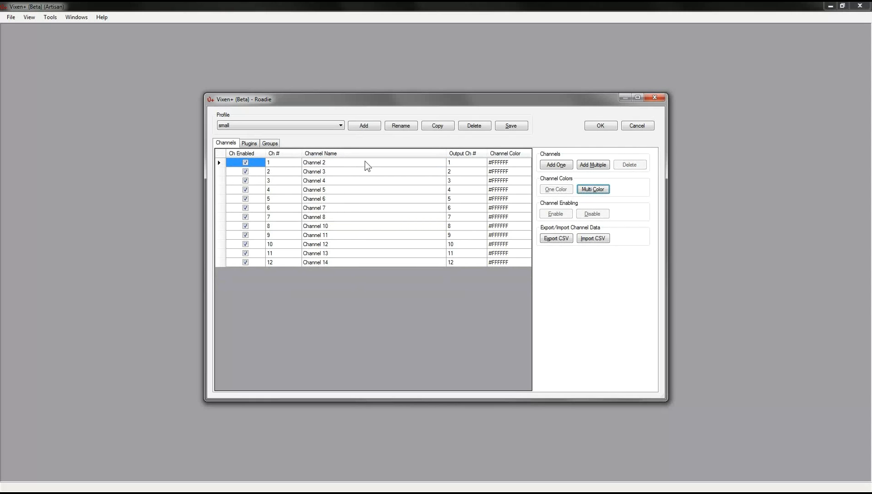
click(366, 164)
click(627, 163)
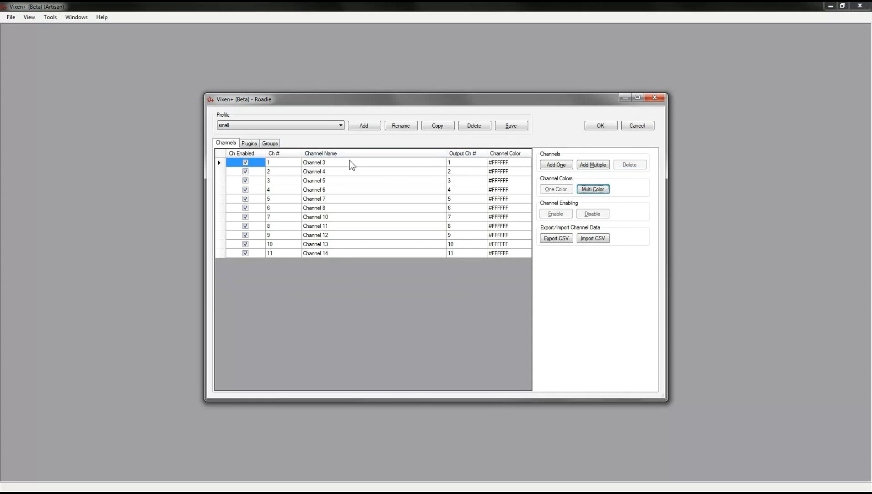
click(350, 163)
click(629, 165)
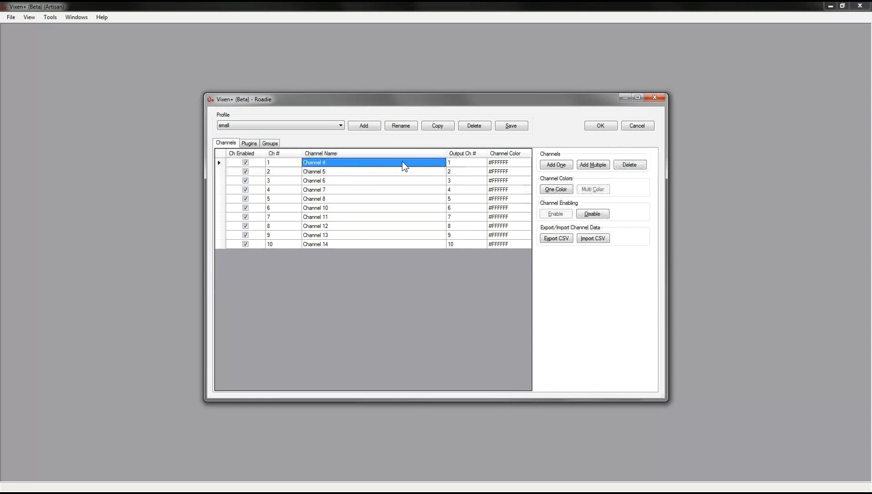
click(629, 163)
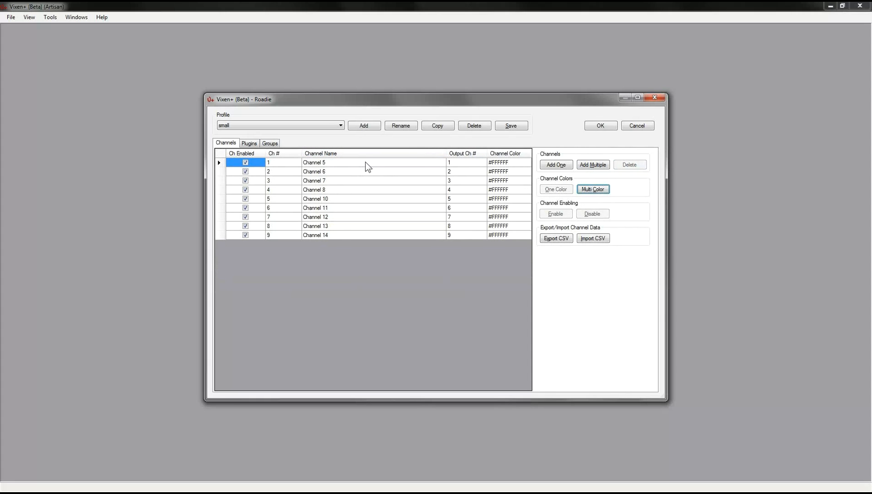
click(399, 162)
click(634, 165)
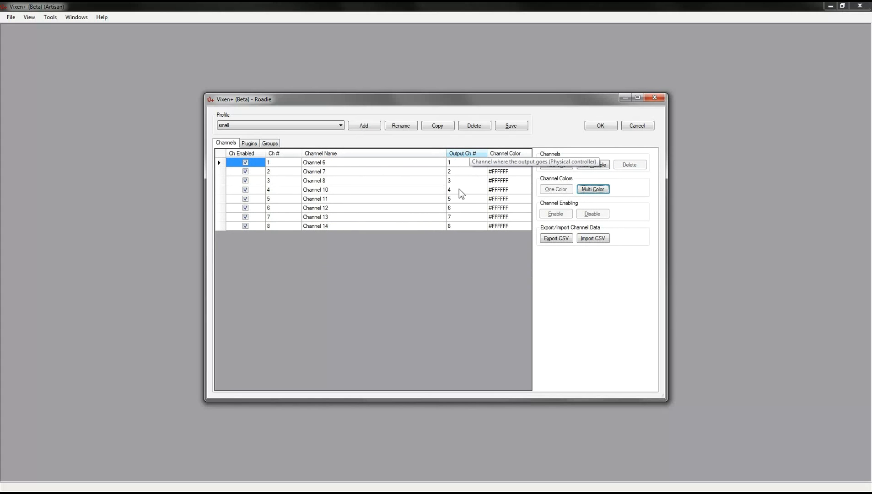
Move the output channels of Channel 10, Channel 11 and Channel 12 together to the start of the output order
click(334, 165)
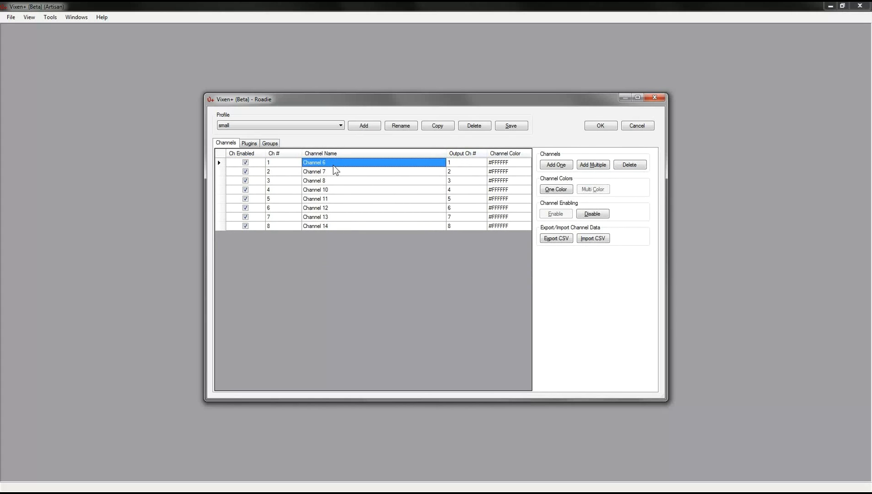
click(453, 165)
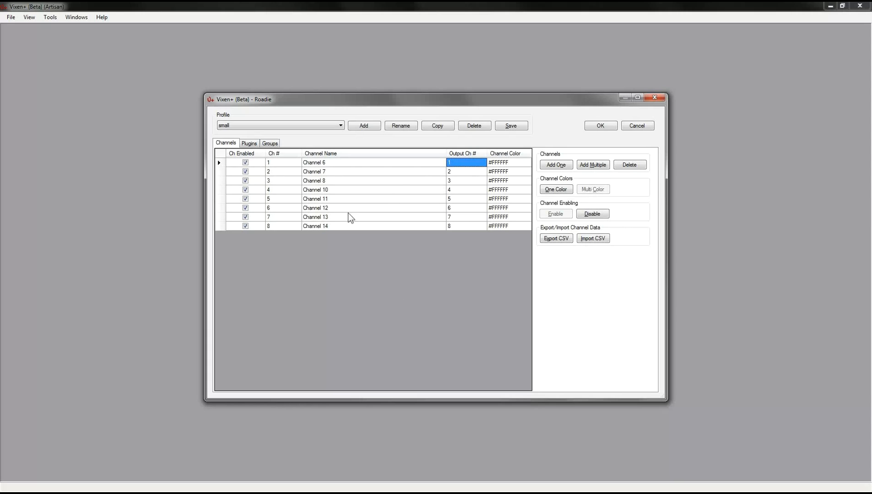
drag(344, 190, 343, 208)
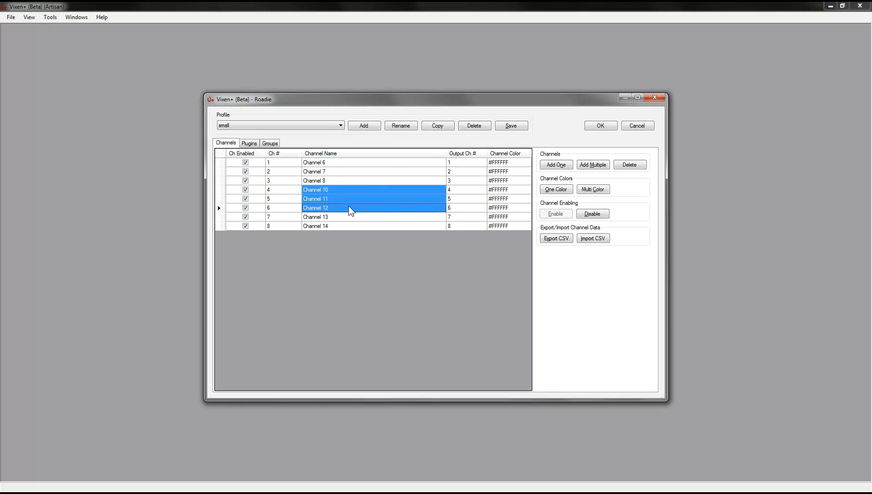
click(464, 190)
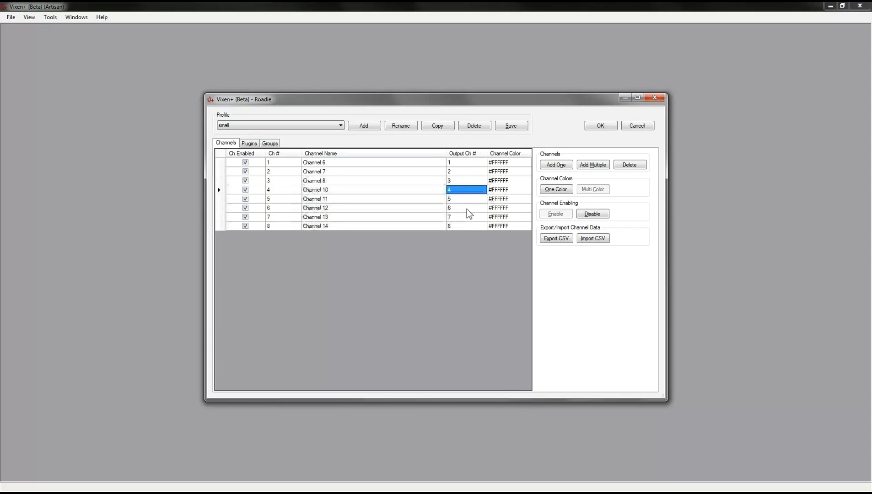
shift+click(465, 206)
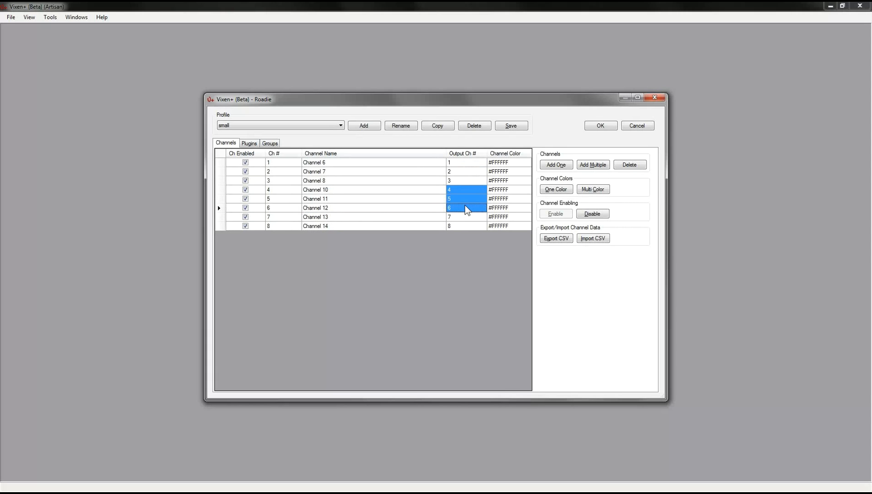
drag(465, 206, 466, 165)
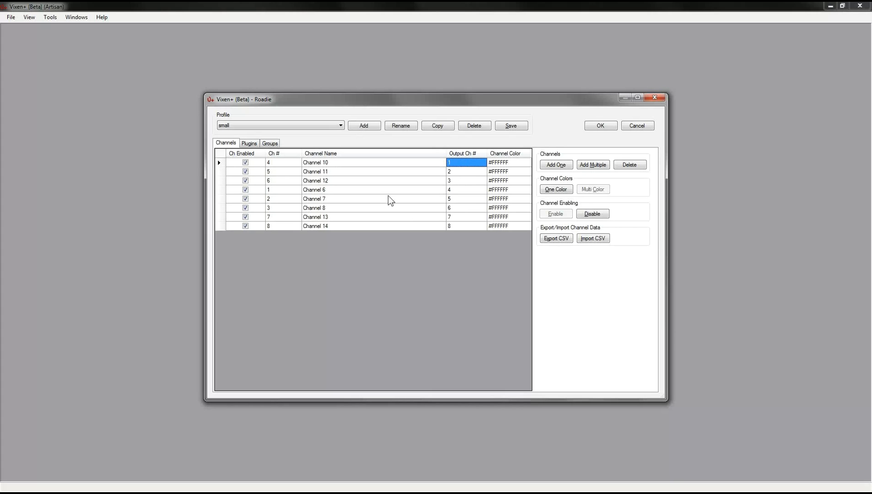
Sort the list by channel number and move the outputs of Channel 8, Channel 10 and Channel 11 to the start of the output order
click(280, 153)
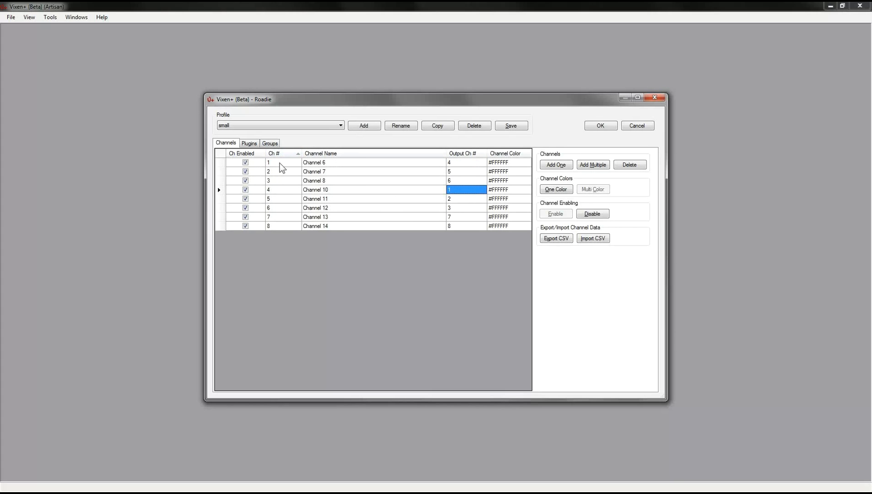
click(273, 163)
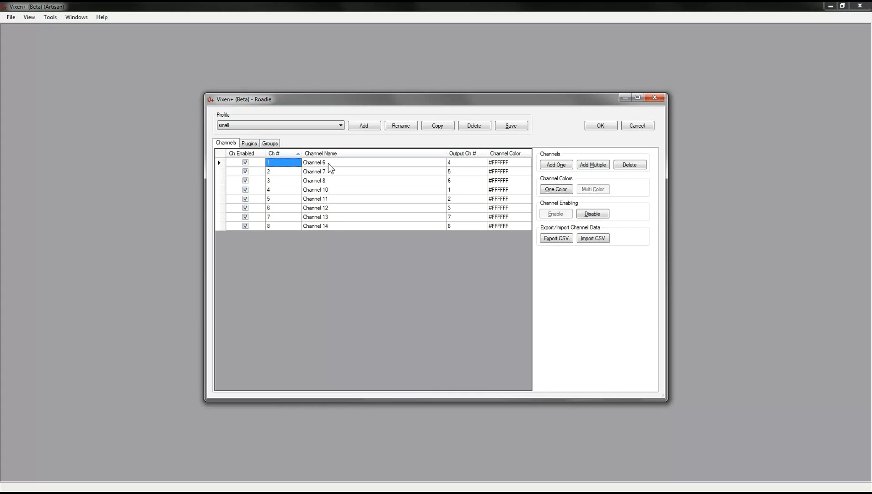
click(329, 162)
click(465, 164)
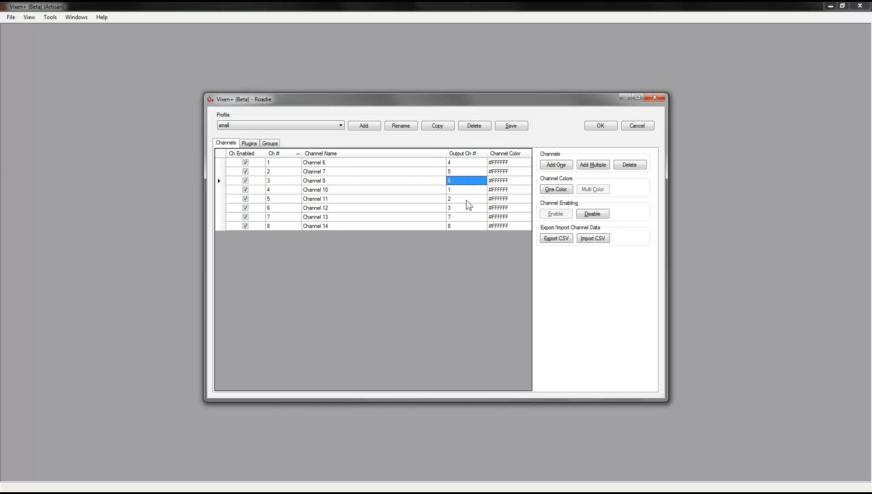
drag(462, 184, 462, 194)
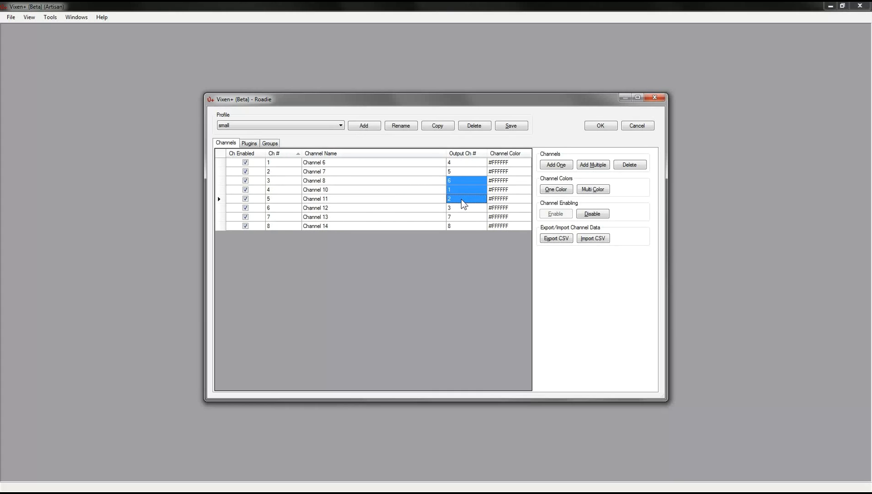
drag(463, 203, 462, 165)
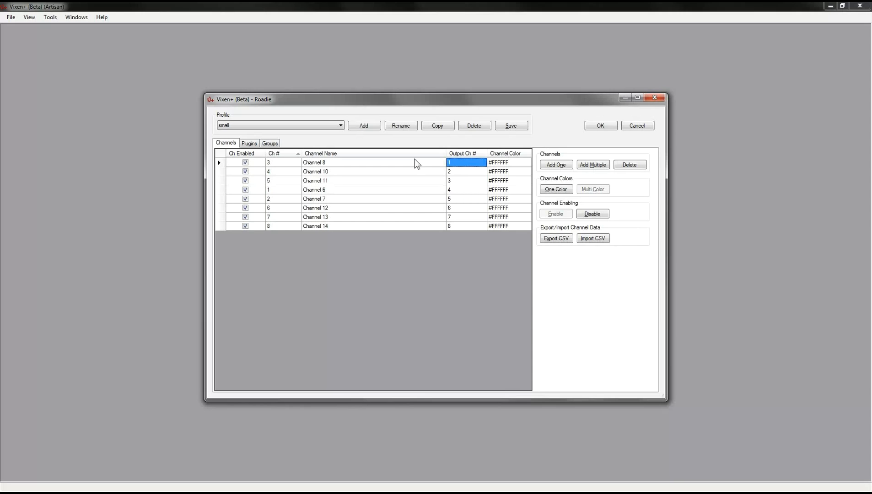
Sort the list by channel number in ascending order and select channel numbers 1 to 8 to review their order
click(281, 154)
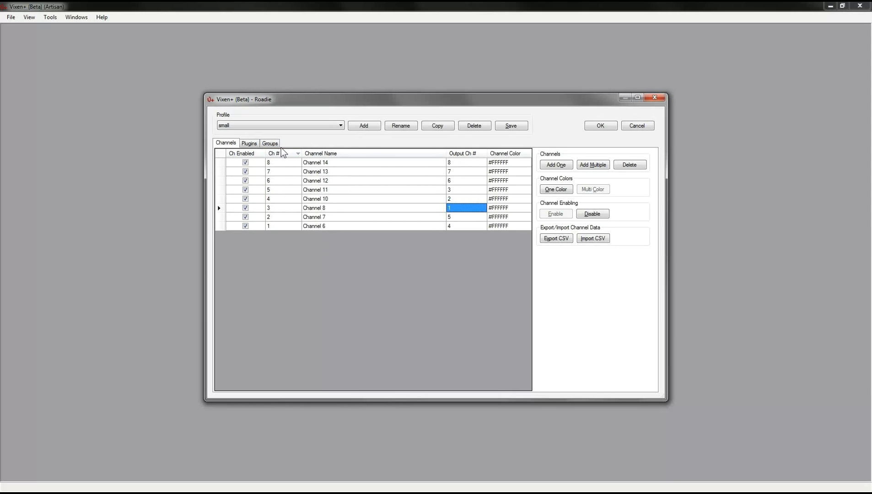
click(282, 154)
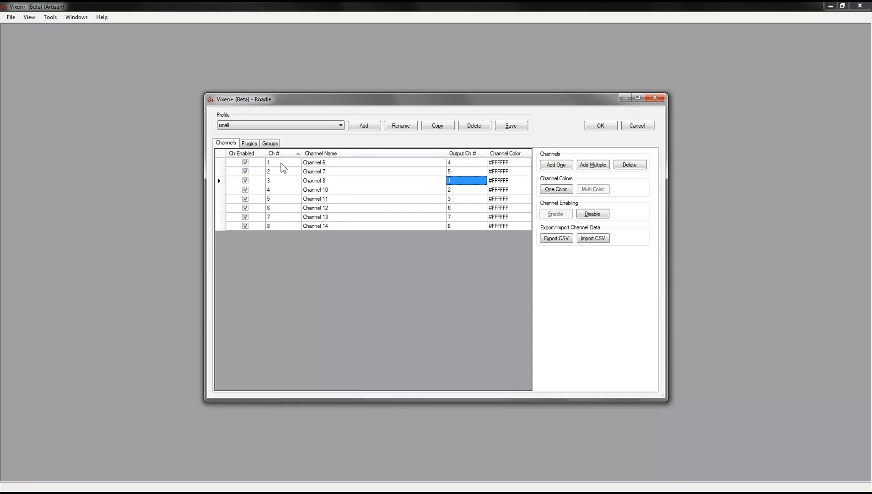
shift+click(279, 225)
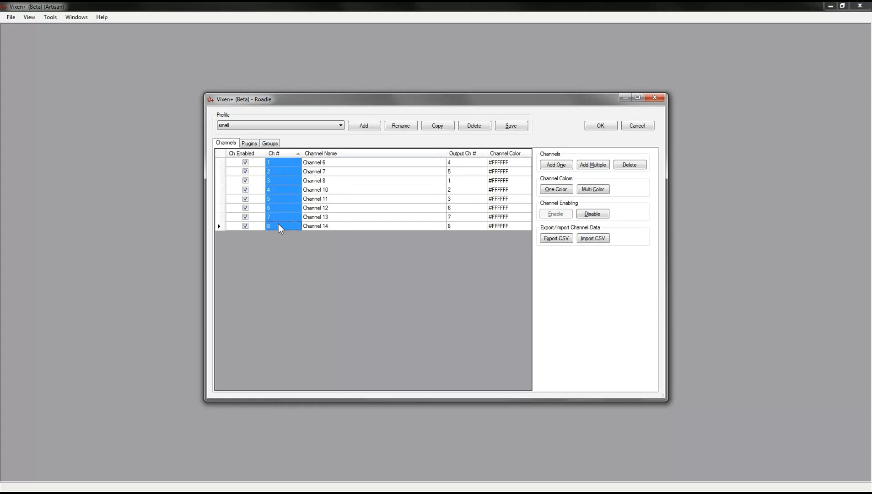
click(281, 161)
click(365, 180)
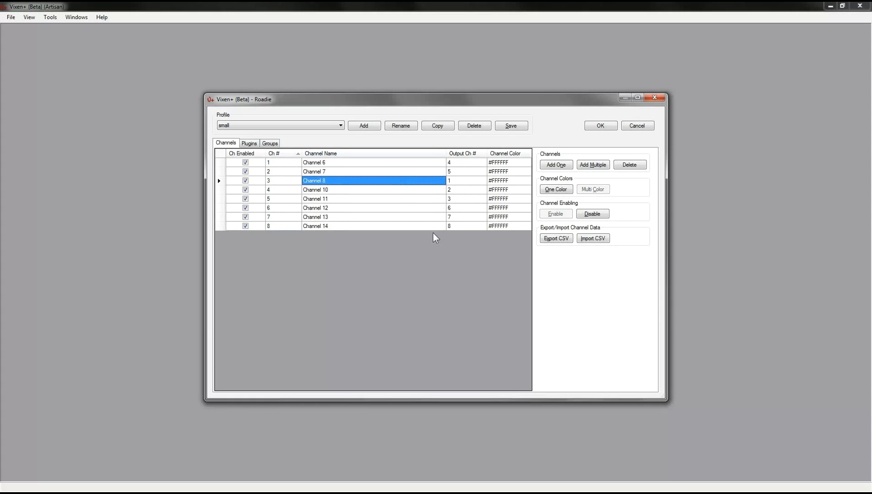
Select all the channel names from Channel 6 through Channel 14
click(359, 163)
shift+click(350, 226)
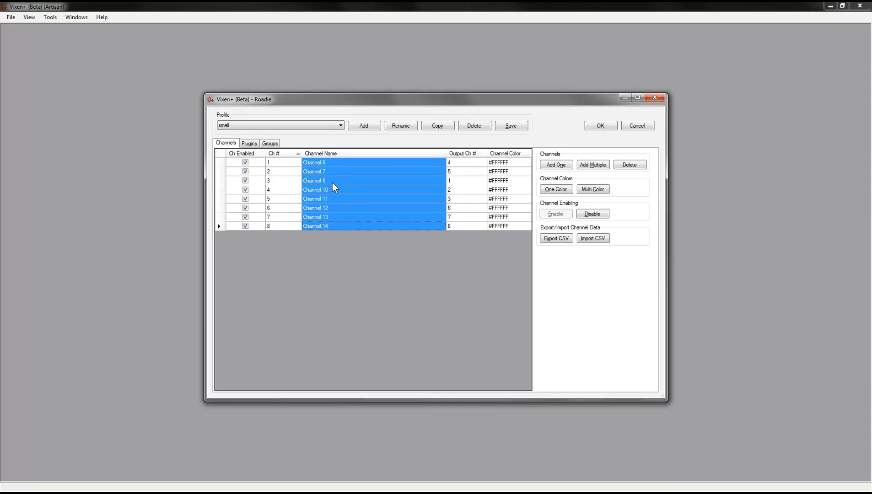
click(284, 162)
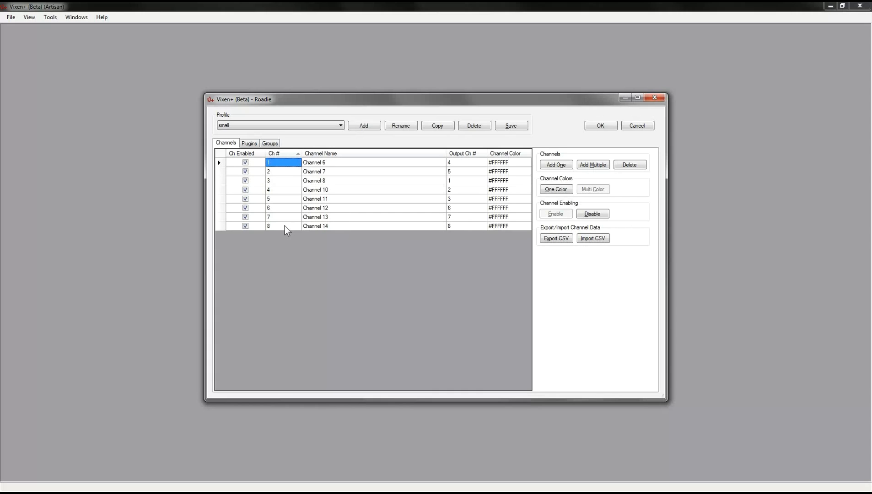
click(372, 163)
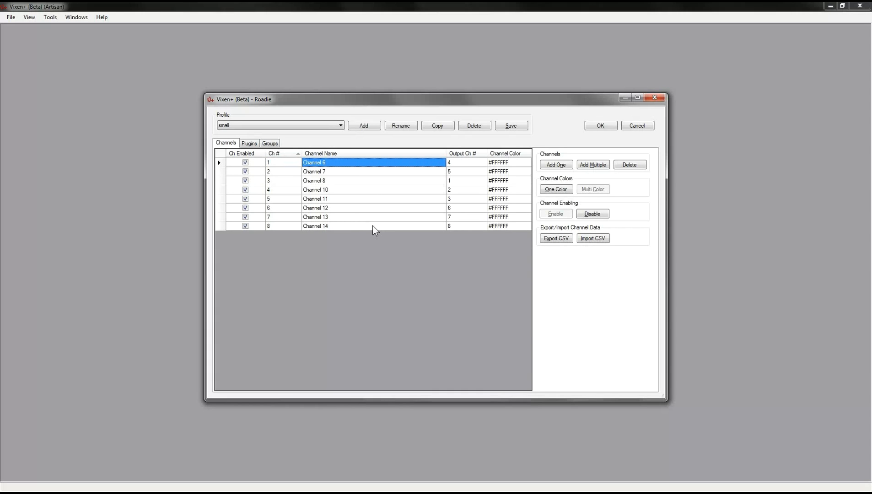
shift+click(373, 226)
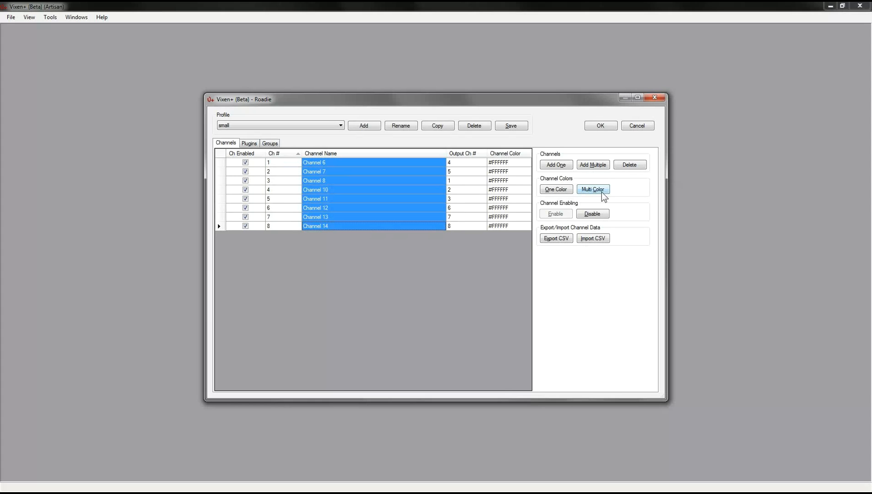
Switch to Notepad++, add the note "Bug on delete all colors go bye bye" on a new line, and minimize it
click(270, 493)
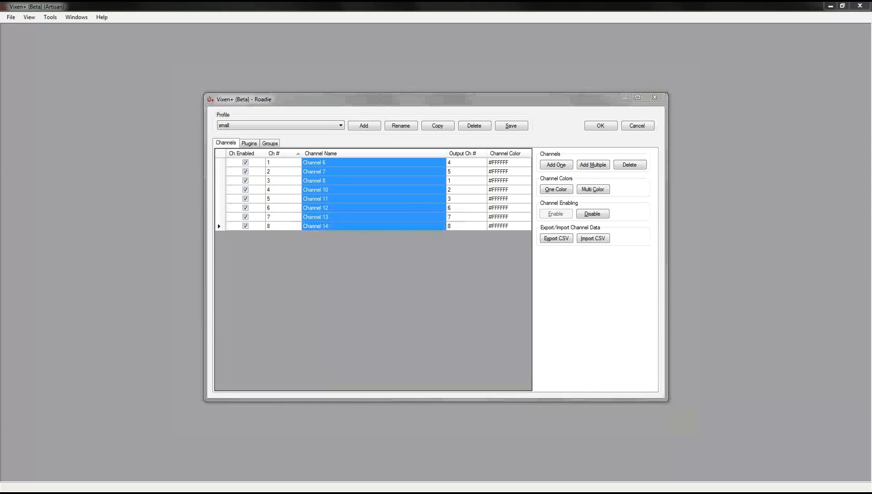
key(Return)
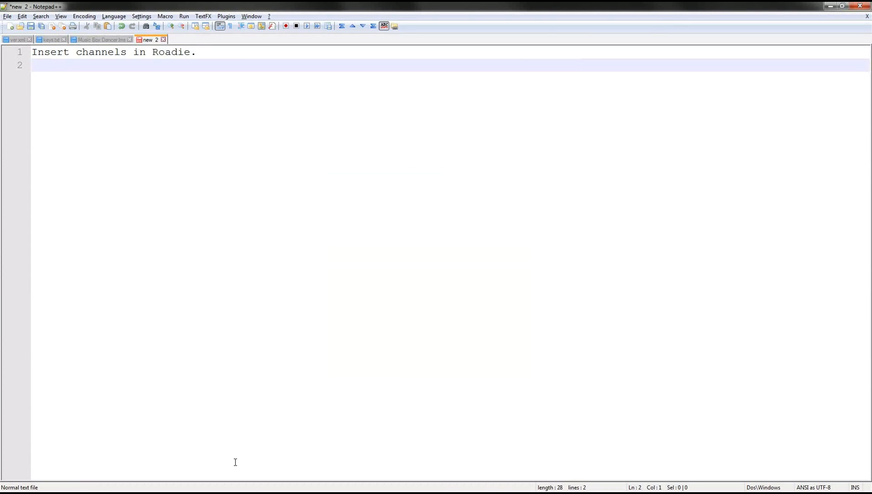
text(Bug on delete all g)
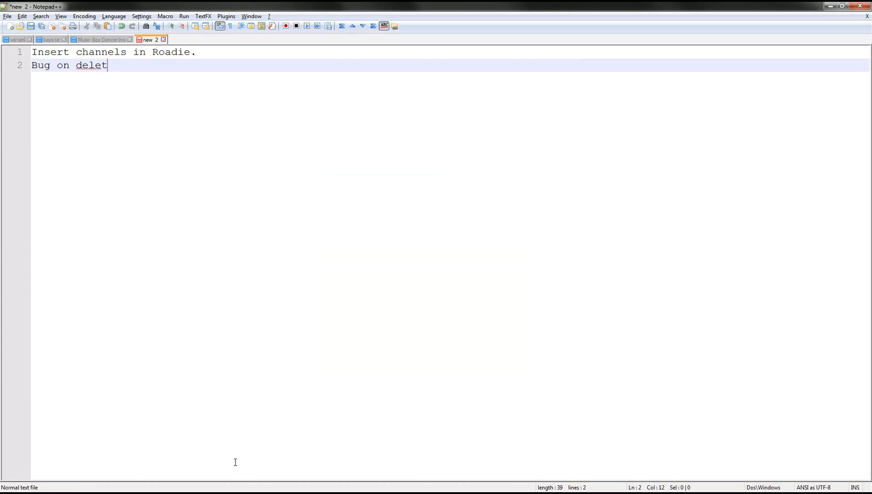
key(BackSpace)
text(c)
key(BackSpace)
text(ch)
key(BackSpace)
key(BackSpace)
key(BackSpace)
text(colors go by)
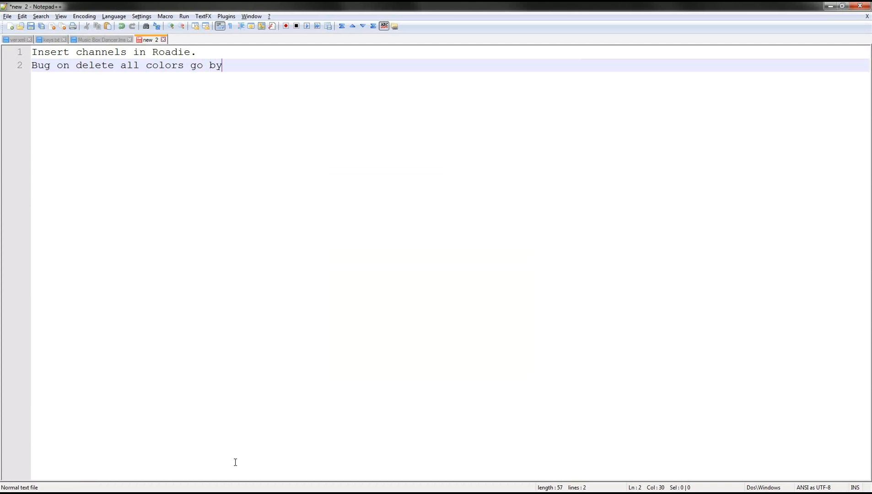
text( bye)
click(224, 66)
text(e bye)
click(831, 6)
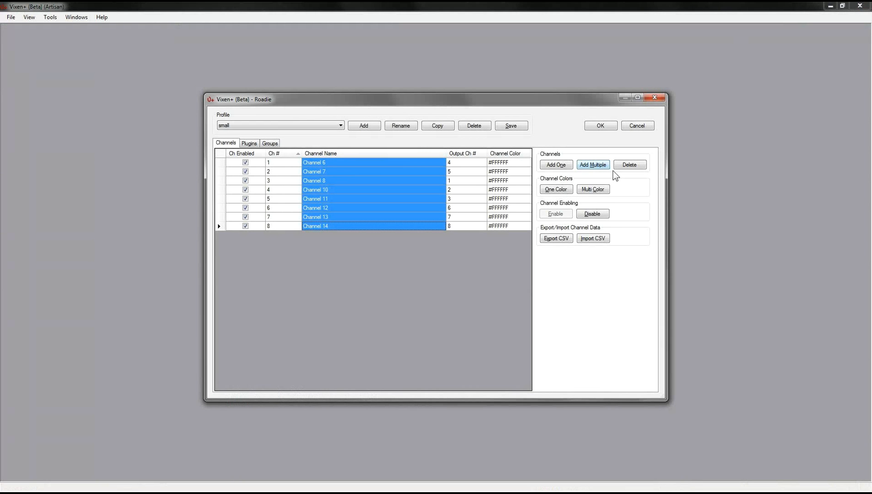
Apply the repeating red, green, blue and white multi-colour set to the selected channels and save the small profile
click(601, 190)
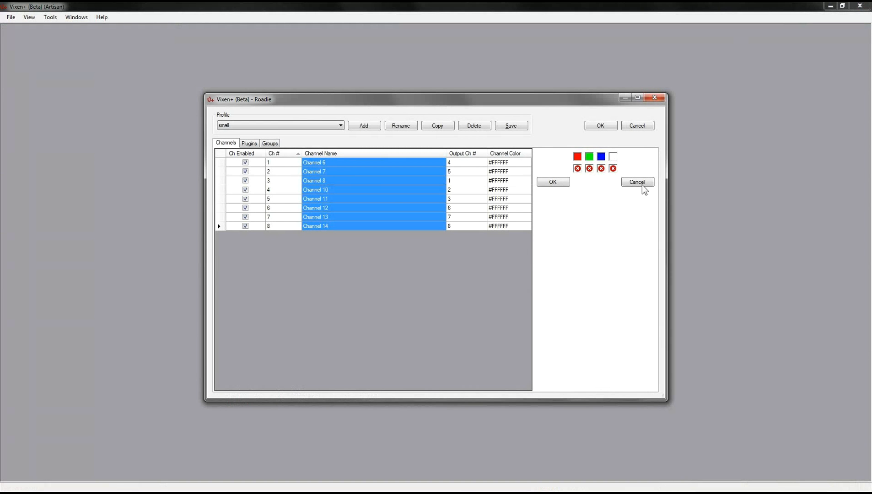
click(564, 183)
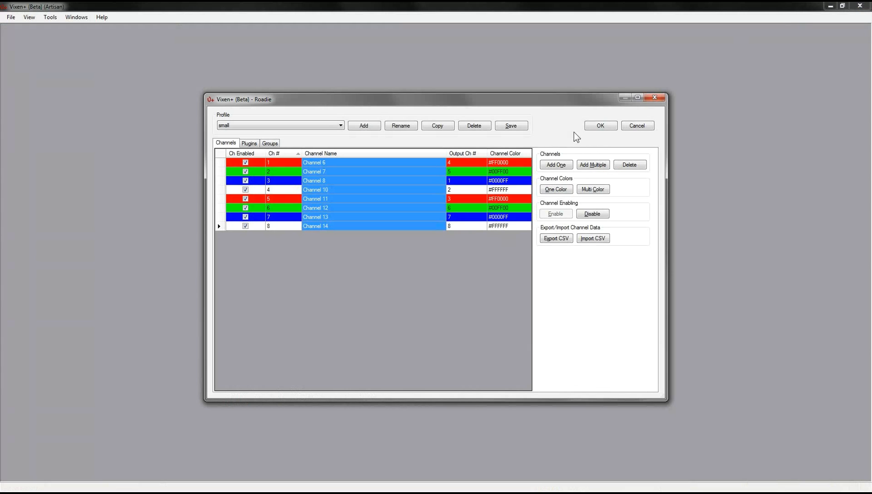
click(512, 125)
click(385, 180)
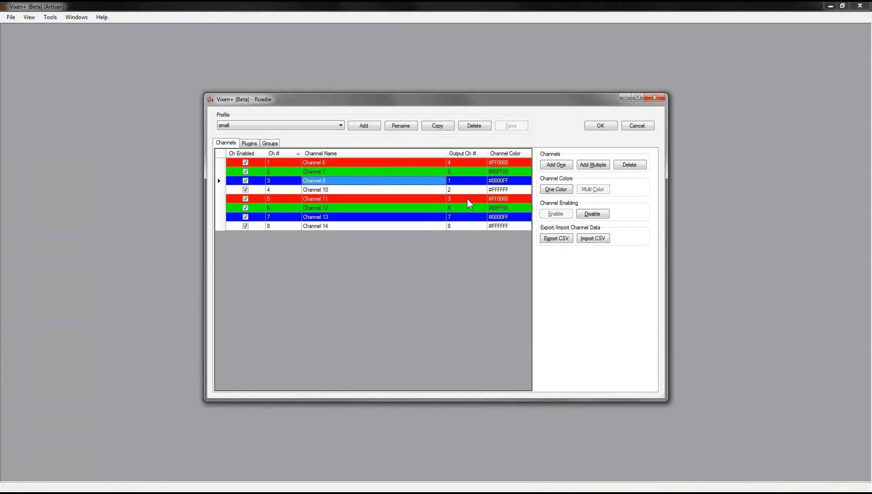
click(415, 226)
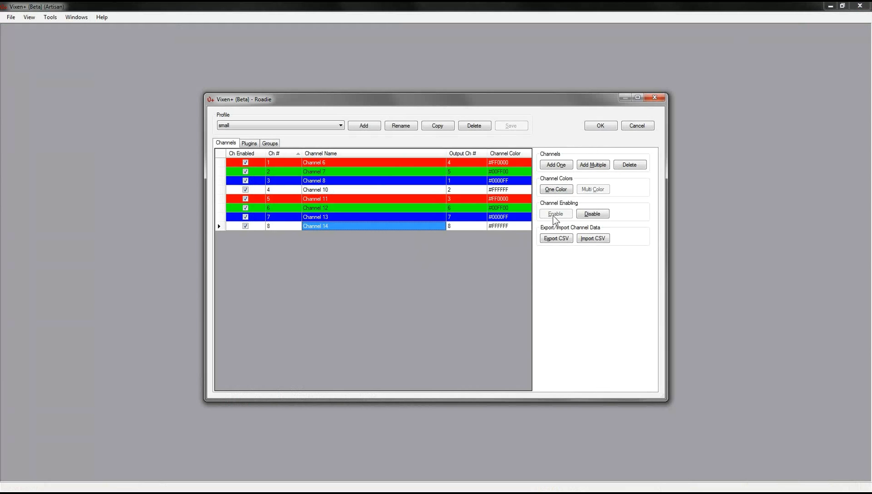
Switch to the Start1000 profile and on to the Tutorial profile, and close the profile manager accepting the changes
click(340, 125)
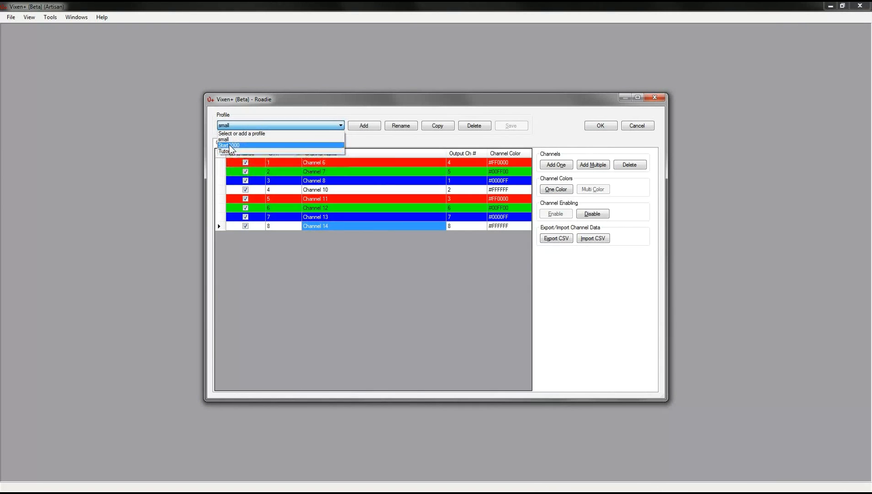
click(311, 145)
click(341, 126)
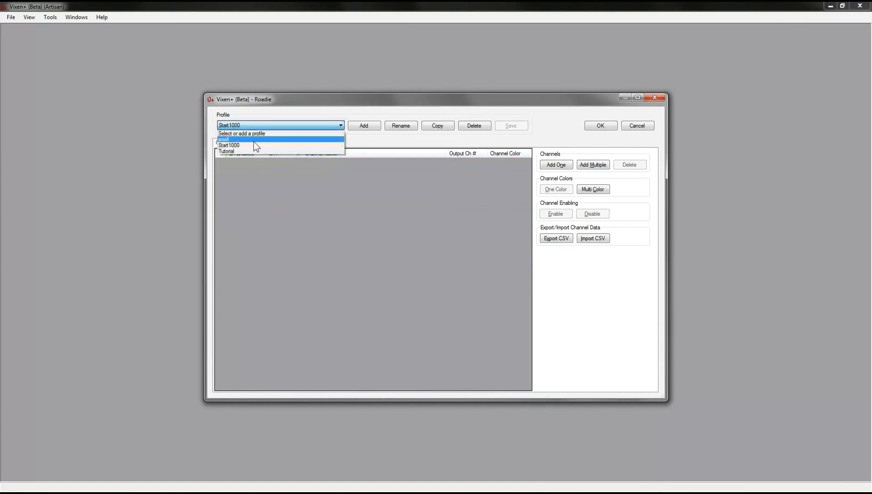
click(236, 151)
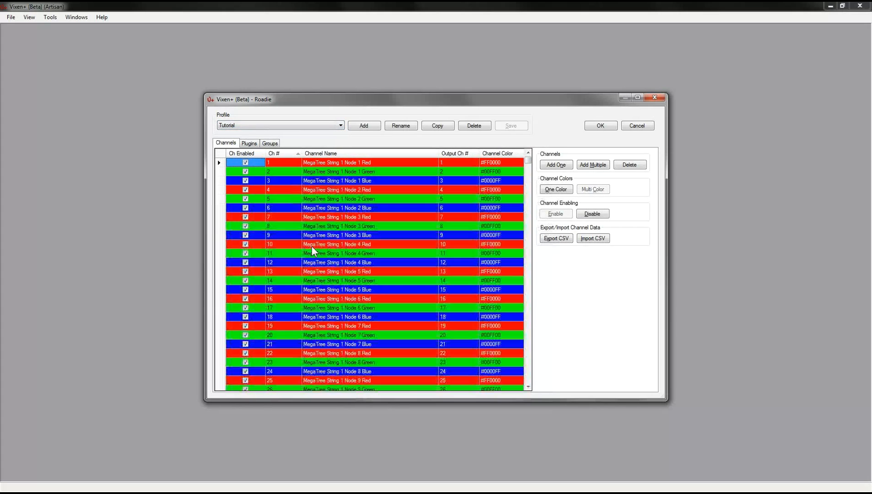
click(601, 126)
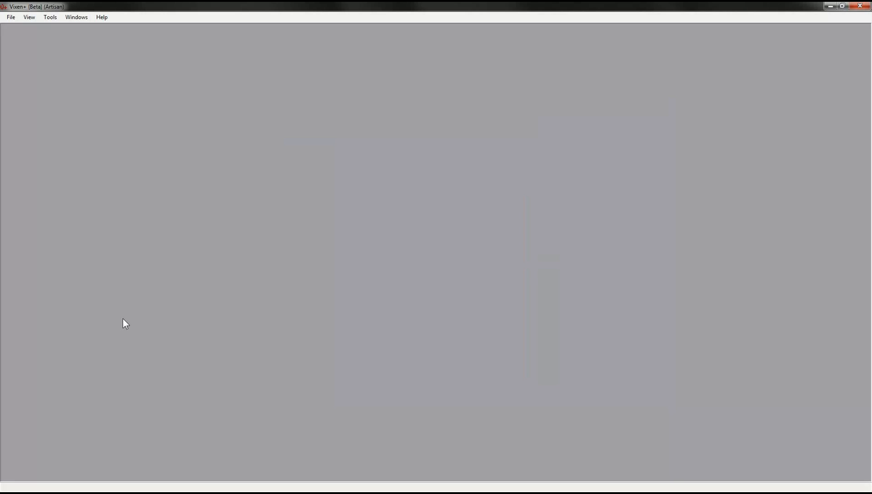
Begin opening a sequence, filter the files to Vixen Plus Sequence (*.vix) and browse to the Data (E:) drive
click(12, 21)
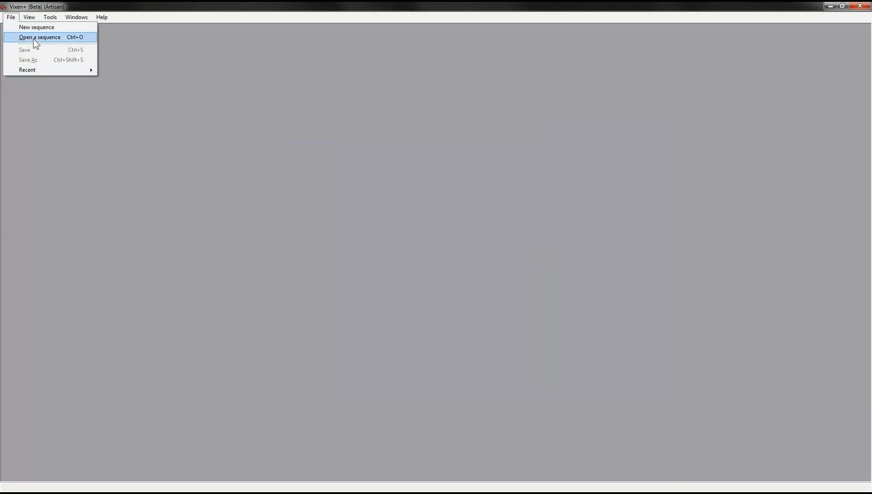
click(34, 39)
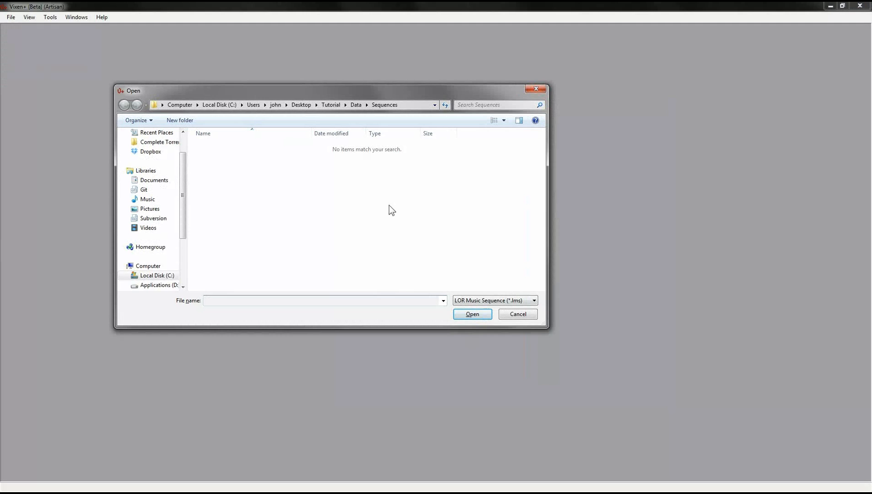
click(485, 300)
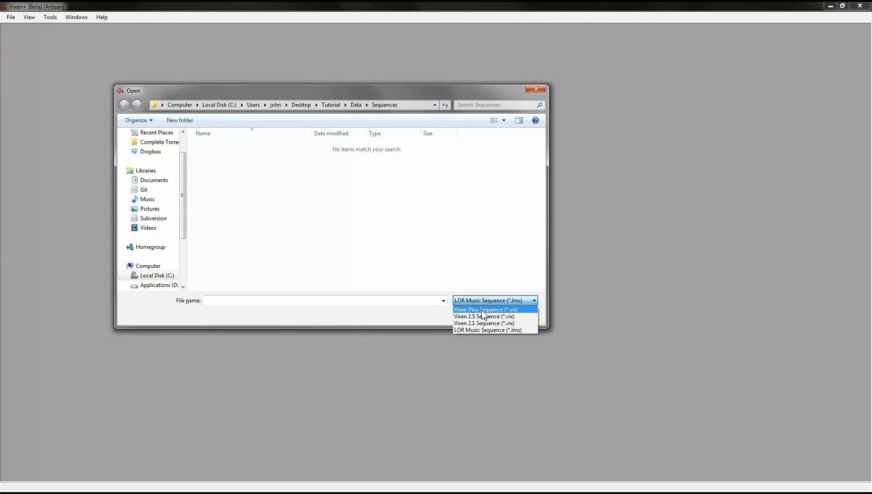
click(482, 310)
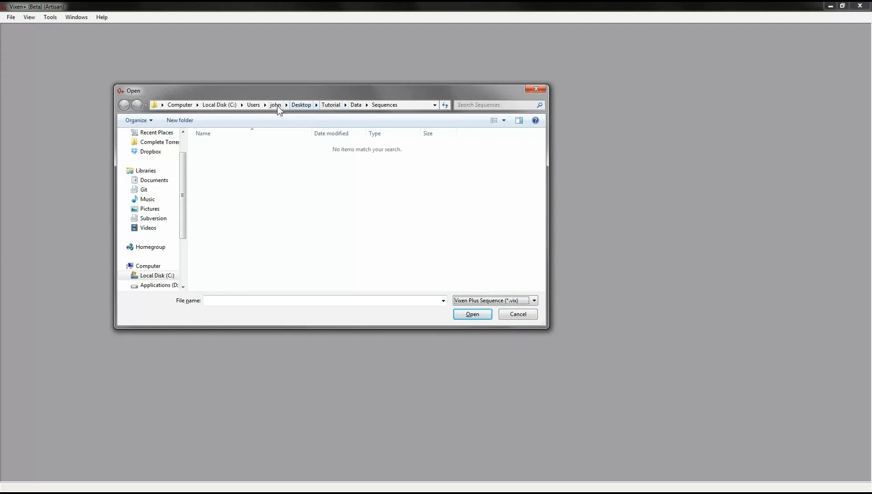
click(184, 269)
click(149, 219)
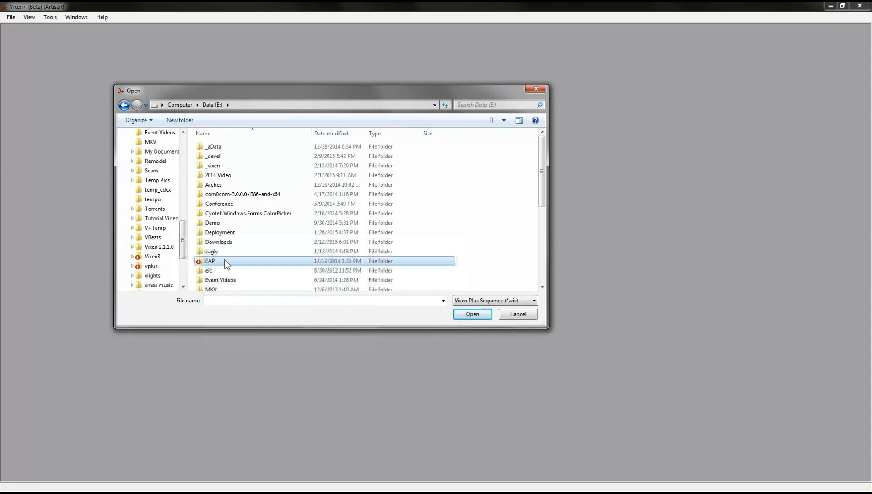
Browse to the vplus\build\_data2014\Data\Sequences folder on the Data (E:) drive
scroll(225, 260, down, 5)
double_click(212, 258)
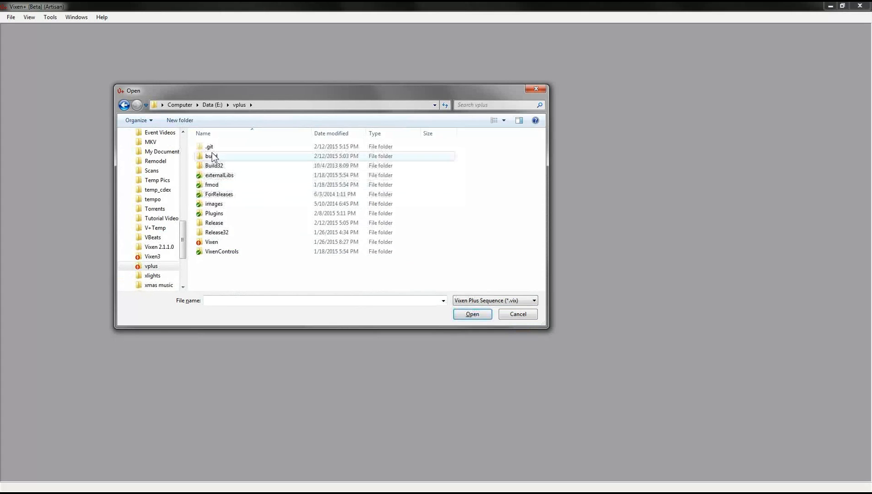
double_click(211, 156)
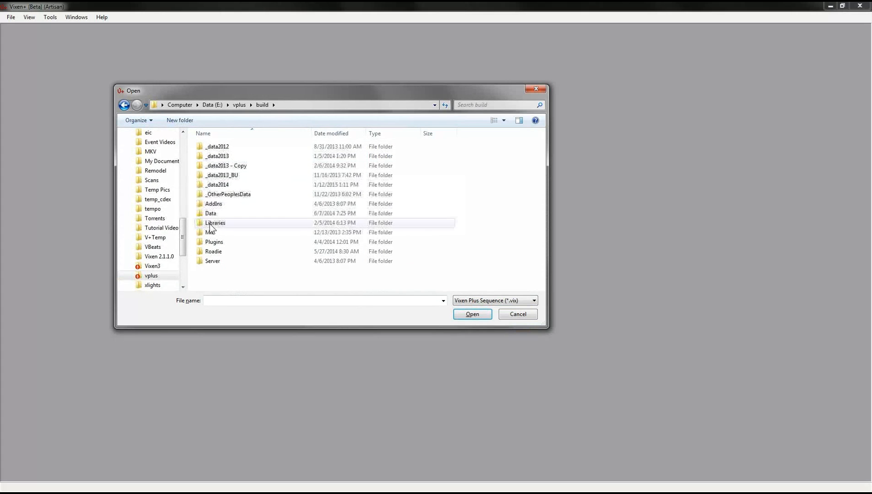
double_click(218, 185)
click(215, 151)
double_click(216, 150)
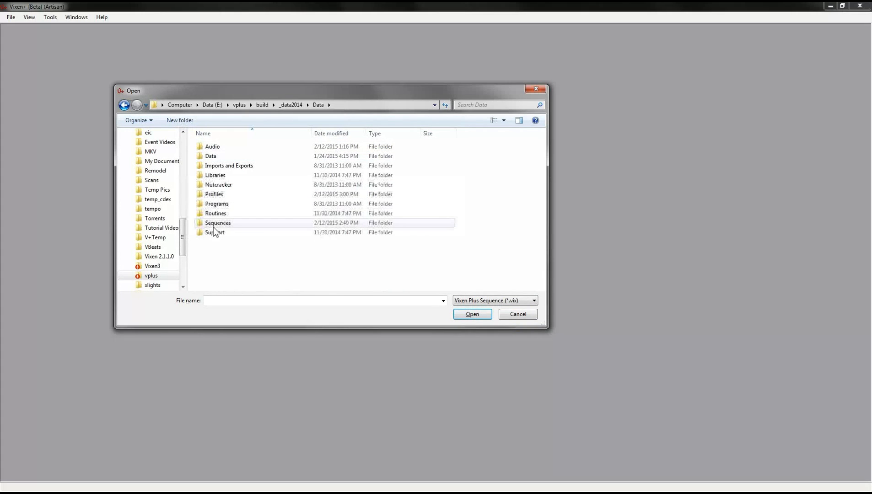
double_click(217, 223)
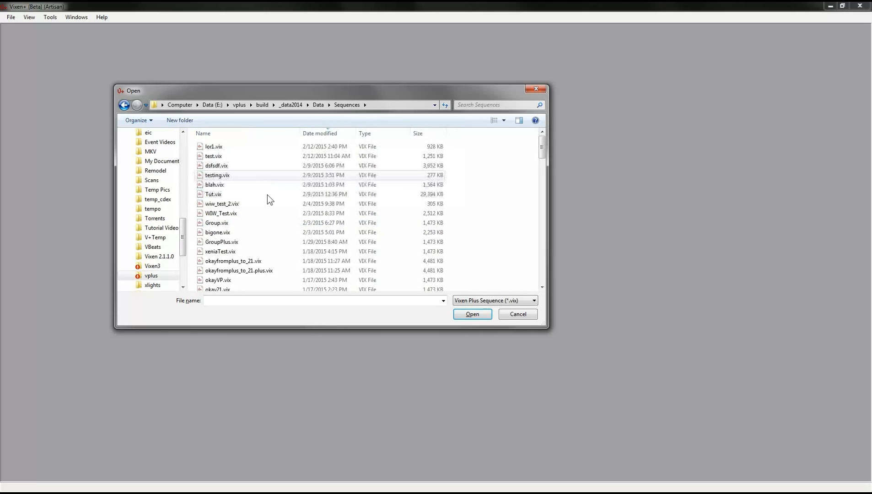
Try to open the testplus.vix sequence and dismiss the error report
scroll(258, 265, down, 3)
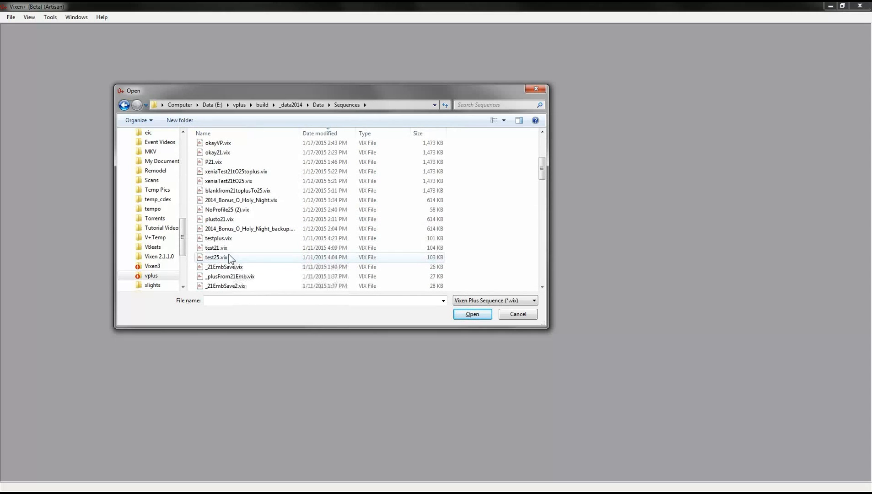
click(233, 239)
double_click(231, 238)
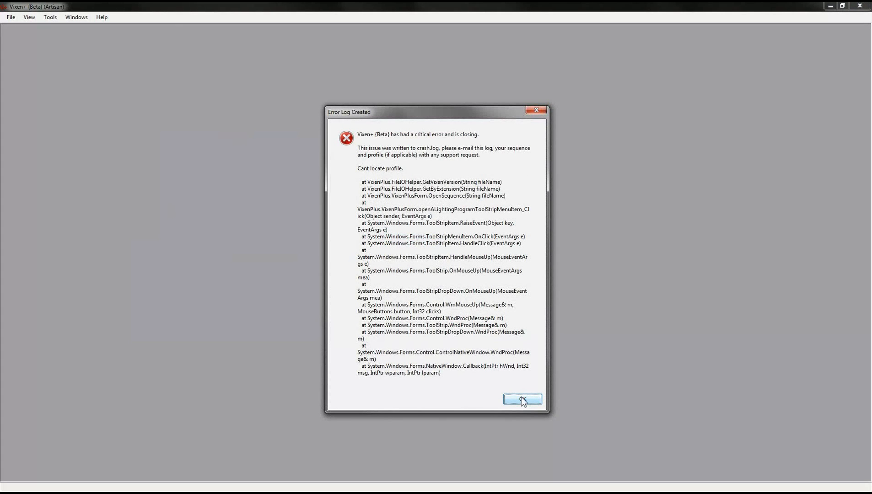
click(523, 400)
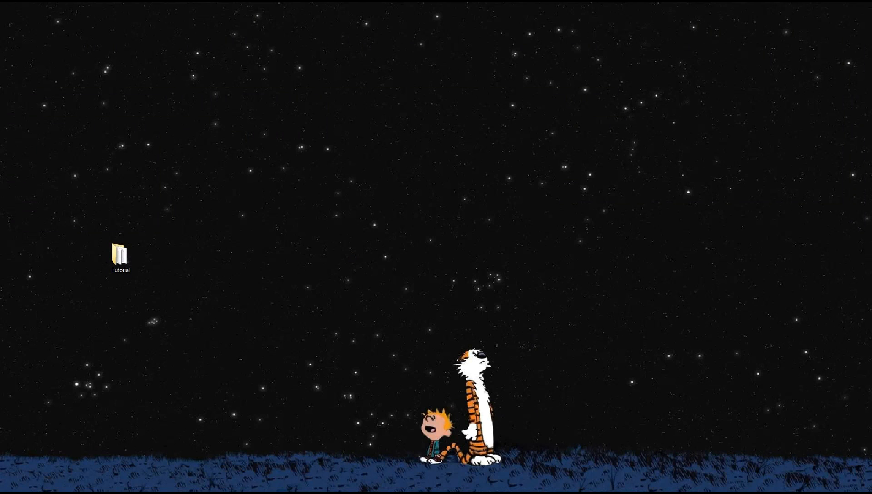
Relaunch Vixen+, open the recent sequence Christmas Eve Sara.lms and narrow its channel name column
drag(372, 490, 430, 1)
click(11, 19)
mouse_move(13, 70)
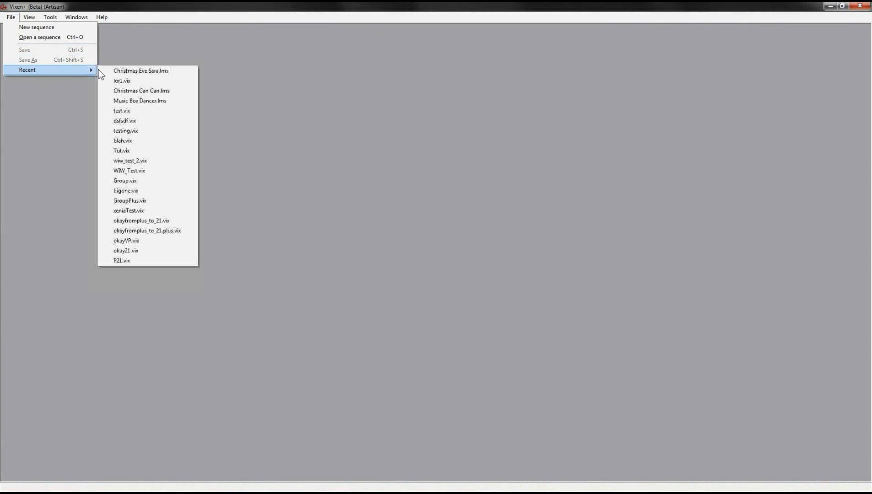
click(124, 69)
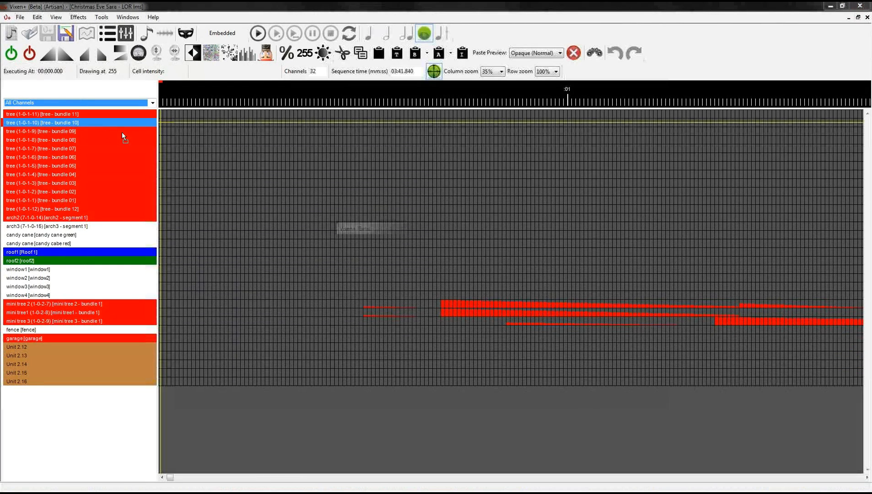
key(Return)
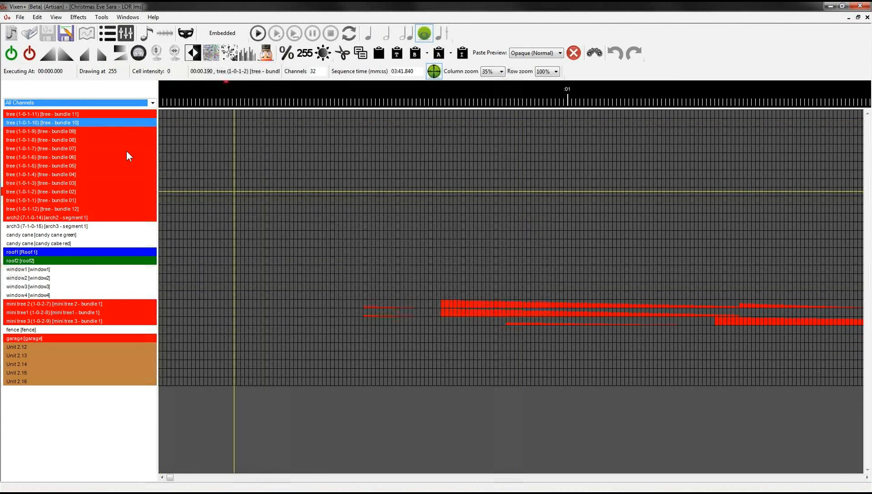
drag(158, 158, 114, 158)
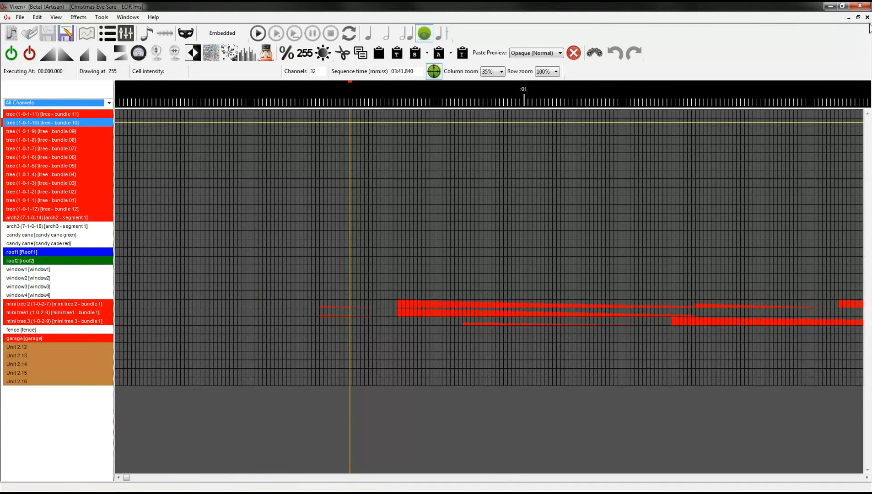
Try to close the Christmas Eve Sara sequence, dismiss the error reports and exit Vixen+
click(867, 17)
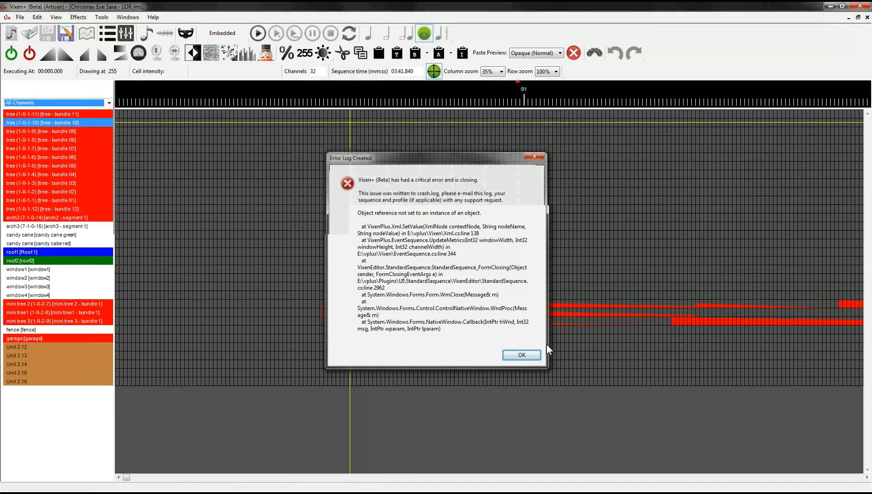
click(522, 354)
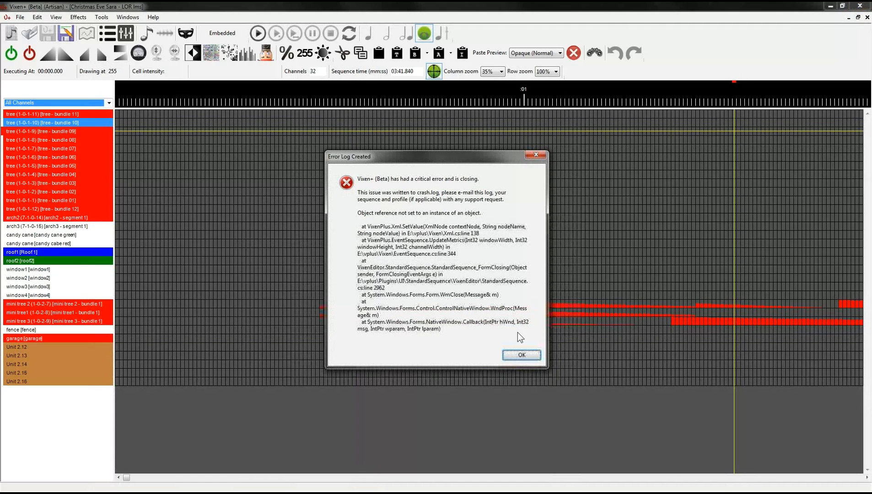
click(535, 155)
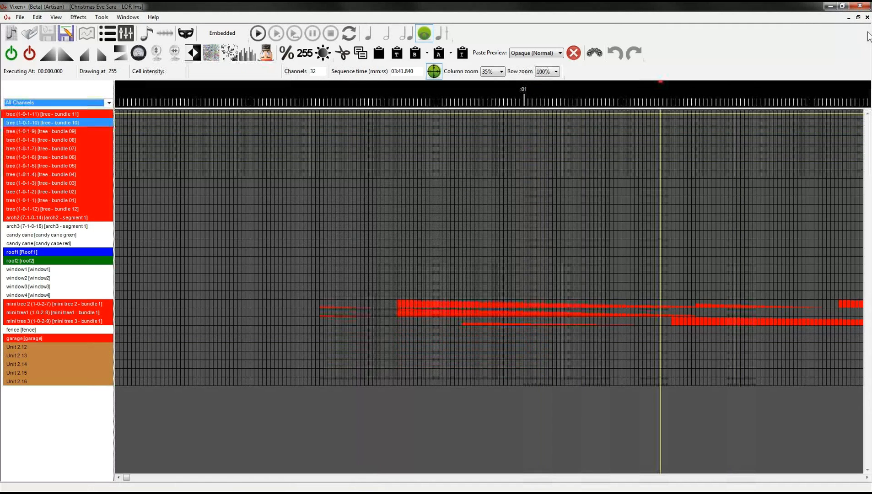
click(868, 17)
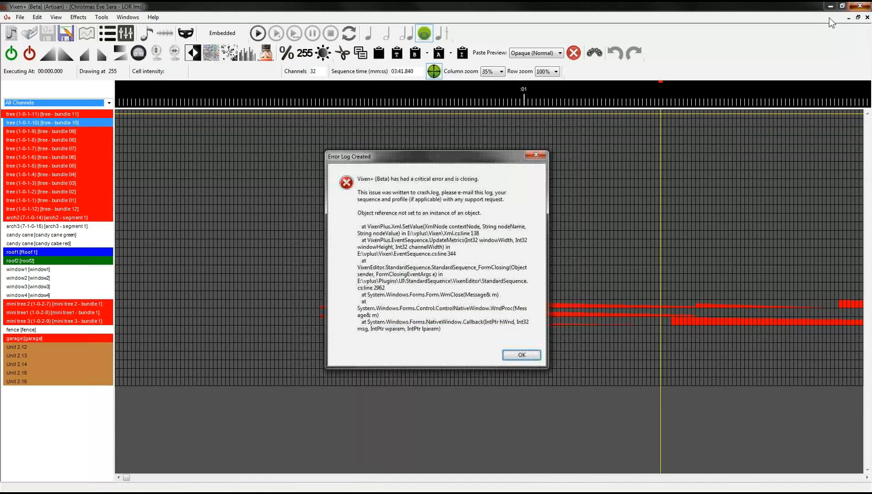
click(536, 155)
click(860, 6)
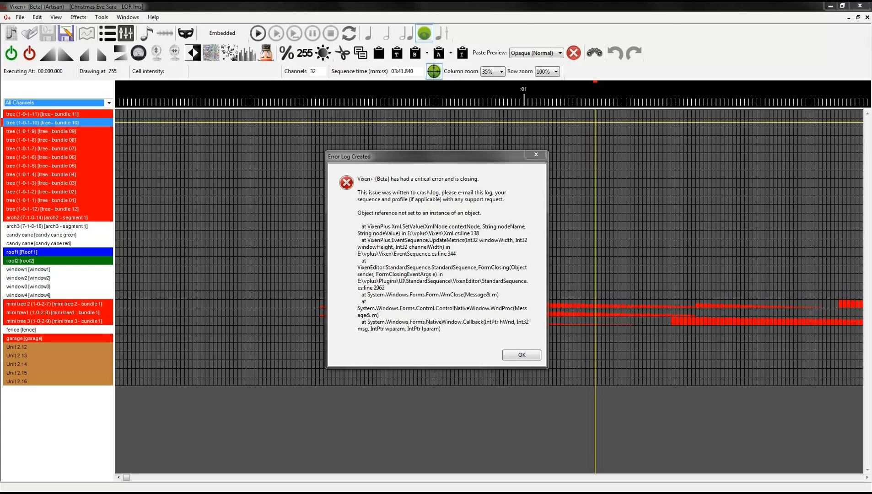
key(Return)
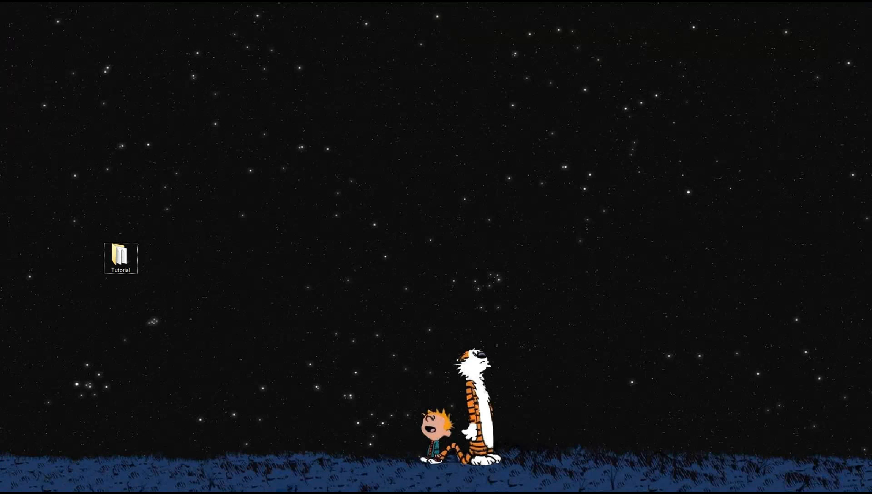
Relaunch Vixen+ from the Tutorial folder on the desktop and start the New Sequence Wizard
double_click(120, 258)
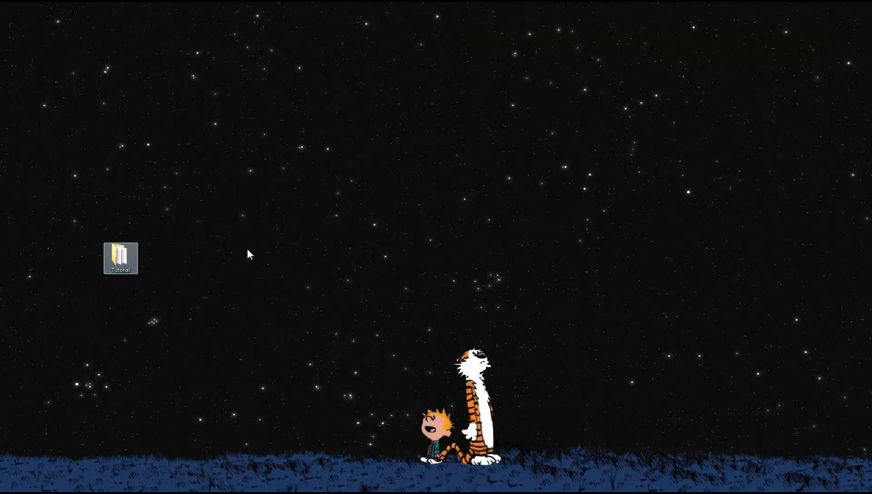
double_click(403, 220)
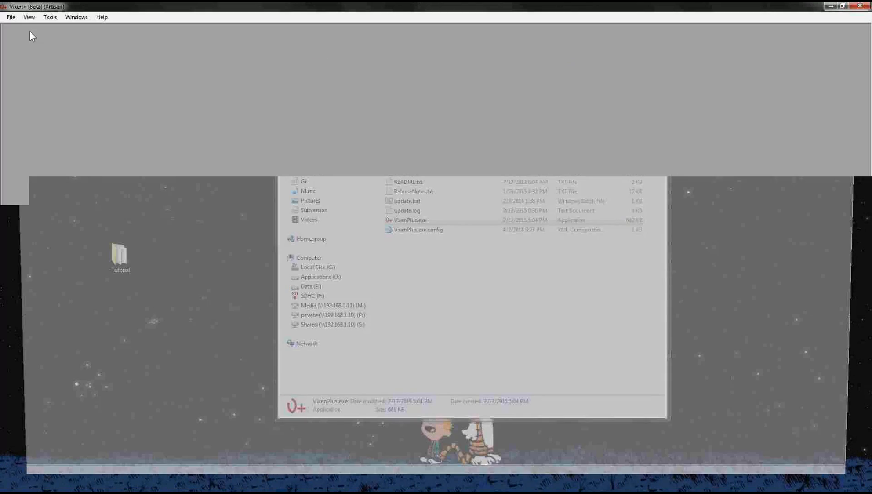
click(11, 19)
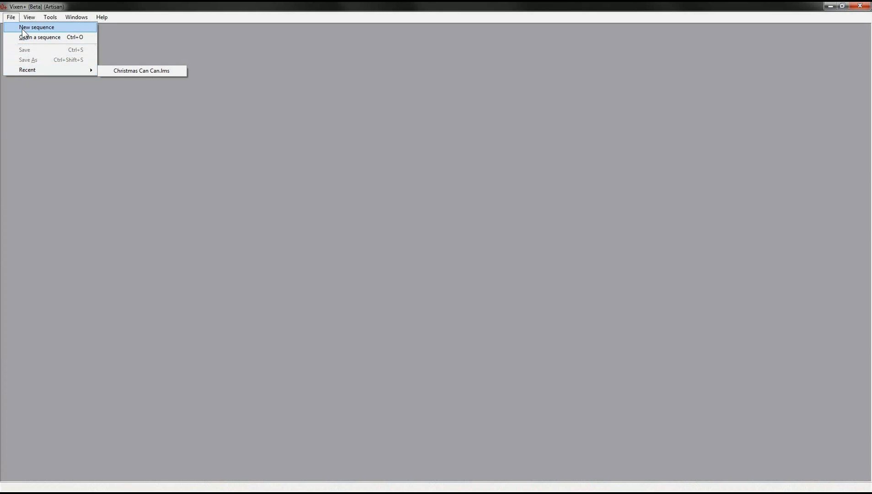
click(35, 27)
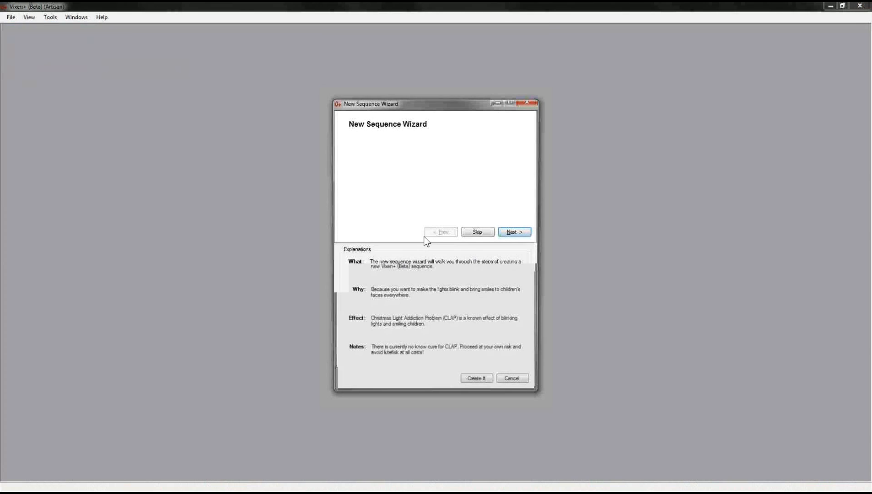
Complete the wizard with its default settings and save the new sequence as test in the Tutorial\Data\Sequences folder
click(521, 232)
click(519, 233)
click(520, 233)
click(520, 233)
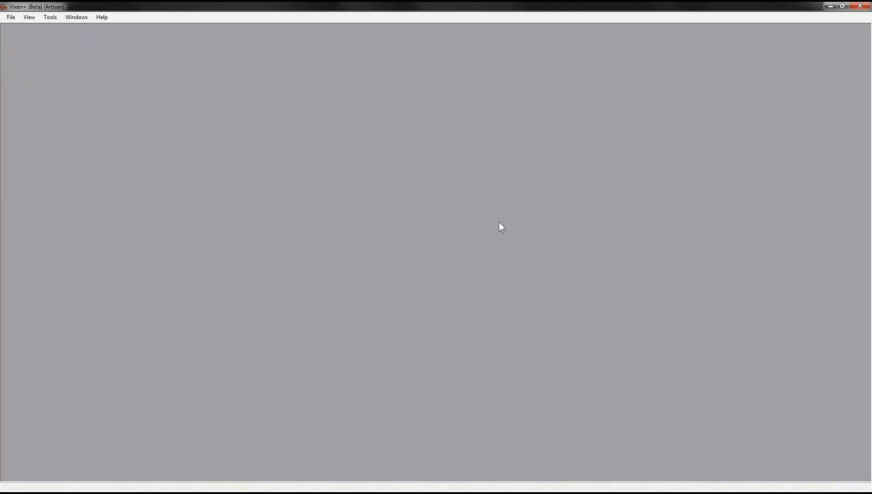
text(te)
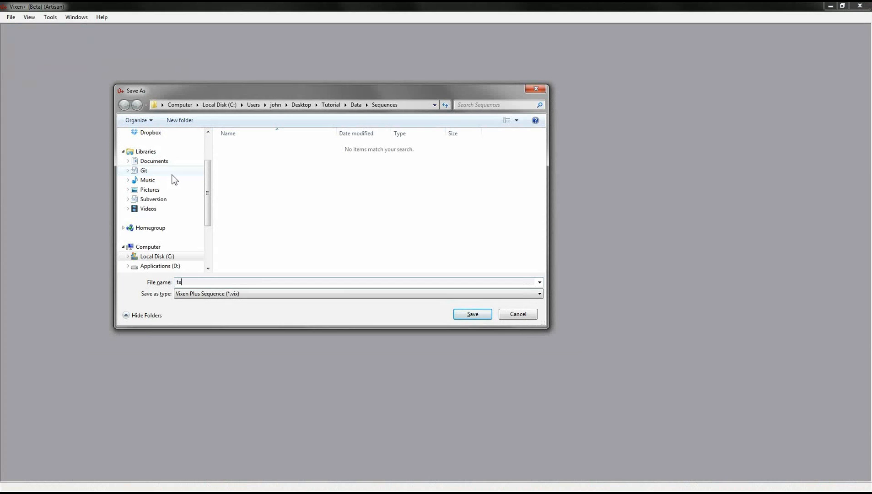
text(st)
key(Return)
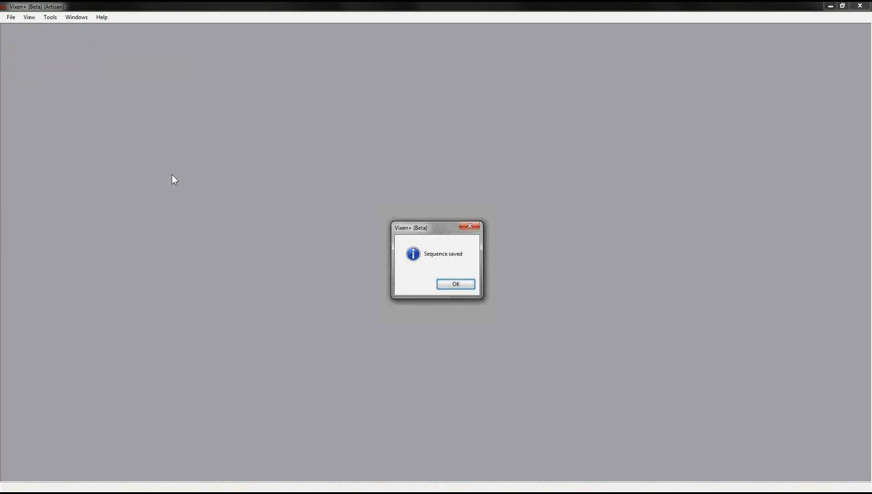
click(460, 284)
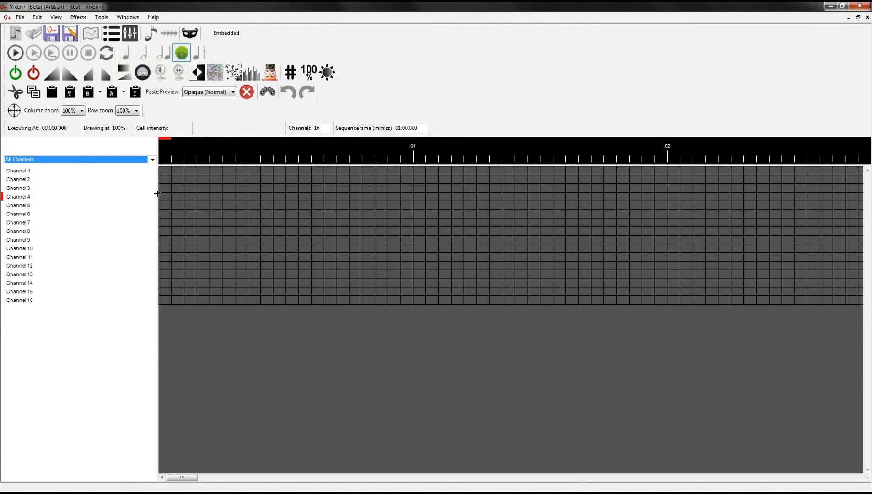
Narrow the channel name column and consolidate the toolbars into three rows, placing execution control, editing and text toolbars beside the others
mouse_move(157, 197)
mouse_down()
mouse_move(97, 201)
mouse_move(57, 218)
mouse_move(57, 229)
mouse_up()
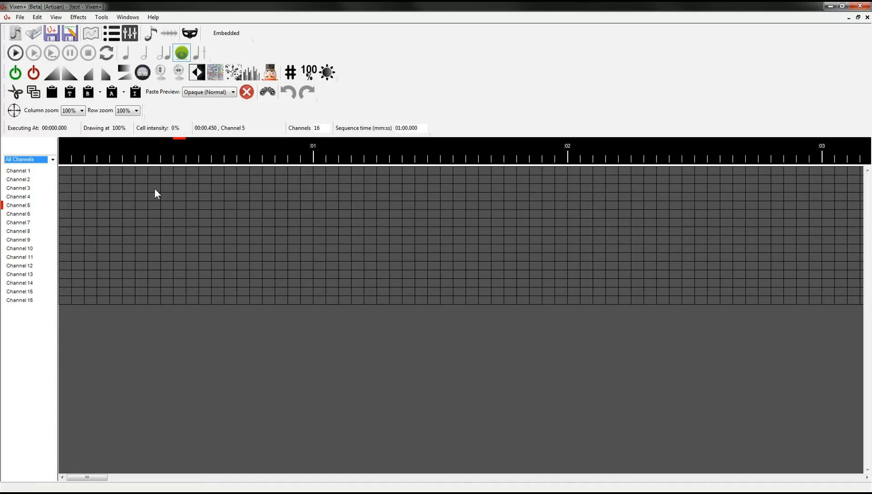
drag(4, 51, 247, 31)
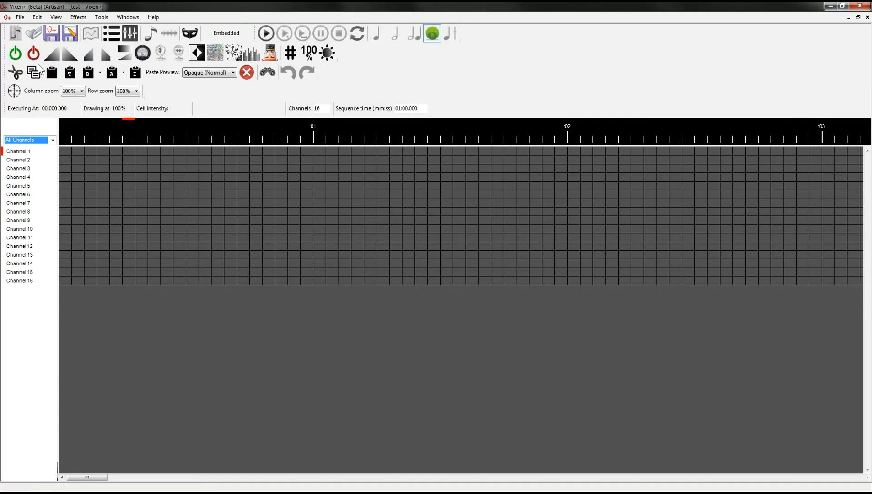
drag(66, 71, 340, 52)
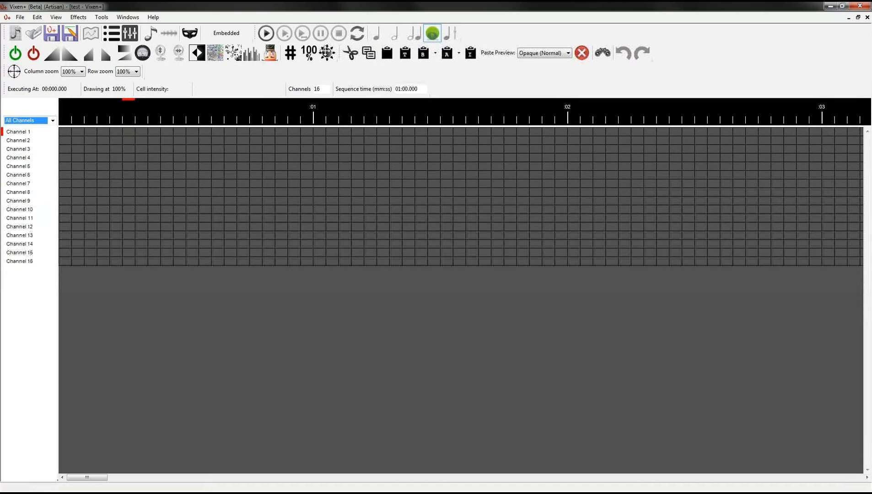
drag(5, 89, 145, 71)
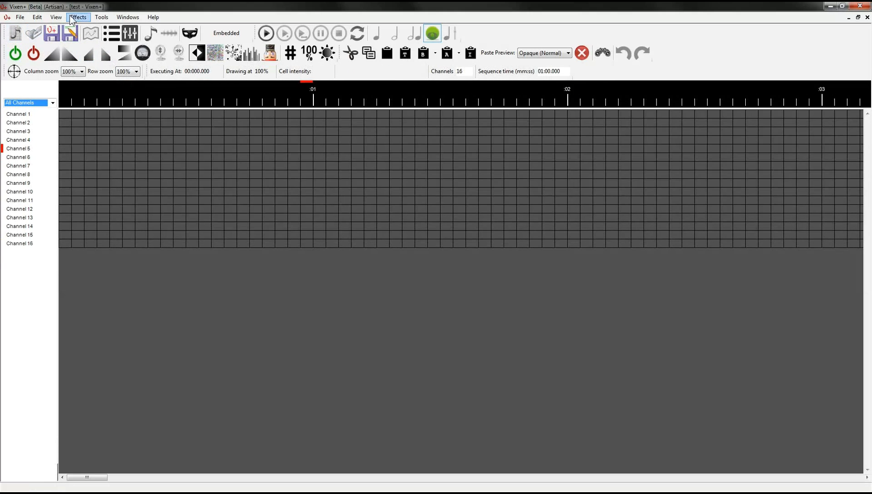
Lock the position of the toolbars
click(56, 17)
mouse_move(73, 37)
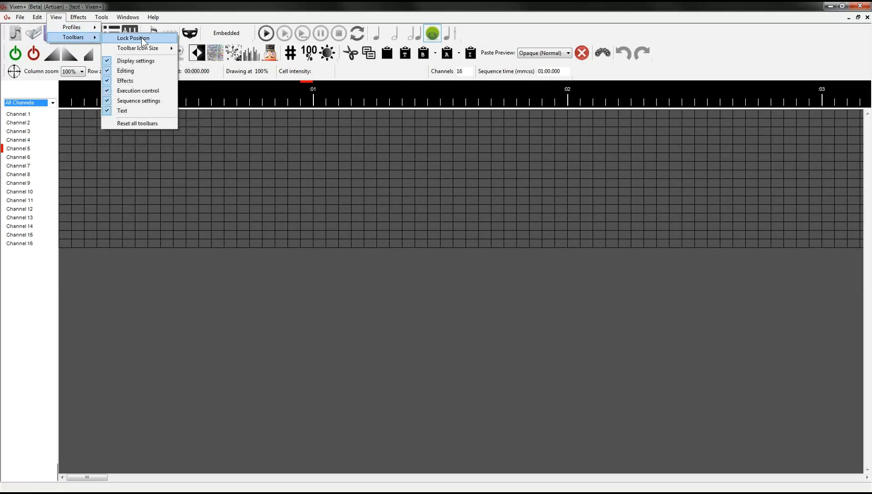
click(142, 38)
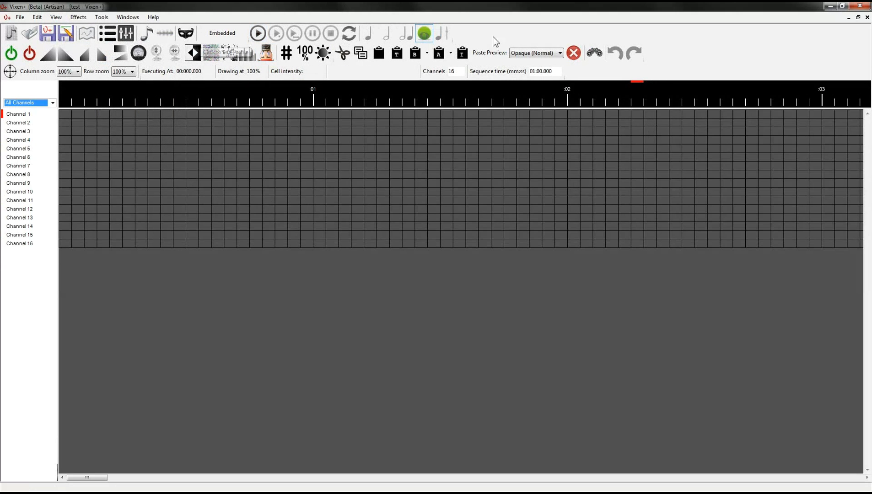
Set the toolbar icon size to Large
click(56, 17)
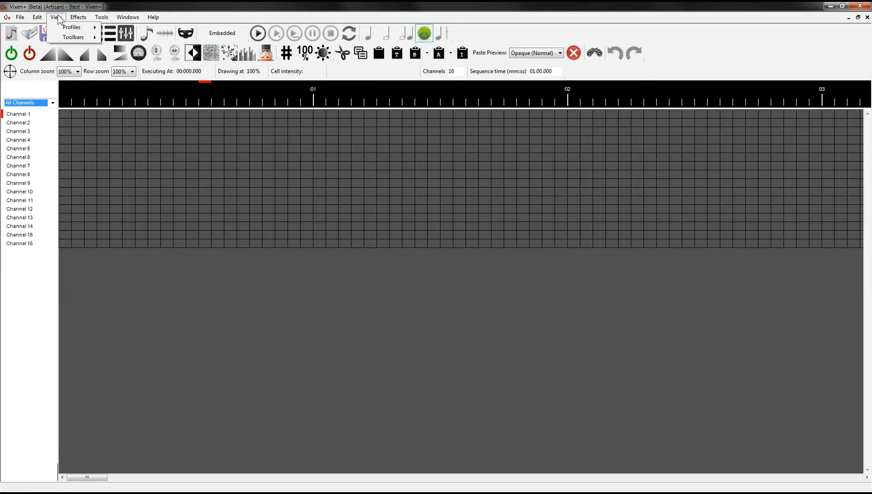
mouse_move(87, 38)
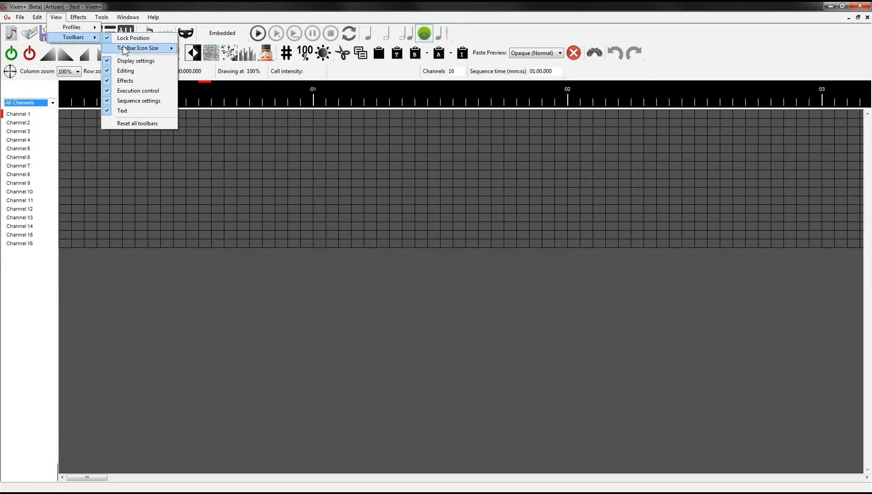
mouse_move(124, 48)
click(202, 70)
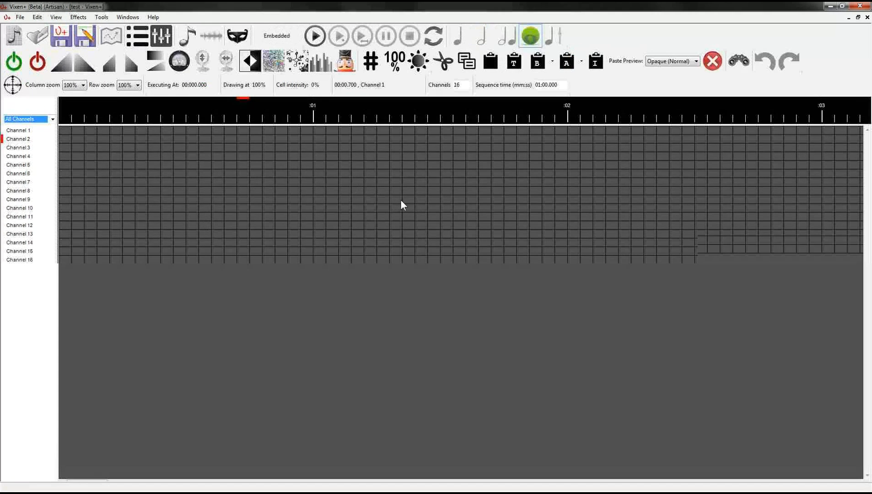
Set the toolbar icon size to Small
click(78, 18)
mouse_move(56, 18)
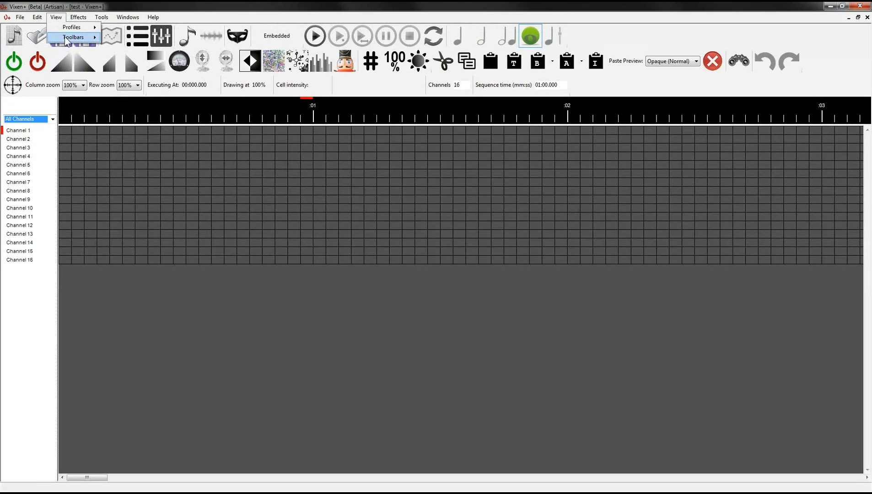
mouse_move(74, 38)
mouse_move(146, 47)
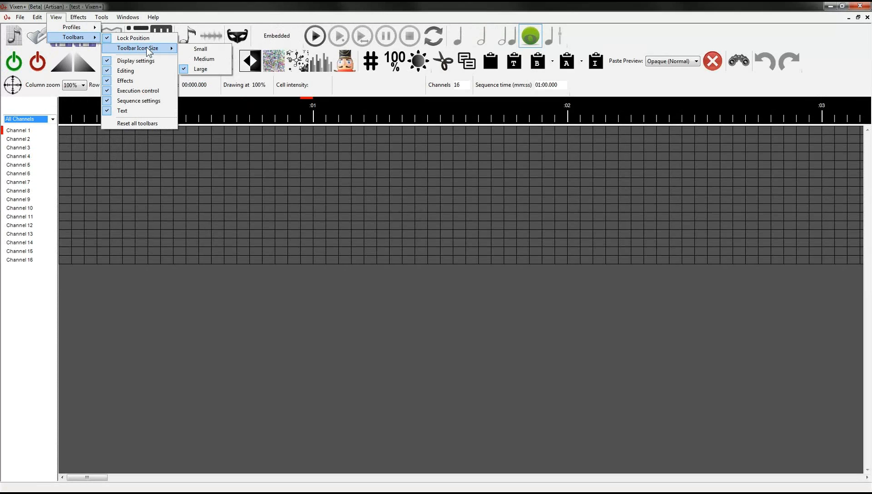
click(200, 49)
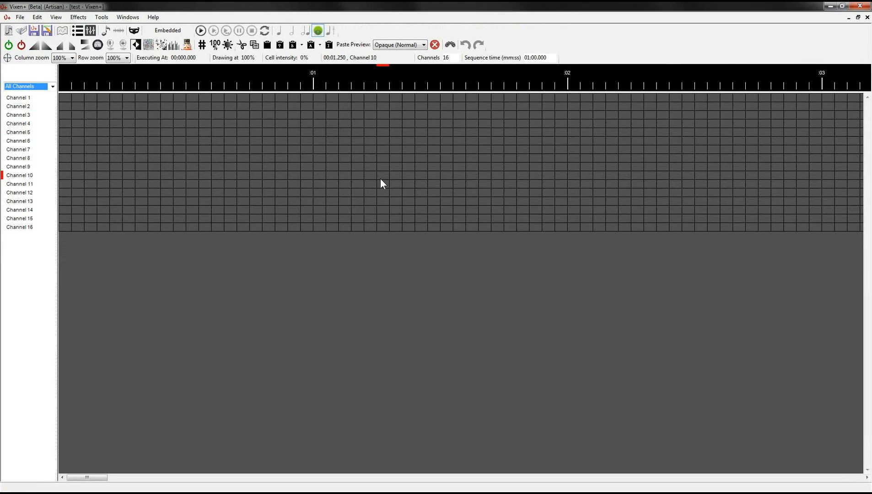
Set the toolbar icon size to Medium
click(56, 17)
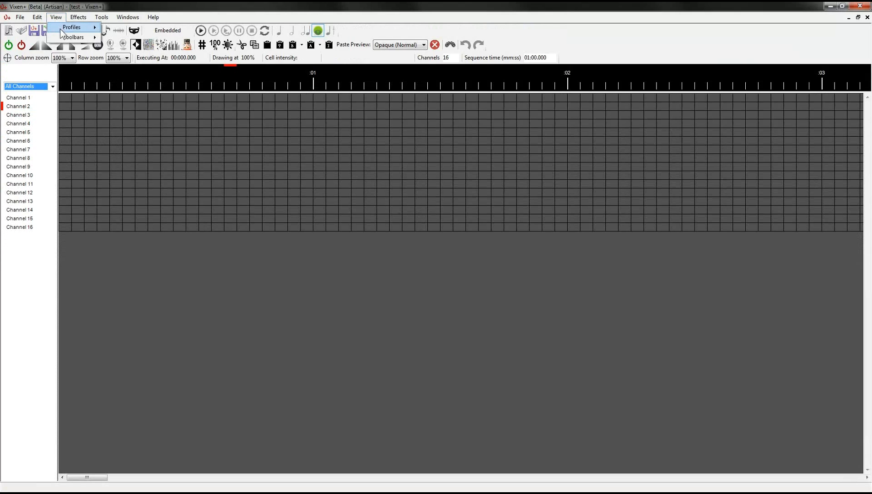
mouse_move(74, 37)
mouse_move(131, 48)
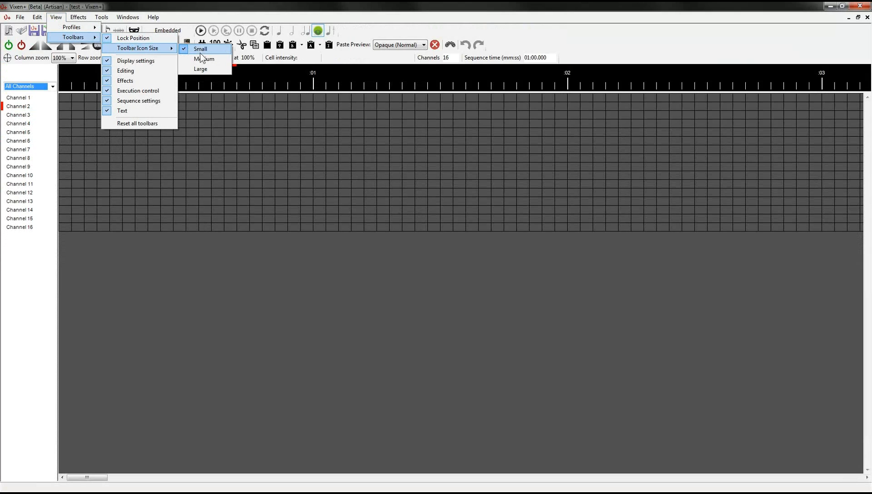
click(203, 58)
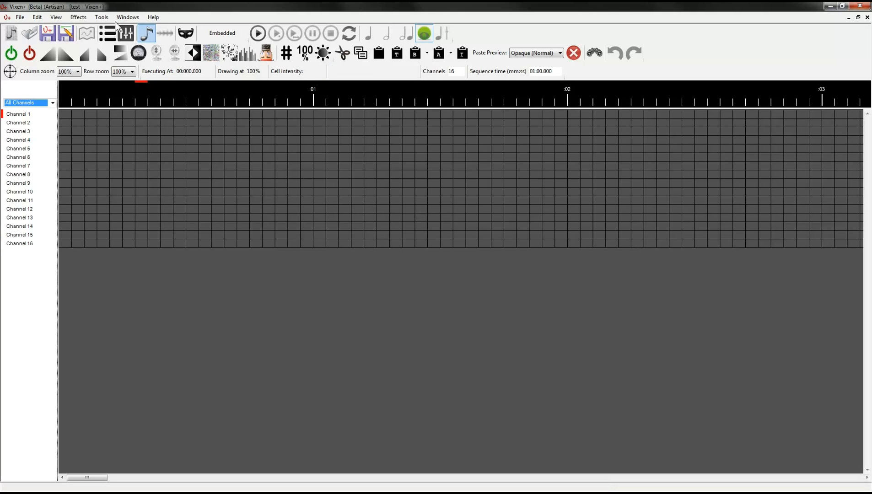
Hide the Display settings toolbar
click(132, 18)
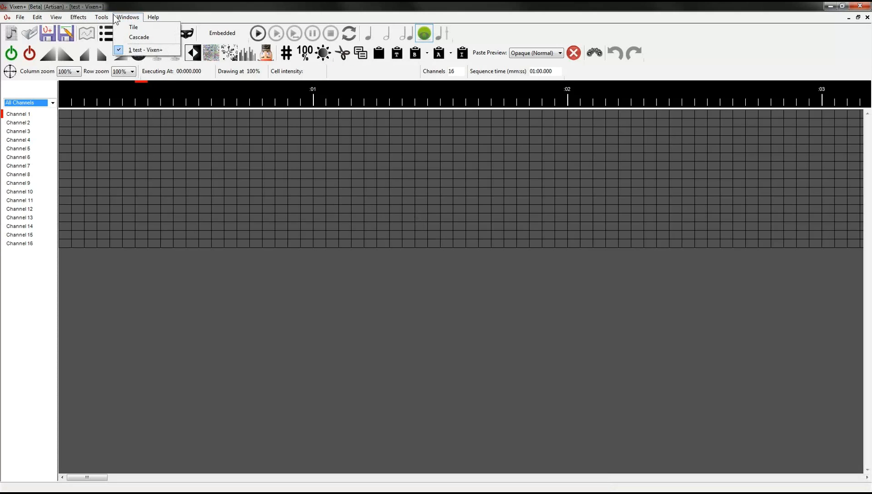
mouse_move(78, 19)
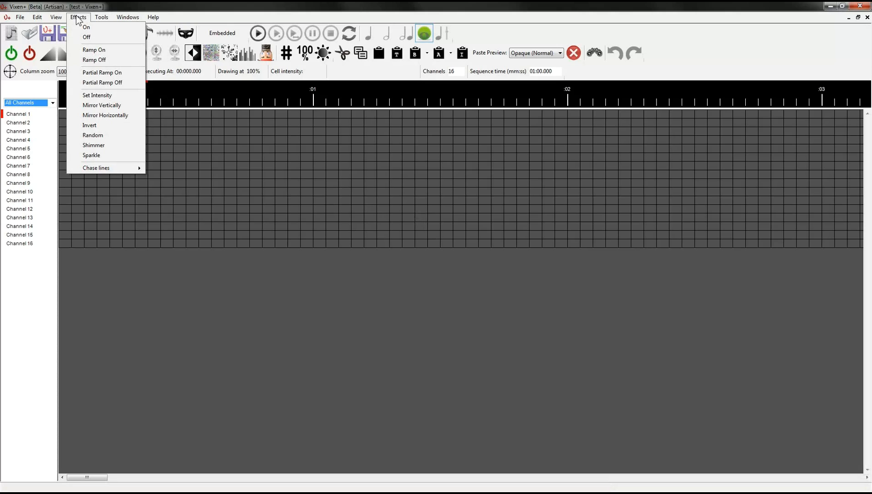
mouse_move(69, 37)
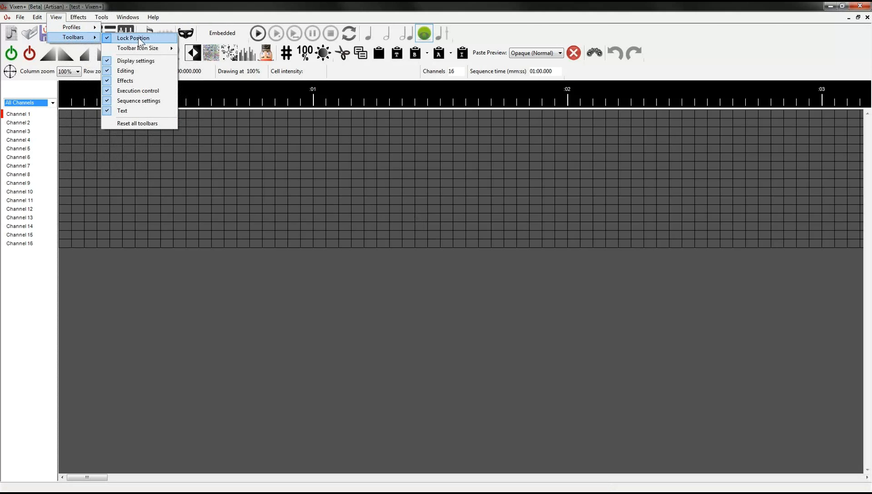
click(153, 61)
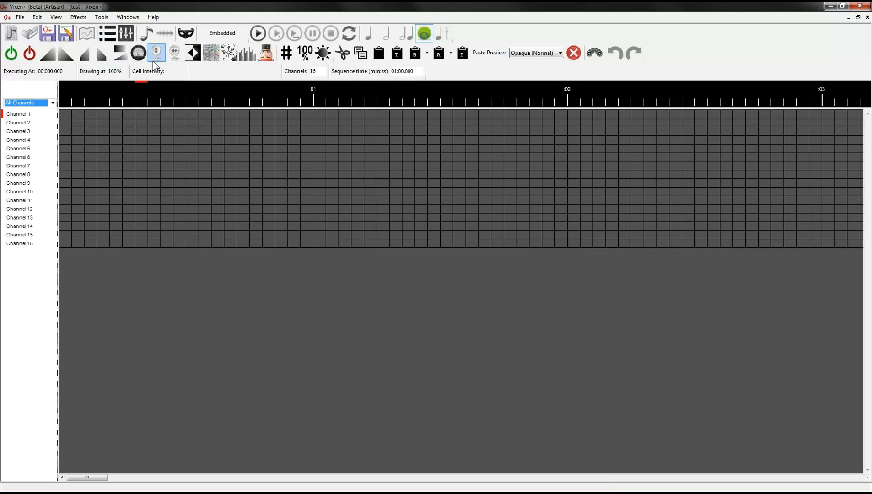
Hide the Editing and Effects toolbars
click(103, 19)
mouse_move(81, 22)
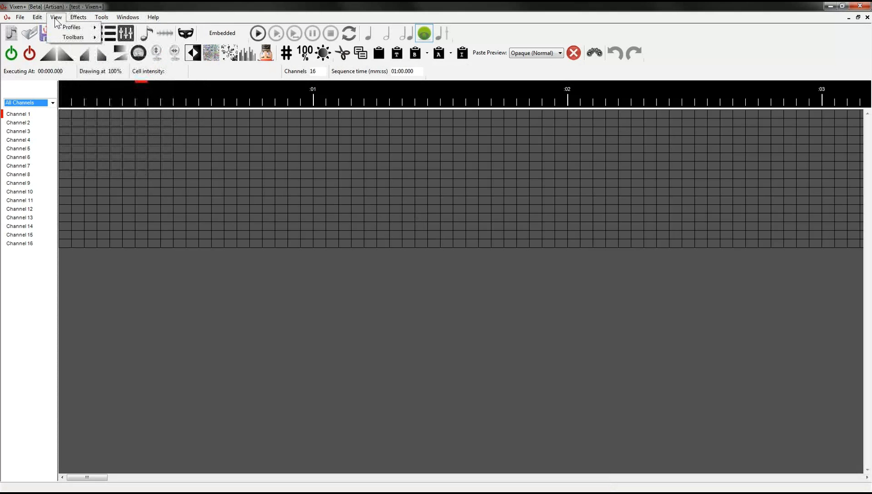
mouse_move(71, 36)
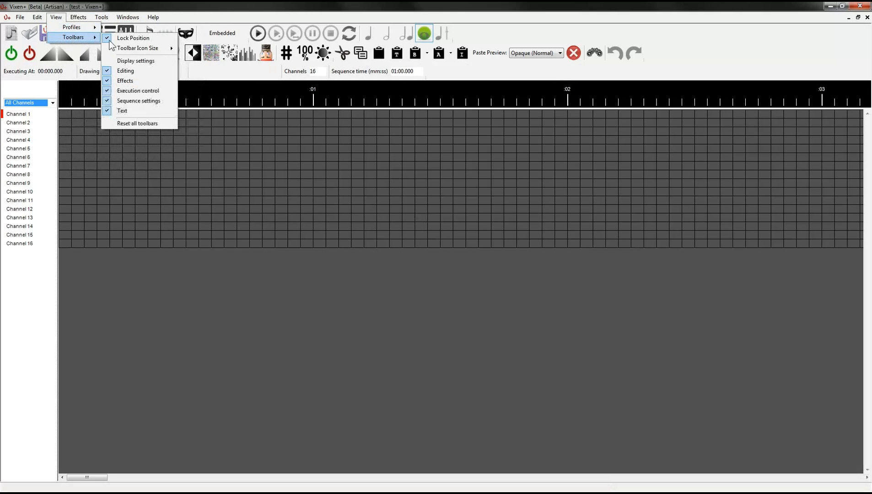
click(124, 70)
click(56, 17)
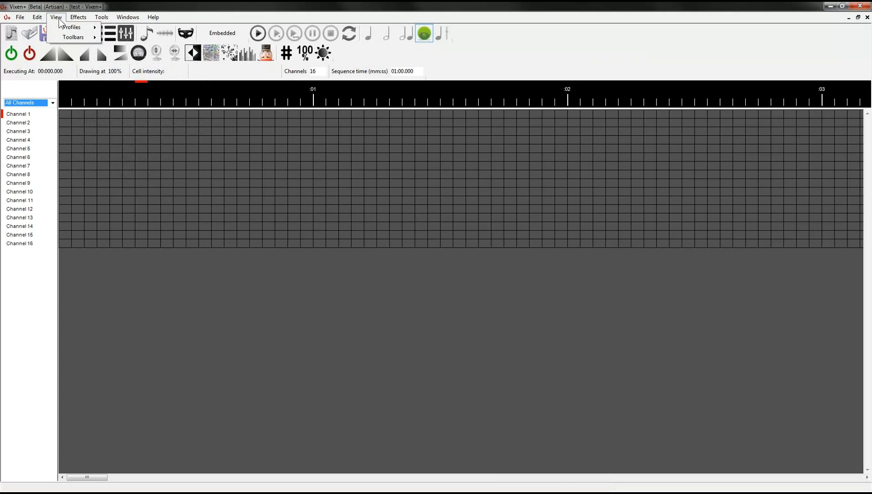
mouse_move(73, 38)
click(123, 80)
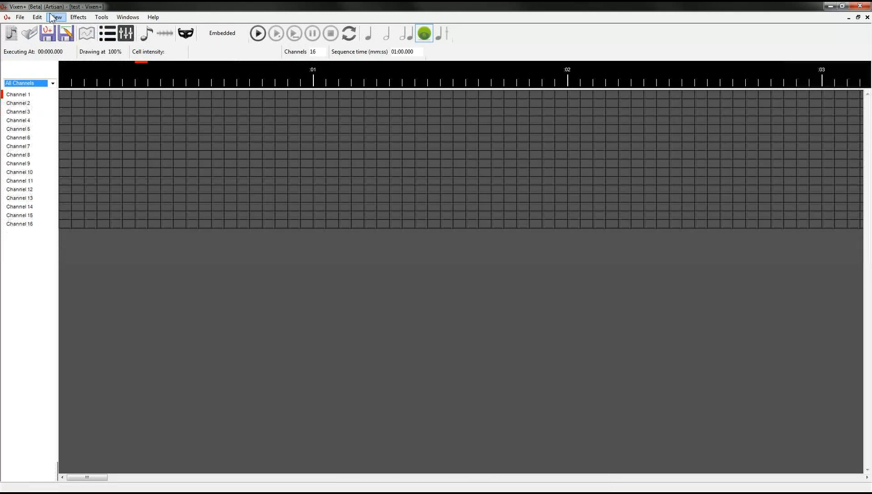
Hide the Execution control and Text toolbars, keeping only the Sequence settings toolbar
click(52, 18)
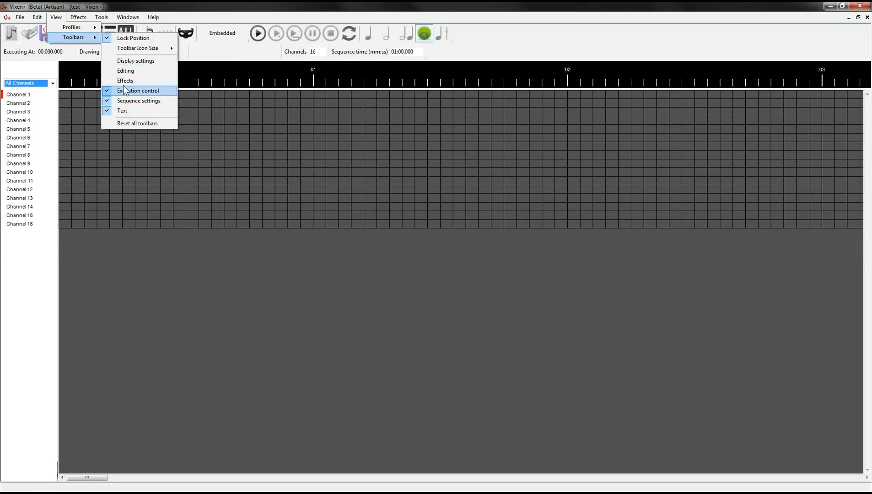
click(125, 90)
mouse_move(73, 38)
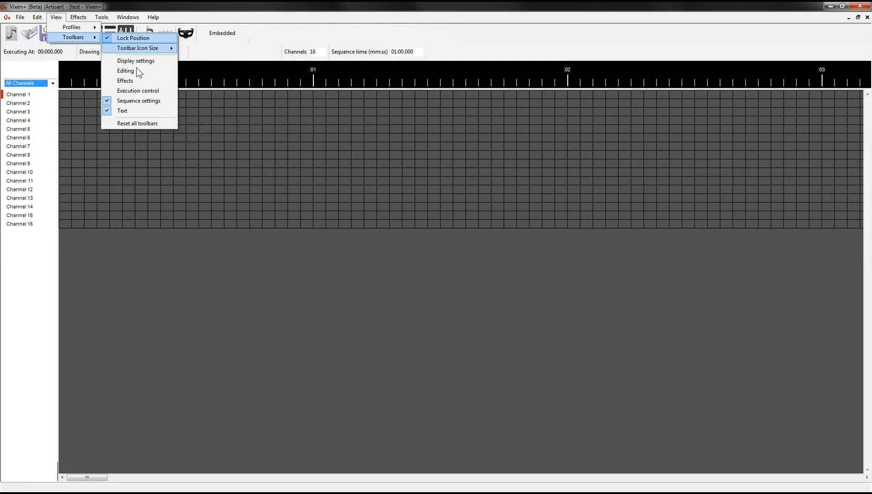
click(134, 110)
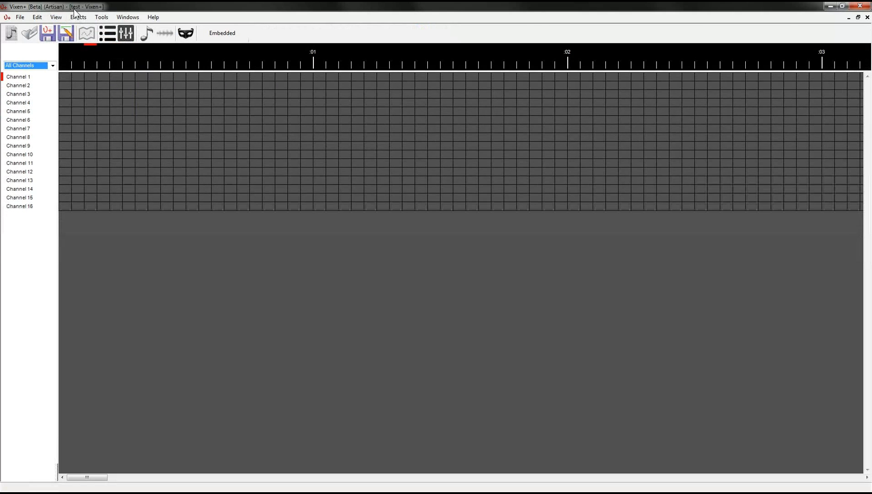
click(56, 18)
click(78, 17)
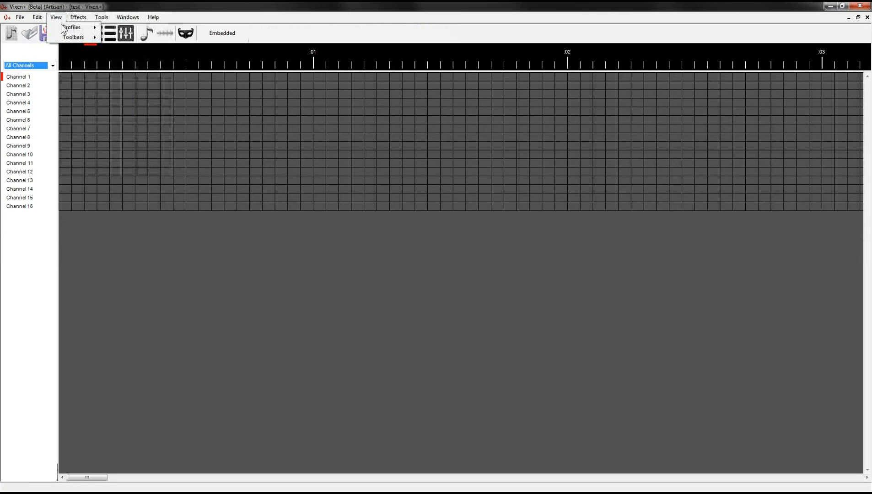
click(56, 17)
mouse_move(73, 38)
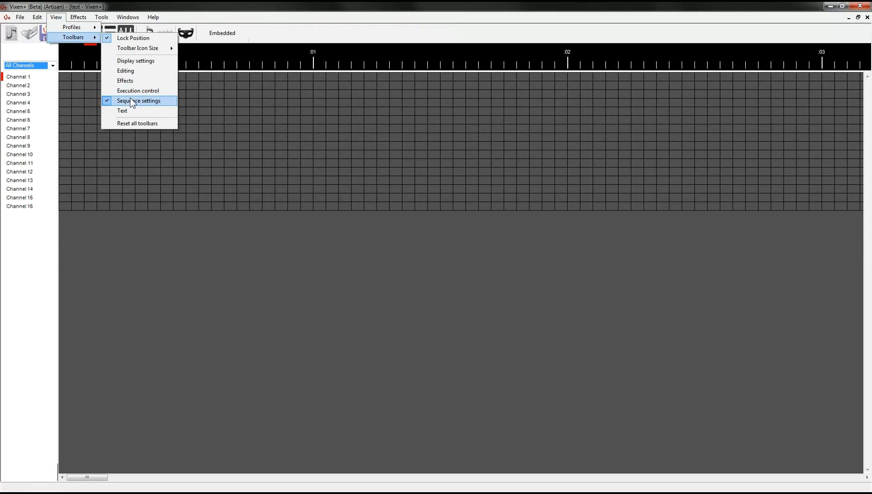
click(262, 4)
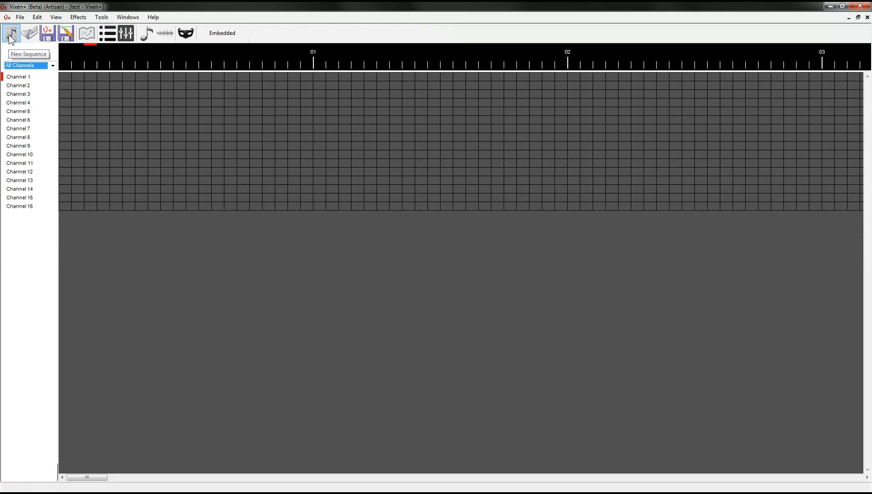
Save the current sequence and dismiss the save notice
click(48, 36)
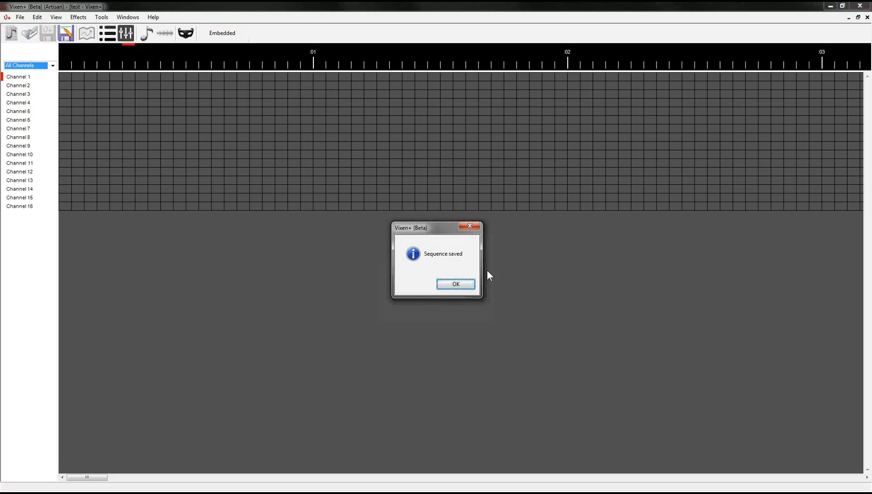
click(456, 285)
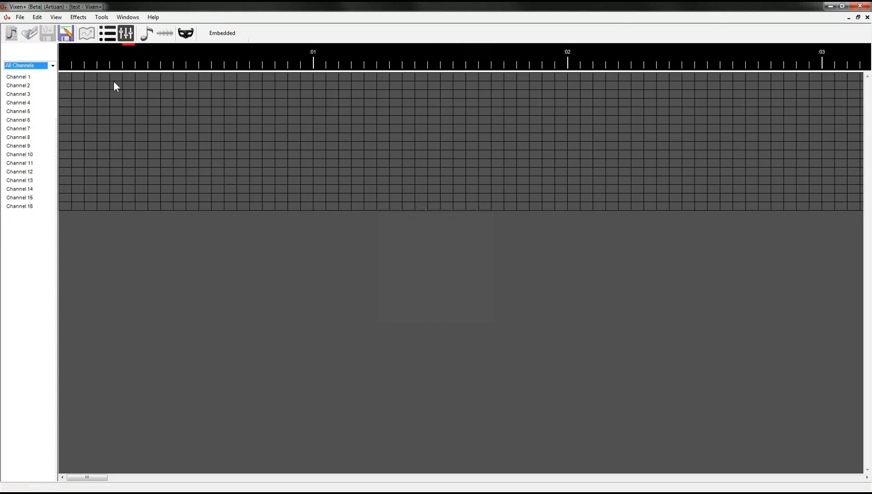
Review the file types for saving the sequence under another name, trying Vixen 2.5 and Vixen 2.1, and leave without saving
click(66, 35)
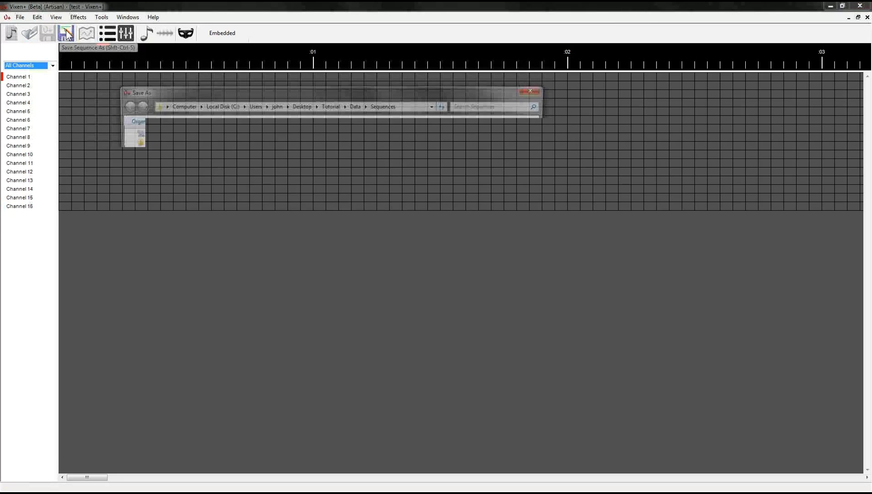
click(543, 295)
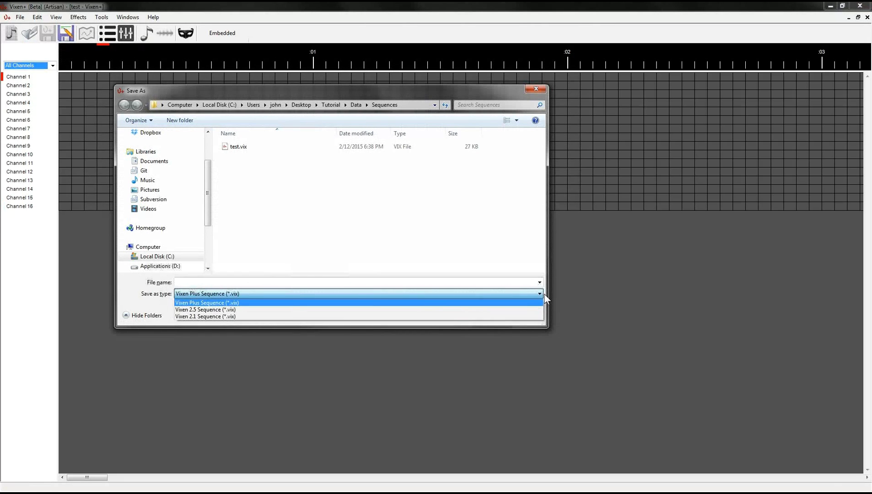
click(204, 310)
click(210, 299)
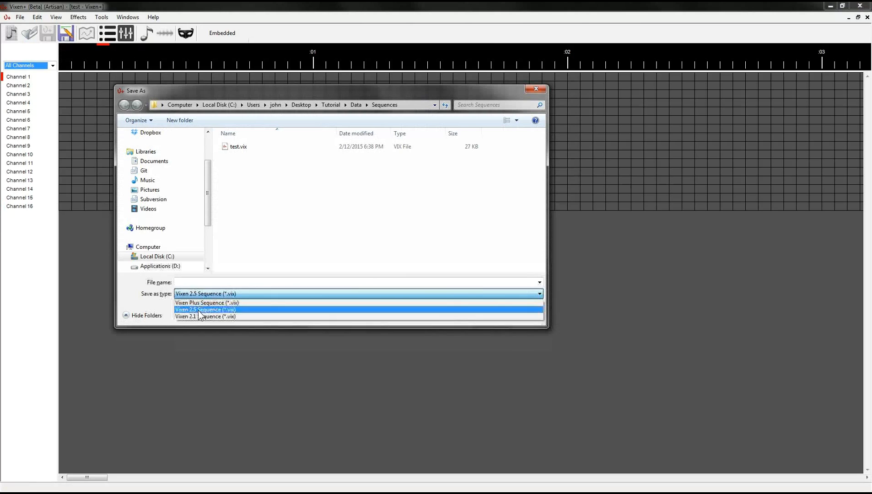
click(191, 317)
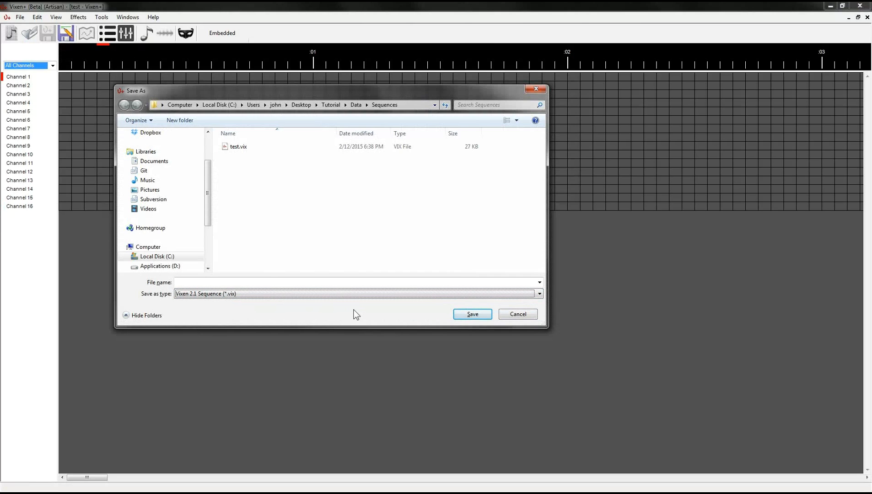
click(518, 315)
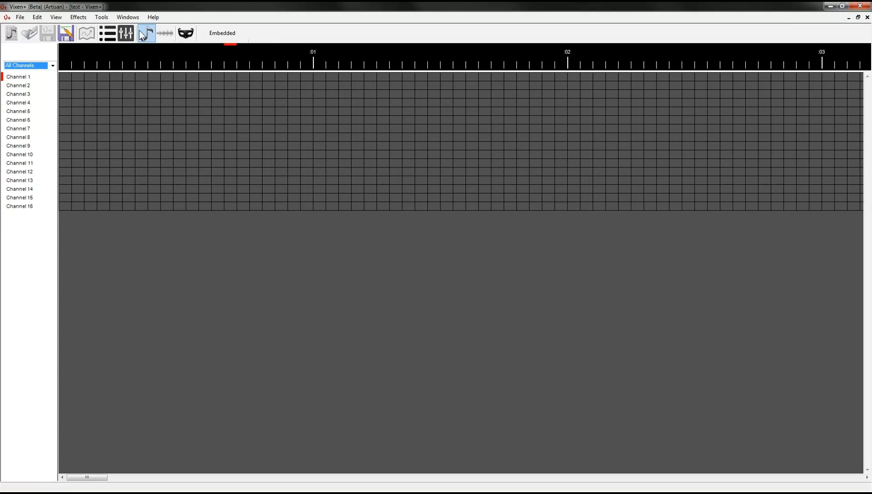
Test Channel 1 at an intensity of 100 in Test Channels and close the dialog
click(105, 37)
click(382, 168)
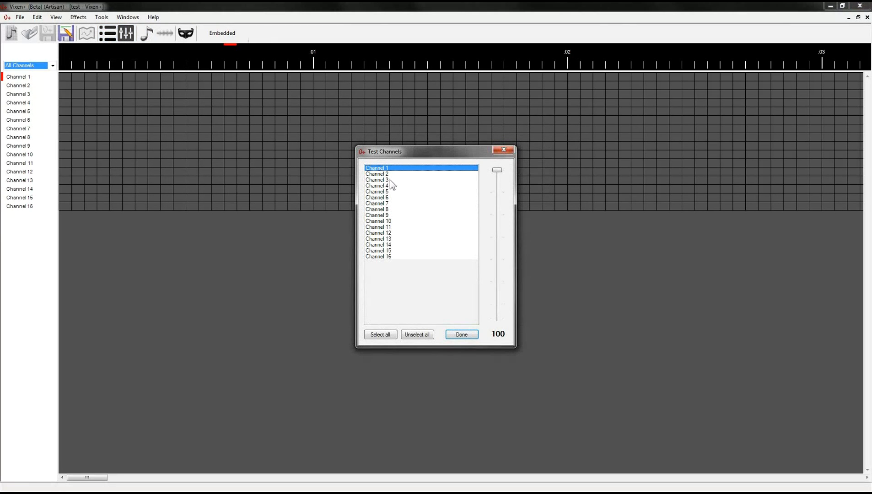
drag(497, 171, 504, 130)
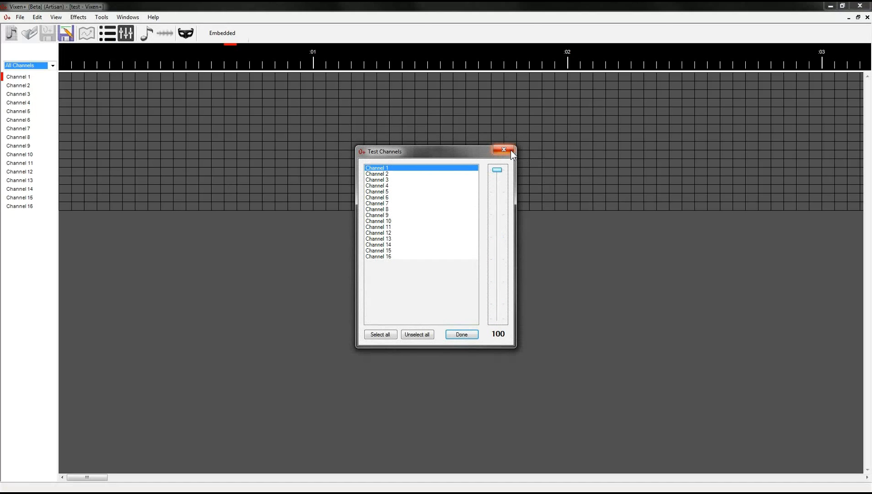
click(504, 150)
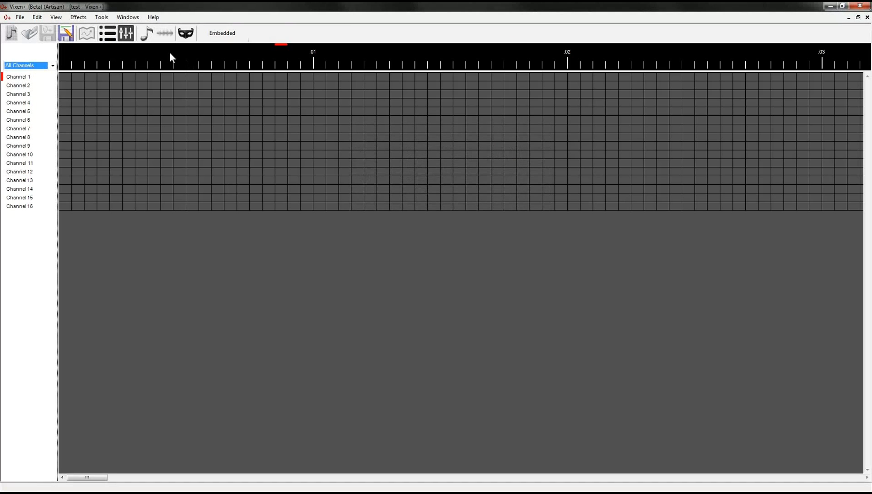
Try the master slider in the Test Console, return it to 0 and close the console
click(125, 33)
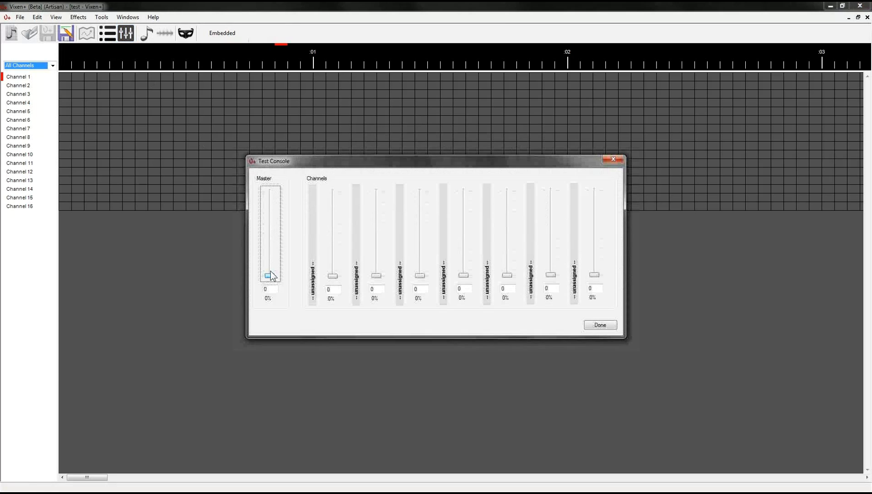
drag(270, 238, 274, 302)
click(605, 326)
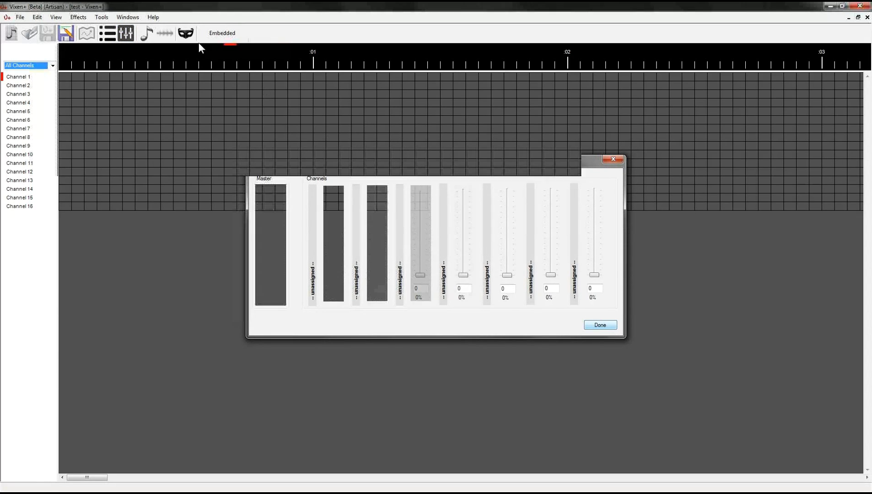
Examine the sequence's audio settings and its channel output mask, cancelling both dialogs without changes
click(148, 38)
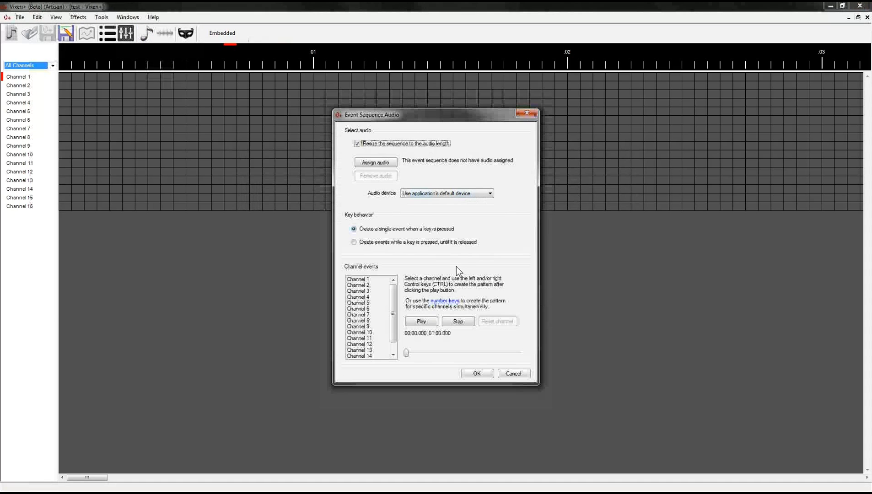
click(514, 373)
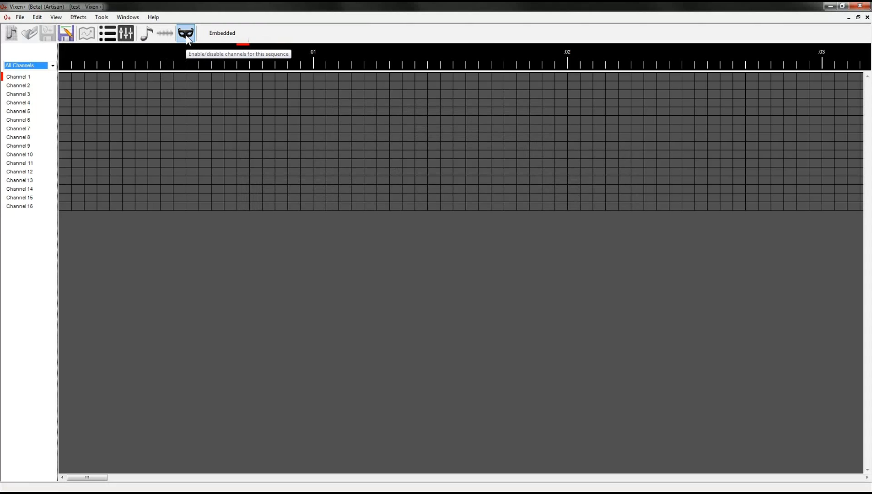
click(186, 35)
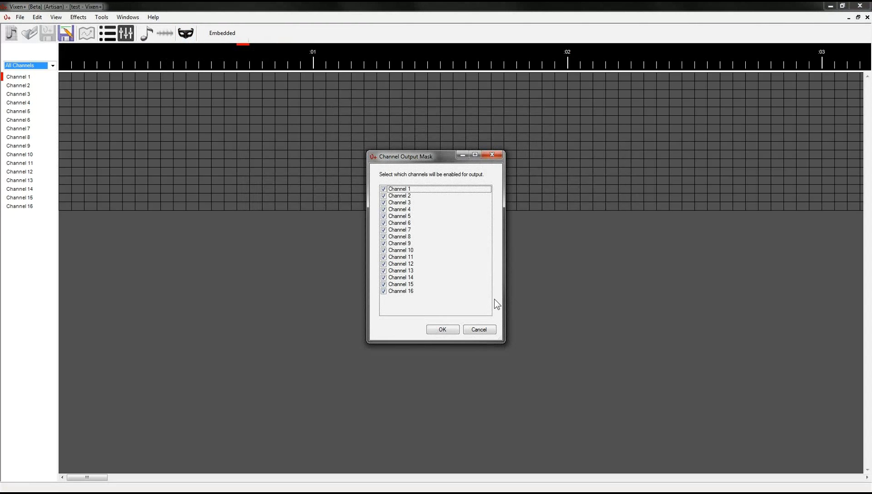
click(480, 330)
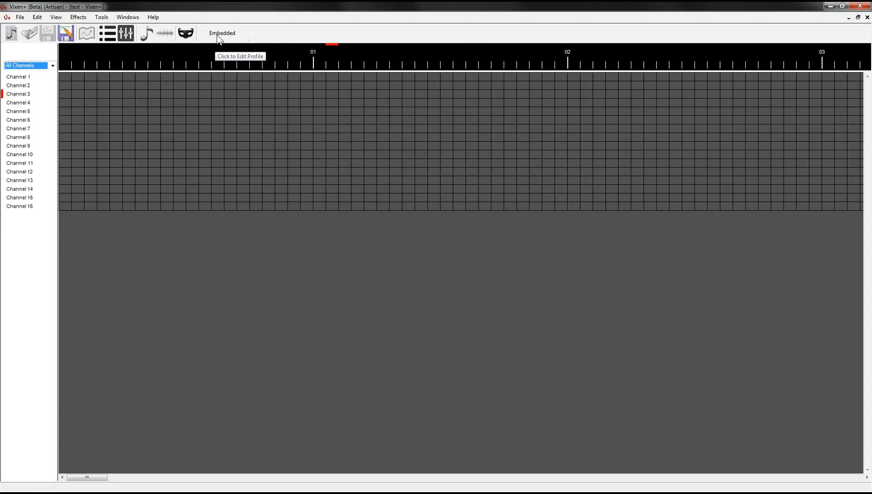
Close the test sequence and start the New Sequence Wizard
click(867, 19)
click(10, 20)
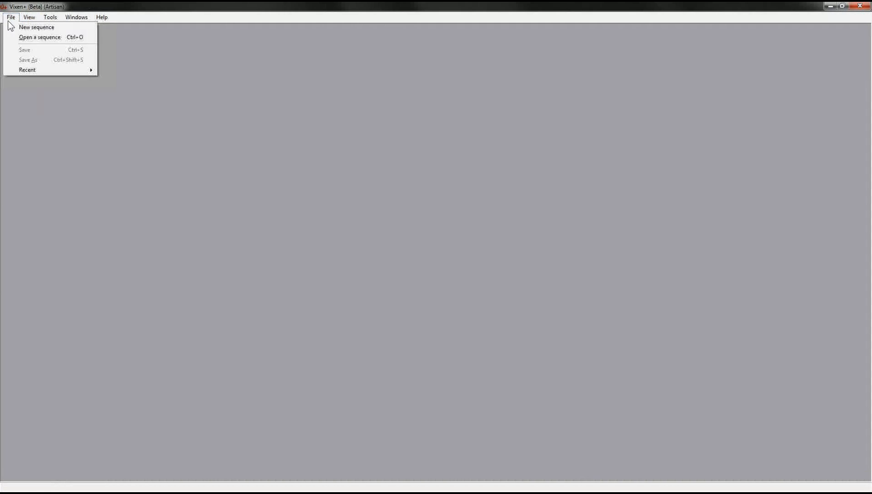
click(35, 28)
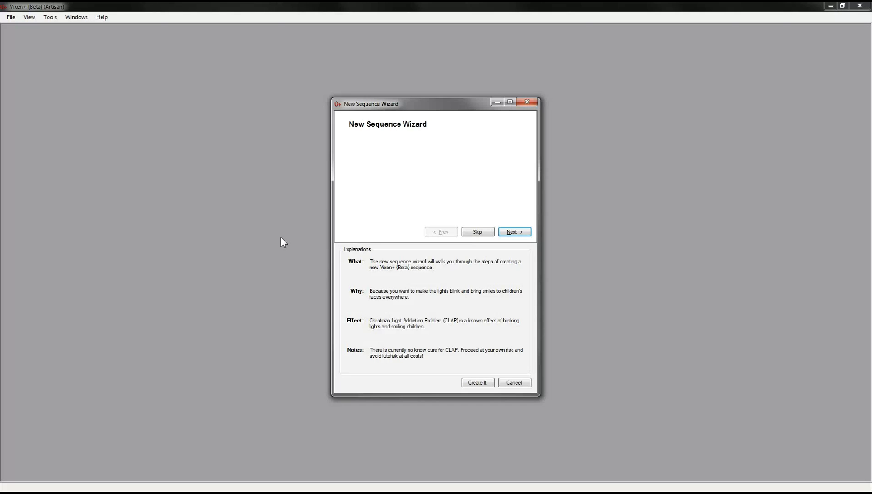
Keep the new sequence's event period at 50 milliseconds and proceed to the profile choice
click(513, 231)
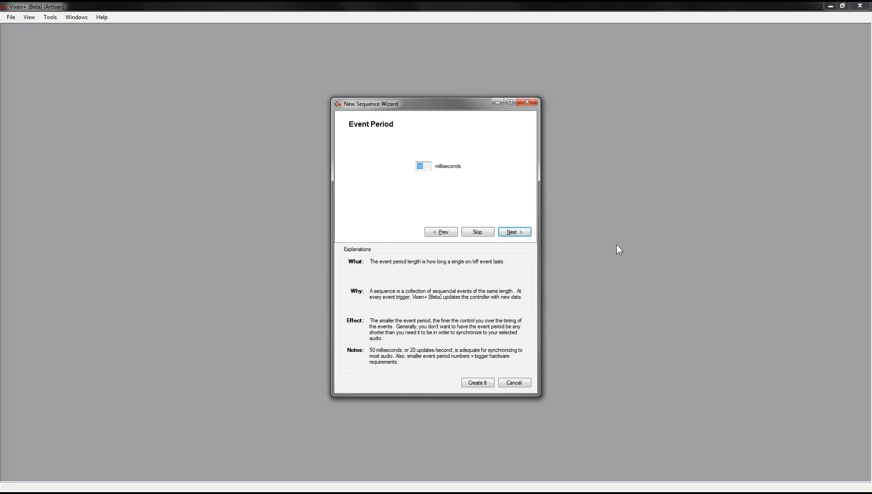
text(10)
key(BackSpace)
key(BackSpace)
text(50)
click(515, 232)
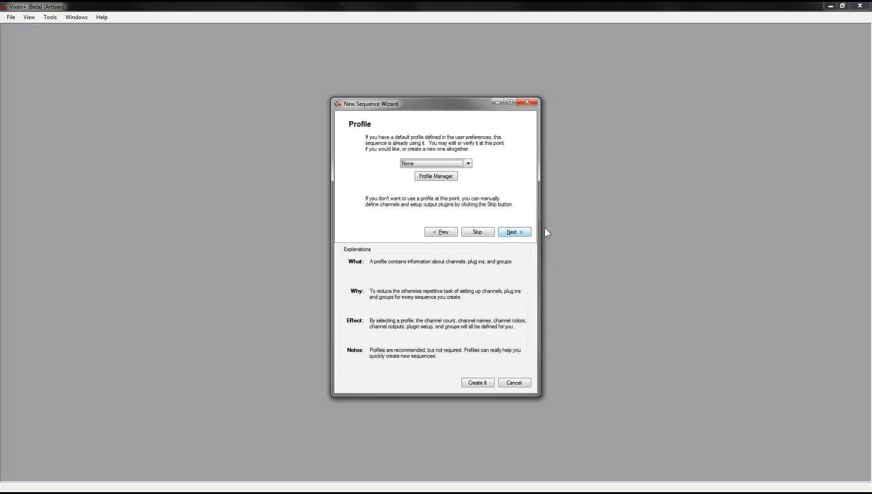
Select the Tutorial profile for the new sequence and proceed to the audio and event patterns page
click(469, 164)
click(412, 189)
click(522, 232)
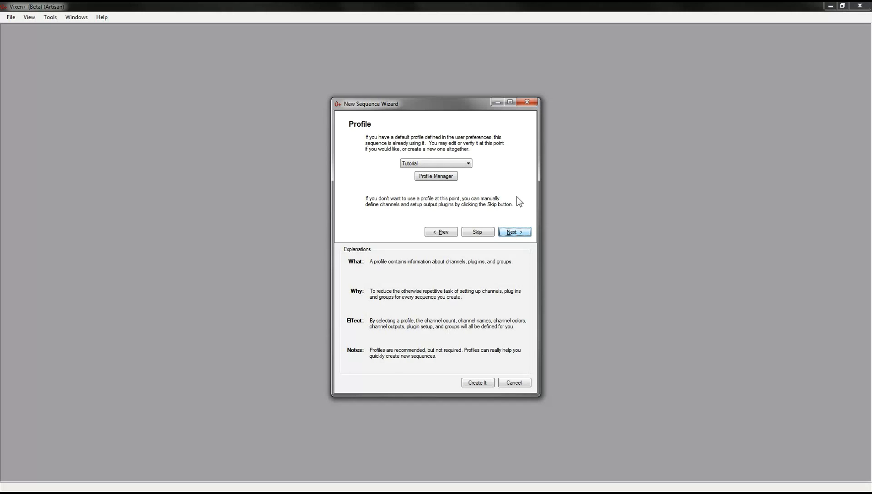
click(514, 230)
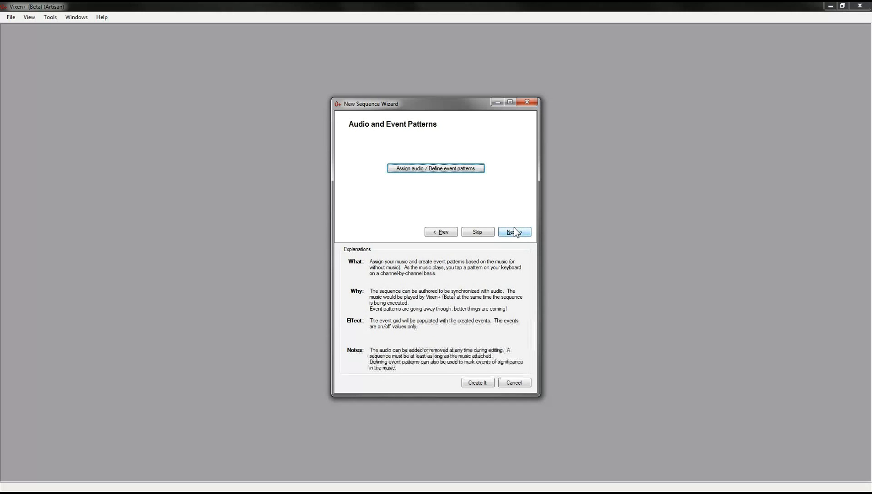
Paste the song _2011-01-Wizards in Winter.mp3 into the Audio folder and assign it as the sequence's audio
click(399, 167)
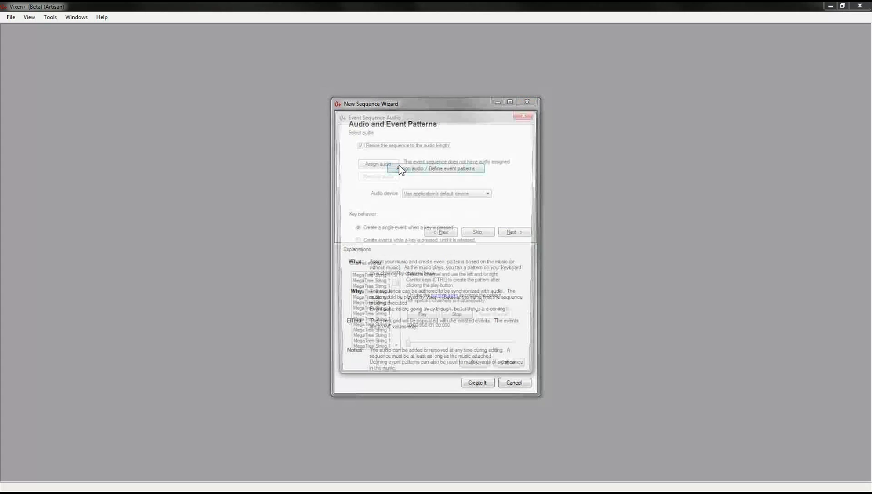
click(370, 163)
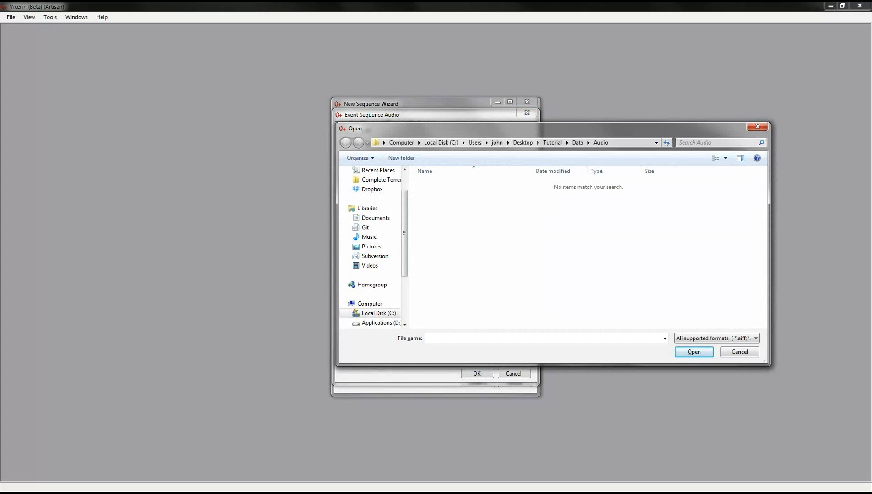
key(alt+Tab)
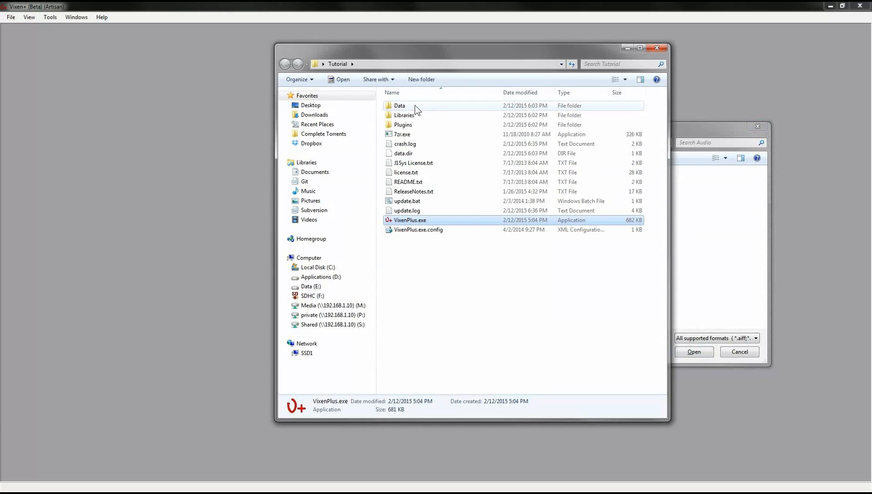
drag(424, 50, 402, 493)
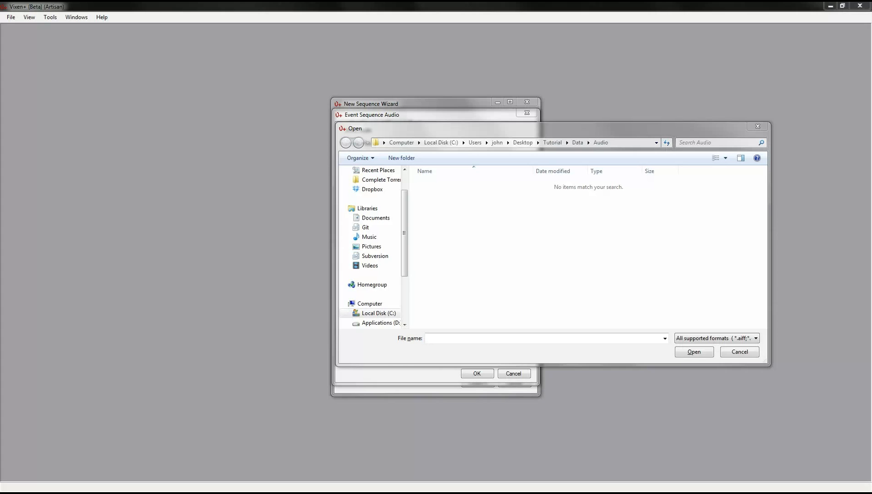
click(542, 239)
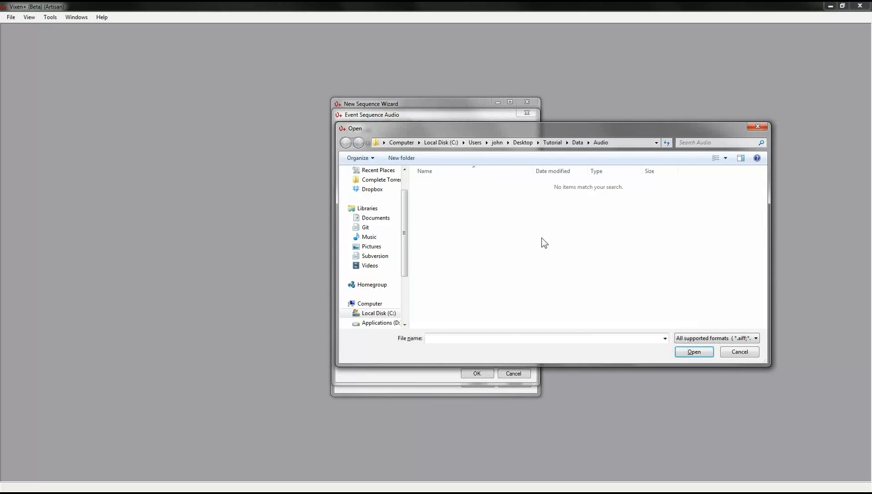
key(ctrl+v)
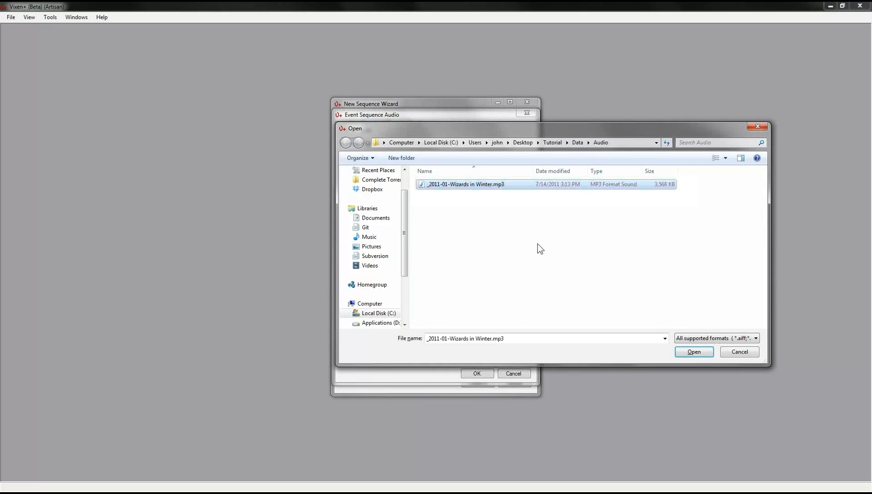
double_click(469, 185)
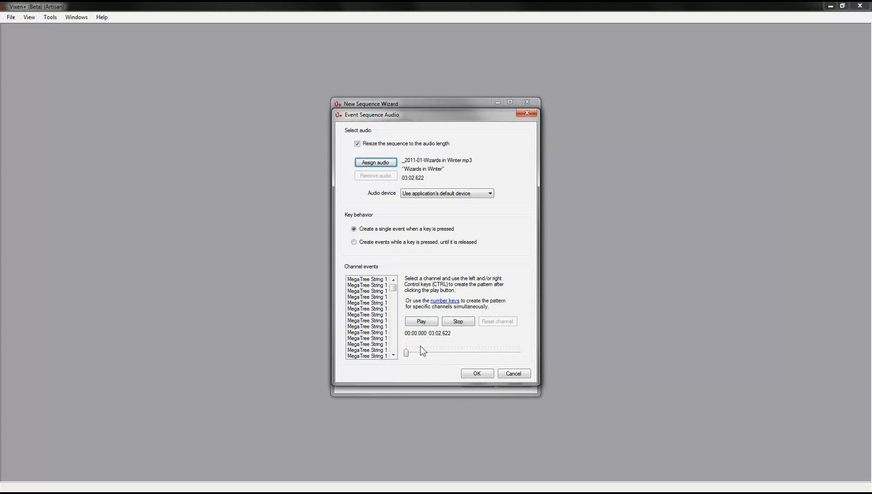
Play the assigned song briefly, stop playback and accept the event sequence audio settings
click(422, 322)
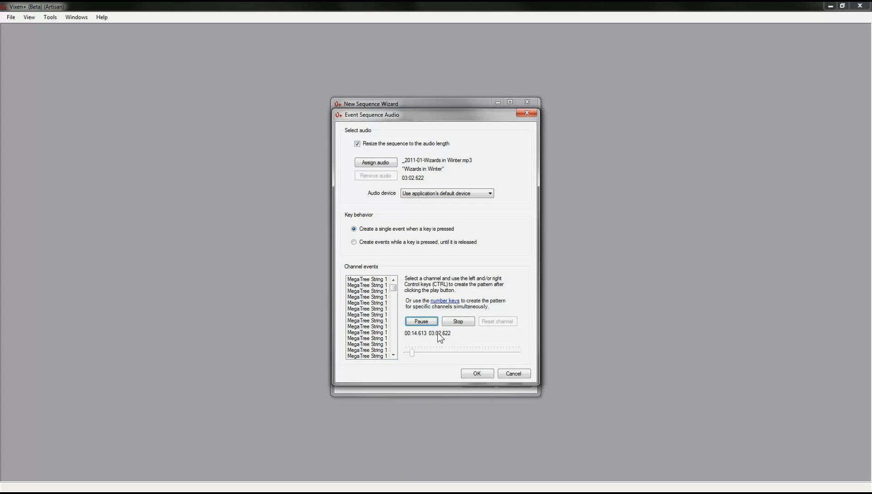
click(459, 323)
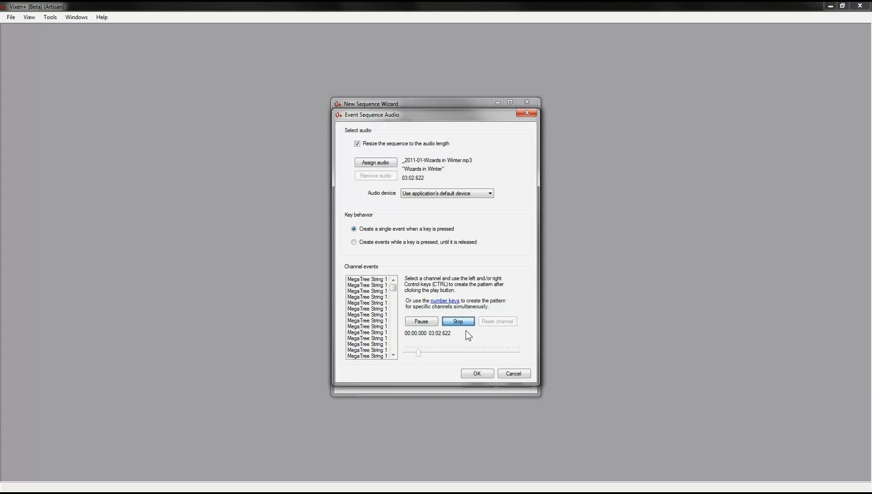
click(478, 374)
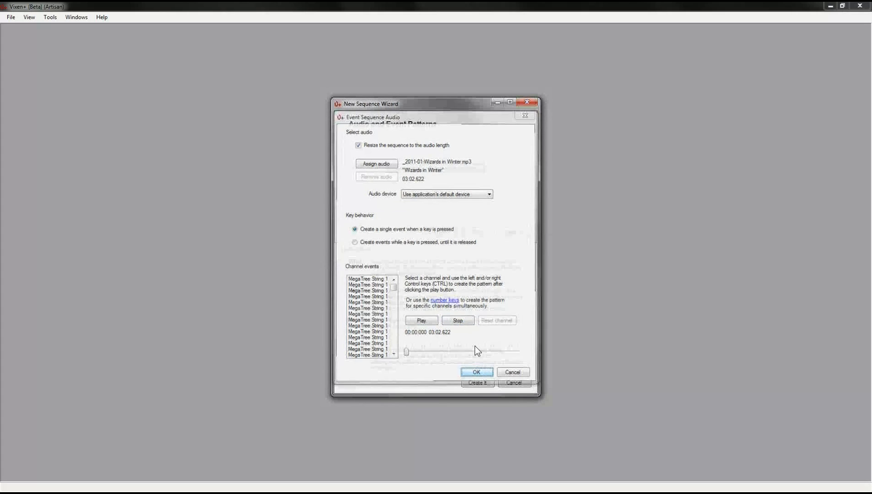
Round the sequence time up to 03:03.000 and create the sequence
click(514, 232)
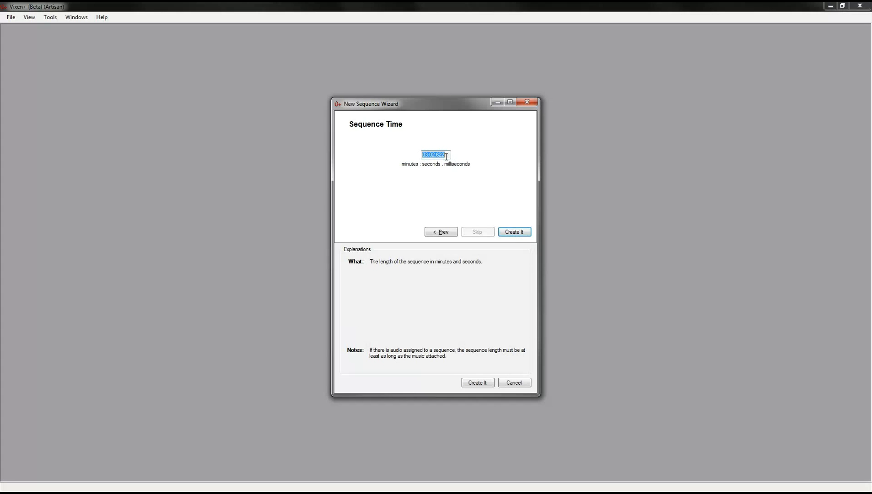
click(447, 156)
click(434, 155)
text(3.000)
click(514, 236)
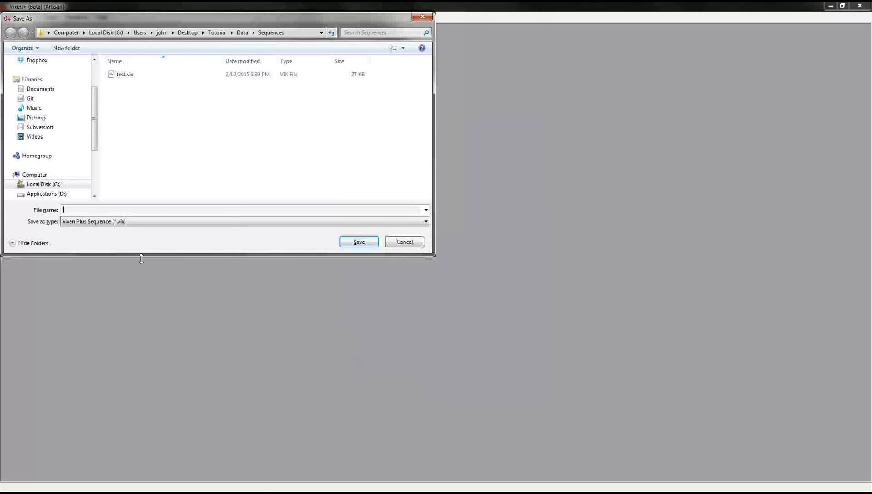
Save the new sequence as Tutorial in the Sequences folder
text(Tutorial)
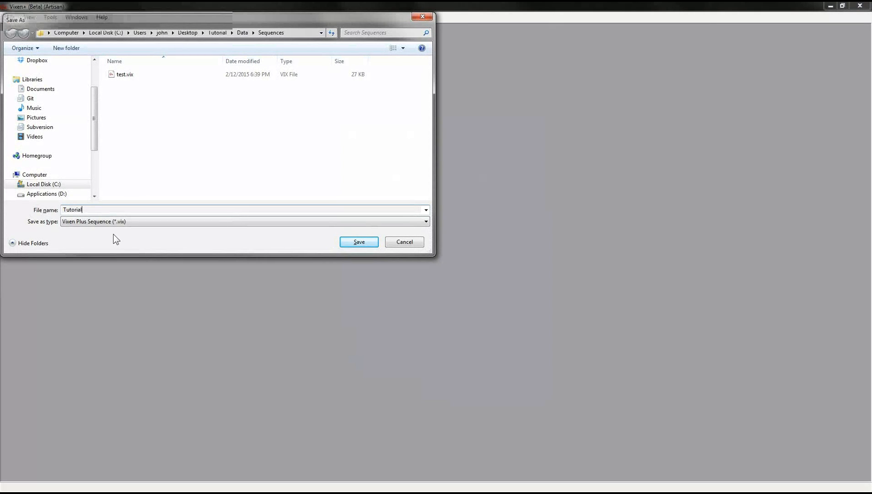
key(Return)
click(454, 284)
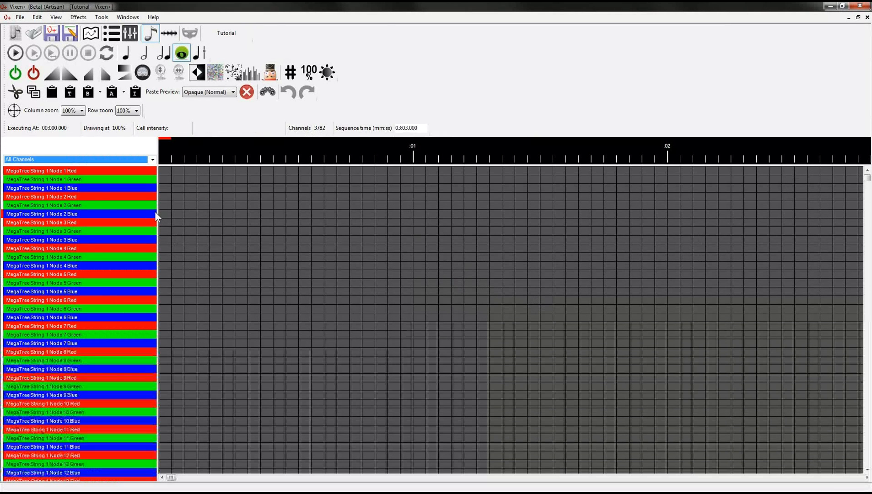
Narrow the channel name column and consolidate the toolbars into three rows, placing the zoom toolbar after the sequence time
drag(157, 212, 98, 214)
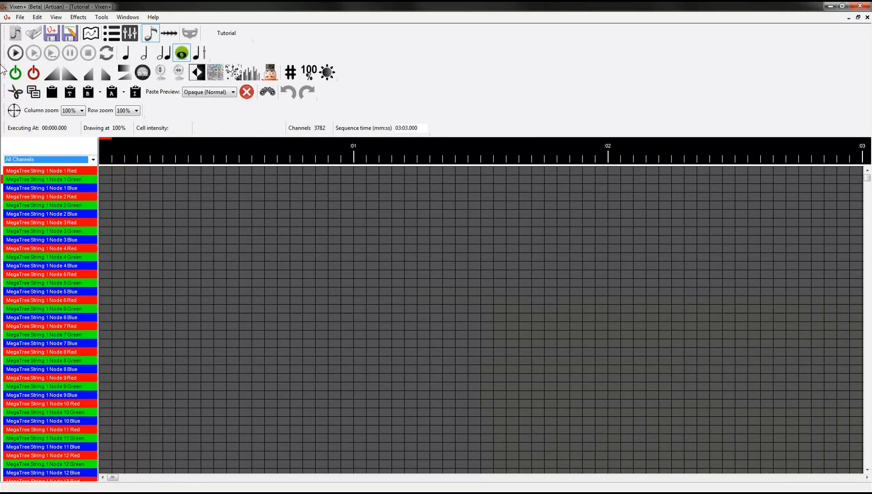
drag(4, 54, 247, 29)
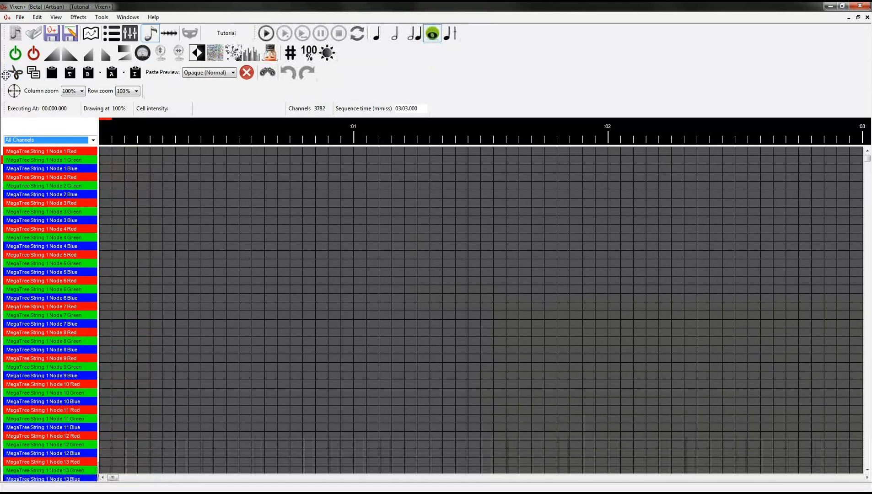
drag(5, 72, 344, 52)
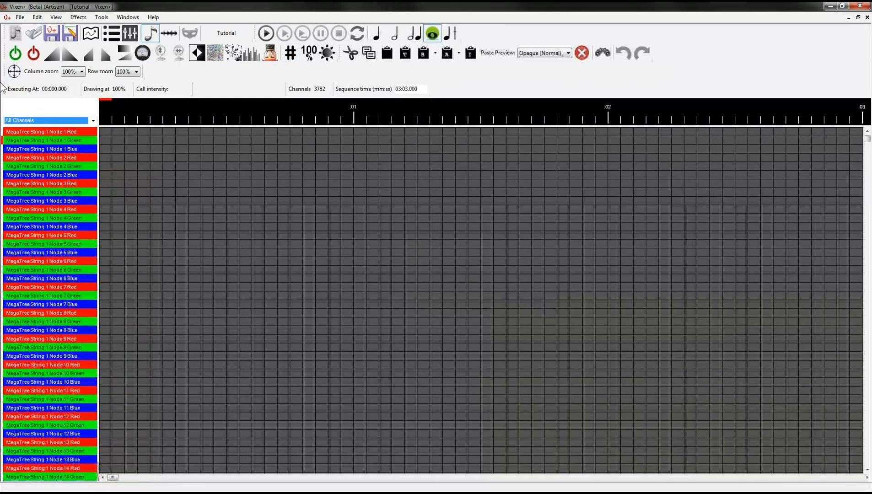
drag(3, 72, 302, 71)
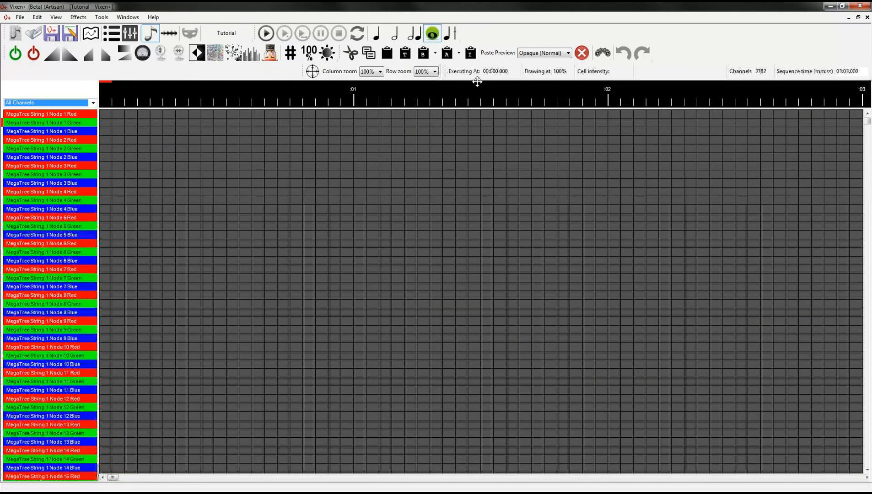
drag(497, 72, 415, 62)
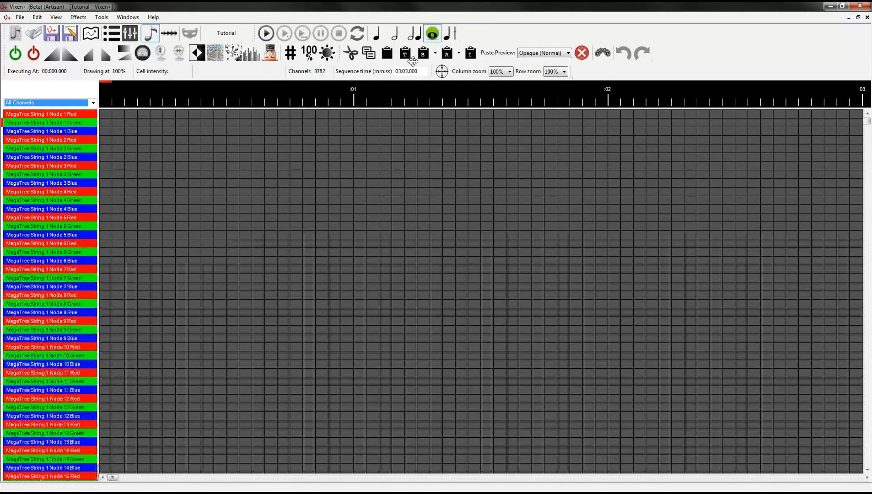
Toggle the toolbars' Lock Position option on and off, leaving the toolbars locked
click(54, 16)
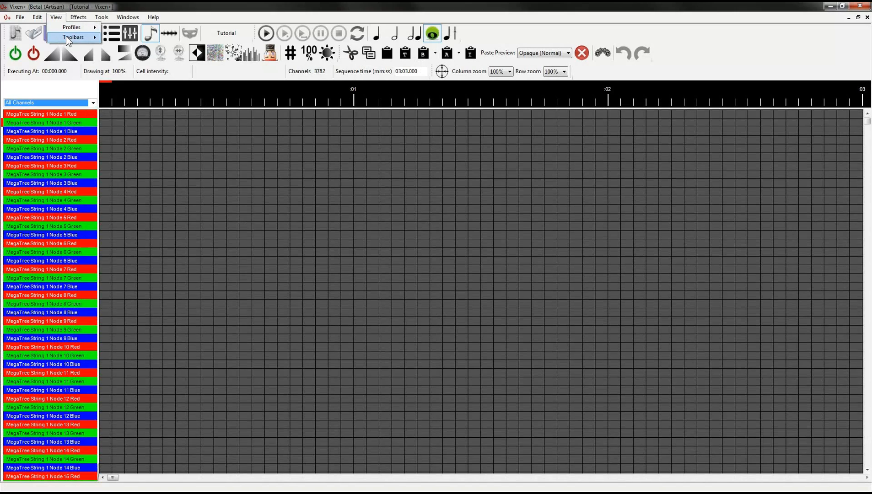
mouse_move(66, 35)
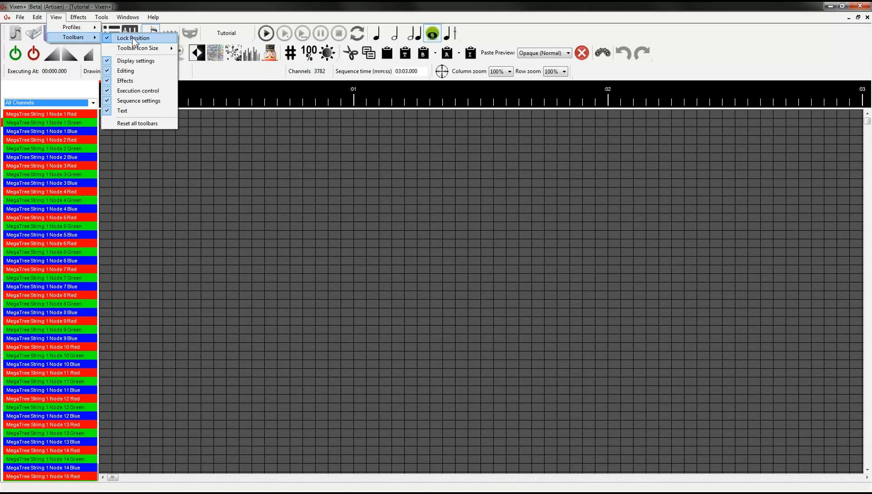
click(133, 38)
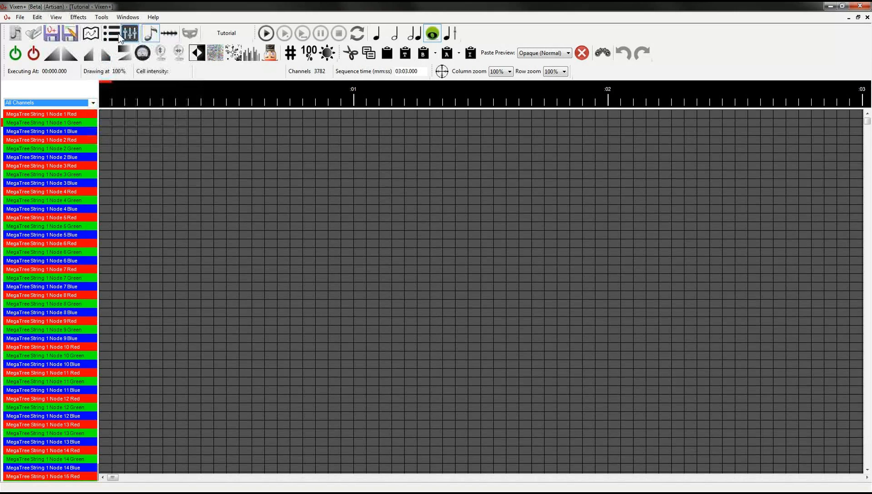
click(53, 18)
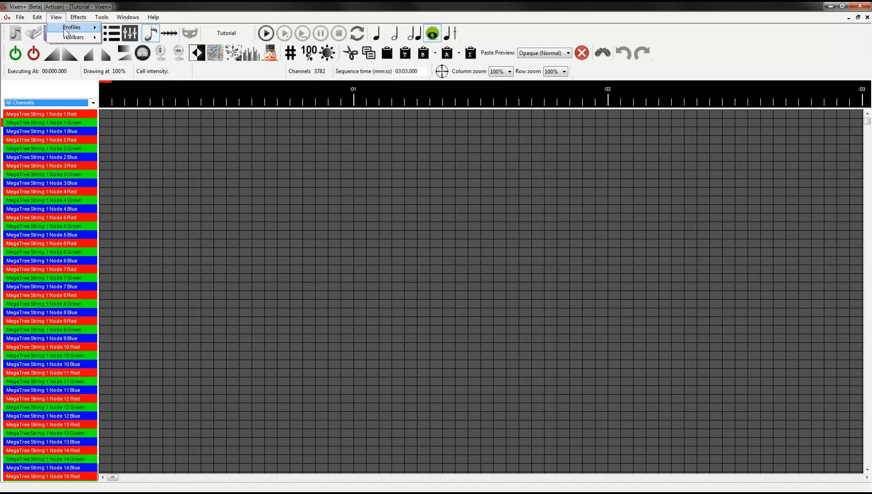
mouse_move(67, 36)
click(136, 39)
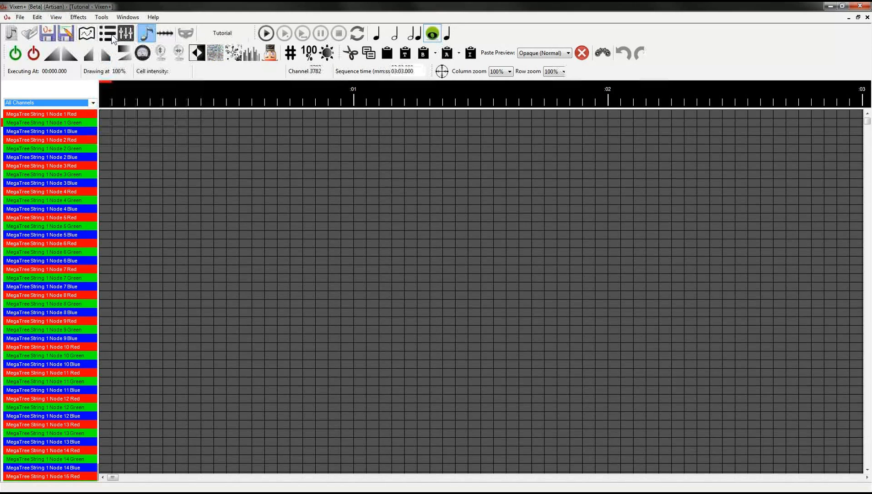
click(56, 17)
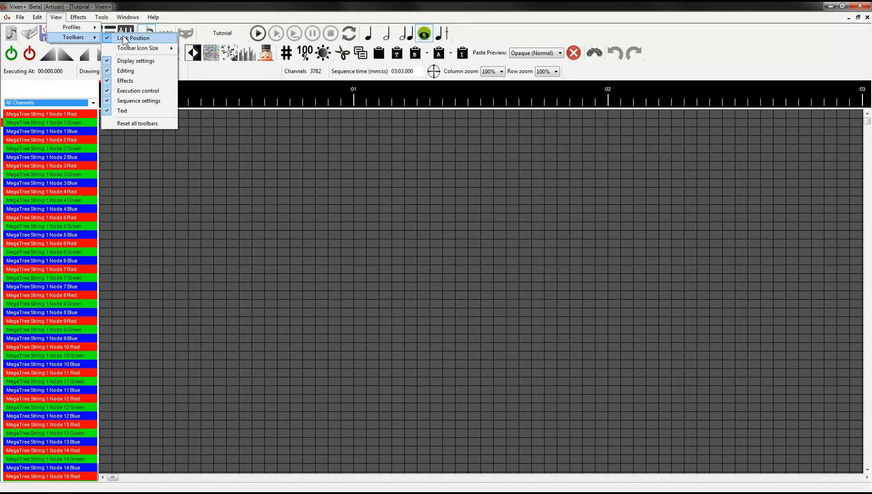
click(124, 36)
click(56, 17)
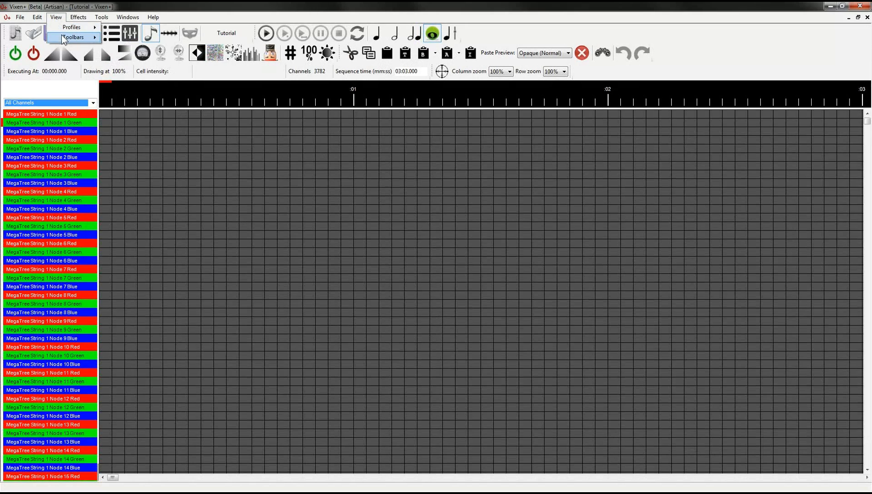
mouse_move(61, 37)
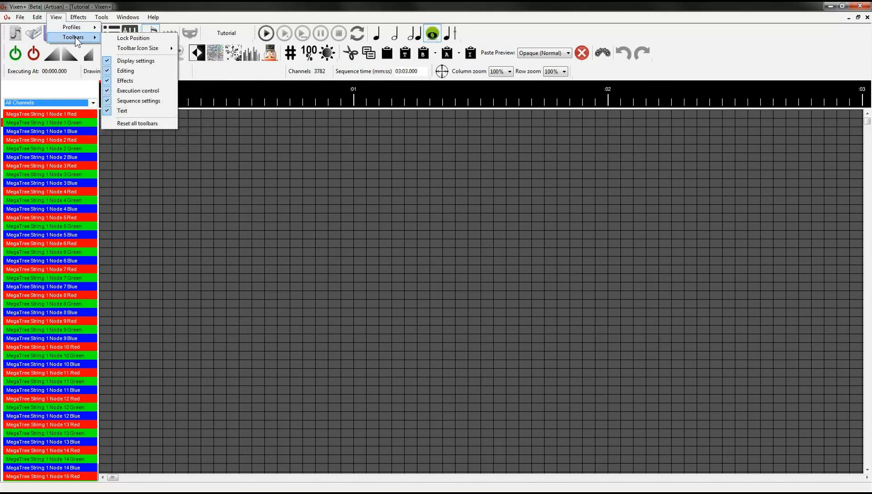
click(138, 39)
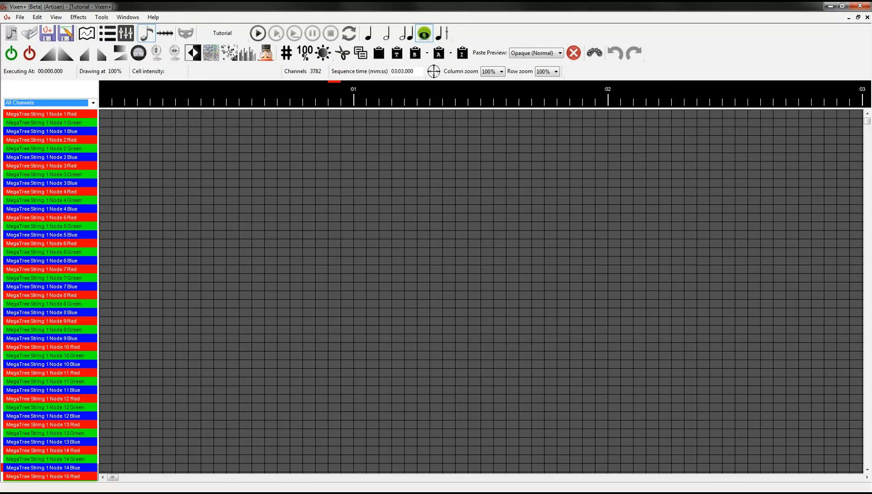
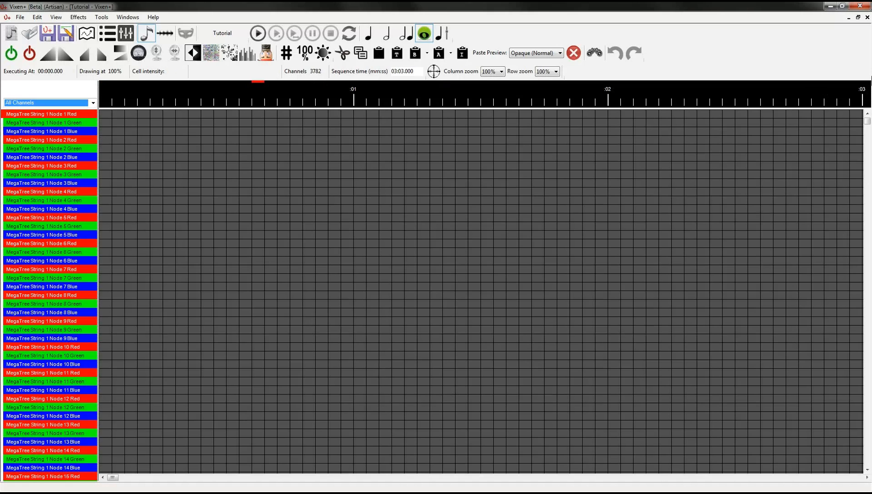
Restore the maximized program window to its smaller size and move it away from the desktop's corner
double_click(742, 6)
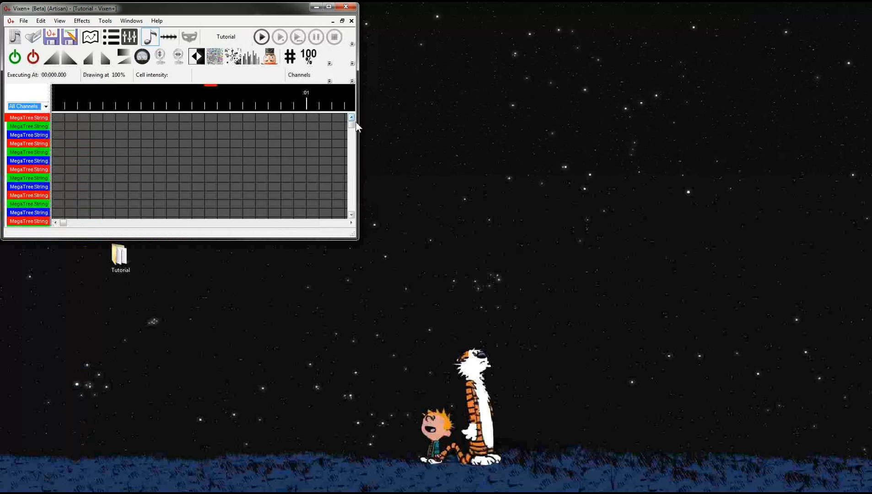
drag(180, 13, 368, 76)
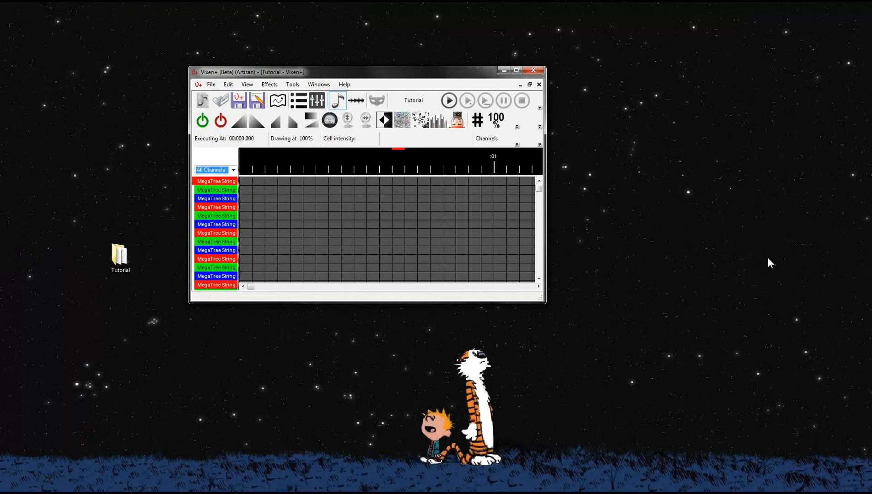
Maximize the program window, save the Tutorial sequence and dismiss the confirmation
click(515, 70)
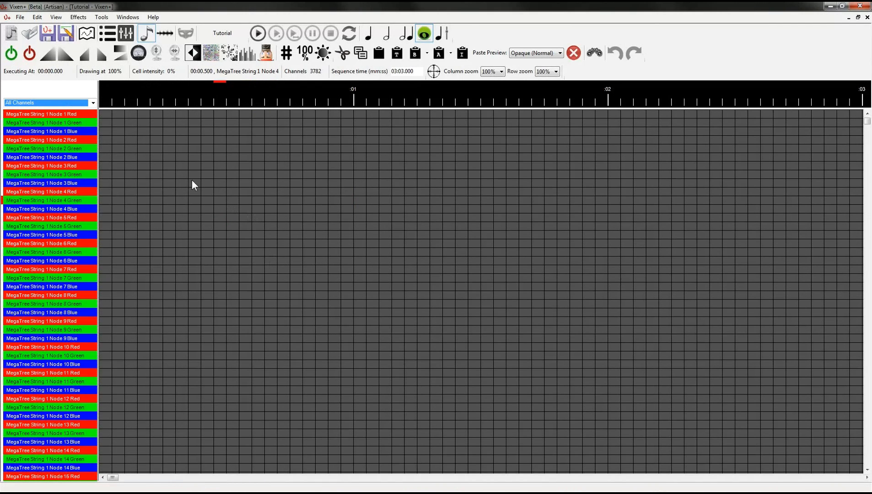
click(46, 33)
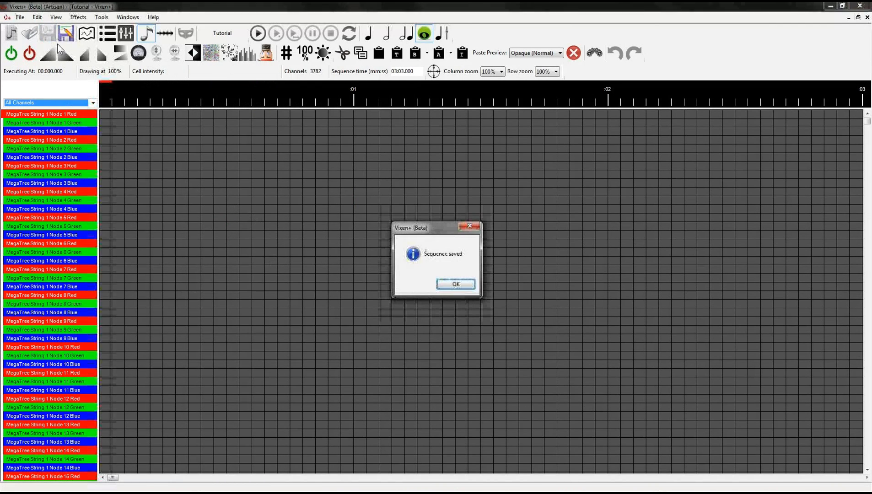
click(457, 285)
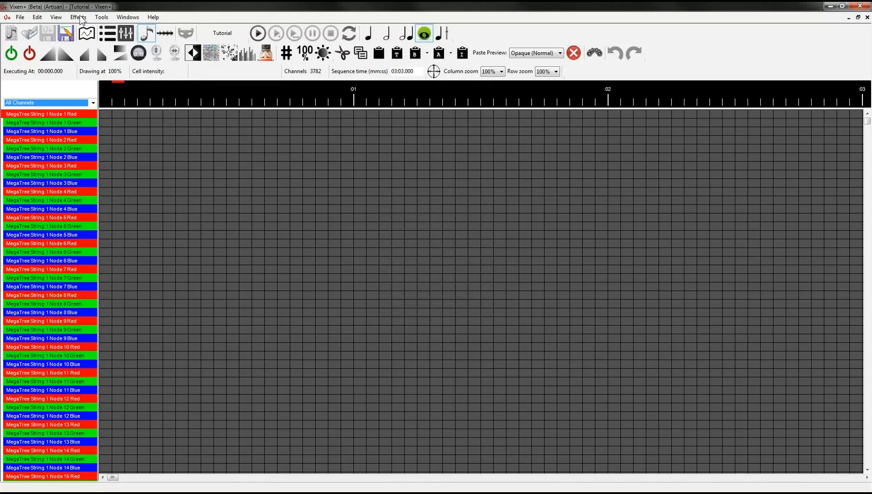
Disable Show save confirmation in the Sequence Editing preferences and apply the change
click(101, 18)
click(121, 40)
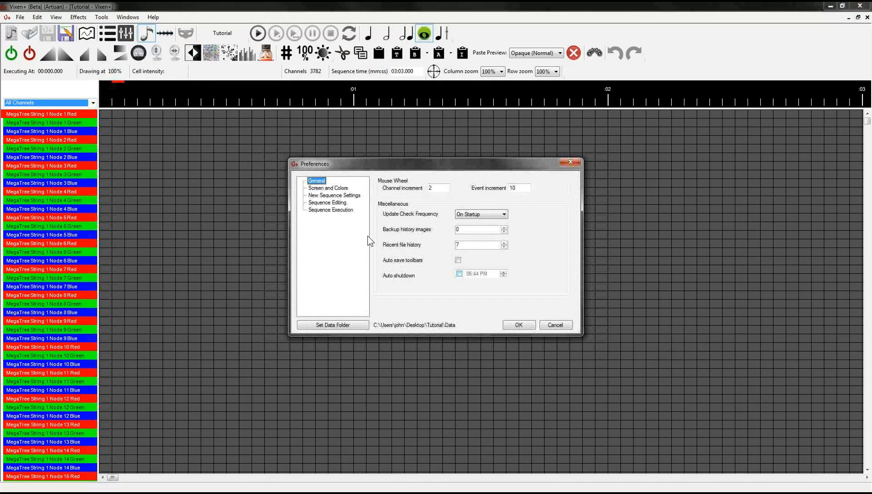
click(333, 202)
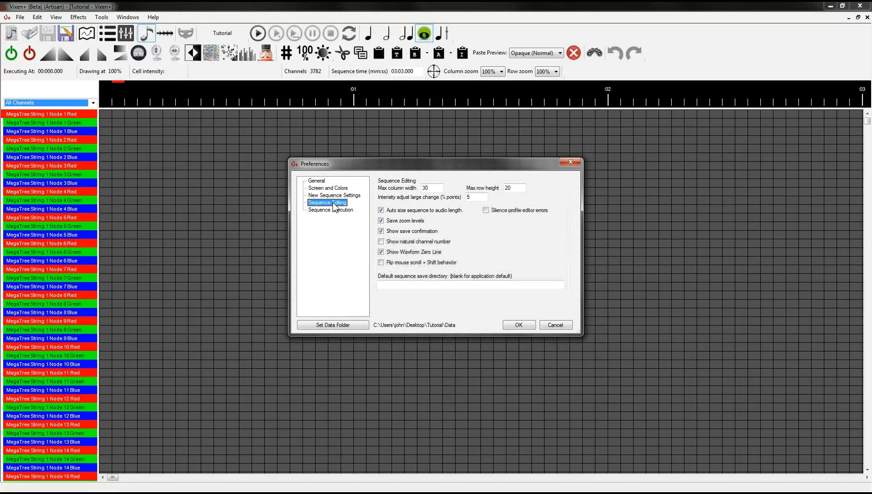
click(381, 232)
click(518, 325)
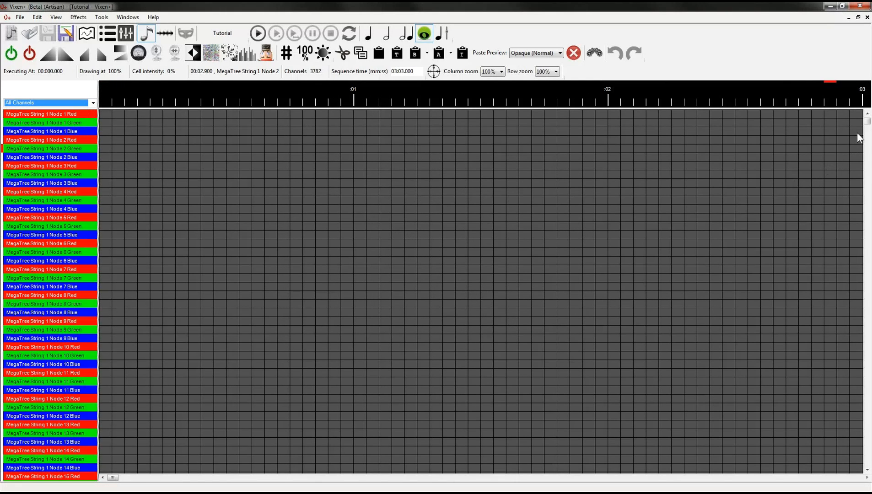
Look through the full channel list at 100% and 20% row zoom, restoring the row zoom to 100%
drag(868, 121, 867, 471)
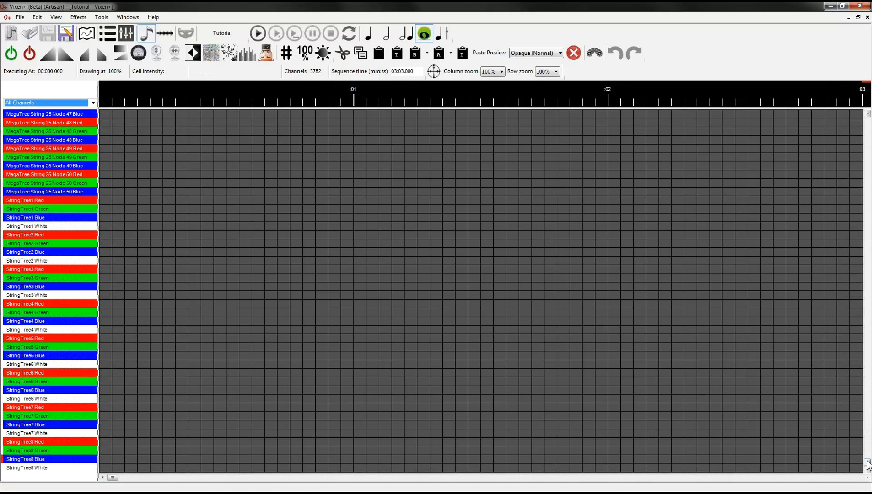
drag(868, 463, 870, 120)
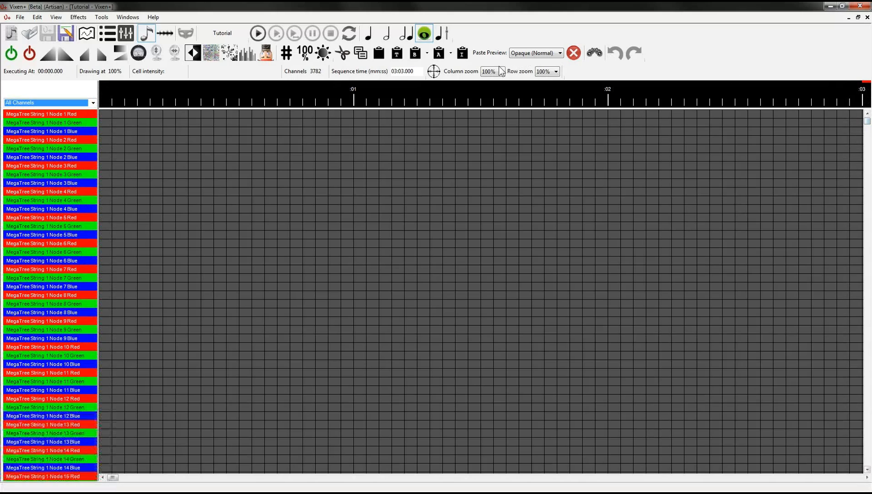
click(556, 71)
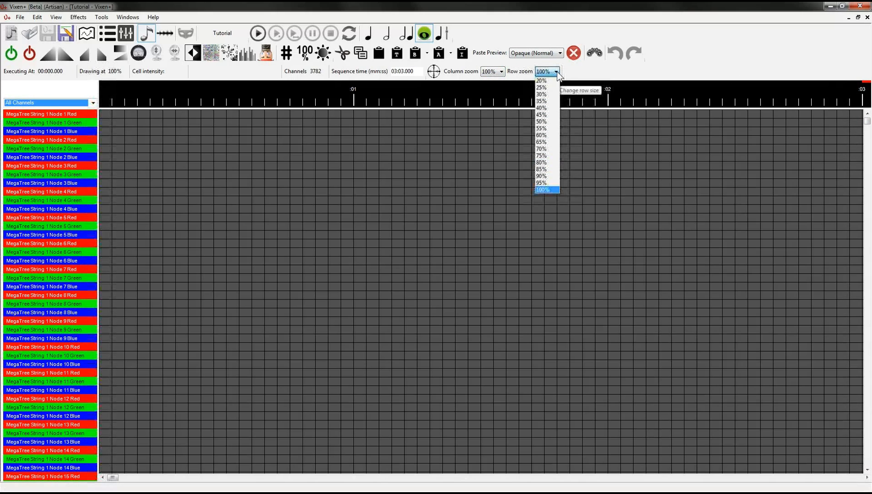
click(549, 82)
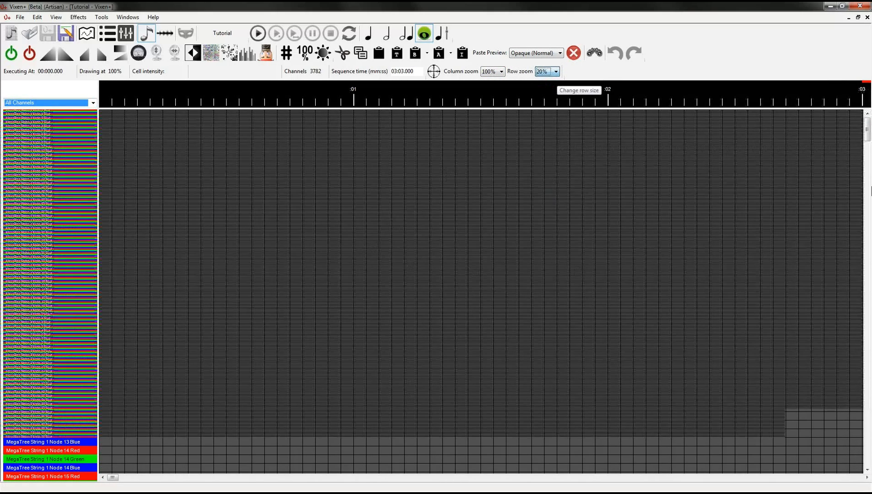
mouse_move(868, 138)
mouse_down()
mouse_move(870, 463)
mouse_move(868, 131)
mouse_up()
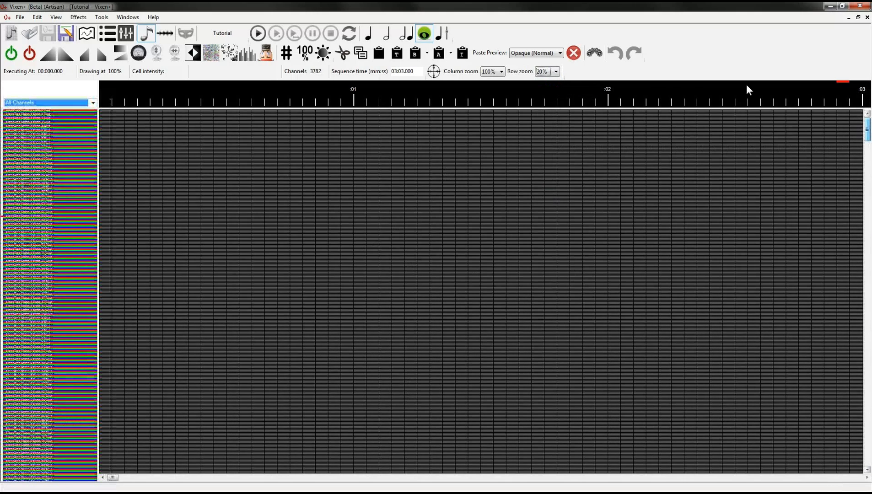
click(556, 71)
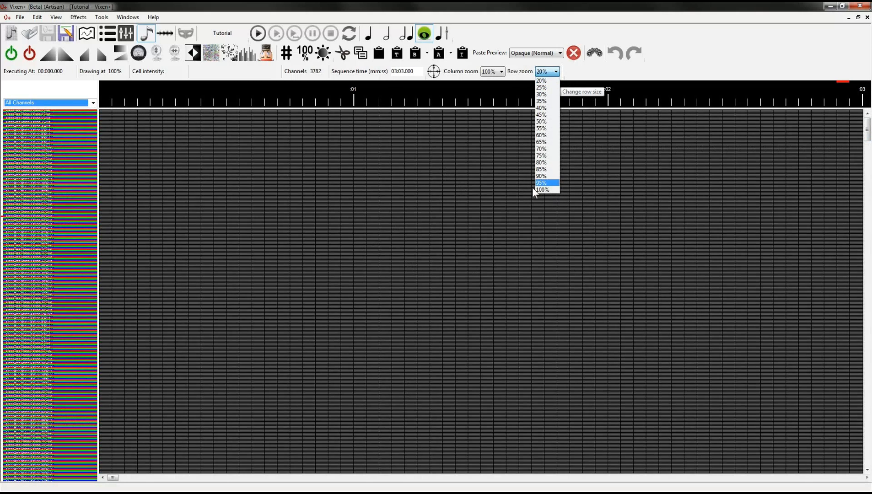
click(545, 189)
Show only the MT-String1 channel group and set its row zoom to 30% after trying 20%
click(93, 103)
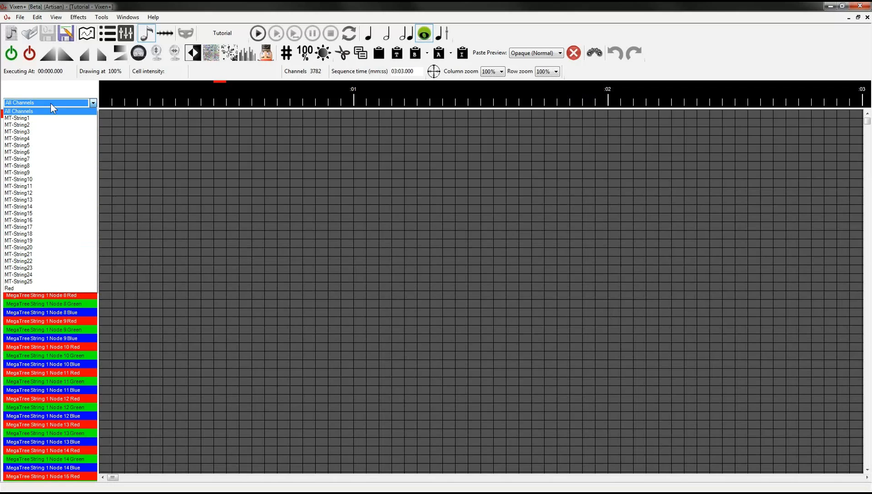
click(30, 117)
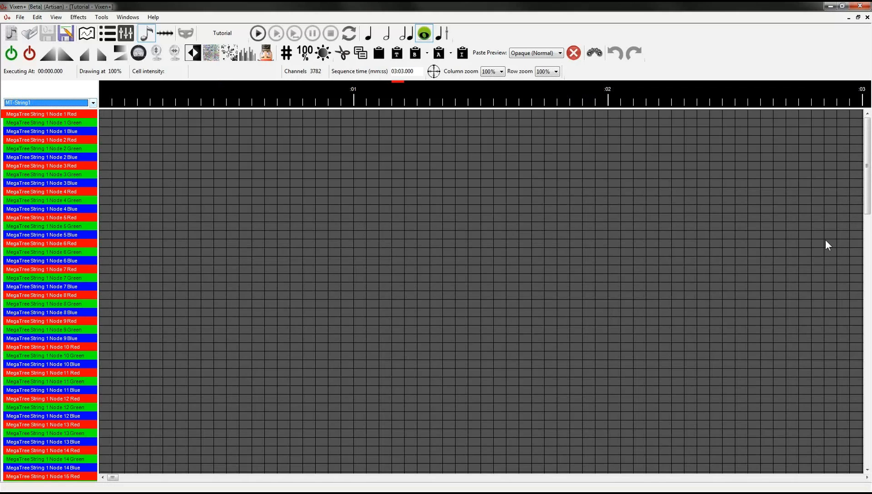
drag(865, 167, 870, 115)
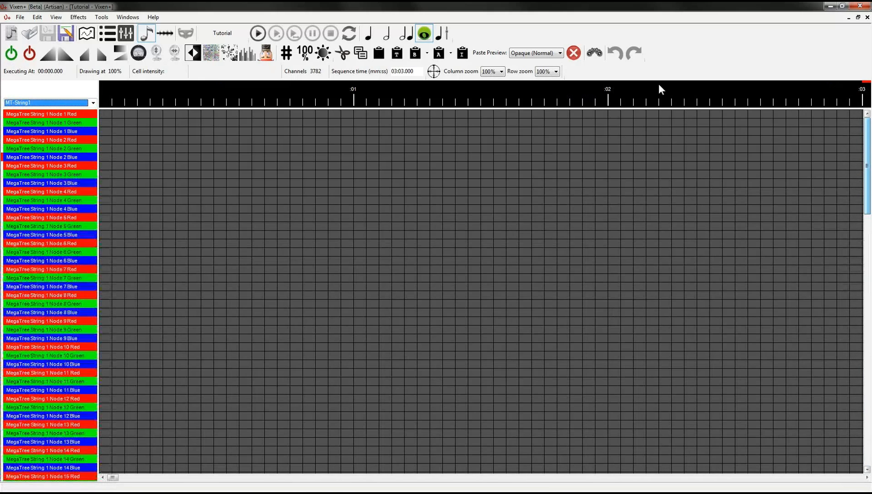
click(554, 72)
click(551, 81)
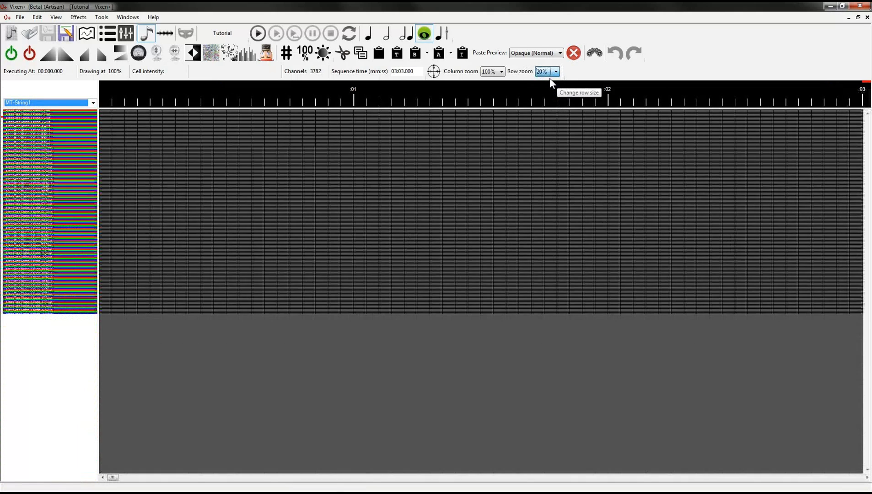
click(556, 71)
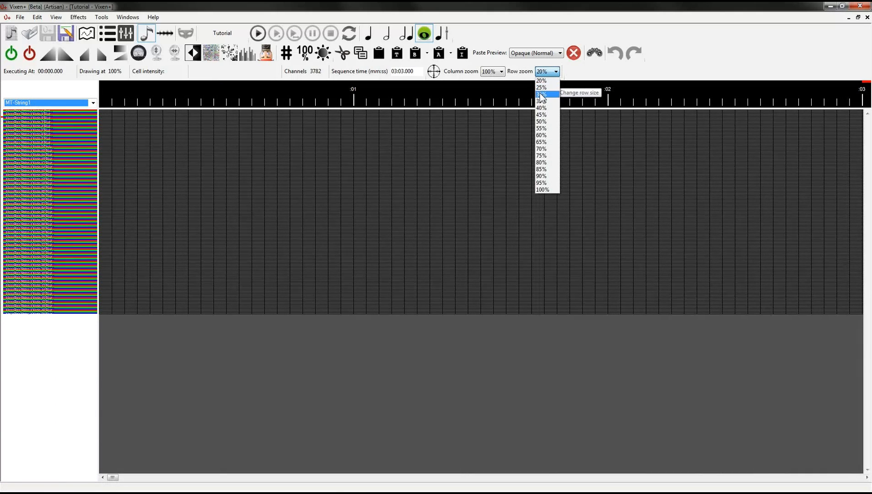
click(540, 93)
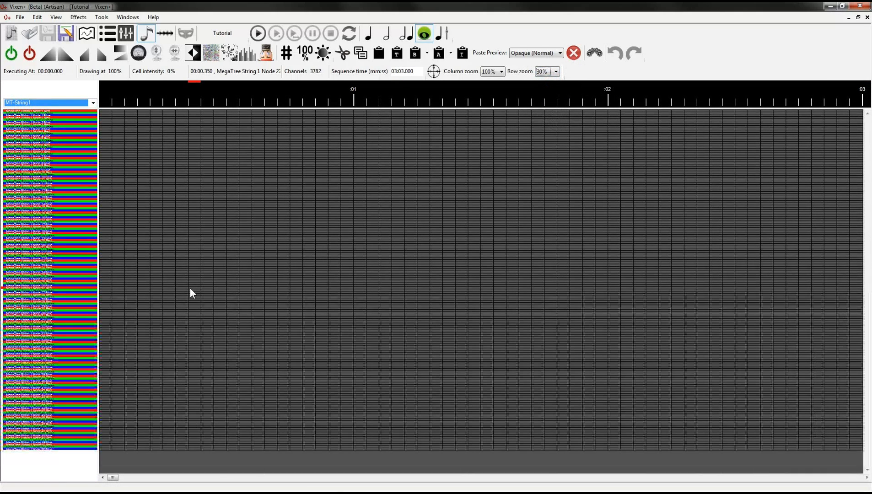
Switch the channel group display to All Channels and back to MT-String1 to compare their stored zoom levels
click(93, 104)
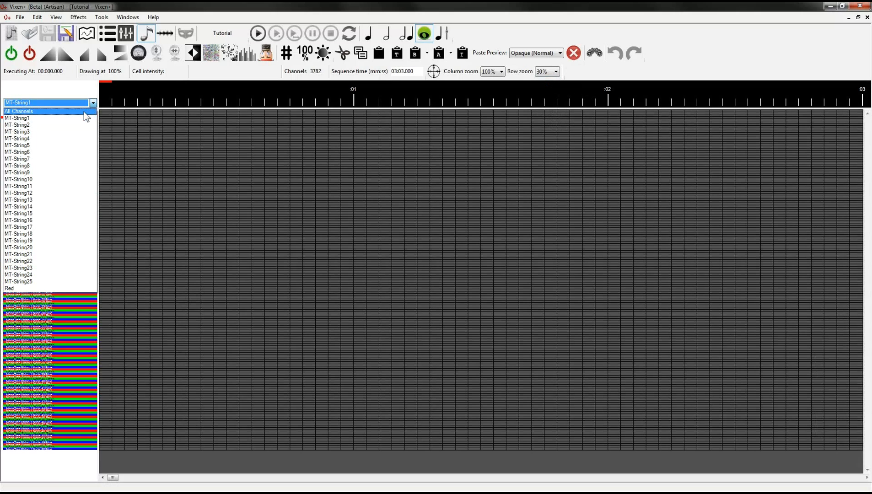
click(84, 112)
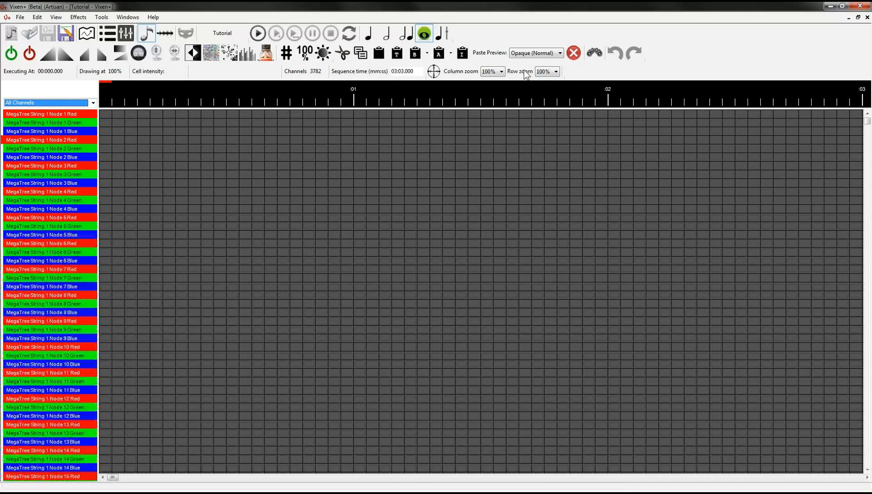
click(92, 103)
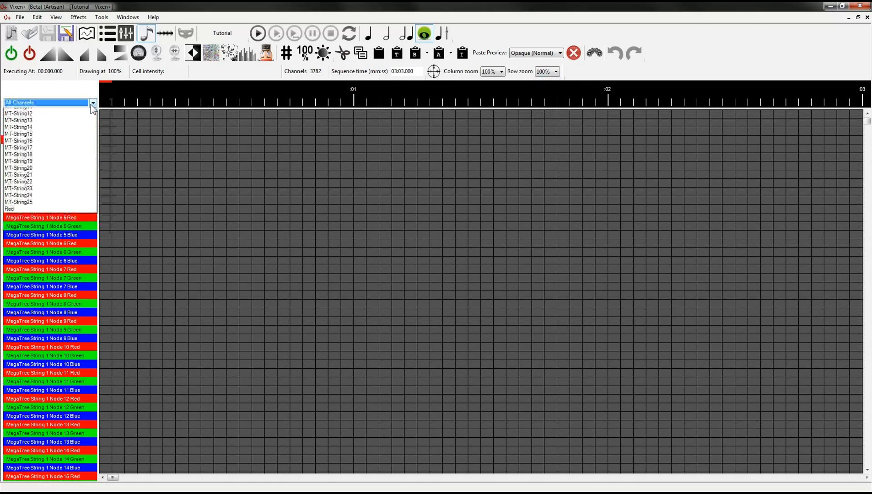
click(44, 118)
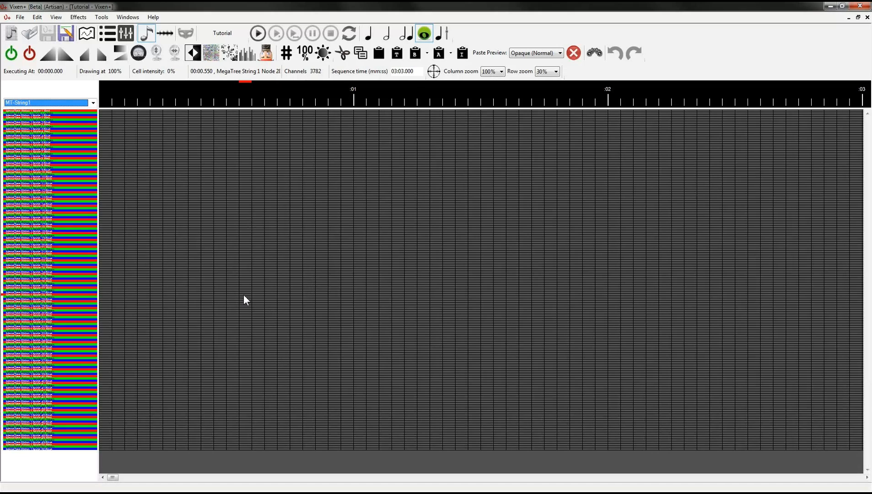
Set the MT-String1 group's column zoom to 50% after trying 60%
click(503, 70)
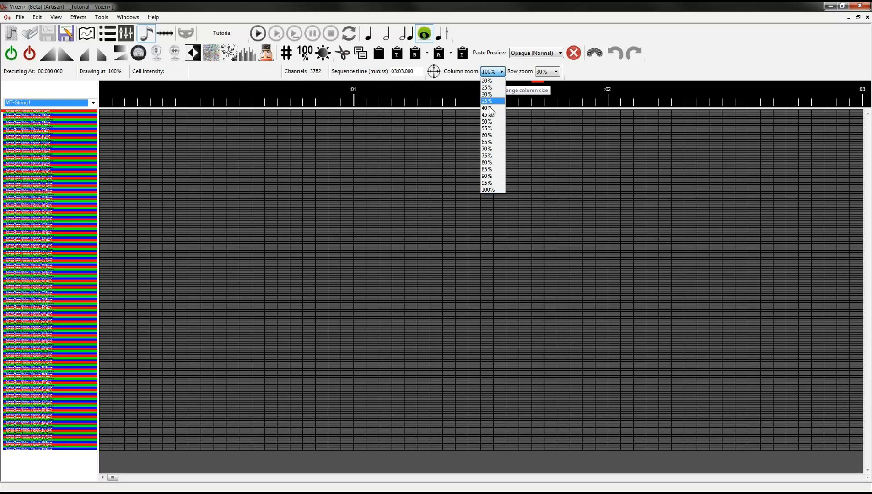
click(489, 135)
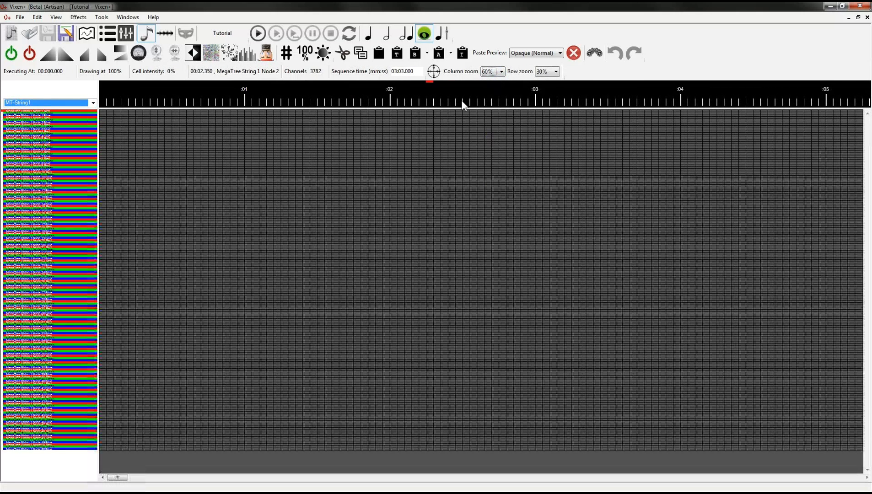
click(502, 72)
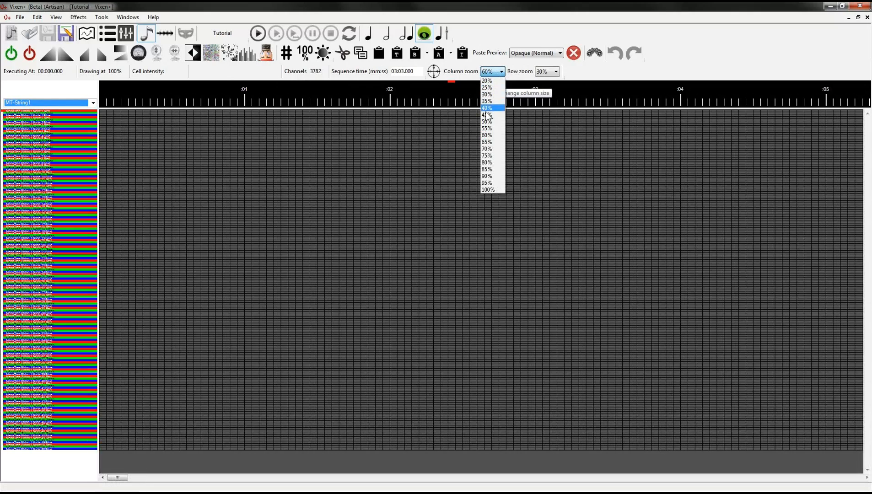
click(487, 121)
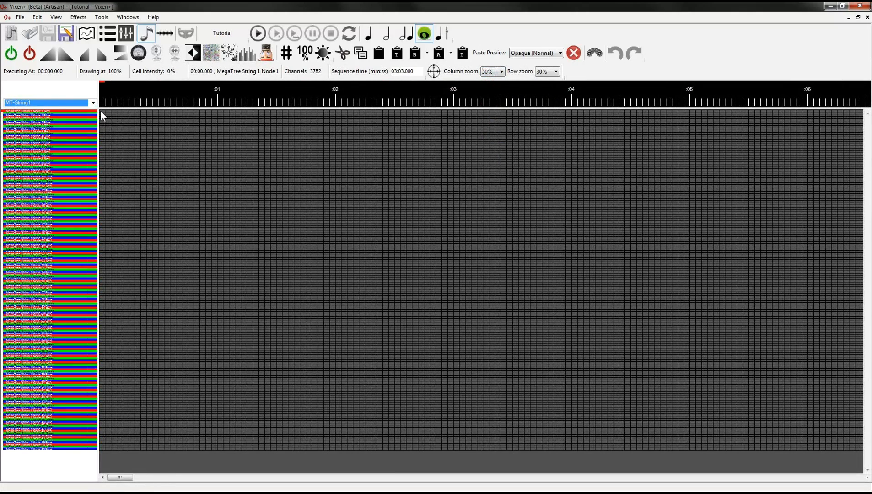
Select the first five seconds across all MT-String1 channels and turn the cells on and back off
mouse_move(100, 110)
mouse_down()
mouse_move(444, 321)
mouse_move(556, 442)
mouse_move(742, 446)
mouse_move(699, 446)
mouse_move(715, 416)
mouse_move(680, 476)
mouse_move(691, 486)
mouse_move(691, 450)
mouse_move(687, 461)
mouse_up()
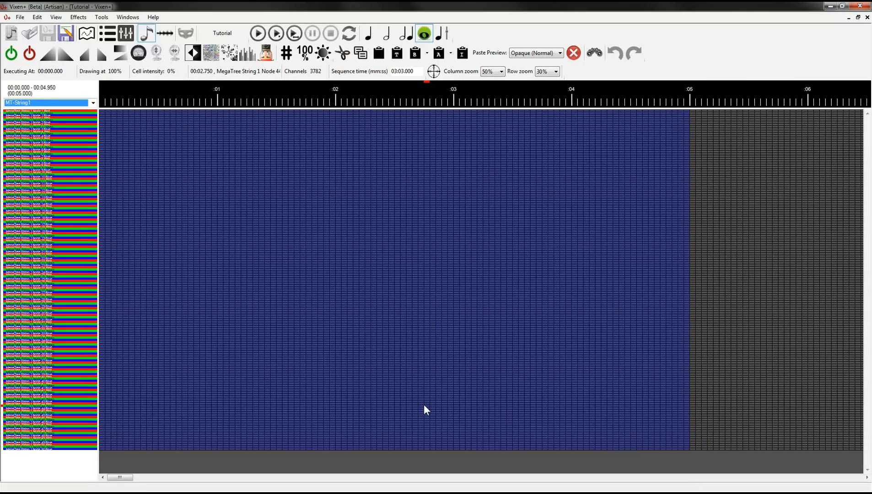
click(13, 54)
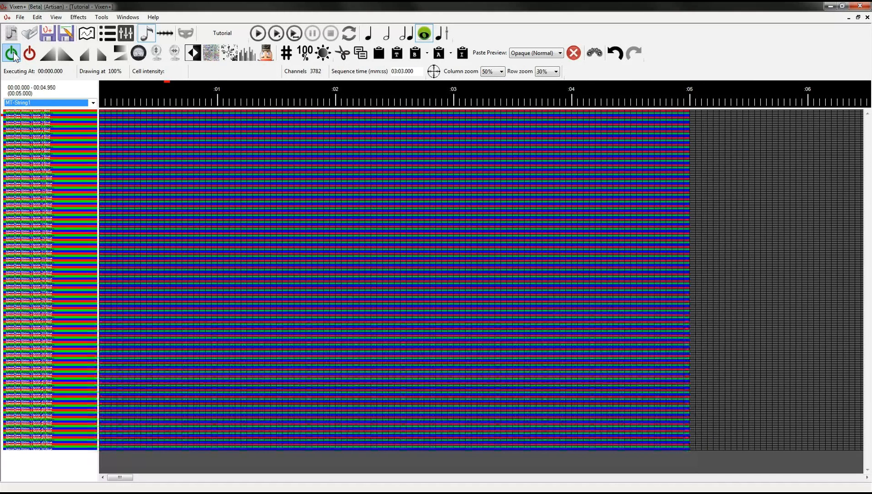
click(30, 54)
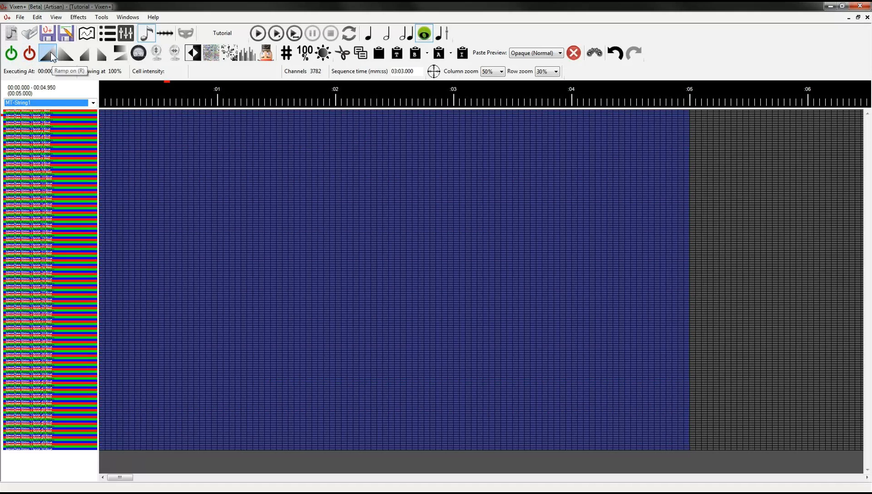
Apply a full ramp on to the selected cells and replace it with a full ramp off
click(51, 54)
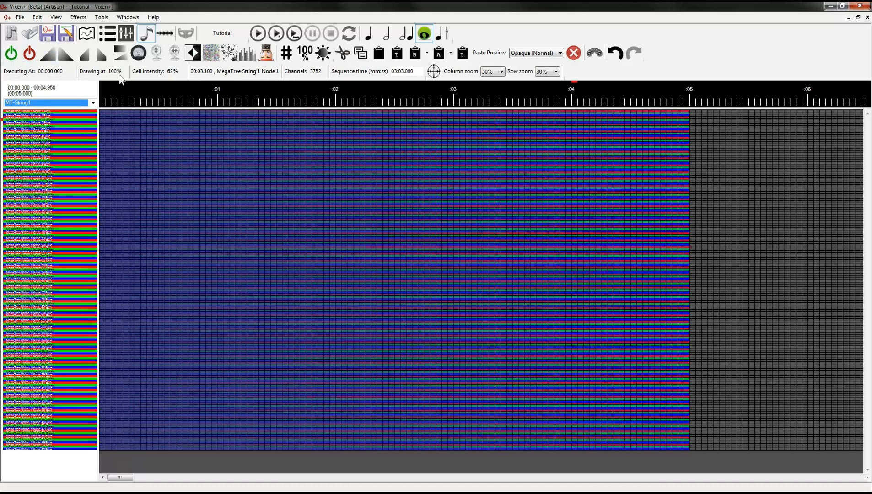
click(63, 53)
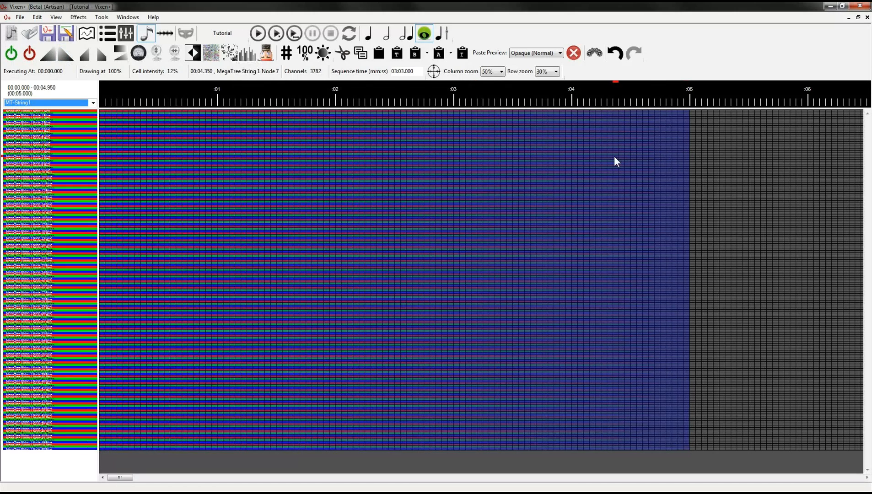
Apply a partial ramp on to the selected cells with a starting level of 30 and a reduced ending level
click(86, 56)
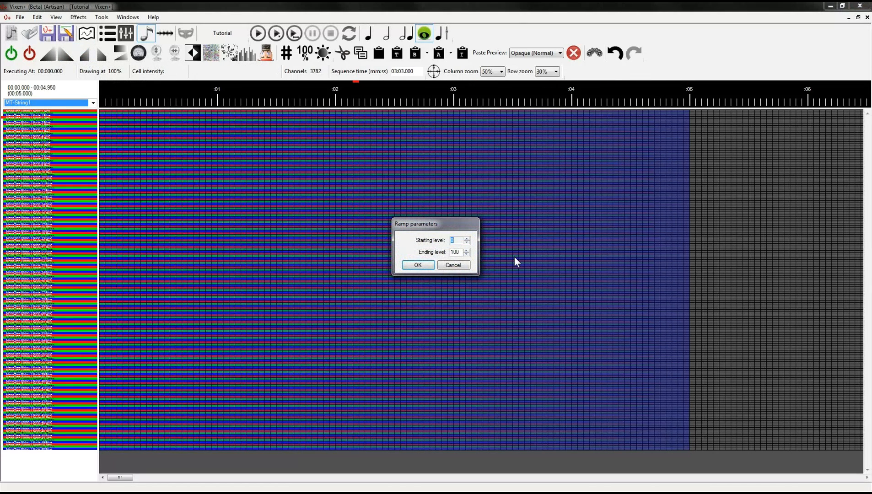
text(30)
key(Tab)
click(422, 266)
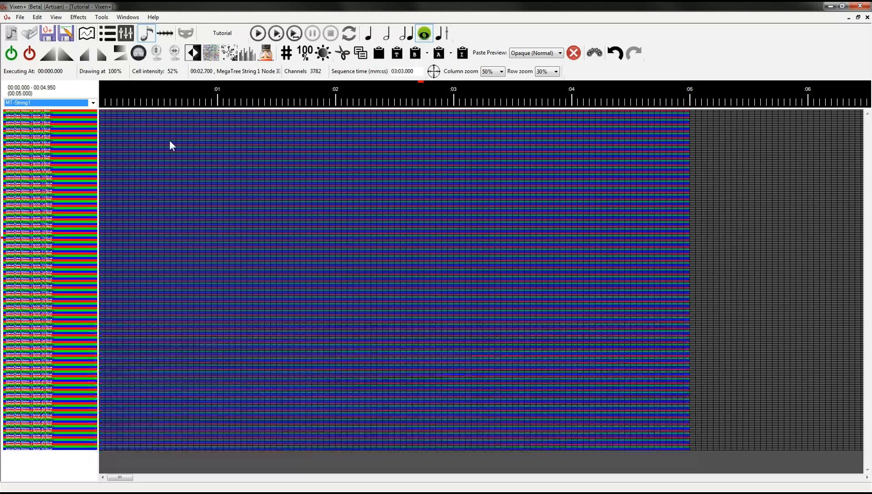
Apply a partial ramp off to the selected cells with starting level 70 and ending level 30
click(102, 54)
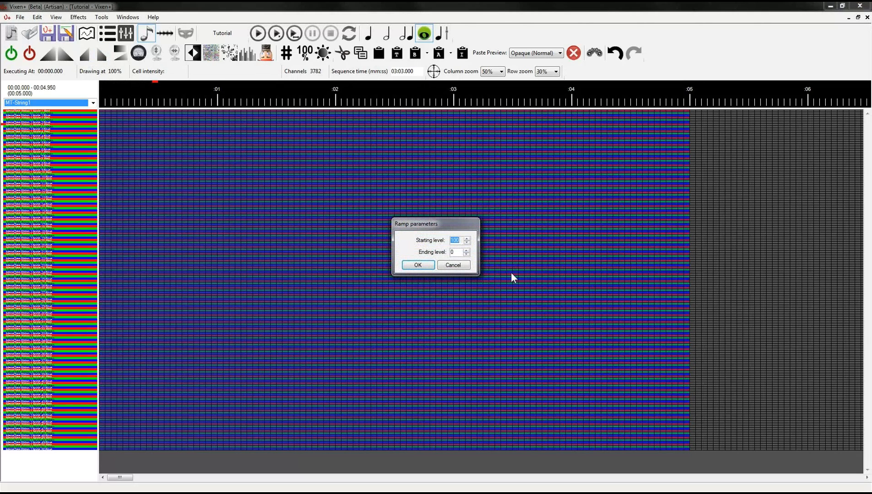
text(70)
key(Tab)
text(30)
click(418, 266)
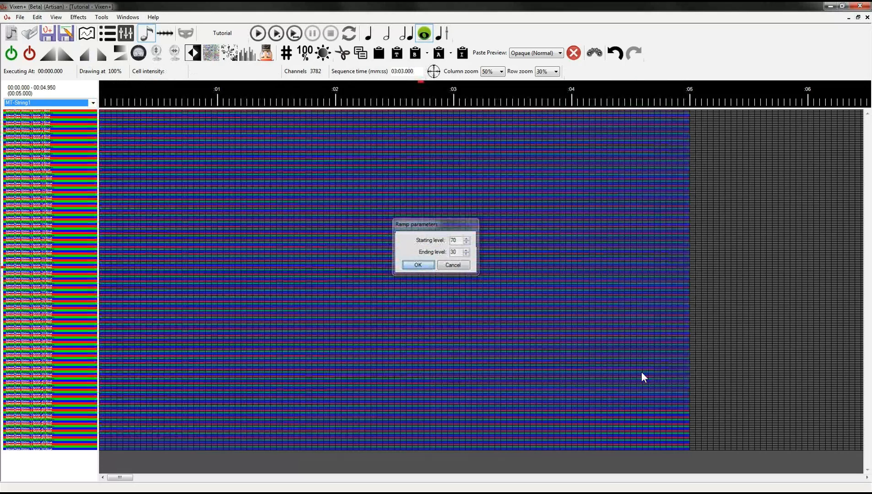
Reselect the first five seconds across all MT-String1 channels and apply a full ramp off
click(120, 53)
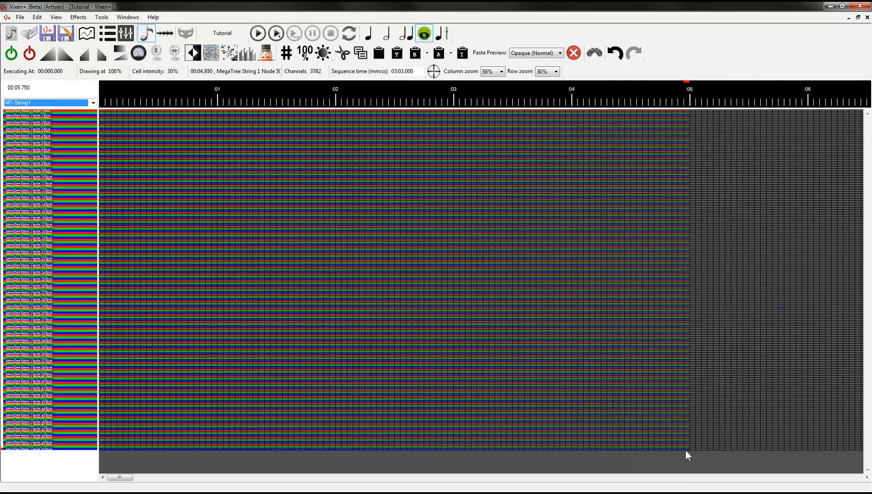
drag(687, 449, 466, 311)
drag(362, 209, 235, 113)
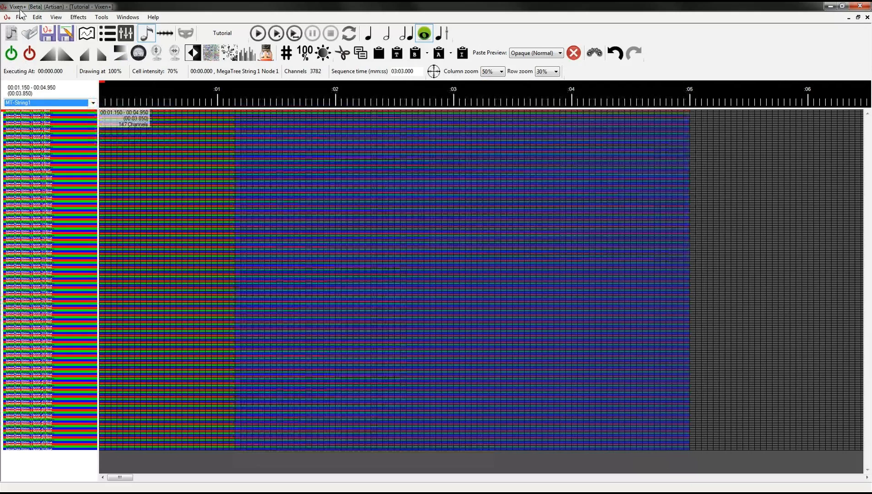
drag(101, 115, 102, 109)
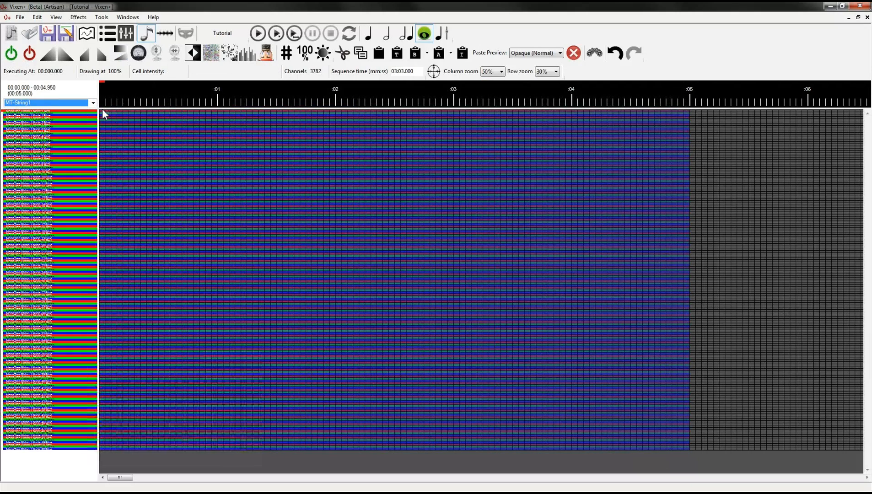
click(836, 254)
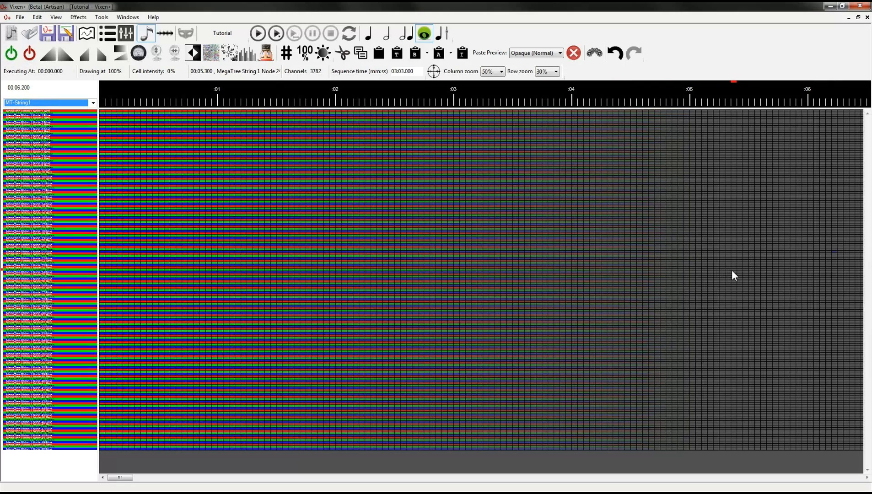
Switch intensity levels to actual values (0-255) and accept 255 as the drawing intensity
click(288, 56)
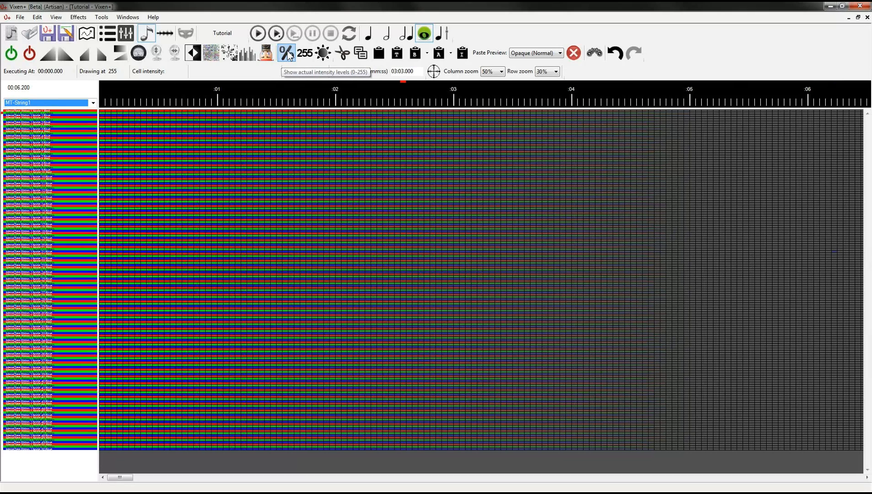
click(322, 55)
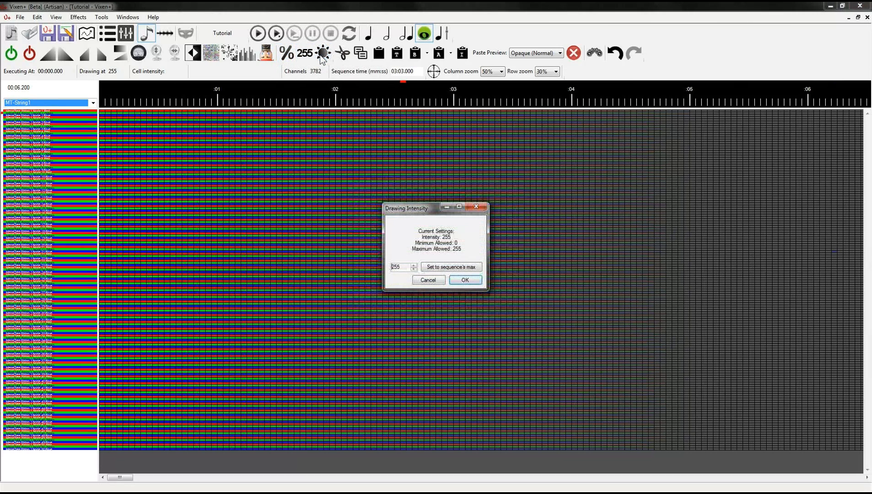
click(465, 280)
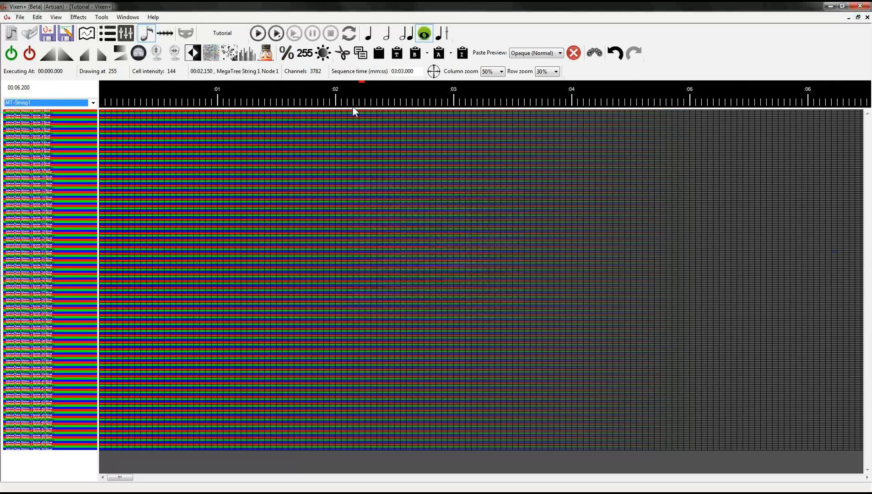
Turn the intensity numbers inside the cells on and off, and return intensity levels to percent
click(308, 58)
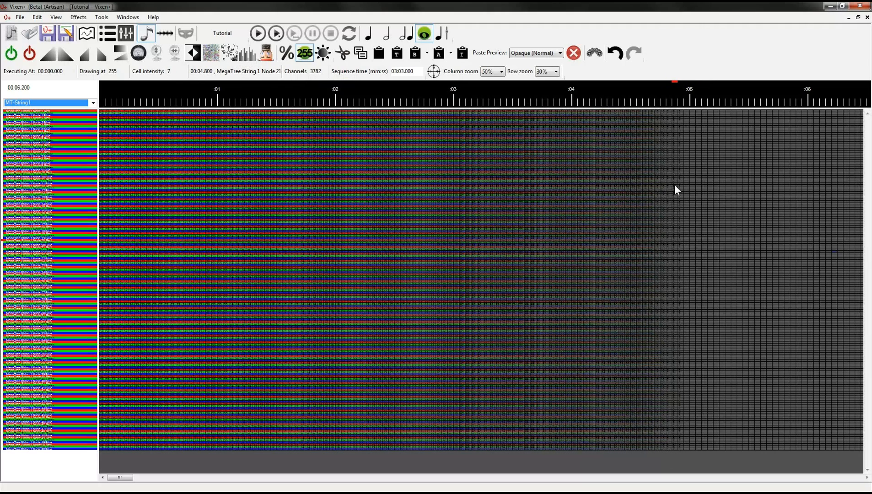
click(305, 54)
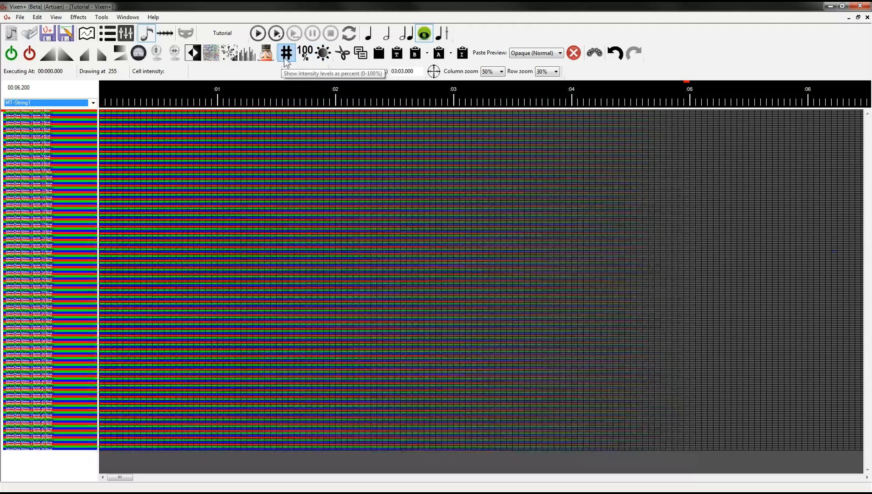
click(287, 53)
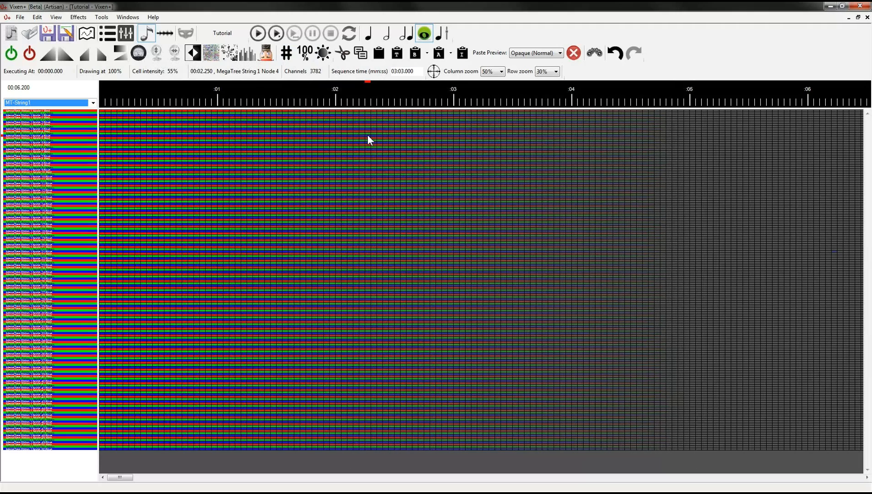
Switch the ramp display from gradient to bars and set the row zoom to 100%
click(120, 53)
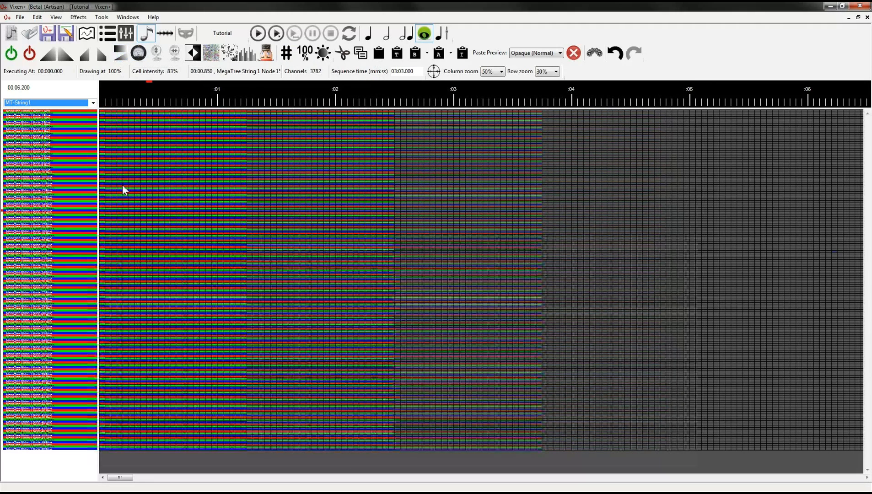
click(554, 71)
click(542, 190)
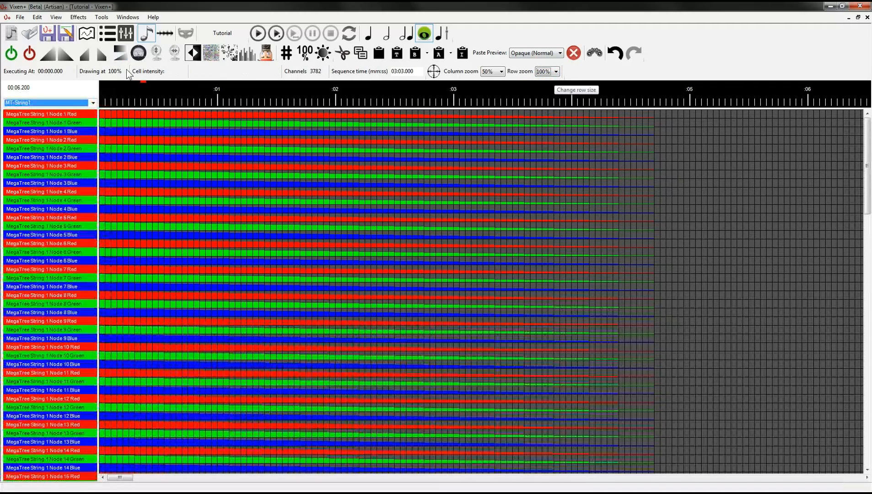
Toggle the ramp display to gradient and back to bars, and set the row zoom to 30%
click(117, 51)
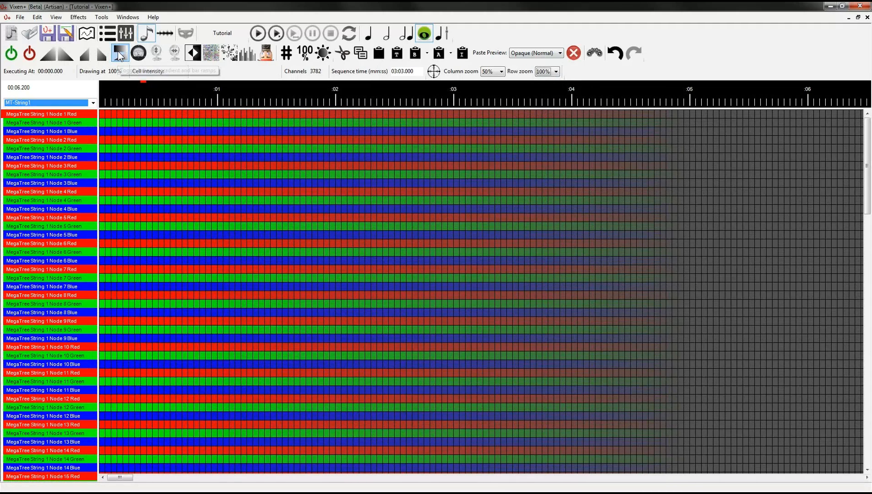
click(118, 51)
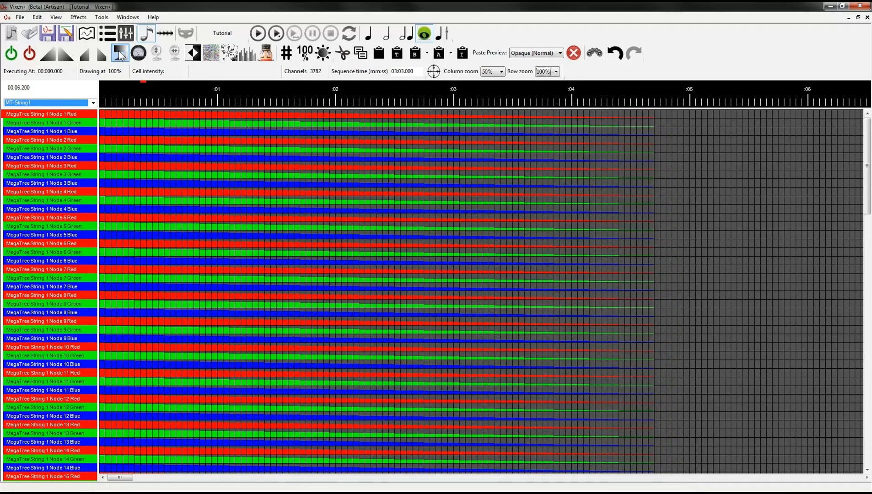
click(119, 50)
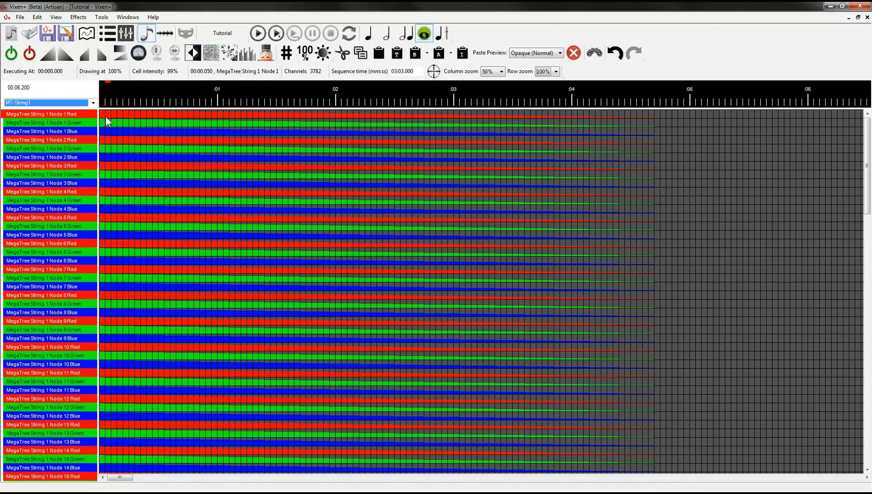
click(556, 72)
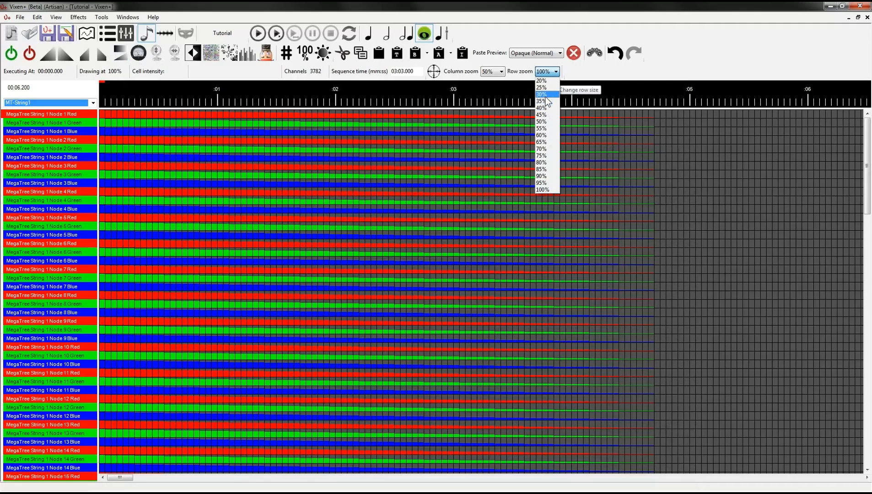
click(546, 95)
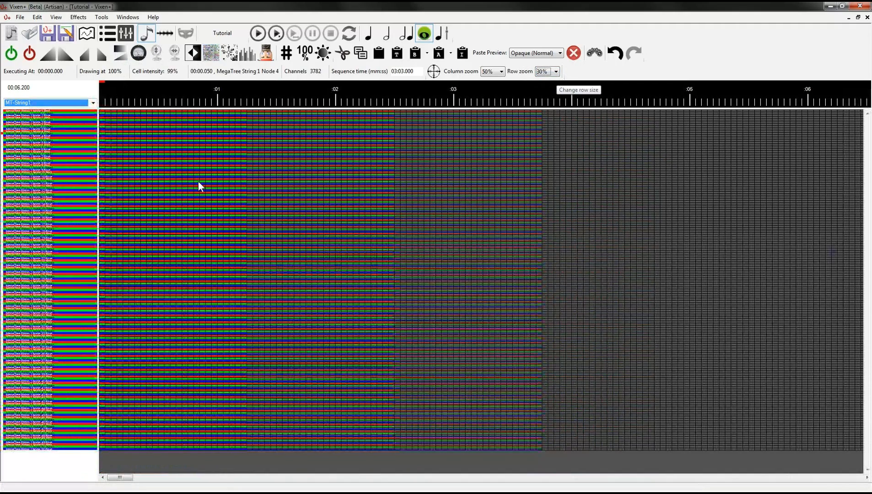
Set all cells of the MT-String1 group to 75% intensity and undo the change
click(215, 190)
key(ctrl+a)
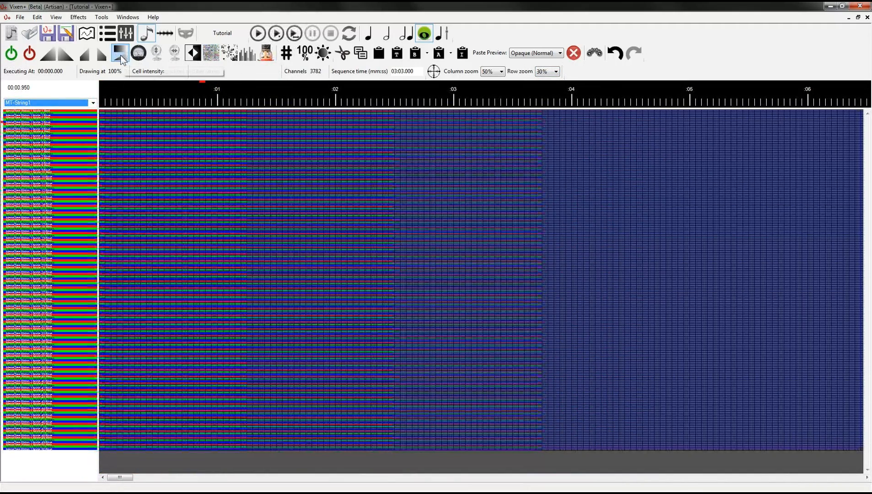
click(139, 54)
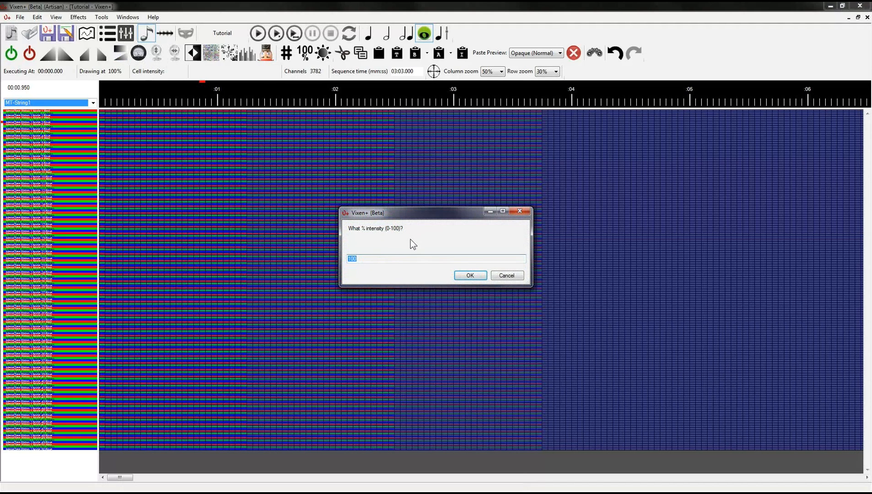
text(75)
key(Return)
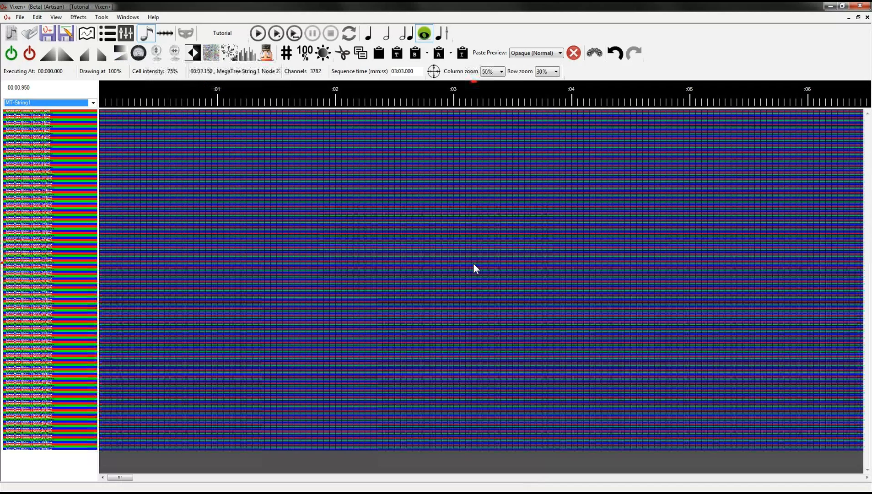
key(ctrl+z)
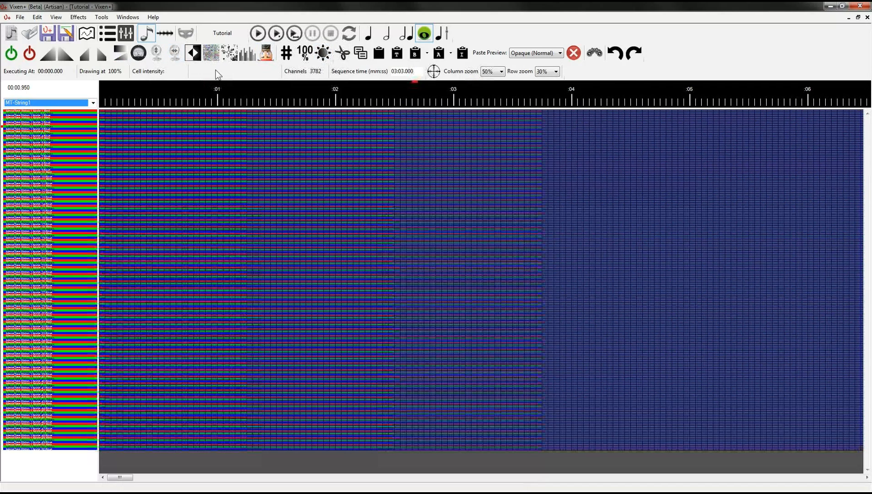
Undo all the earlier effect edits until the MT-String1 grid is empty
click(159, 57)
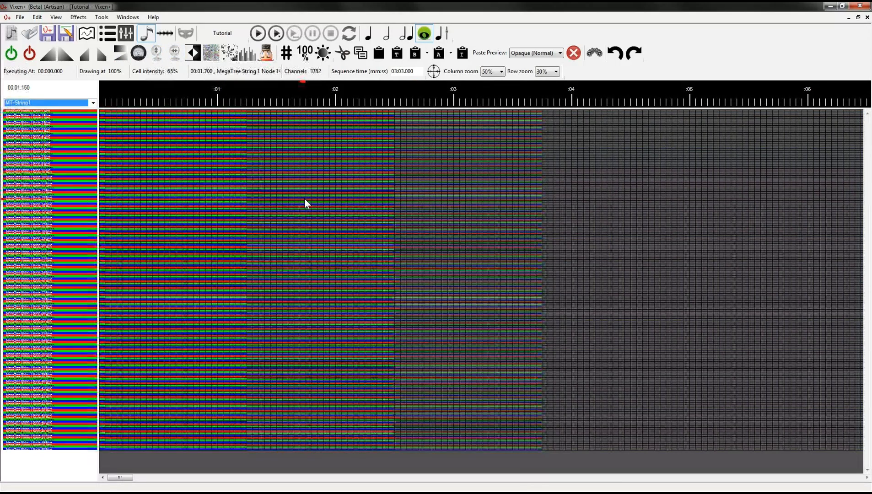
key(ctrl+z)
key(ctrl+z)
key(ctrl+z)
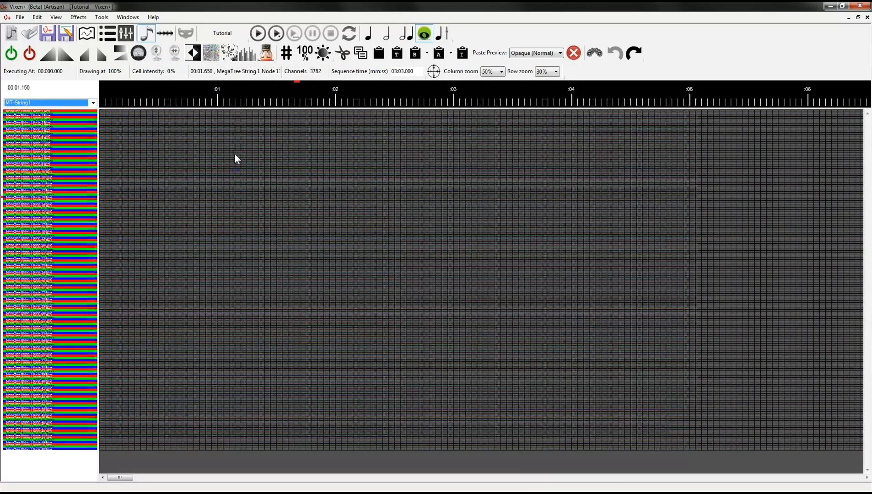
Select a block of the upper MT-String1 channels from 00:00.800 to 00:02.100 and apply a full ramp off
drag(188, 123, 474, 277)
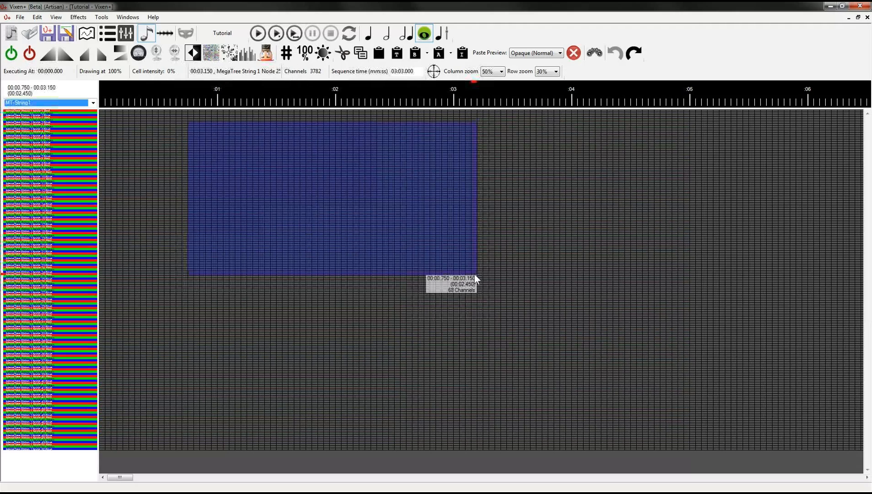
click(308, 262)
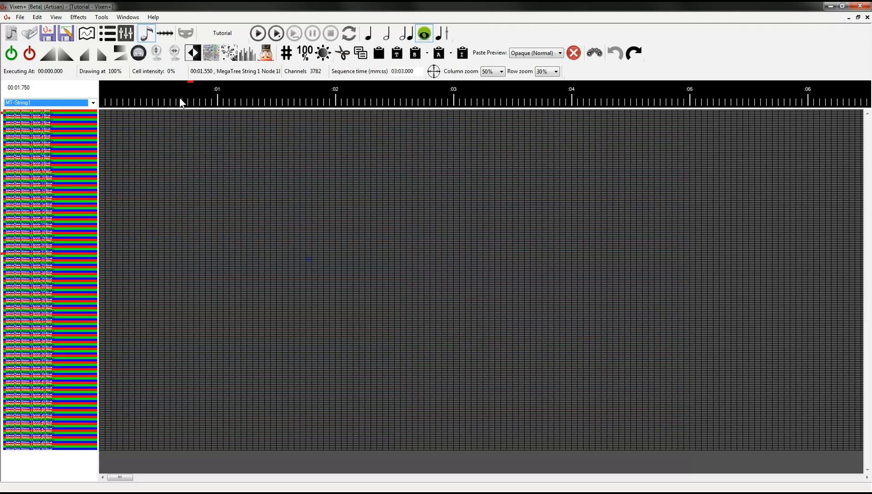
drag(193, 120, 348, 220)
key(f)
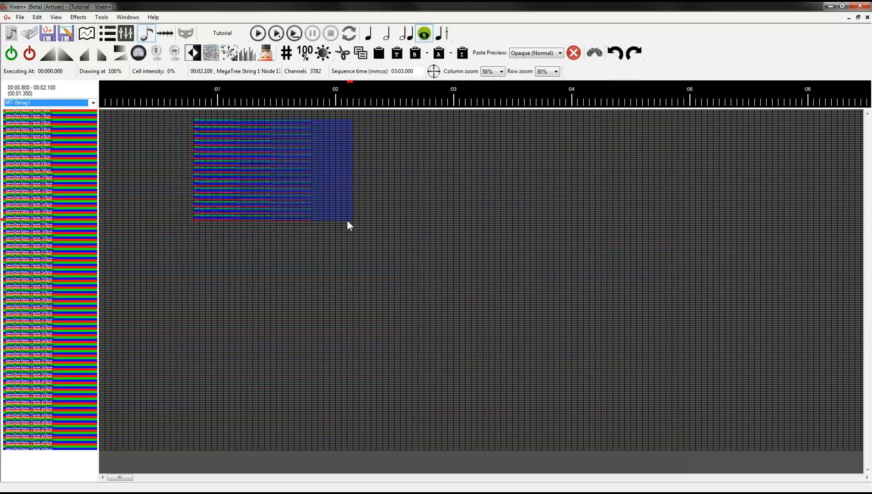
Mirror the ramp block vertically, paste the copy below it starting at 00:00.800, and delete the pasted copy
click(161, 54)
click(194, 247)
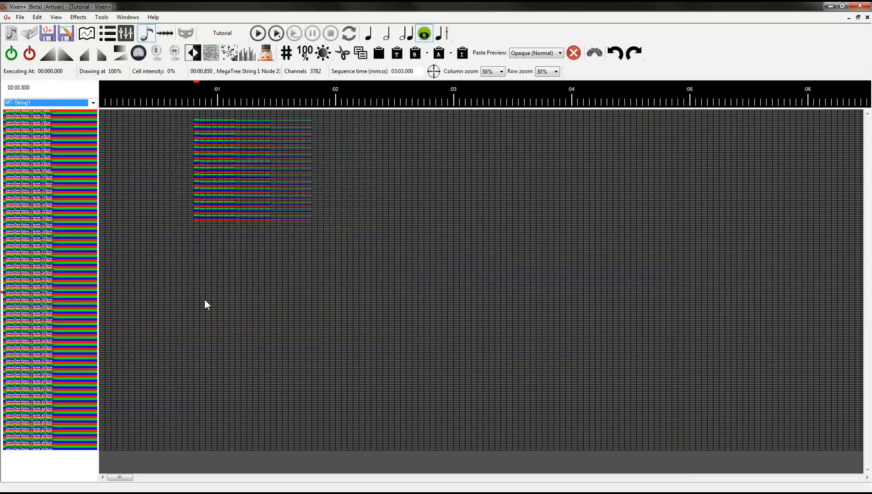
key(ctrl+v)
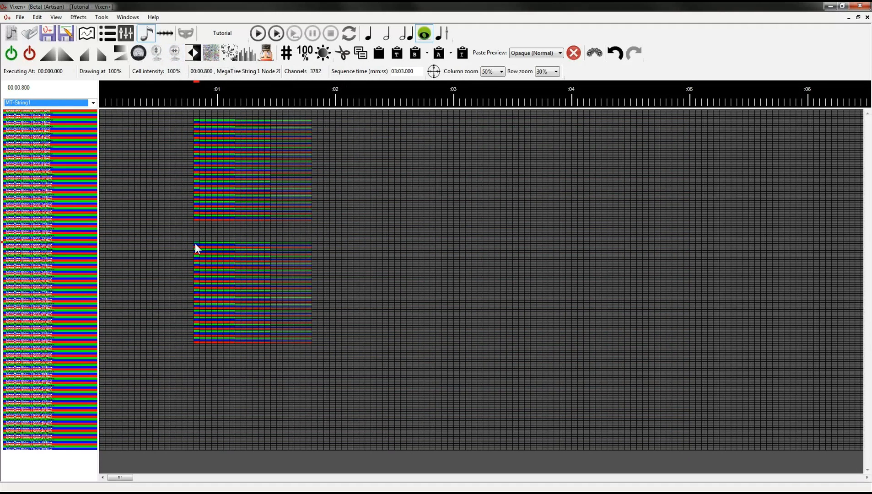
drag(195, 242, 334, 349)
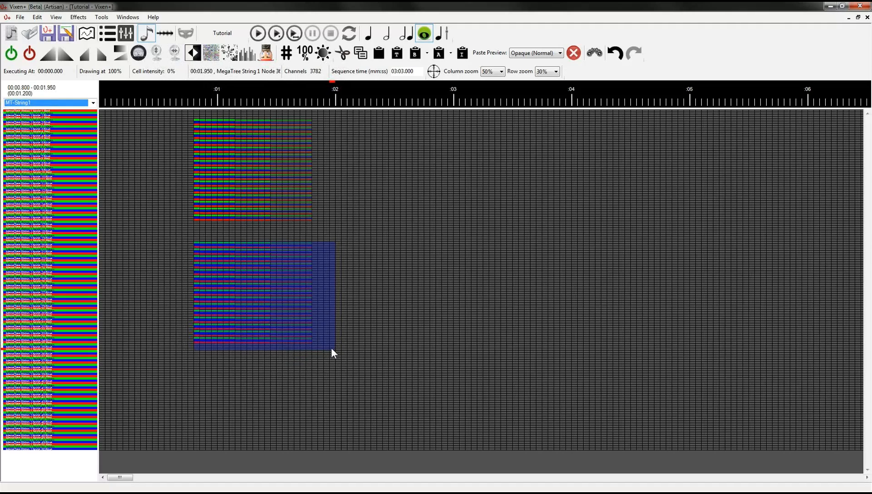
key(Delete)
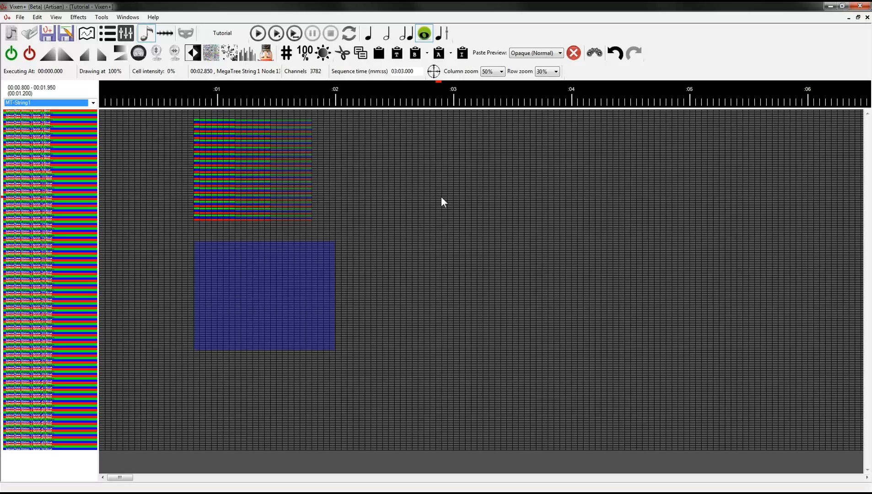
Invert the ramp block from 00:00.800 to 00:01.800, invert it back, and clear the selection
drag(196, 119, 316, 220)
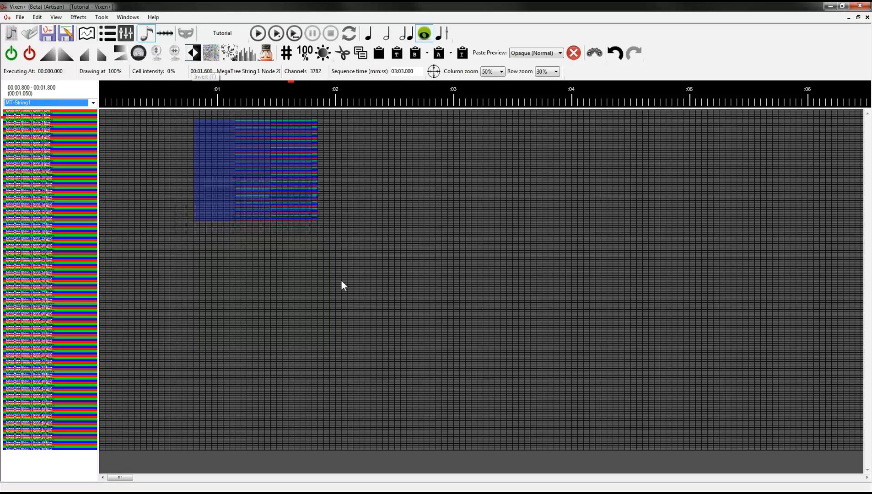
click(193, 54)
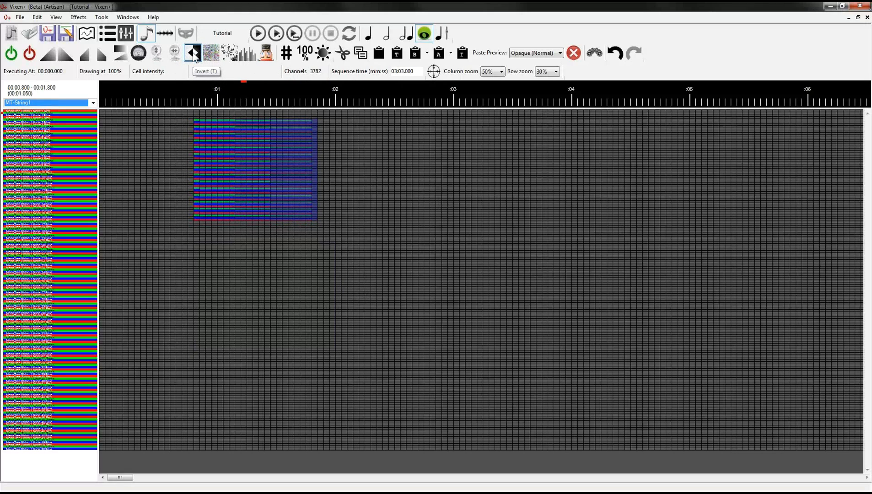
click(194, 54)
click(194, 55)
click(445, 277)
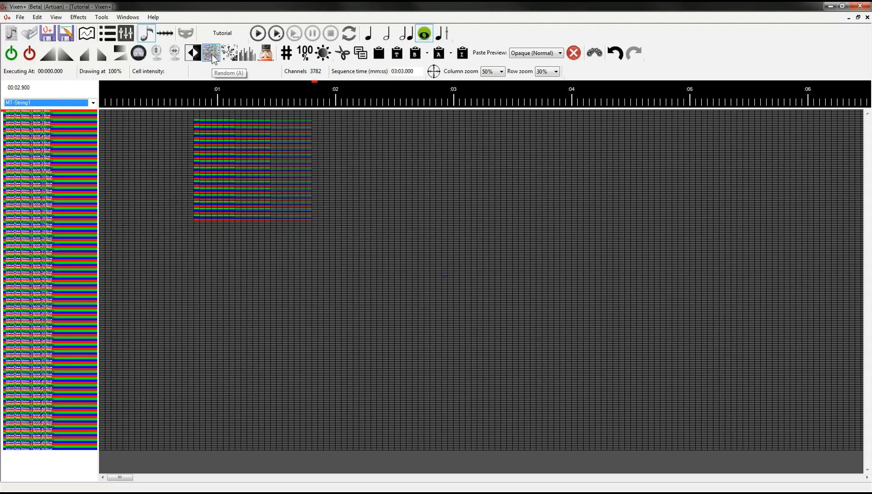
Select the lower MT-String1 channels from 00:00.650 to 00:06.900 and apply Random with period length 3, 50% coverage and intensity between 20 and 90%
drag(179, 250, 865, 389)
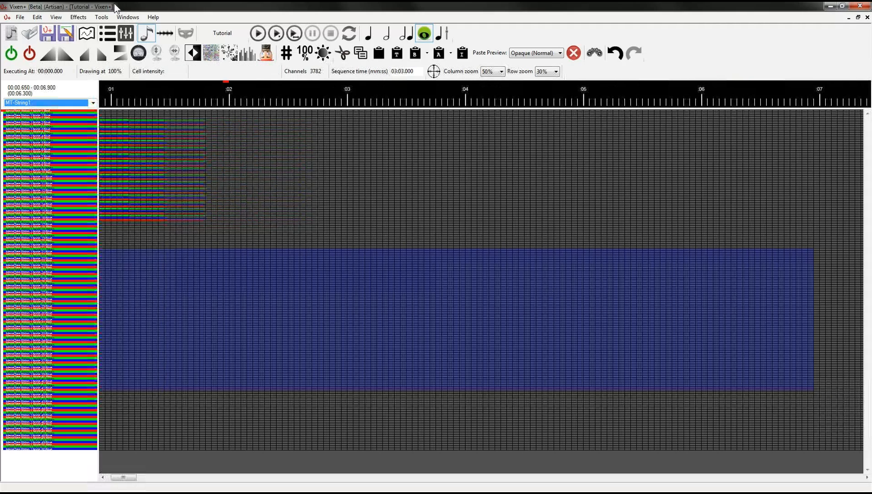
click(211, 53)
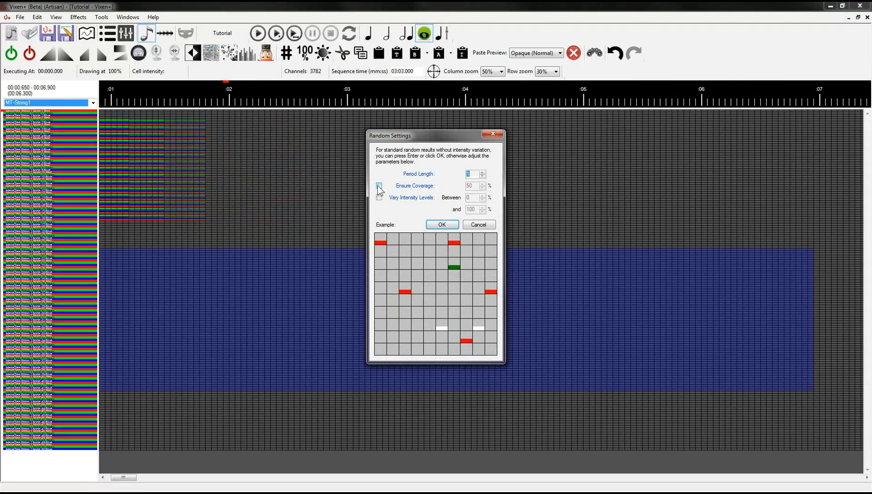
click(476, 175)
click(482, 173)
click(482, 173)
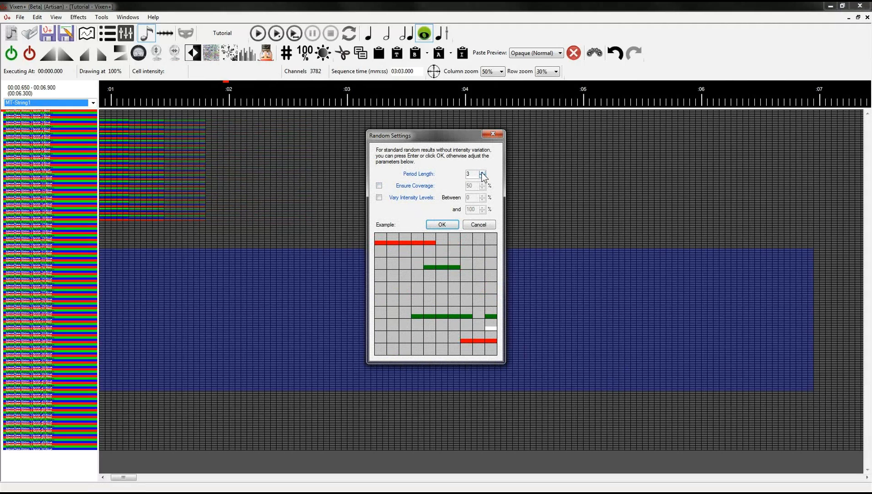
click(379, 186)
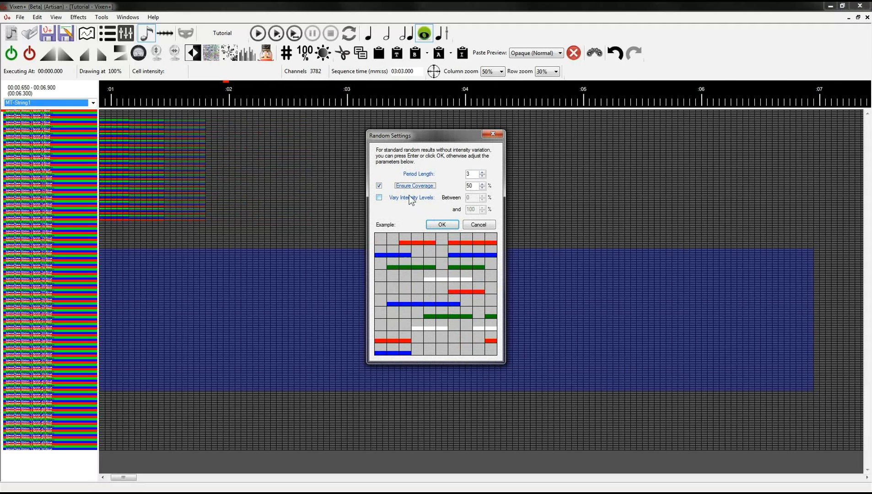
click(379, 197)
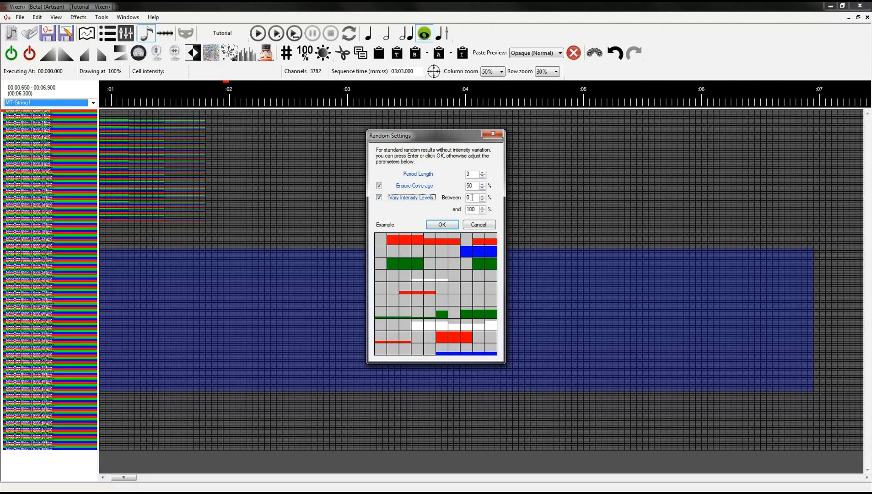
key(Tab)
key(Tab)
text(90)
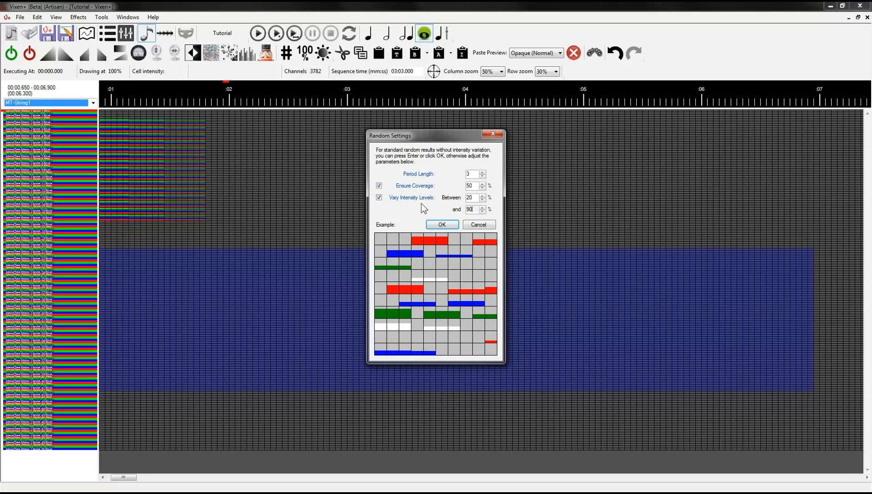
click(438, 224)
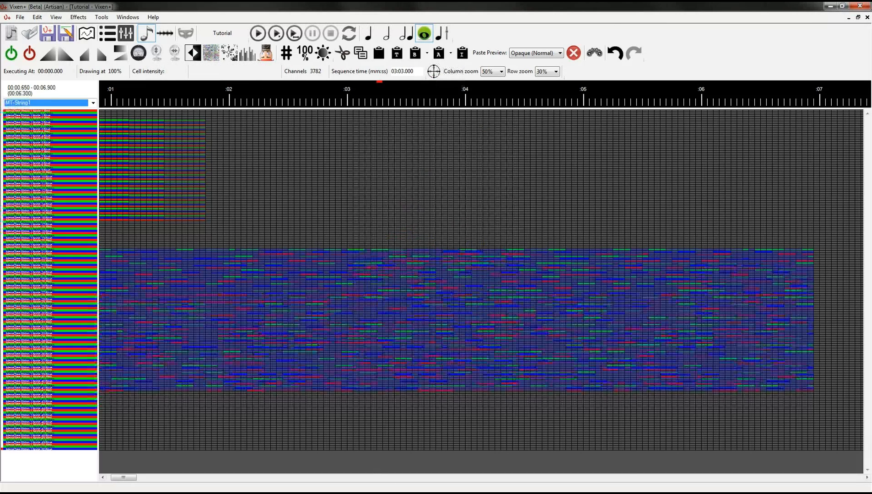
Apply a Sparkle effect with frequency 7 and decay time 1824 to the selected block, keeping minimum 0 and maximum 100
drag(122, 477, 118, 478)
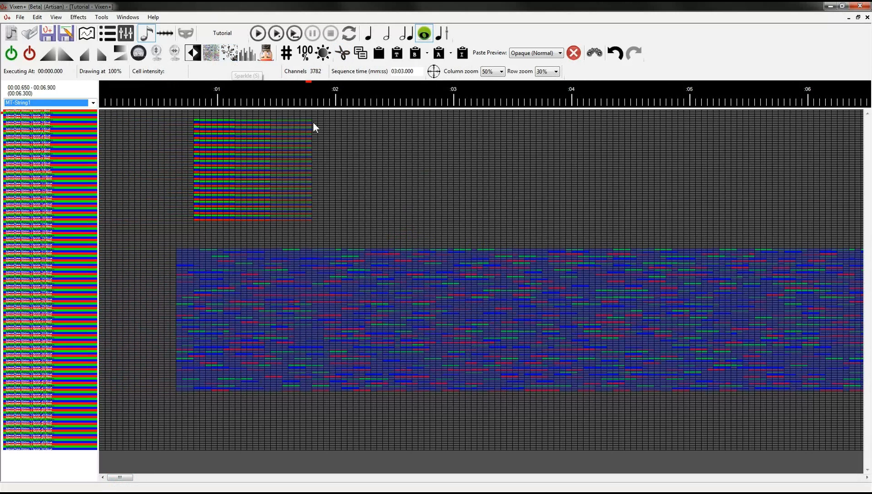
click(228, 55)
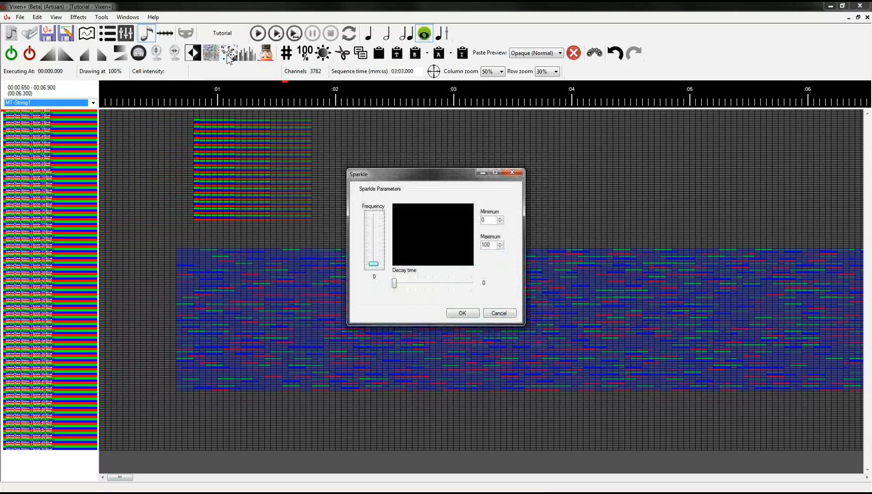
drag(374, 261, 373, 230)
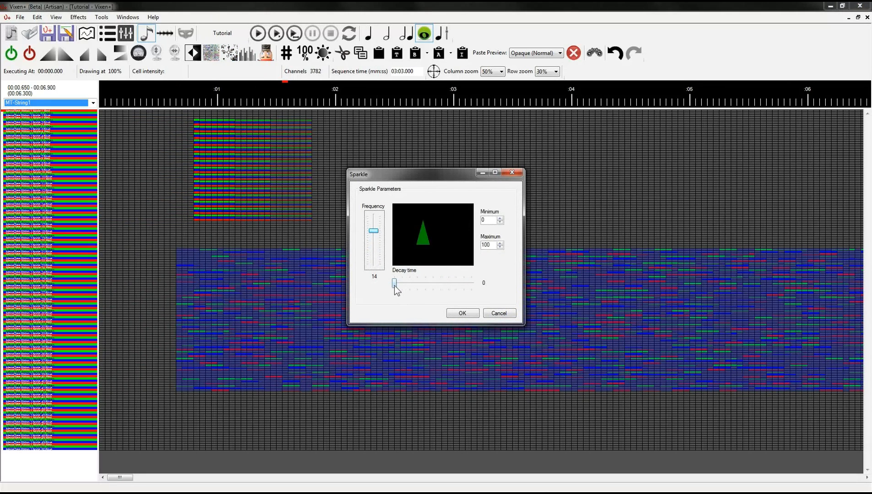
drag(394, 284, 424, 290)
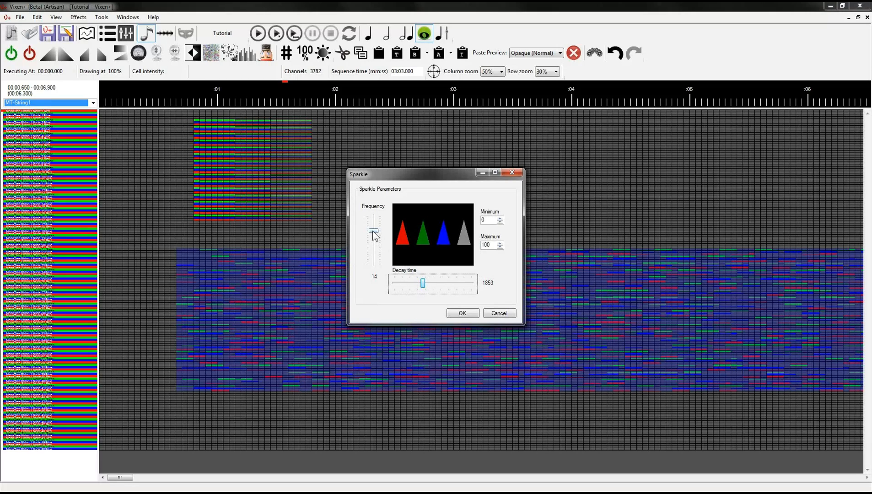
drag(373, 232, 375, 247)
drag(424, 288, 418, 289)
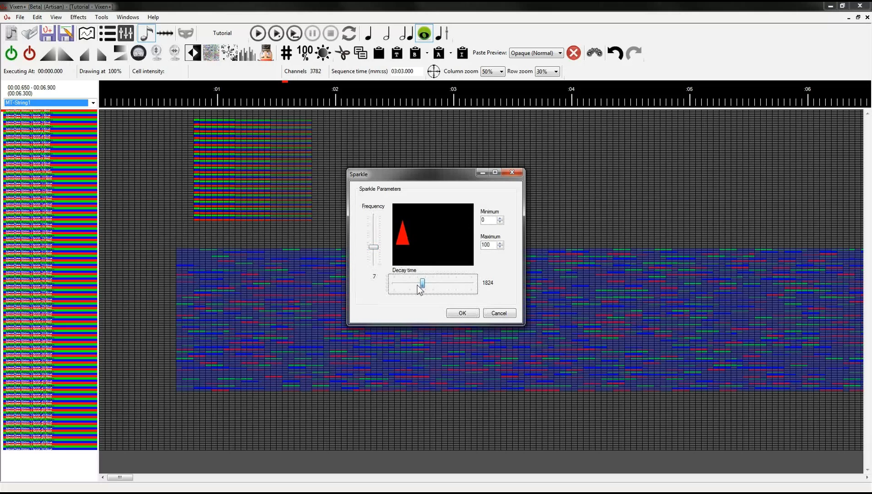
click(470, 316)
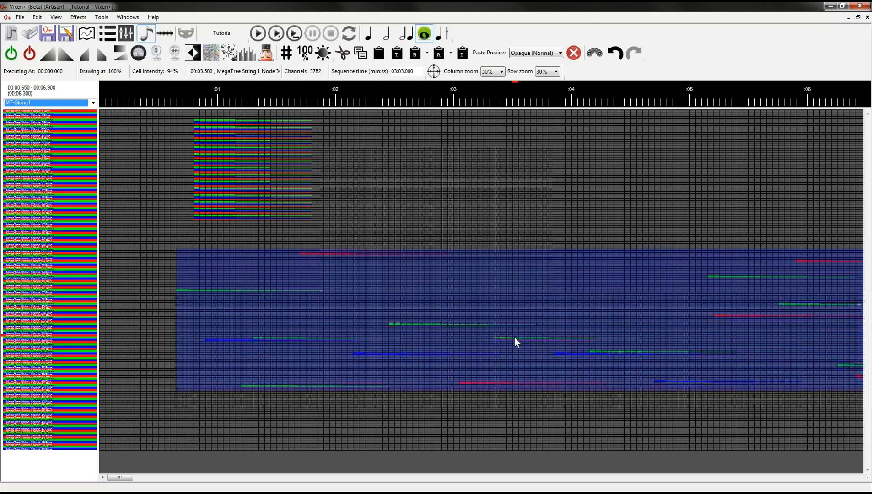
Apply a Shimmer effect with frequency 18 to the selected block, and briefly open and close the Nutcracker effect generator
click(248, 55)
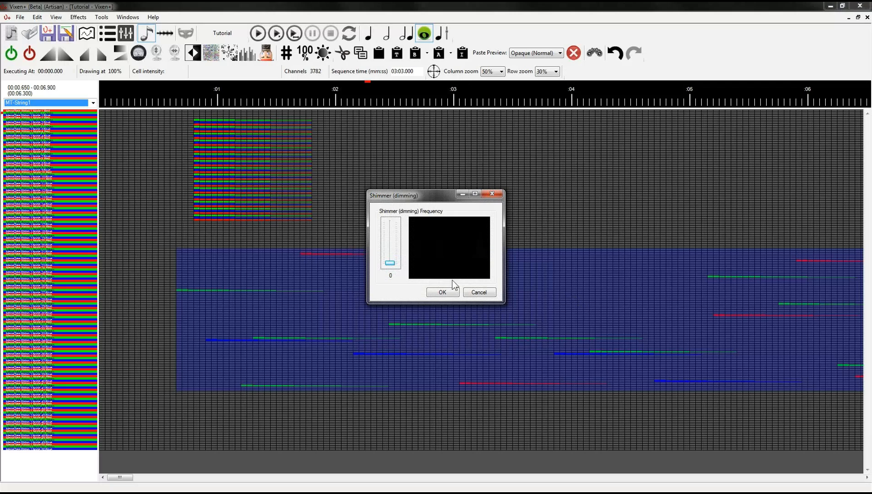
drag(390, 264, 391, 226)
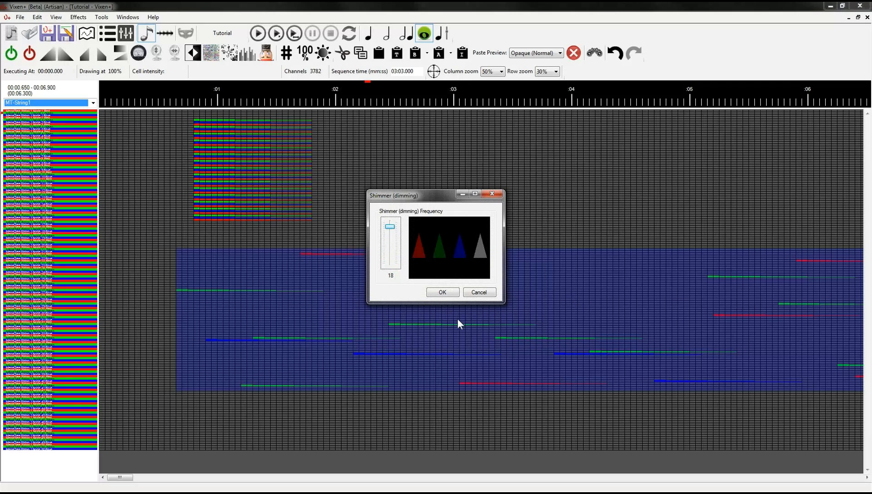
click(443, 293)
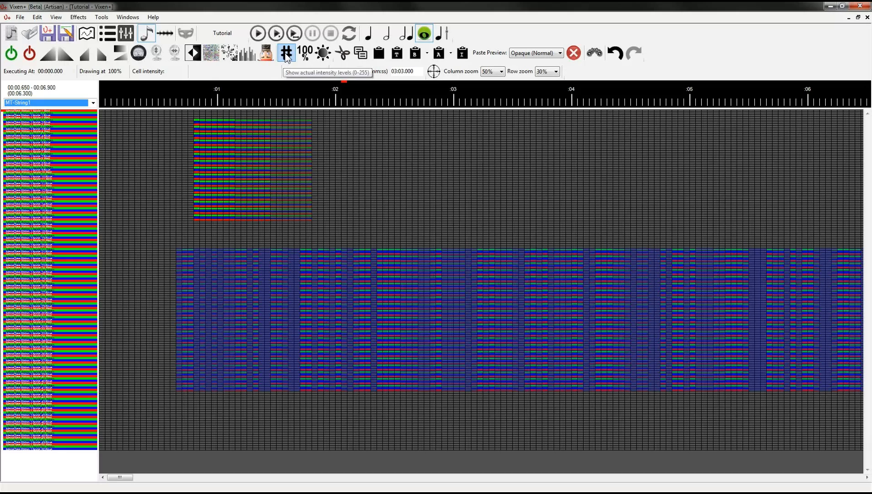
click(264, 56)
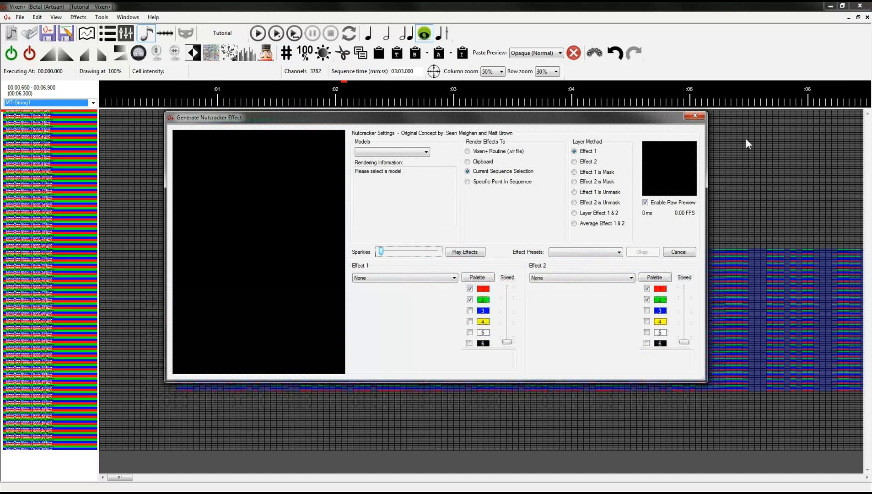
click(694, 118)
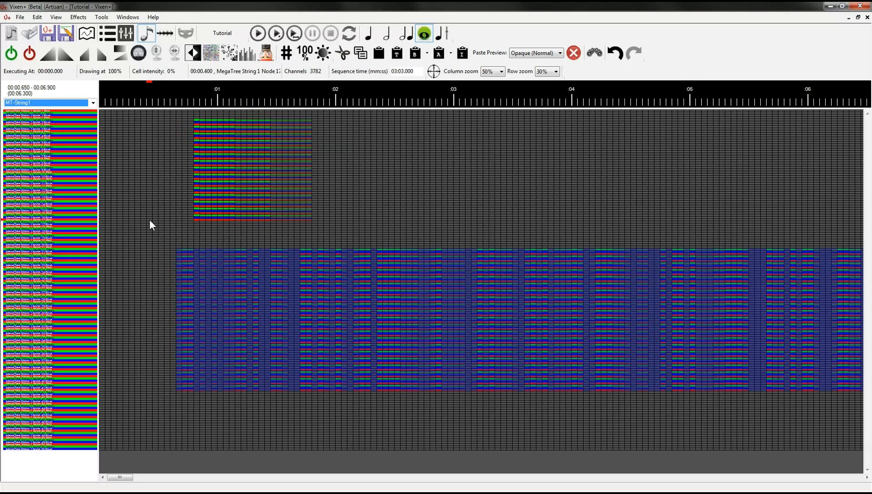
Compare the All Channels view with the MT-String1 group view and check the list of available channel groups
click(94, 103)
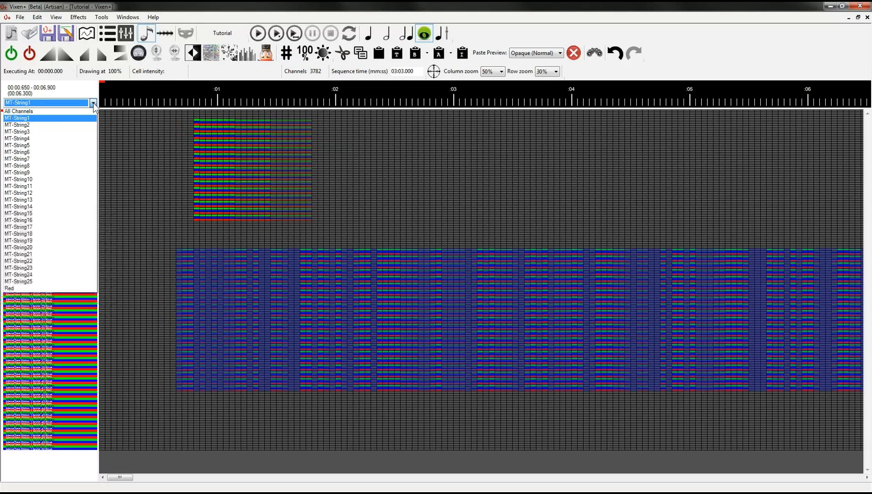
click(55, 111)
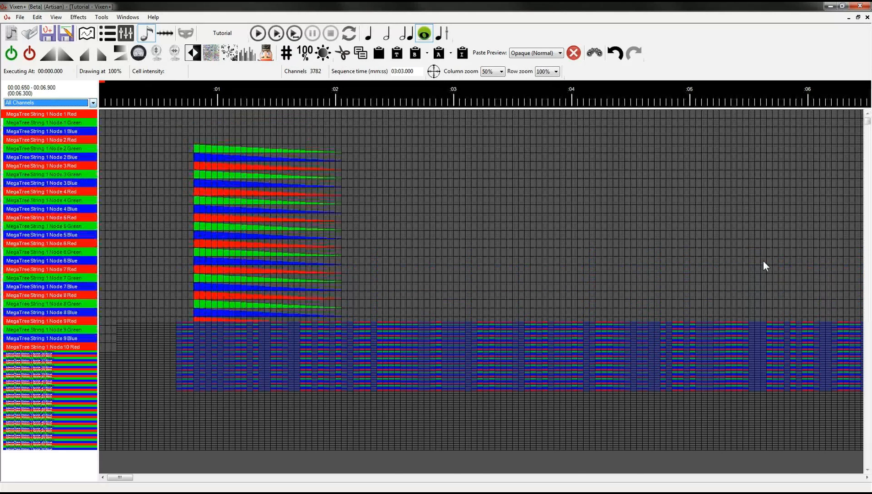
mouse_move(870, 131)
mouse_down()
mouse_move(870, 400)
mouse_move(867, 121)
mouse_up()
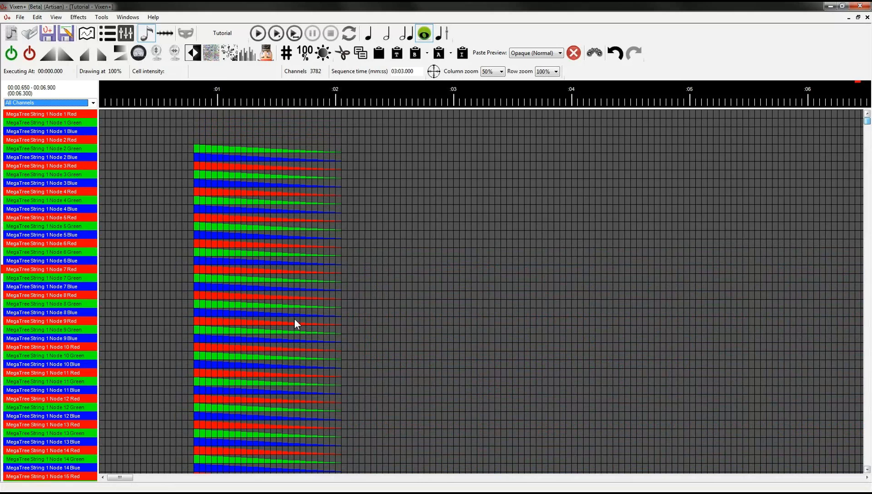
click(93, 103)
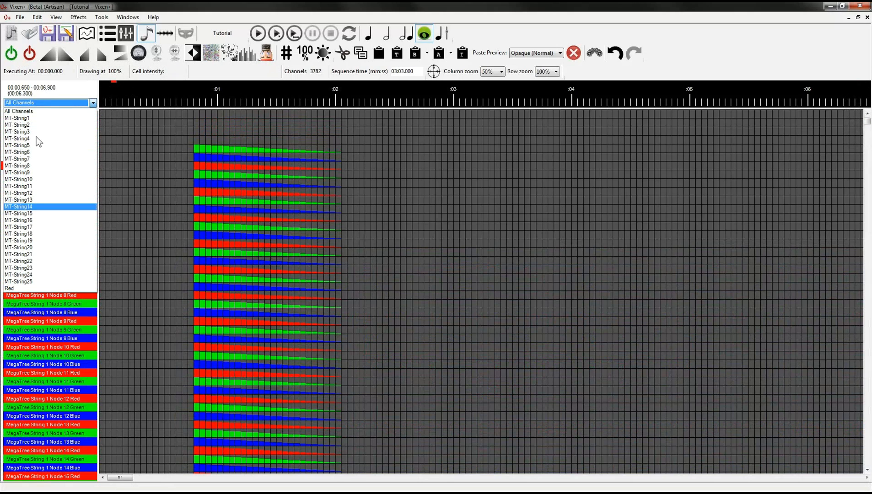
click(25, 118)
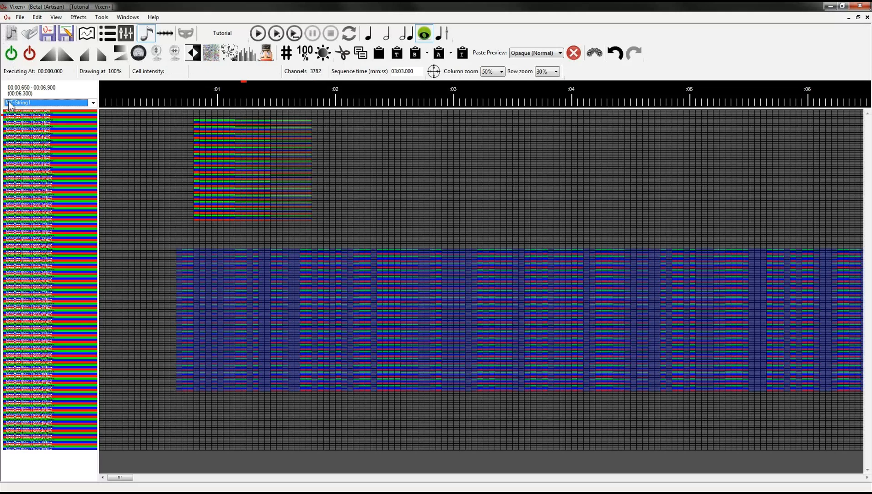
click(92, 102)
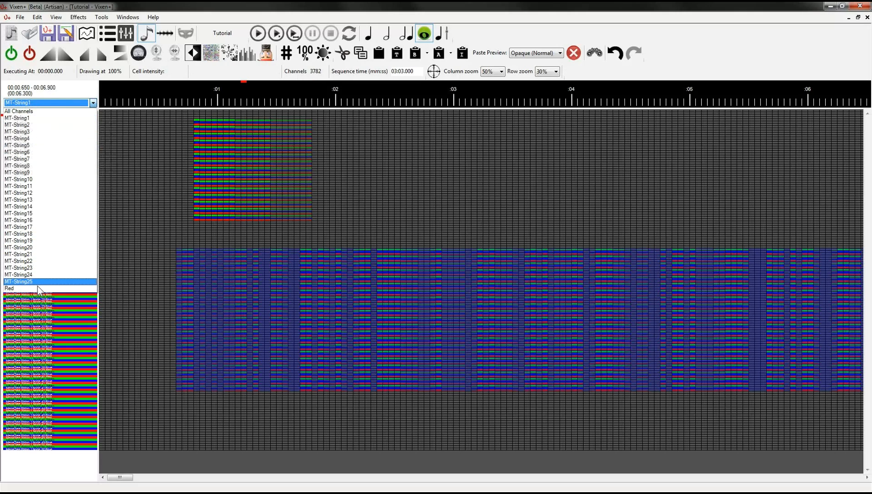
click(94, 104)
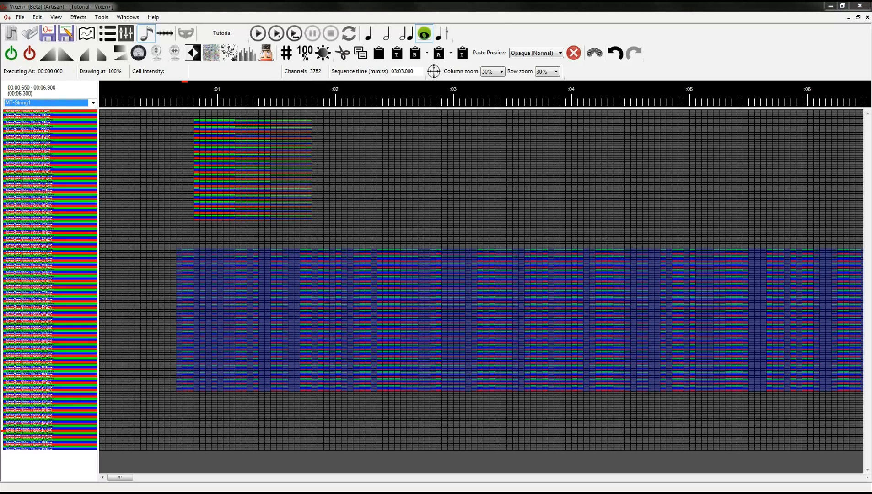
Bring the second Vixen+ window onto the screen, maximize it and check its list of recent sequences
drag(338, 484, 392, 88)
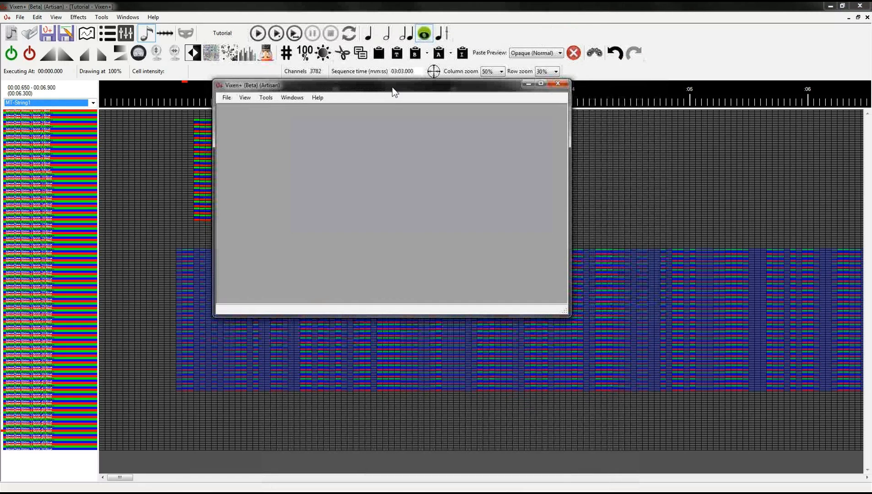
double_click(393, 87)
click(10, 17)
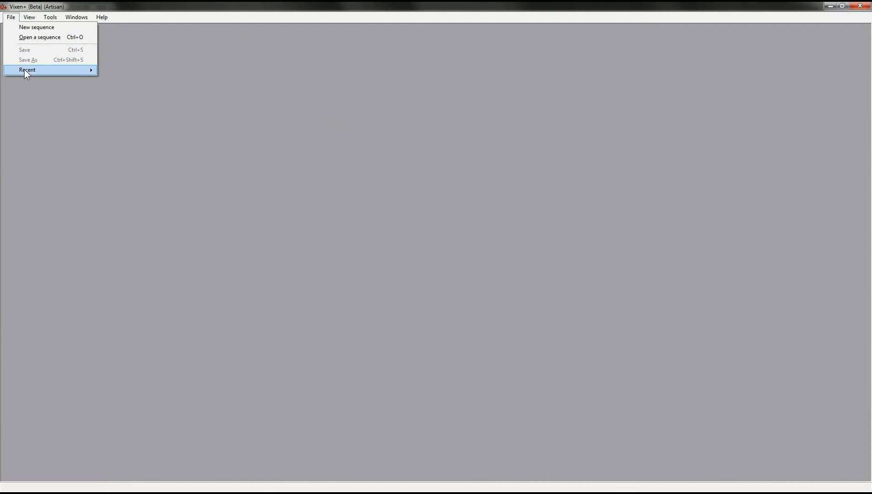
mouse_move(25, 70)
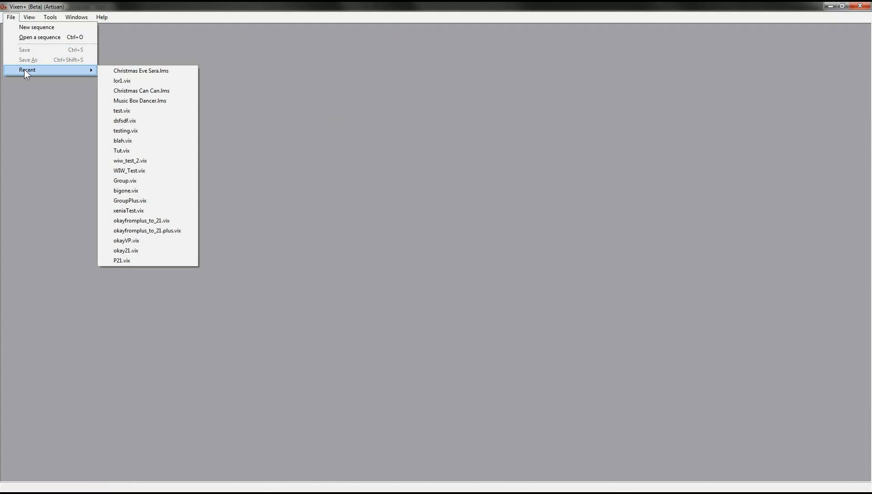
Try to open the sequence 2014_01__WIW_VO.vix from the 2014_Completed folder and dismiss the error report
click(42, 38)
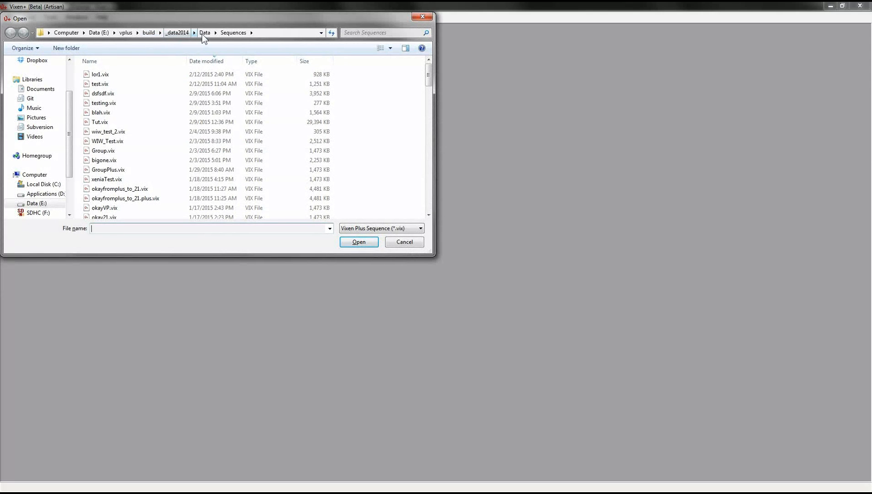
click(429, 192)
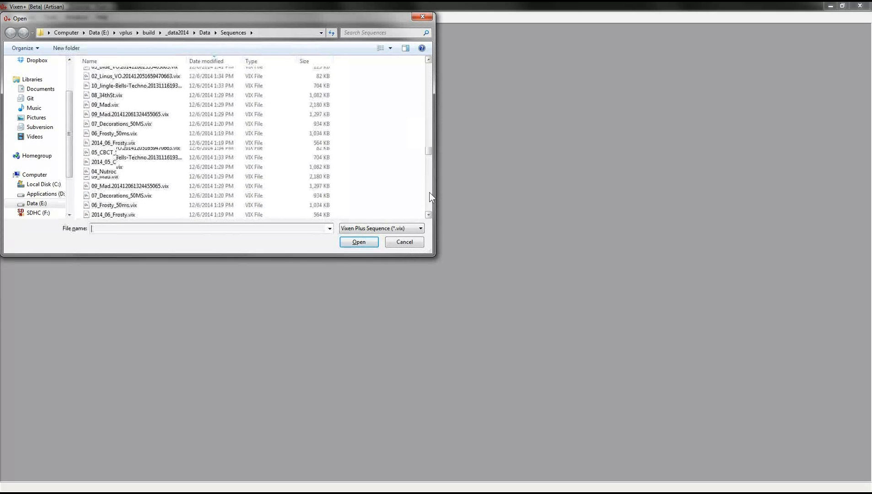
mouse_move(428, 191)
mouse_down()
mouse_move(429, 156)
mouse_move(429, 202)
mouse_up()
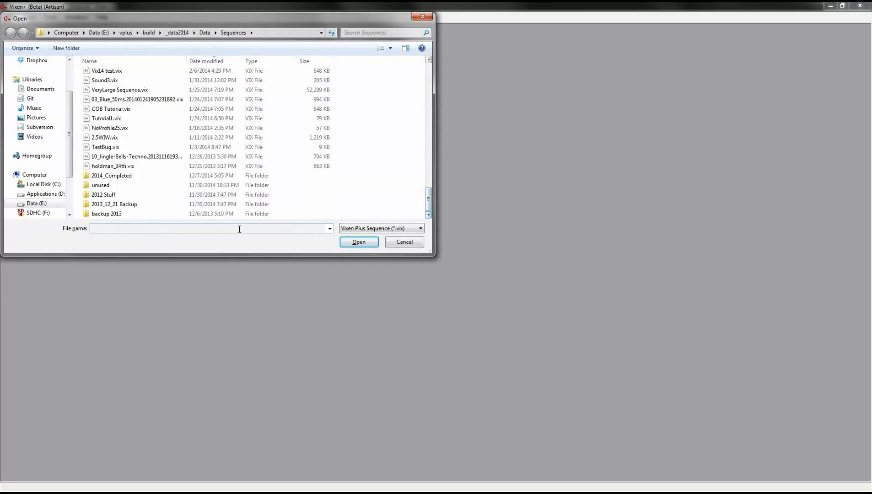
double_click(133, 176)
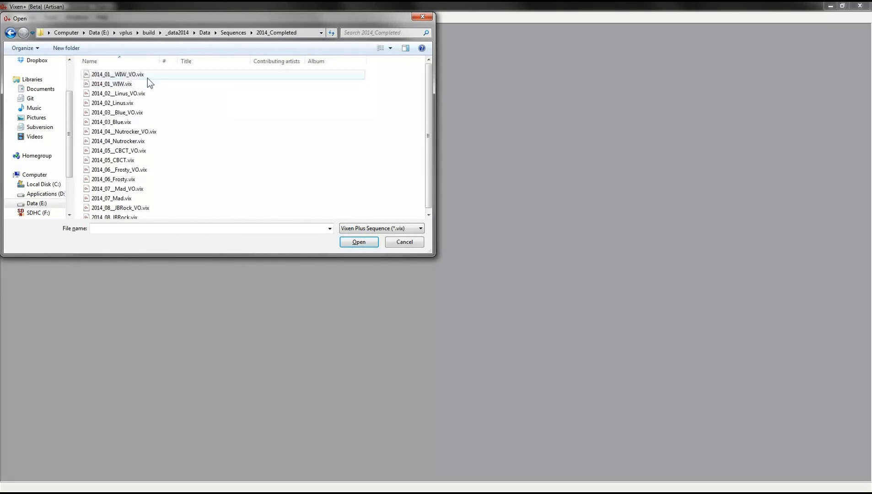
click(131, 77)
double_click(131, 77)
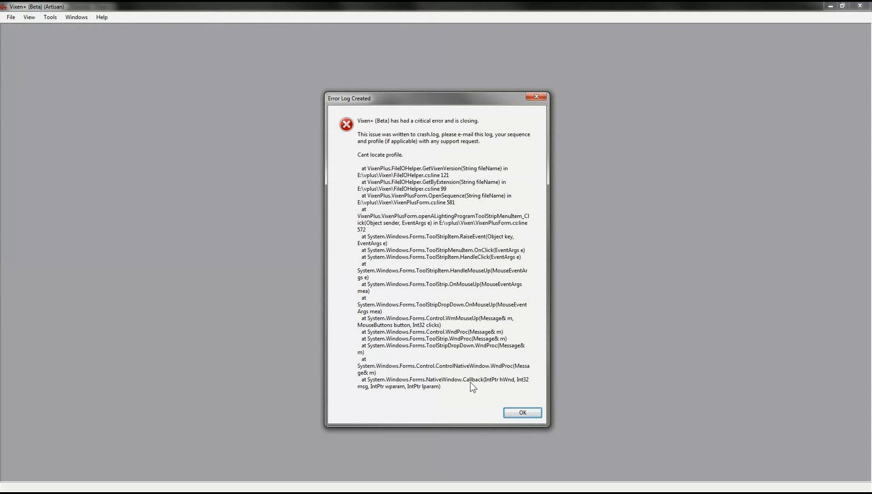
click(522, 413)
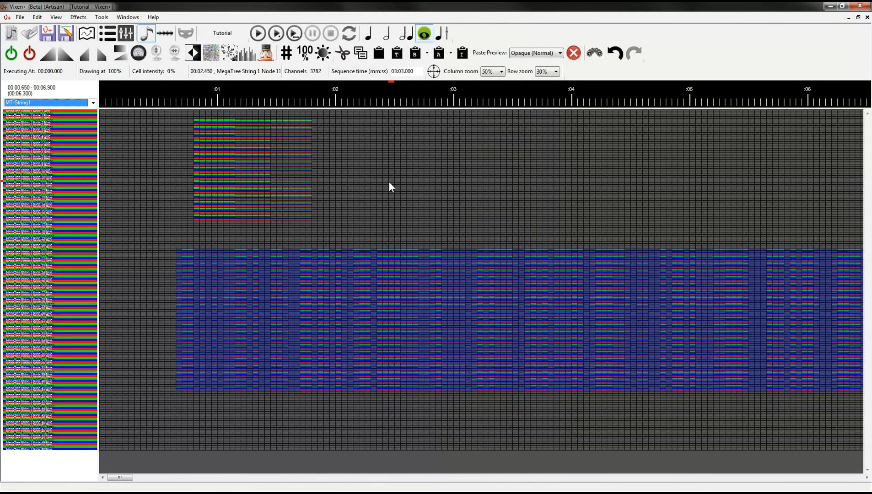
Switch the channel view from the MT-String1 group to All Channels, showing the first channels
click(93, 103)
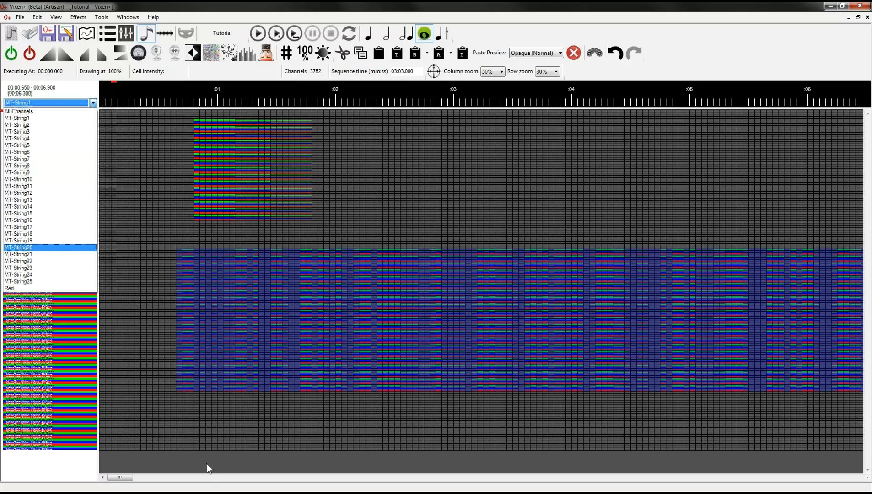
click(95, 103)
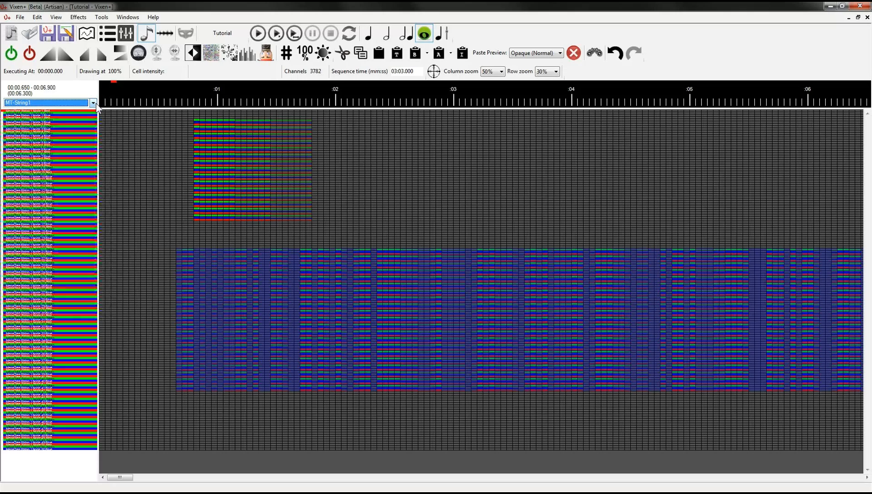
click(94, 103)
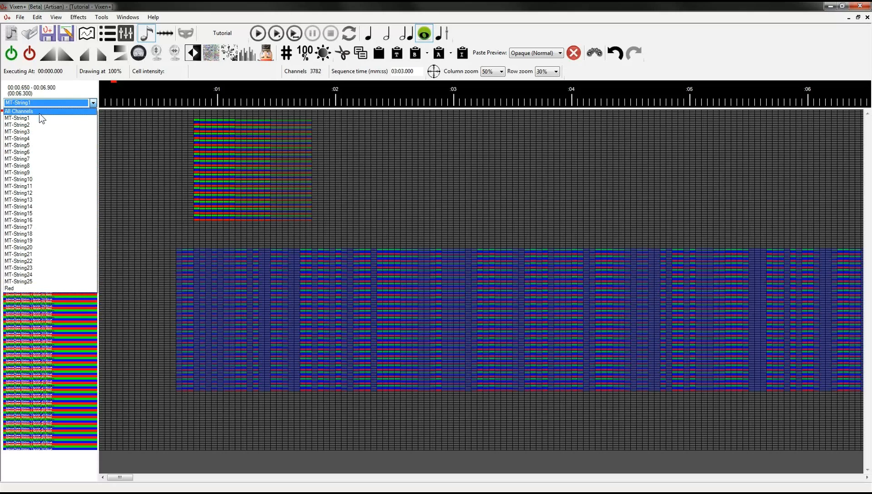
click(59, 112)
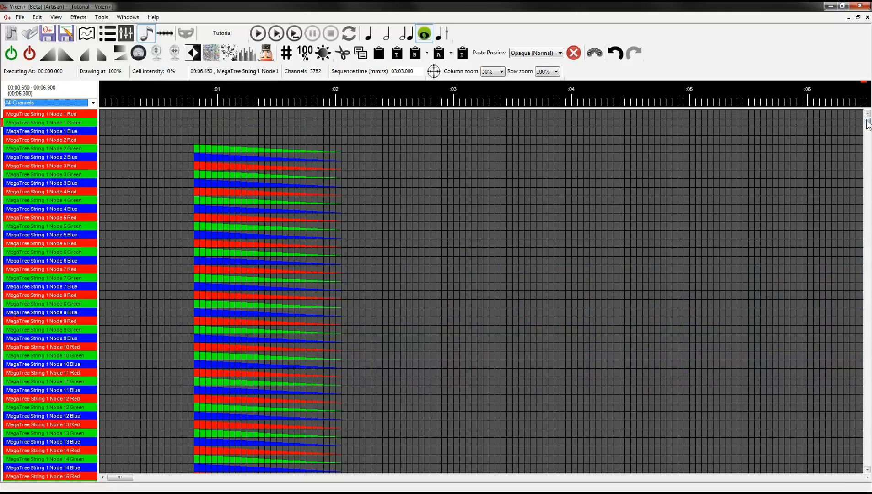
mouse_move(866, 123)
mouse_down()
mouse_move(871, 469)
mouse_move(869, 165)
mouse_move(859, 114)
mouse_up()
Check the plugins of the Tutorial profile and save the profile on closing its manager
click(221, 34)
click(250, 142)
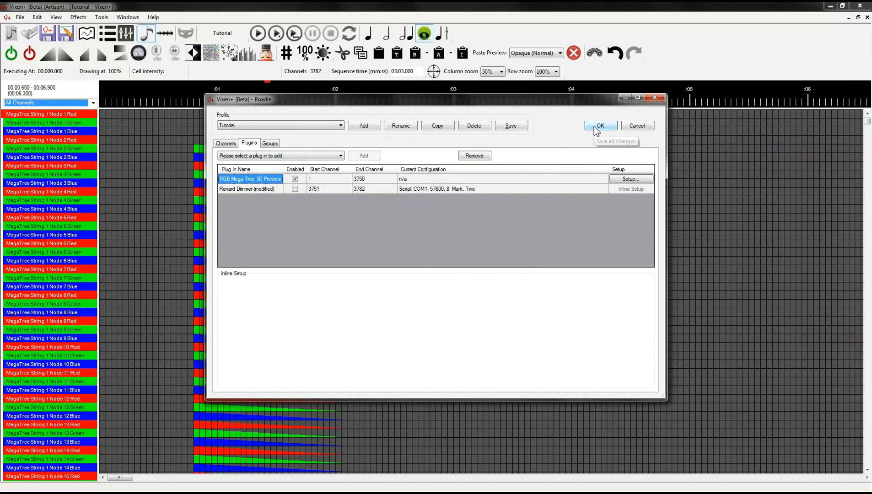
click(629, 127)
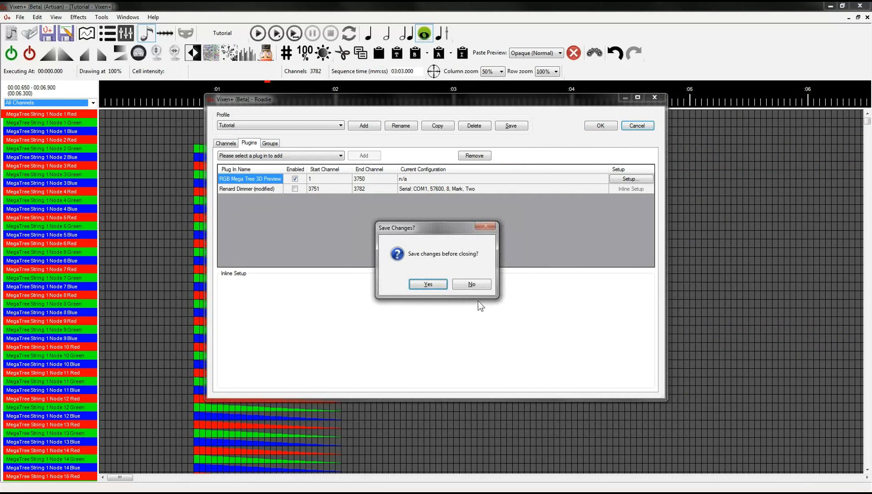
click(427, 285)
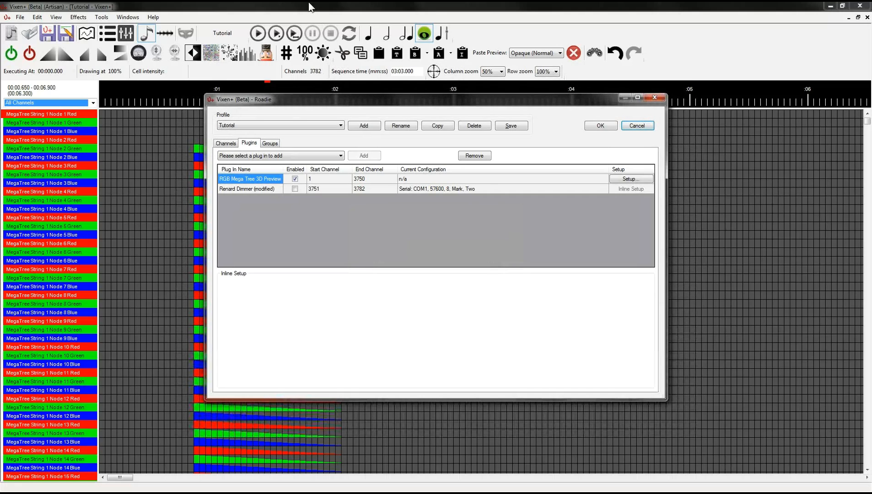
click(602, 123)
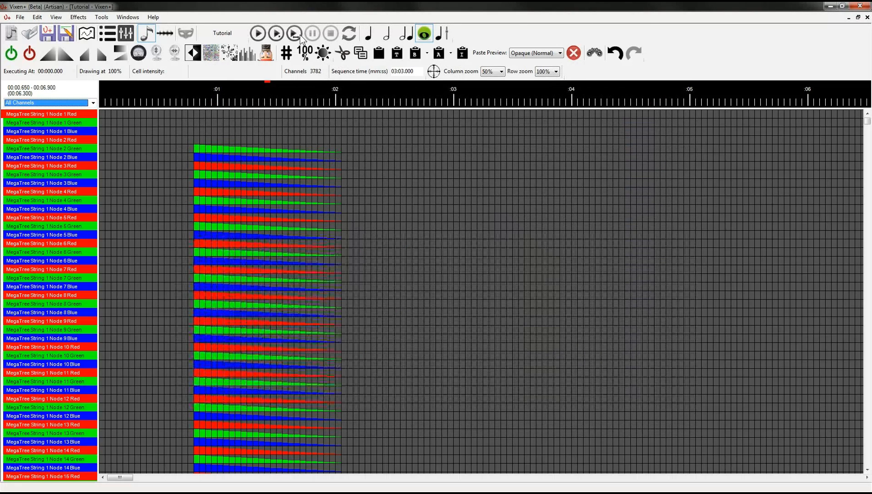
Play the sequence in a maximized Preview window, stop playback and return to the beginning of the timeline
click(259, 33)
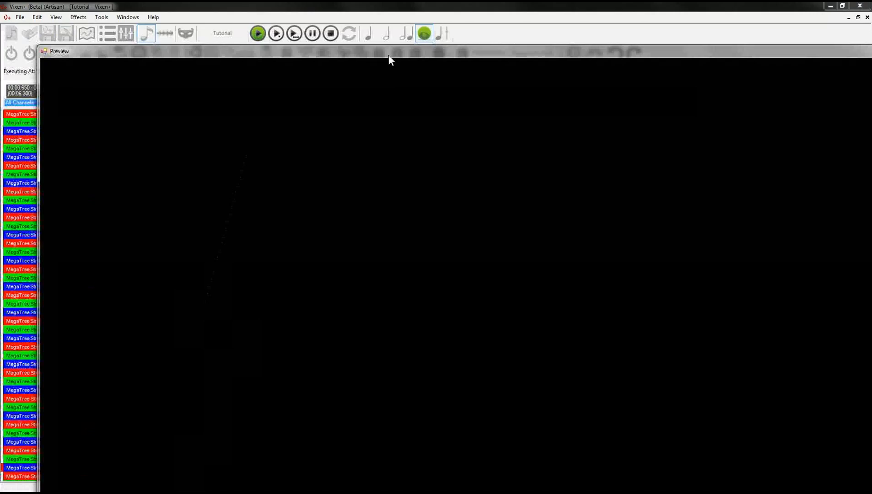
double_click(389, 52)
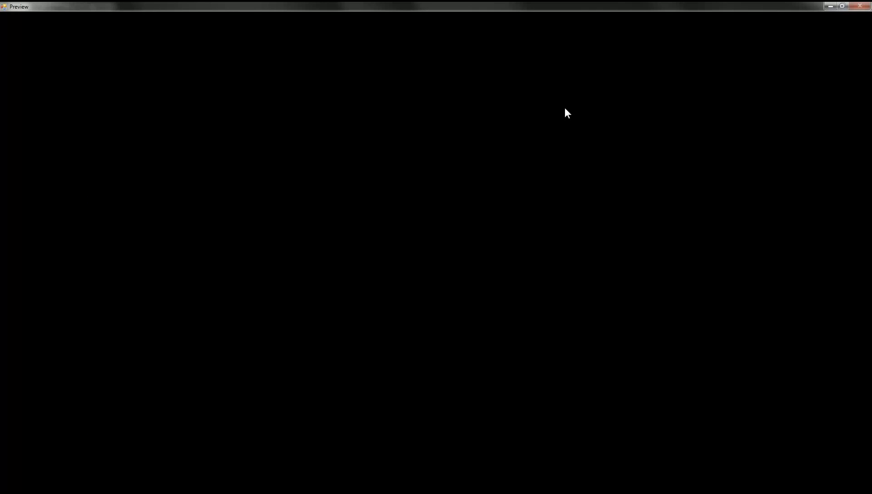
key(F8)
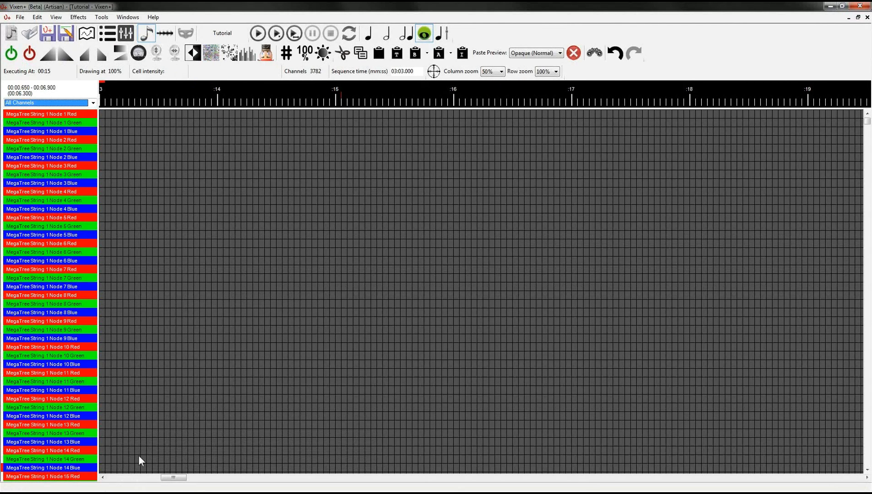
drag(179, 478, 91, 482)
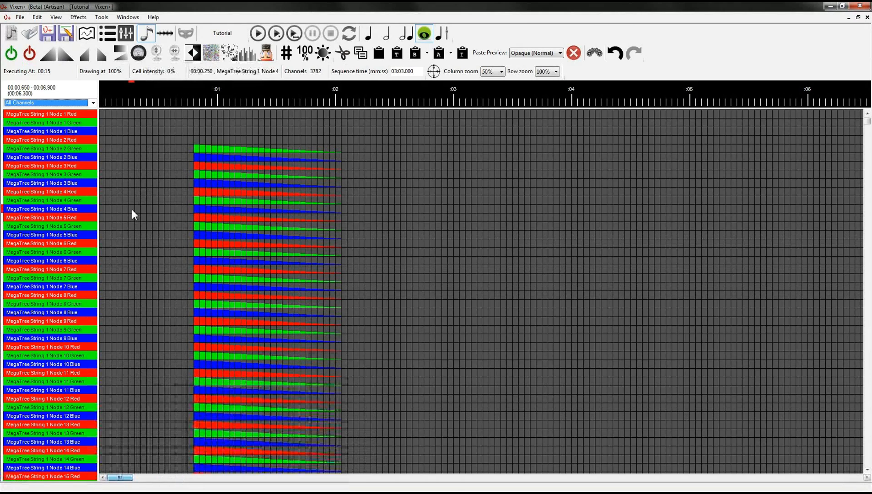
From the first cell, add a Nutcracker tree model named Mega with 25 strings and 360 visible degrees
click(102, 114)
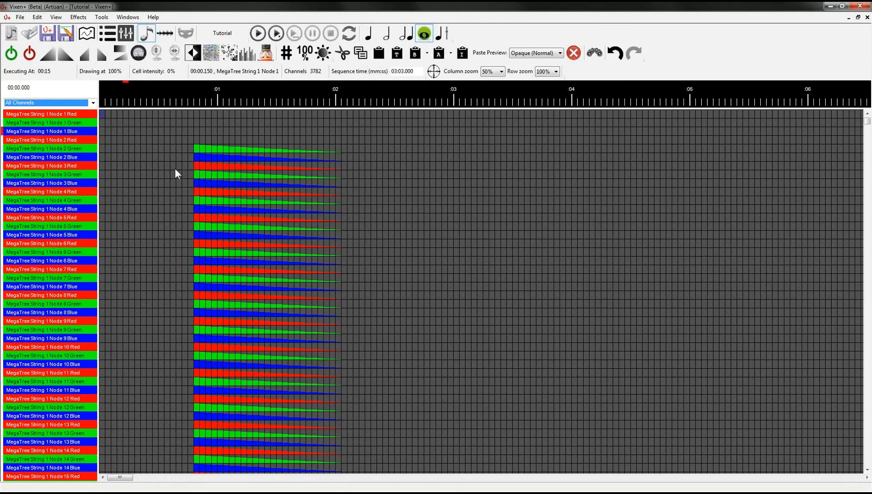
click(265, 53)
click(426, 152)
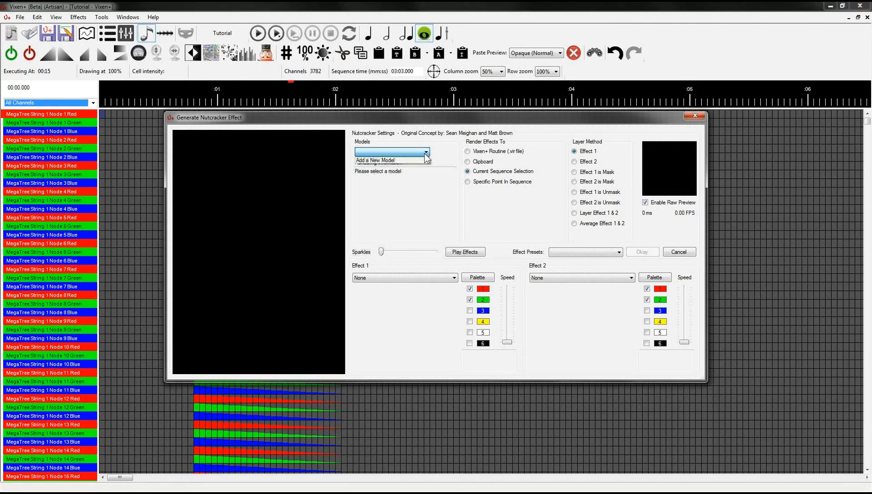
click(396, 160)
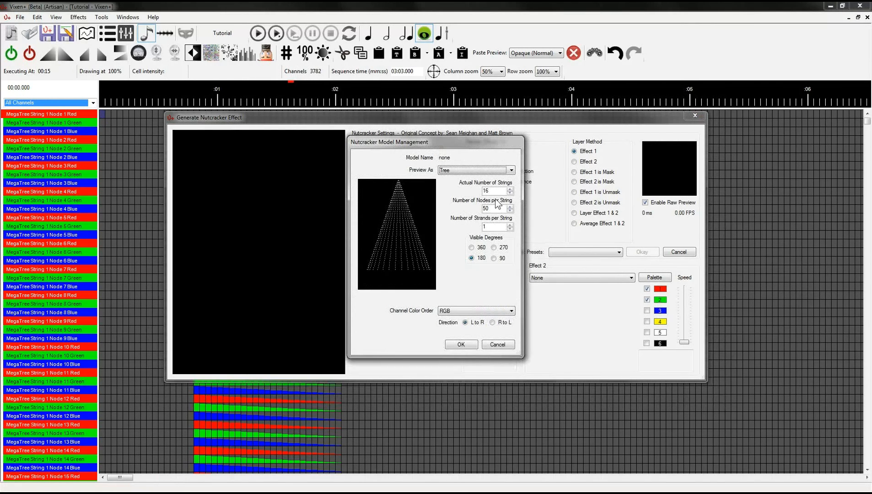
text(25)
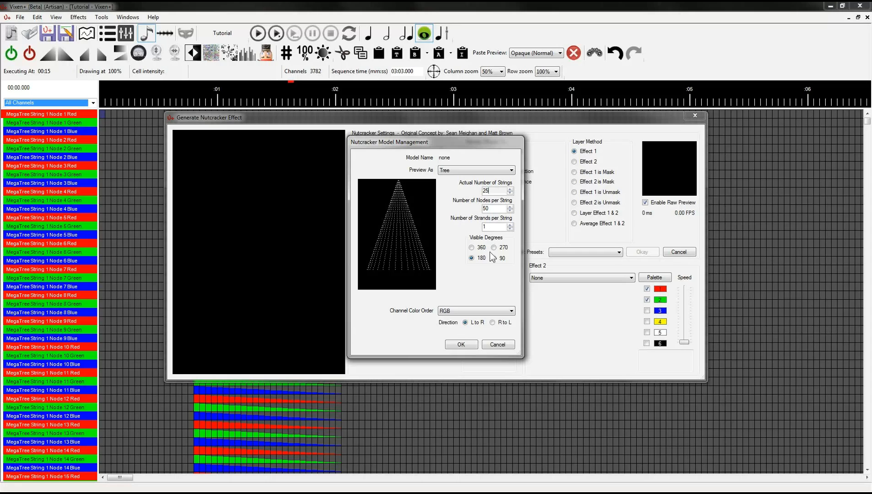
click(471, 248)
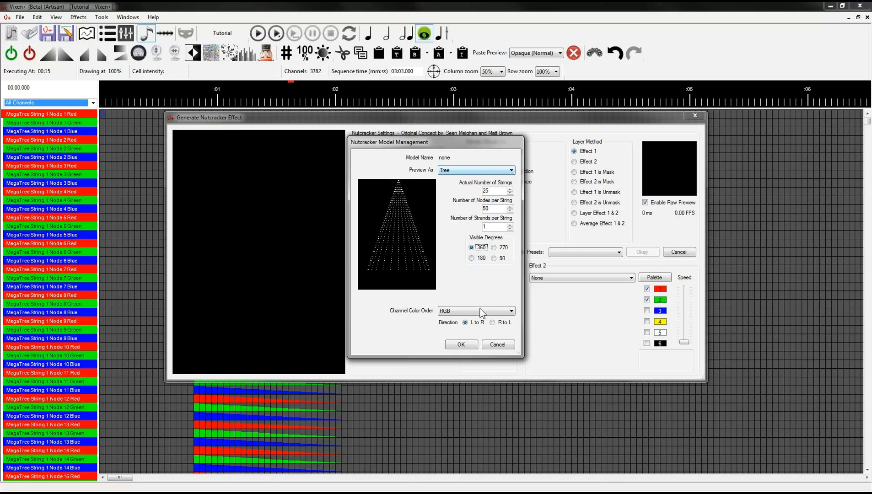
click(456, 345)
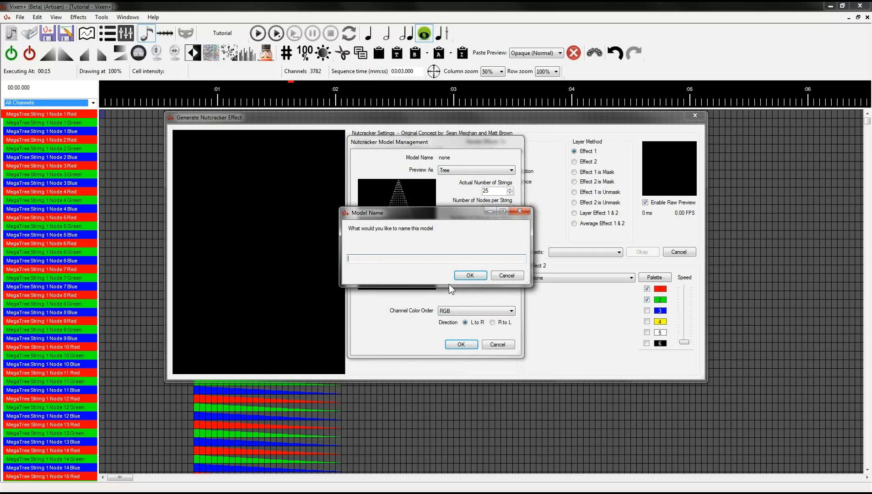
text(Mega)
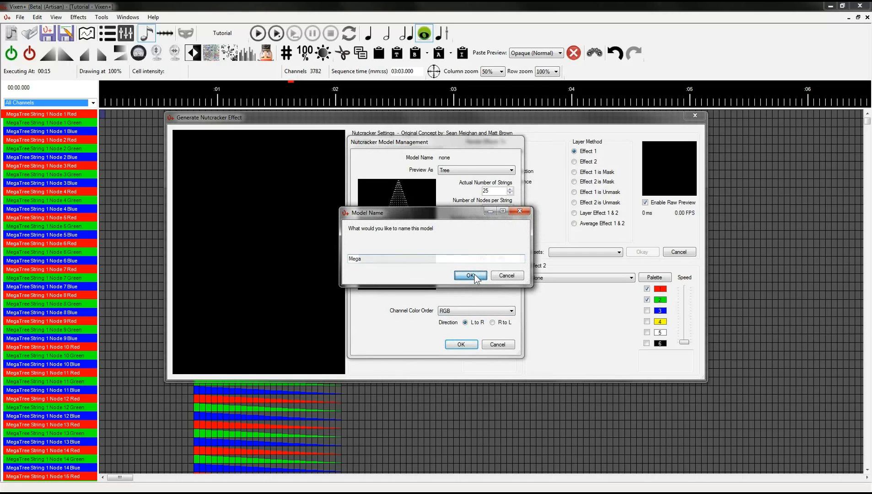
click(470, 275)
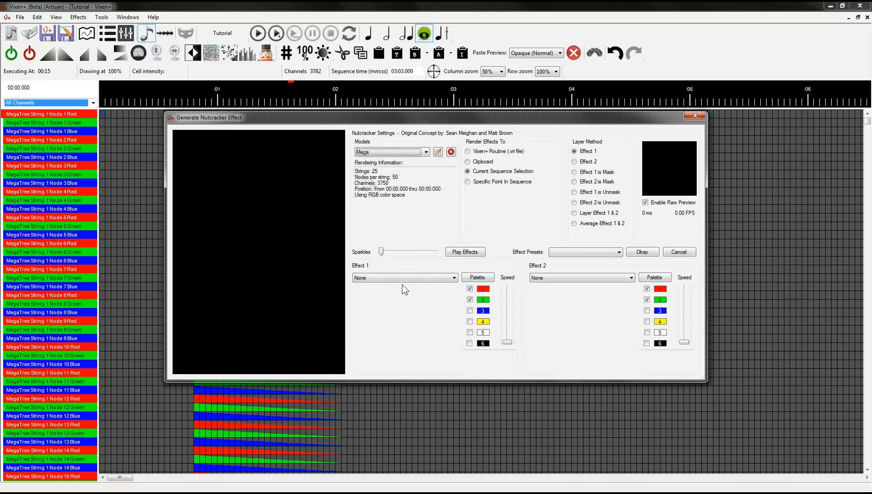
Set Effect 1 to Butterfly and render it to a specific point in the sequence for 100 events
click(455, 278)
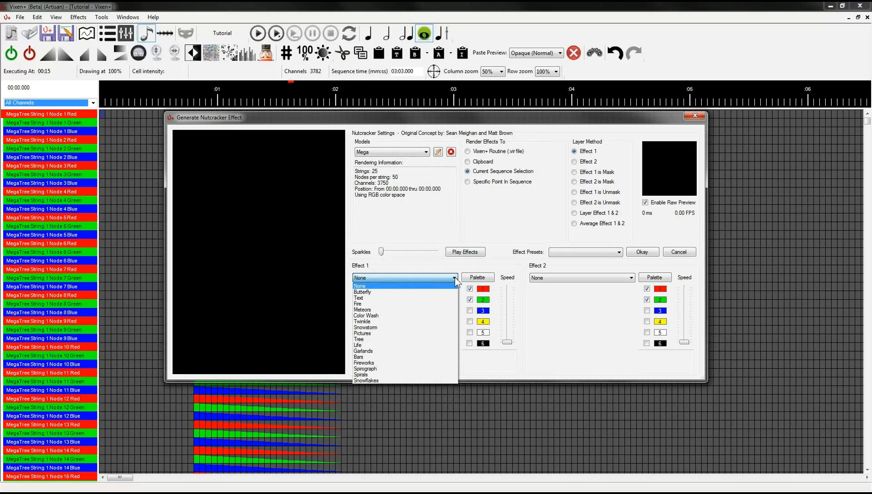
click(359, 293)
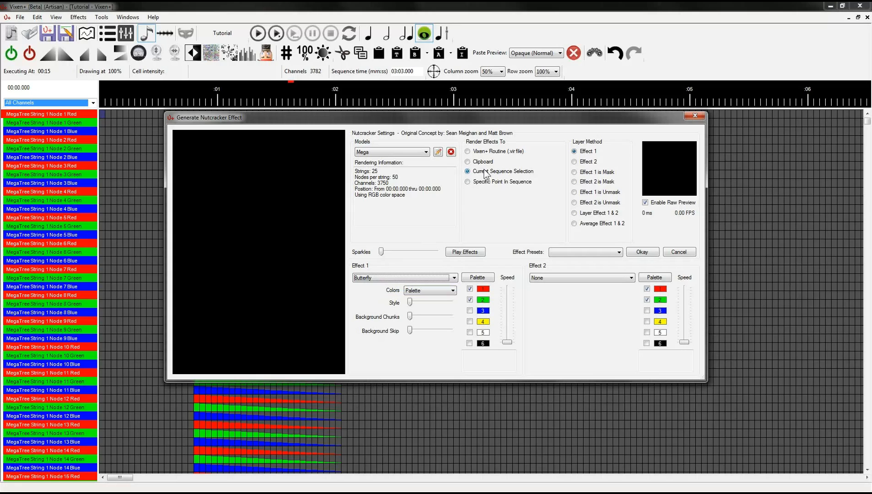
click(467, 182)
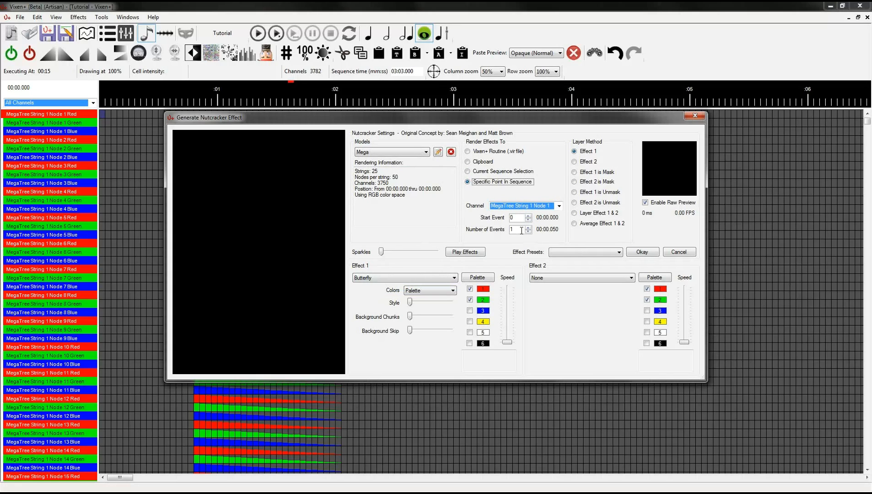
double_click(514, 230)
text(100)
key(shift+Tab)
Preview and tune Butterfly with a higher speed, blue palette color 3 and slightly more background chunks, and render it into the sequence
click(469, 253)
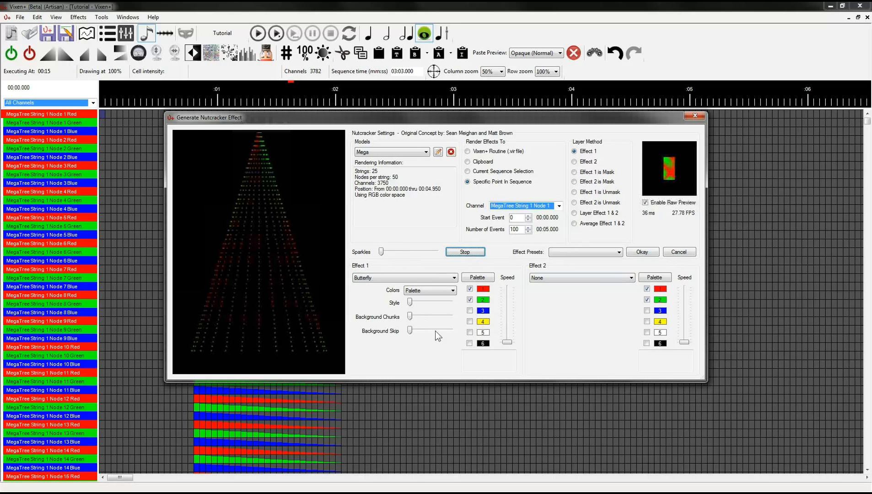
drag(501, 342, 513, 299)
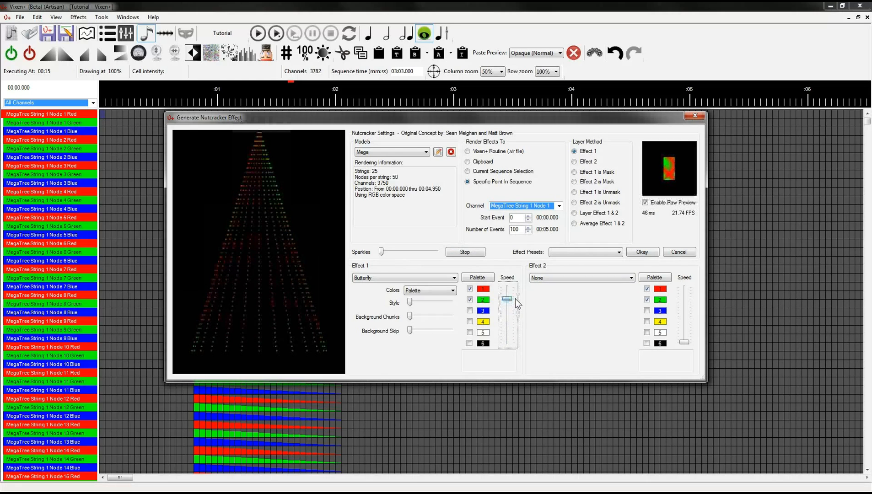
click(470, 311)
click(411, 303)
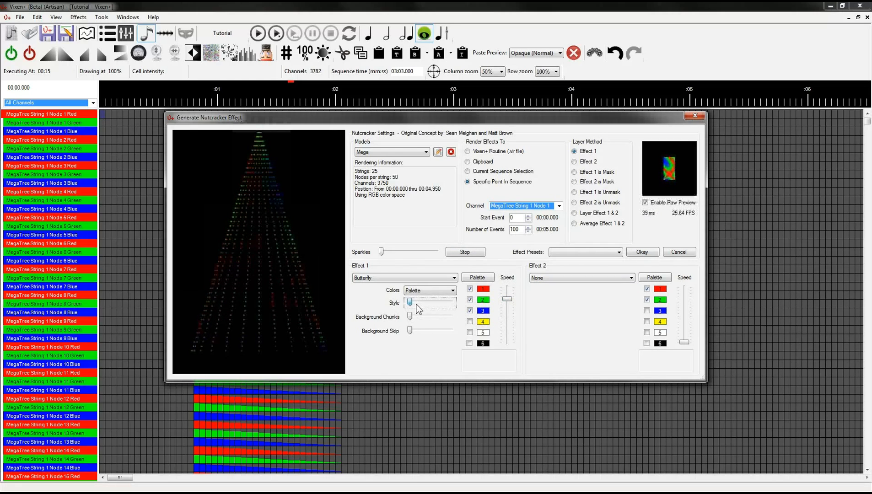
click(442, 306)
drag(451, 303, 416, 320)
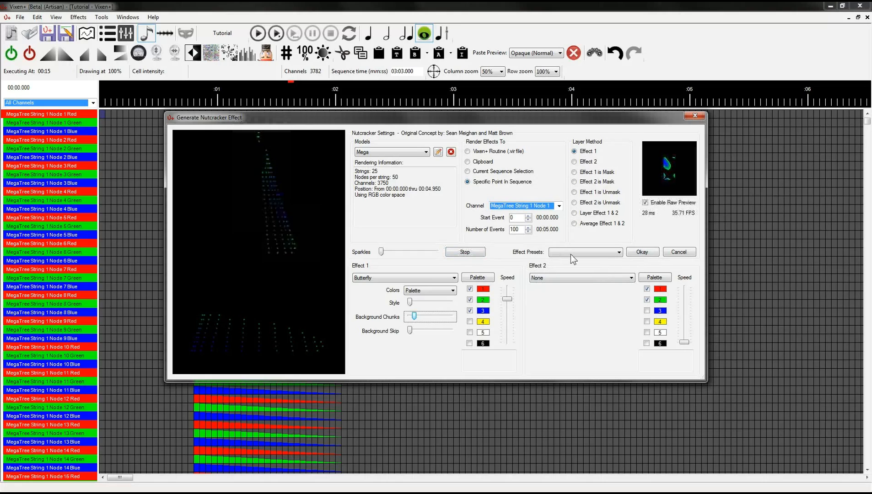
click(471, 251)
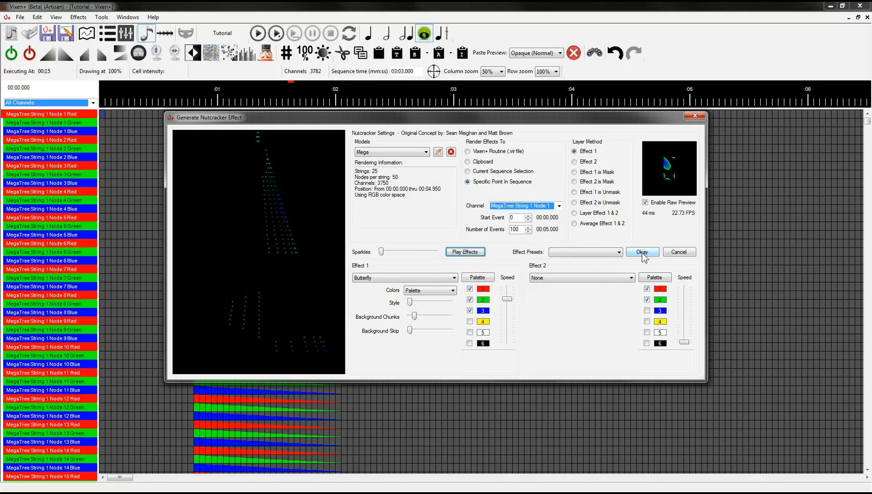
click(642, 253)
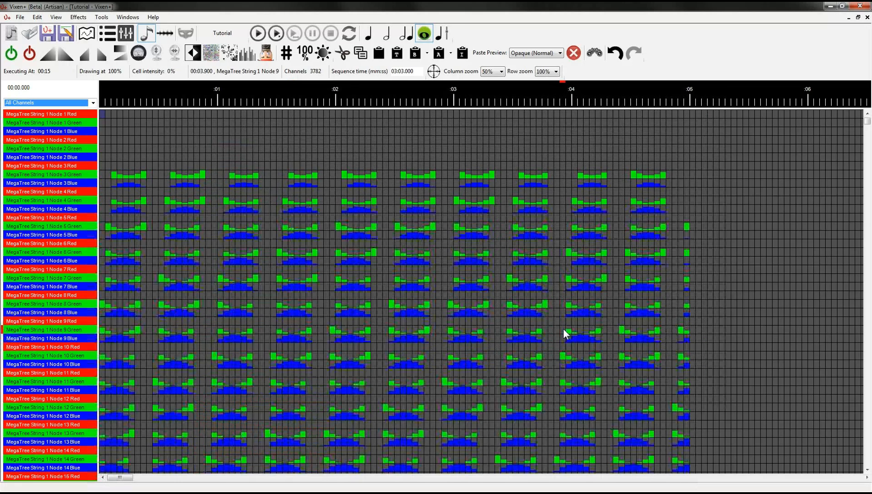
Play the sequence with the rendered Butterfly effect, resizing the Preview window and pausing playback to check the output
click(258, 35)
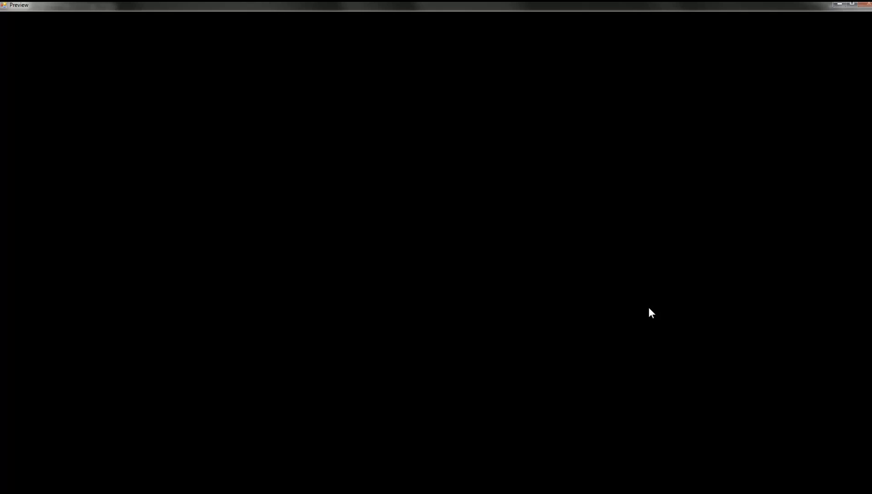
key(Escape)
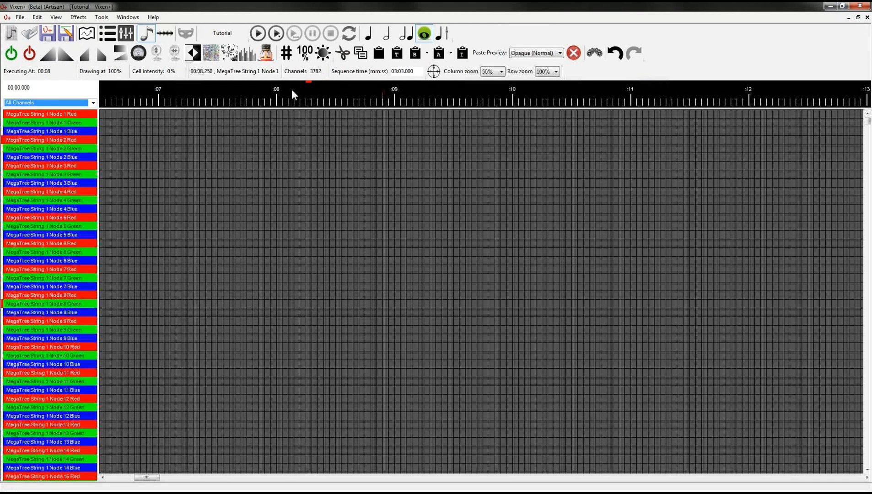
click(259, 35)
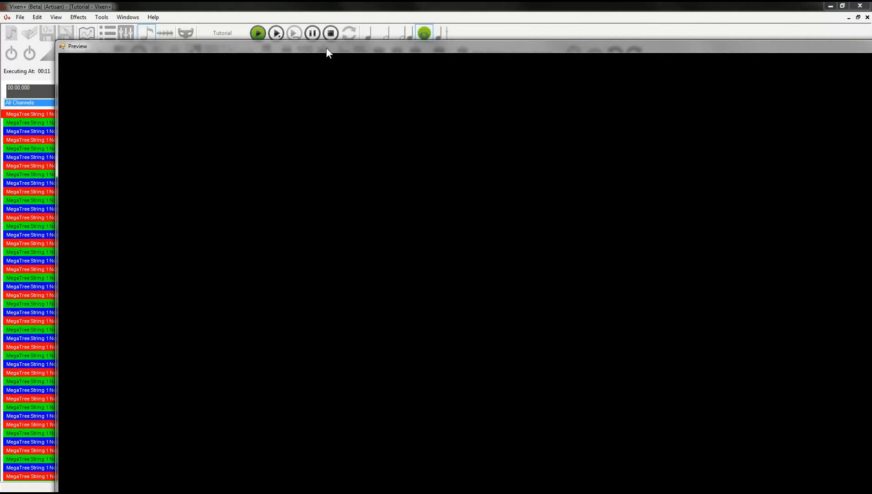
key(F7)
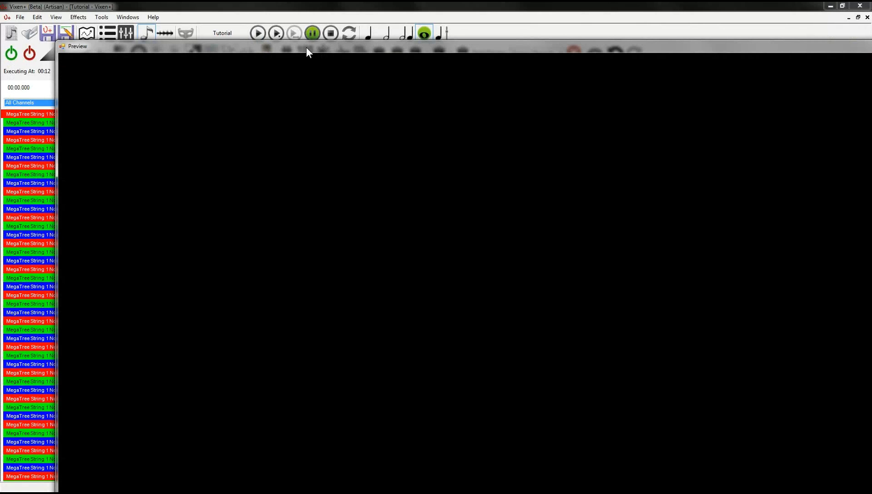
double_click(306, 48)
double_click(294, 5)
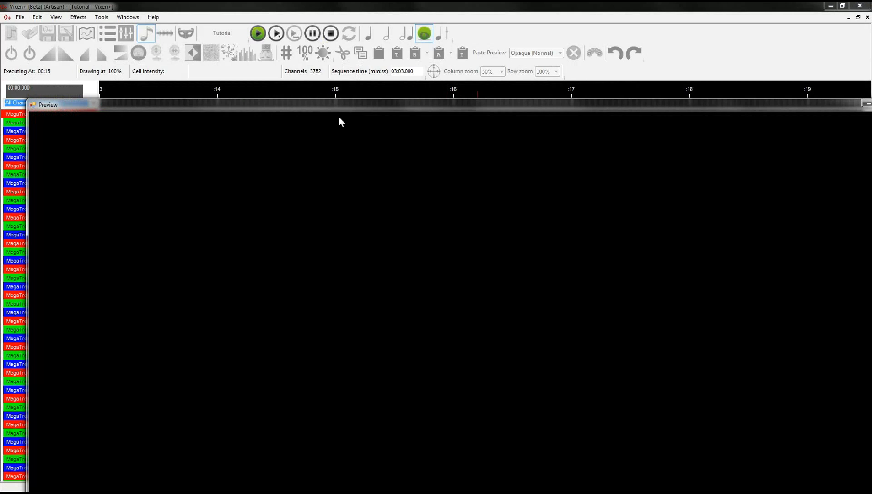
key(F7)
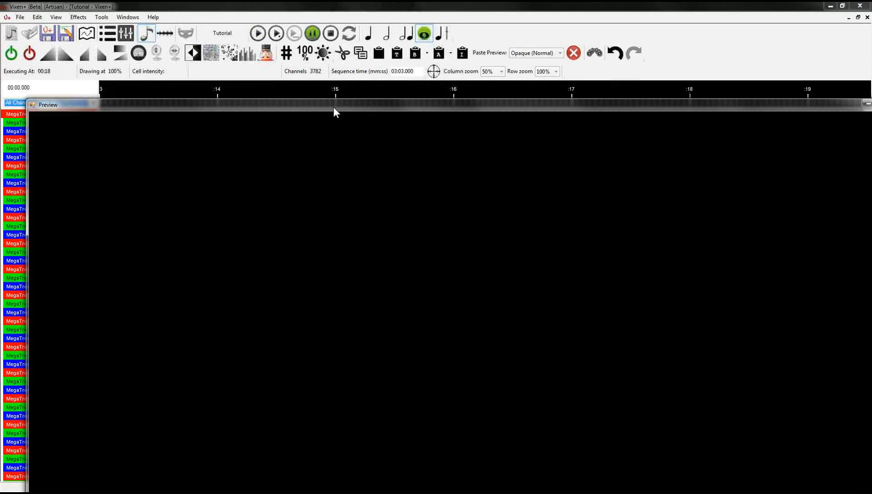
Replay the sequence from the start, stop playback after about five seconds, and examine the rendered Butterfly cells across the mega tree channels
click(310, 90)
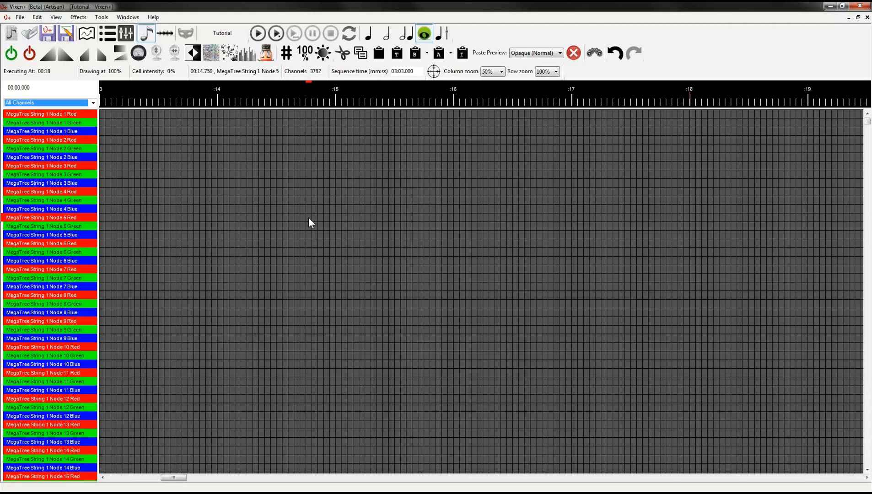
click(258, 34)
drag(303, 108, 368, 483)
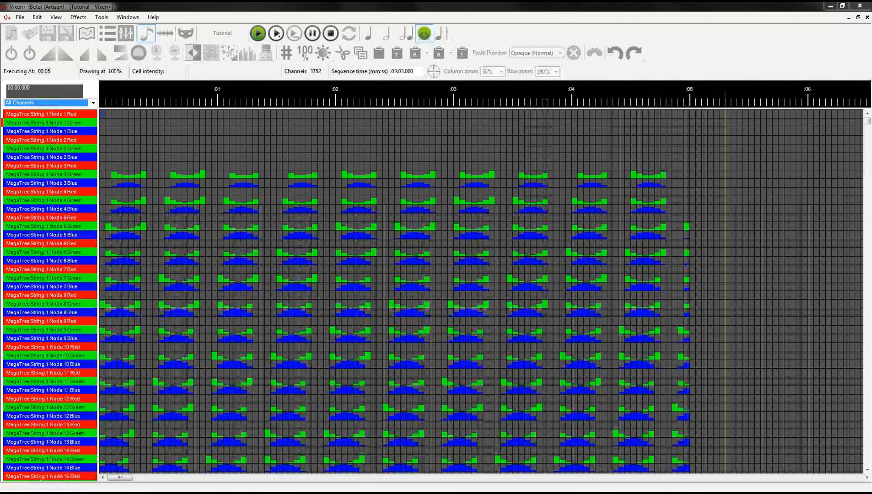
key(F8)
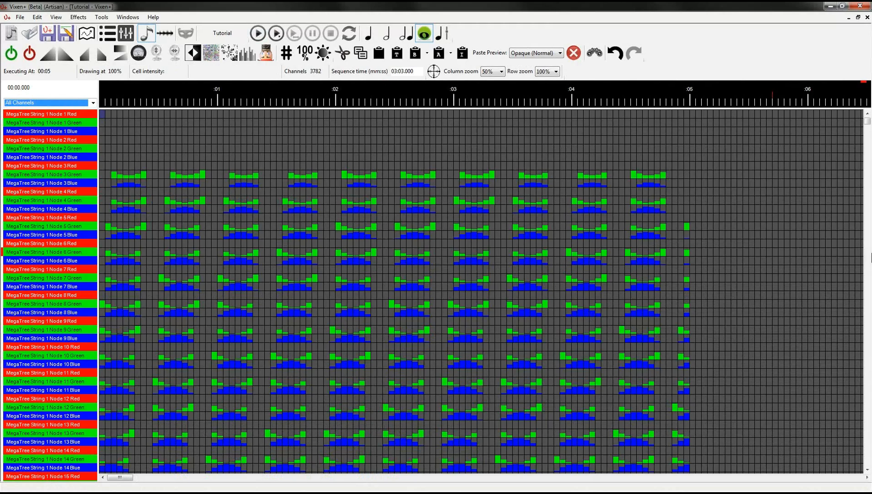
scroll(865, 152, down, 20)
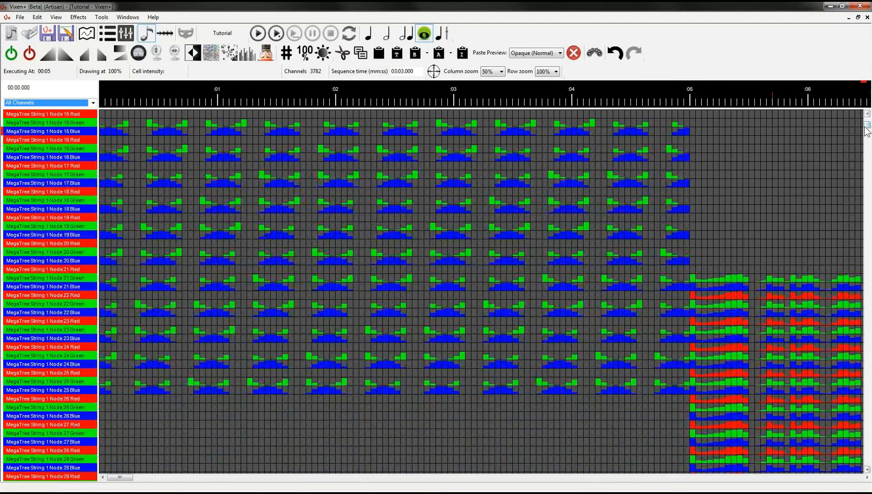
scroll(866, 131, up, 20)
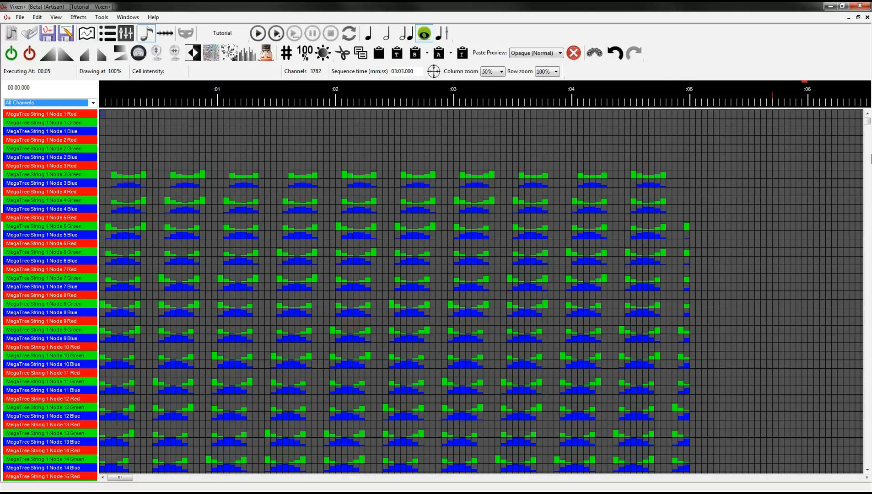
drag(870, 127, 871, 108)
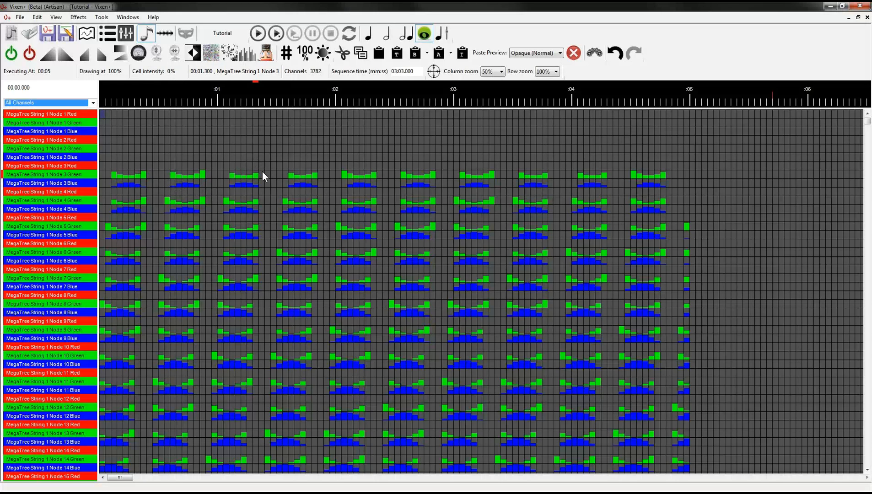
Copy the Butterfly cells from 00:00.600 to 00:03.200 and preview pasting them at 00:09.700 on MegaTree String 1 Node 4 Red
scroll(311, 203, down, 2)
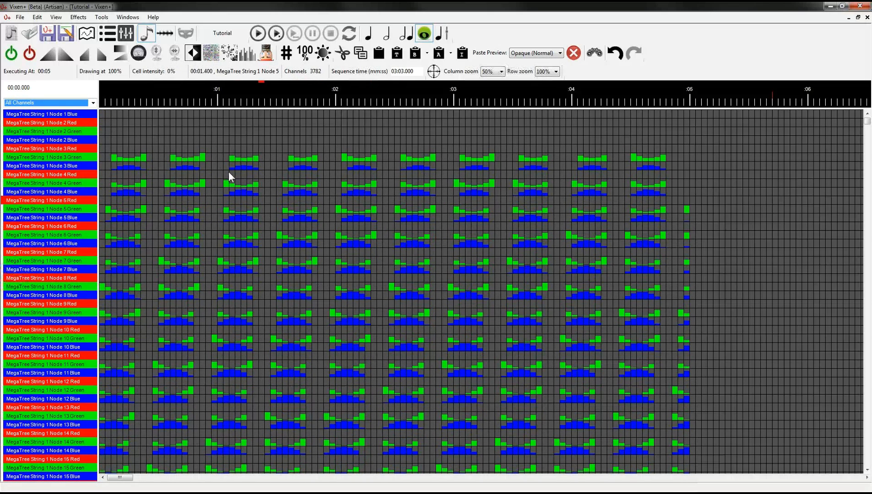
drag(172, 156, 481, 400)
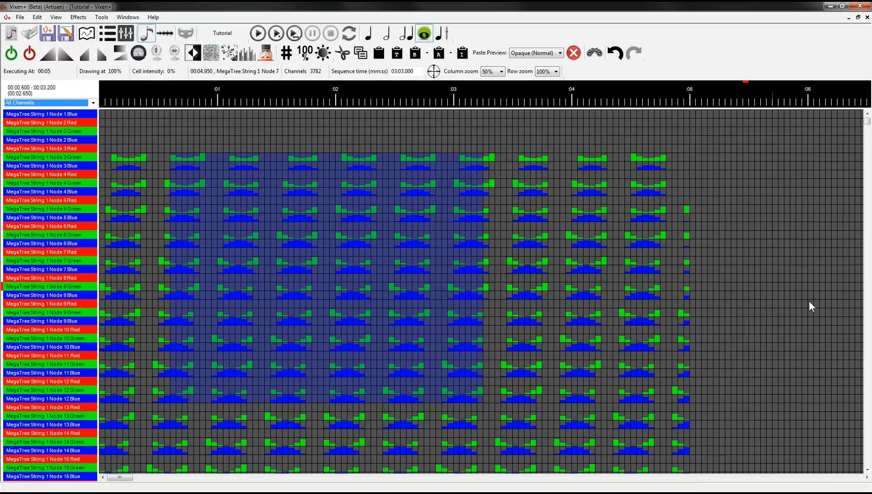
drag(112, 481, 148, 481)
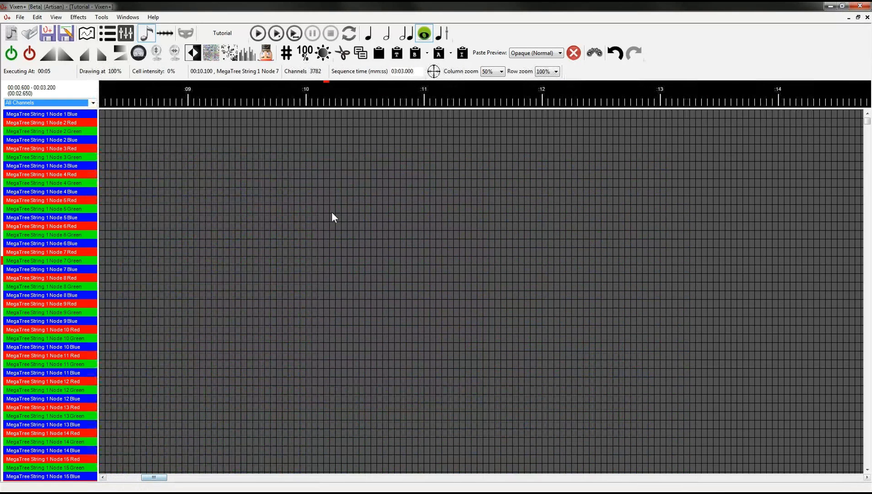
click(273, 173)
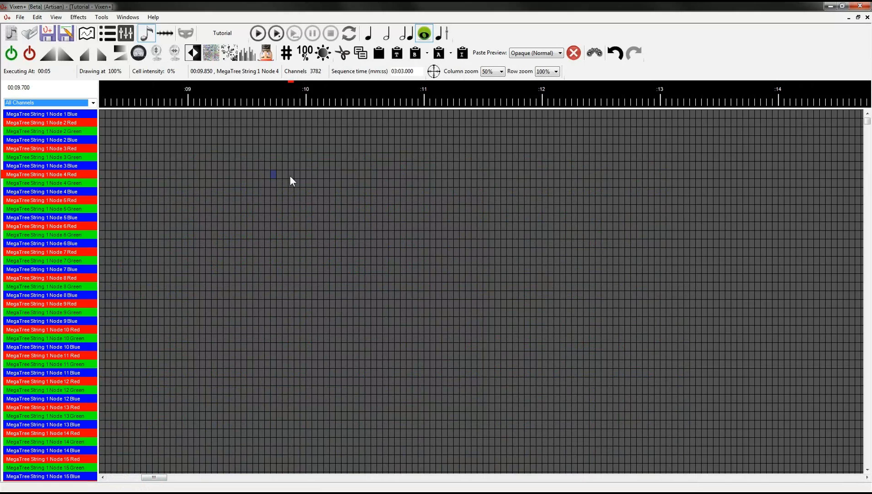
key(ctrl+v)
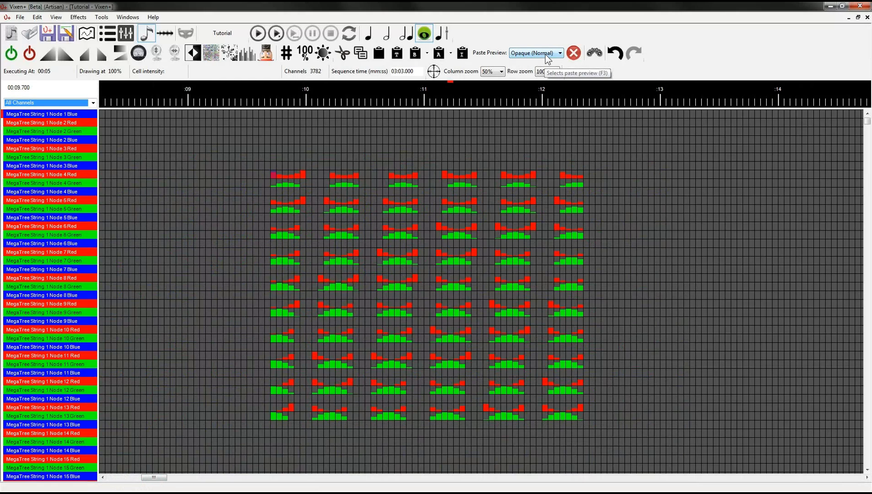
Preview the paste in Boolean (NAND) and Boolean (NOR) modes, and return the paste preview mode to Opaque (Normal)
click(561, 52)
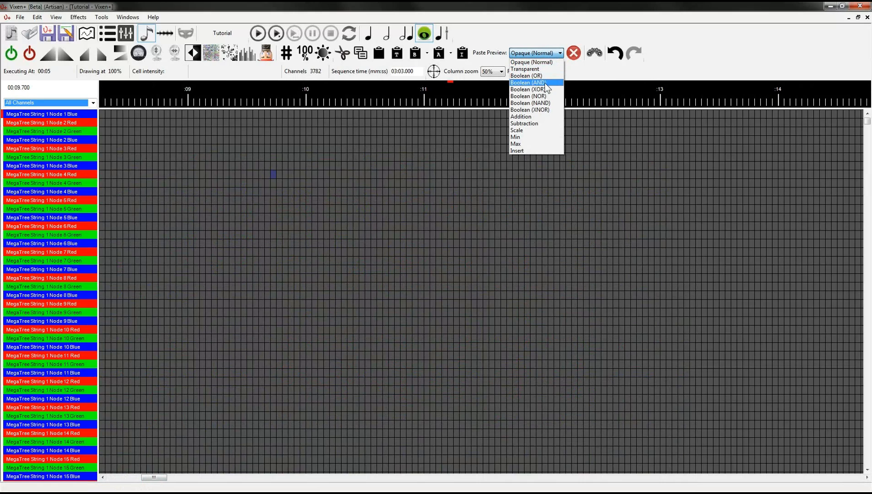
click(530, 103)
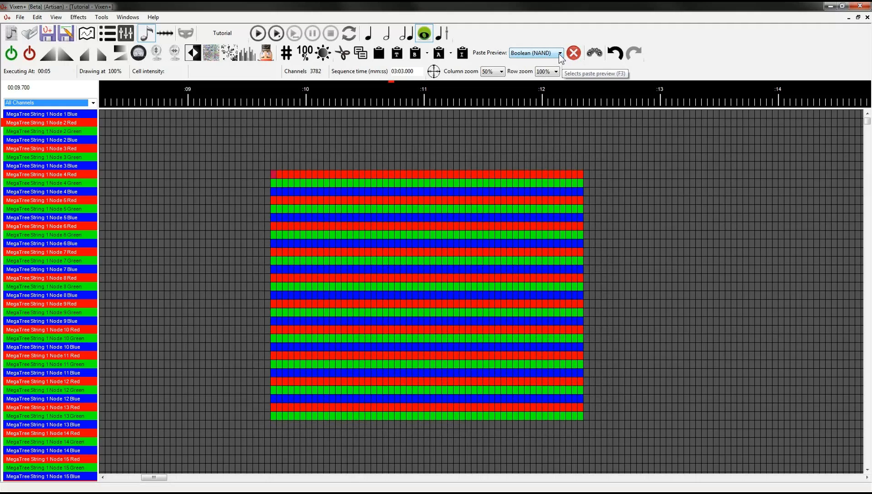
click(559, 53)
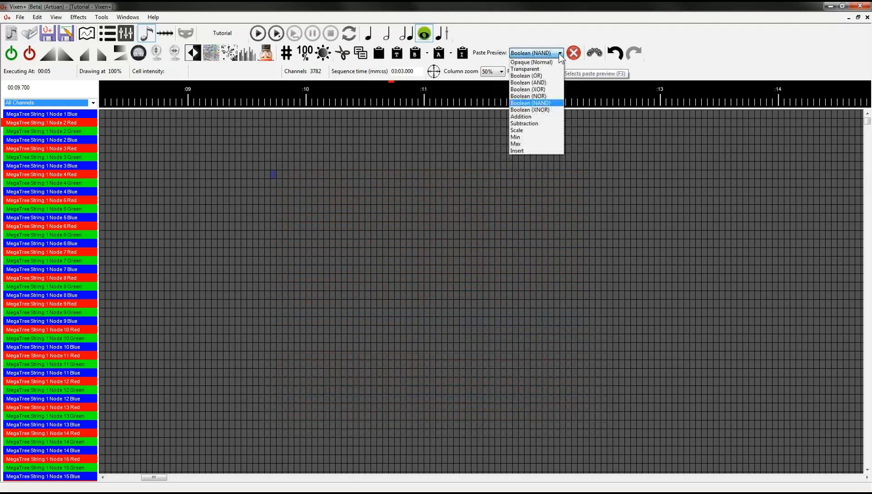
click(533, 97)
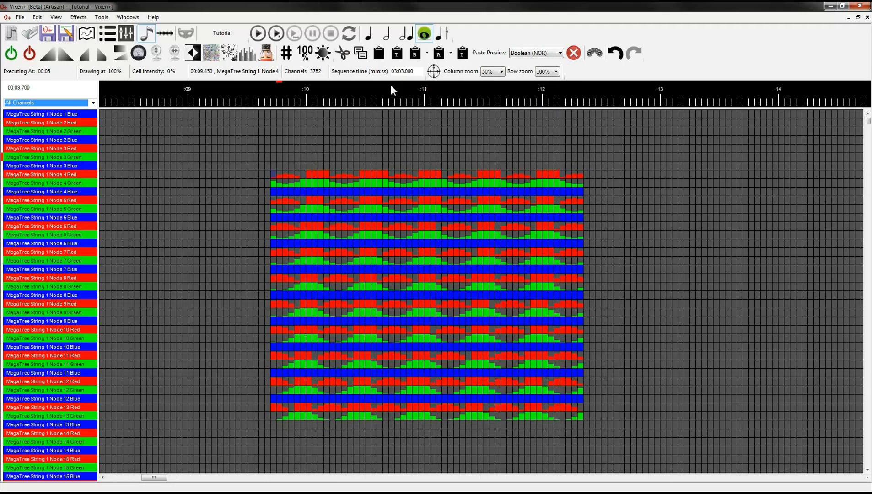
click(561, 54)
click(540, 62)
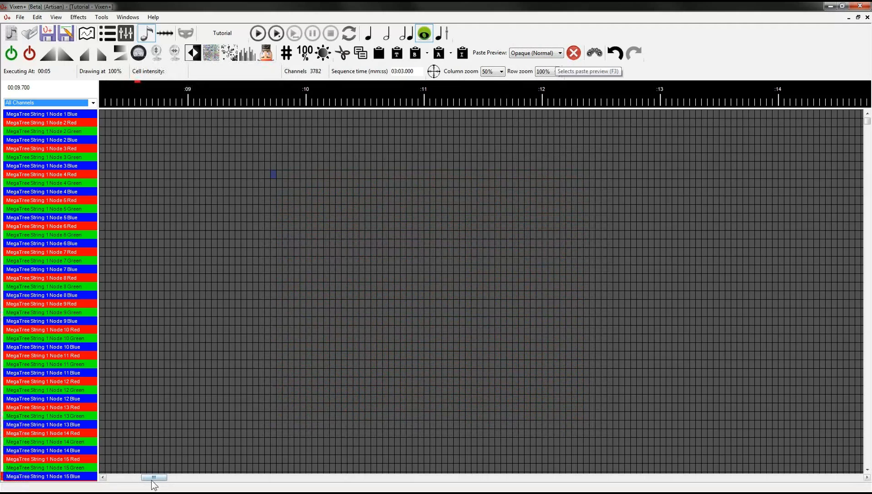
Preview pasting the copied block over the Butterfly cells at 00:00.950 on Node 3 Red, first as Opaque (Normal), finally as Transparent
drag(152, 478, 91, 486)
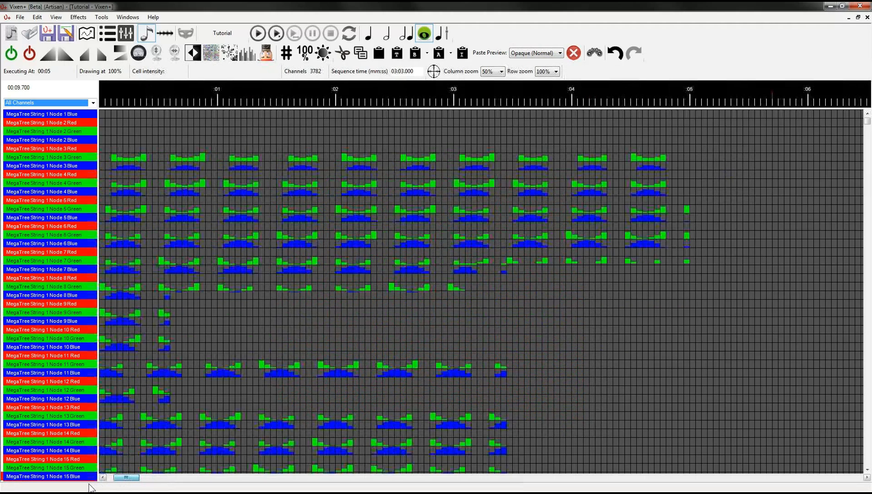
click(214, 147)
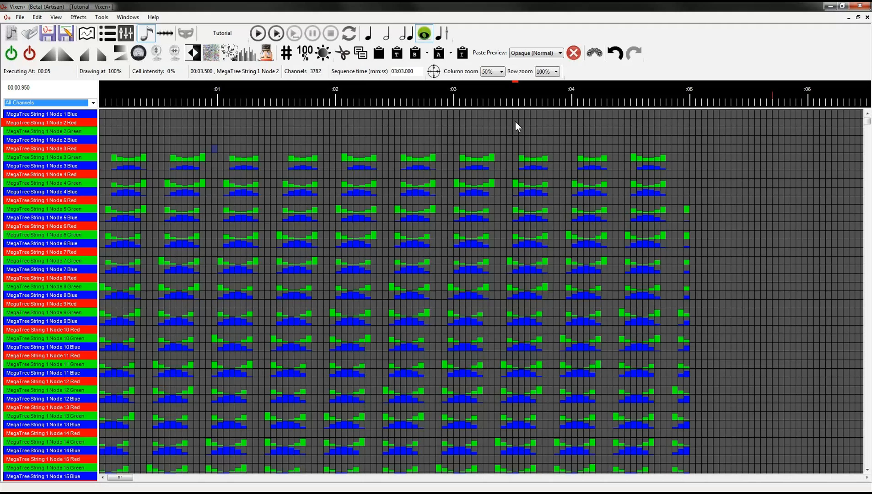
key(ctrl+v)
click(559, 52)
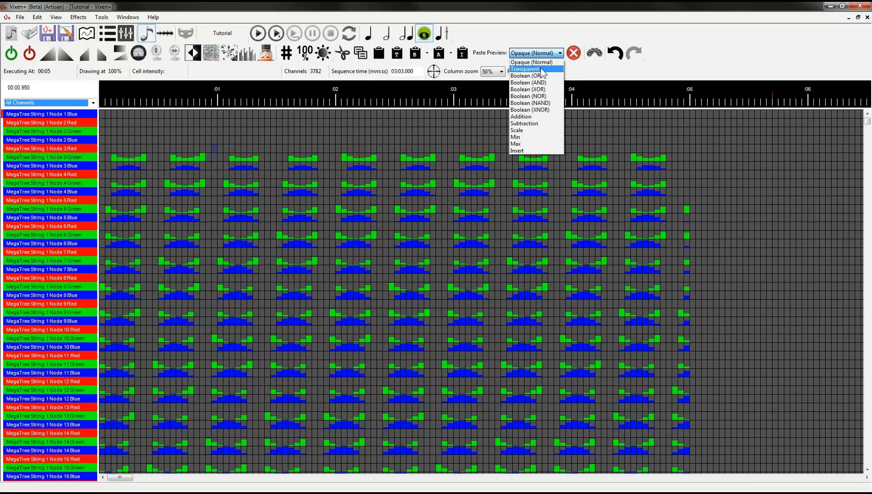
click(544, 68)
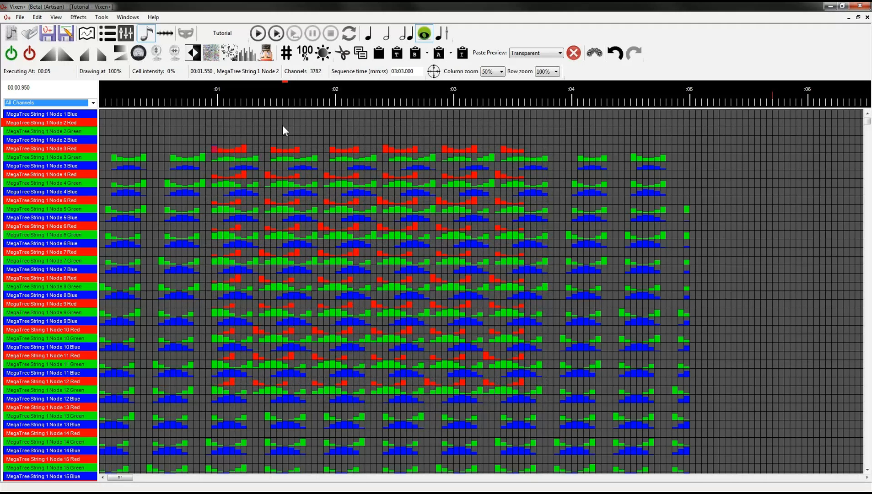
key(F3)
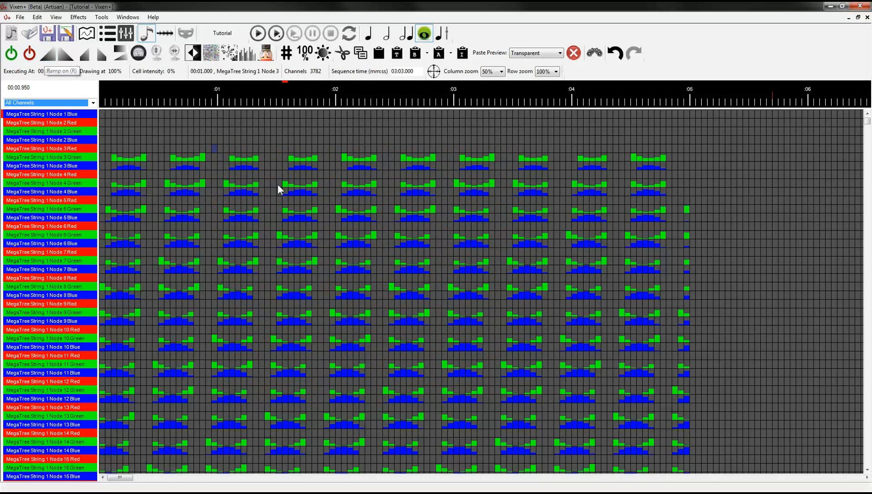
Select 00:00.600 to 00:05.650 from Node 2 Green to Node 12 Green and fill it with a ramp up, replaced by a ramp down
drag(171, 129, 770, 390)
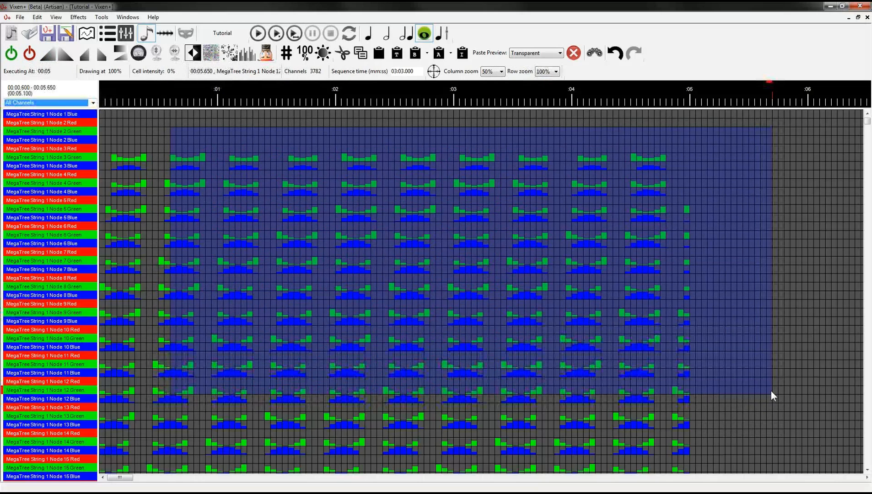
key(r)
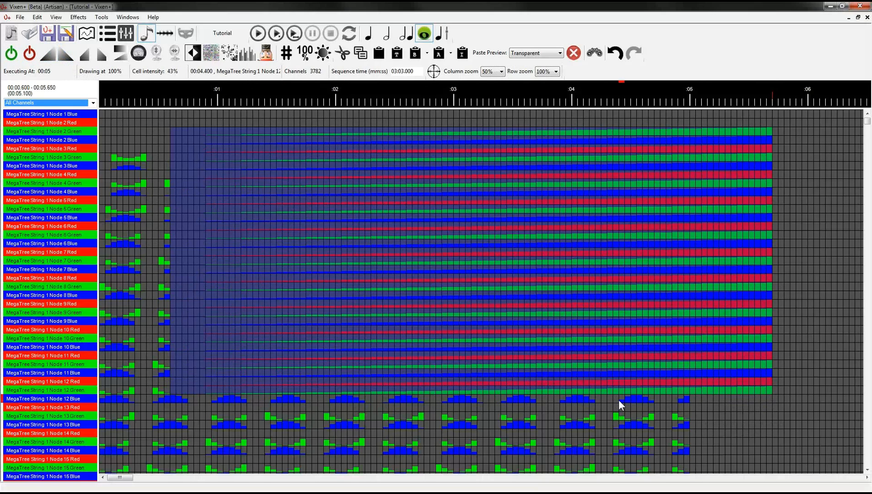
key(f)
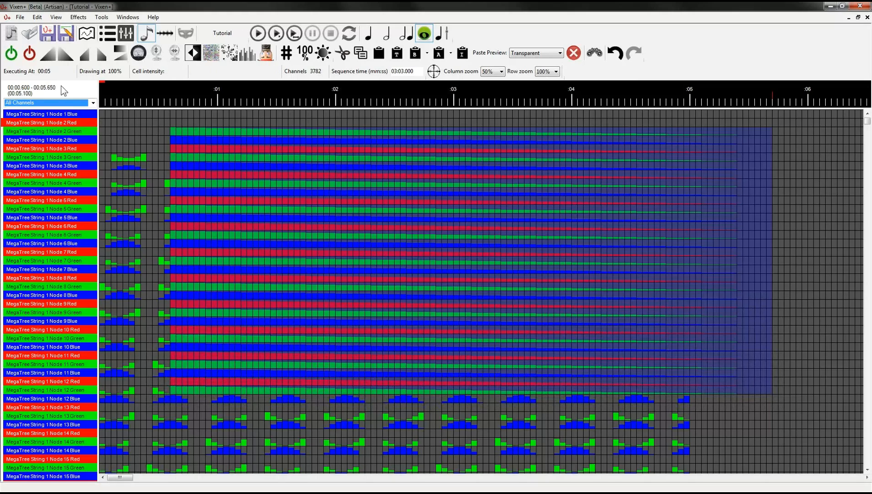
click(84, 59)
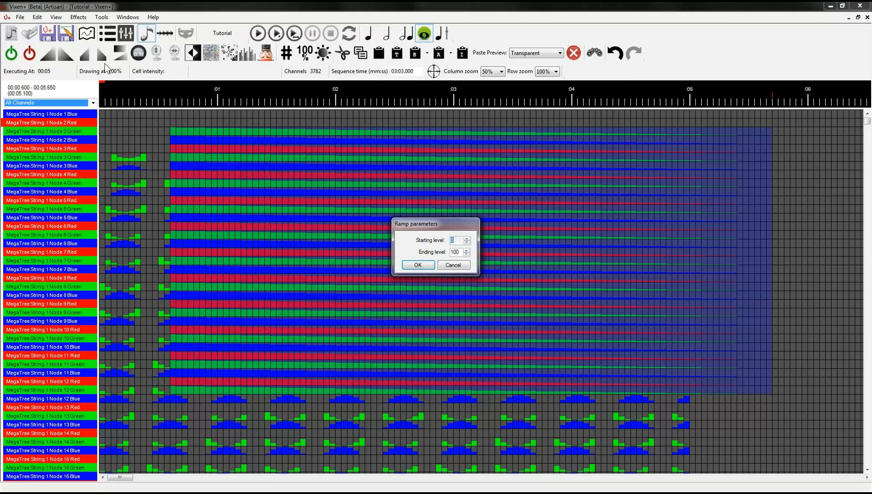
key(Escape)
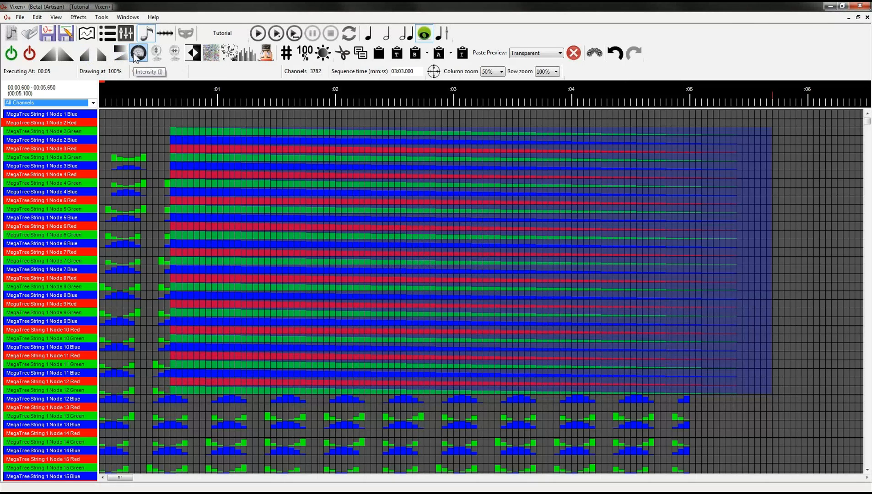
click(134, 54)
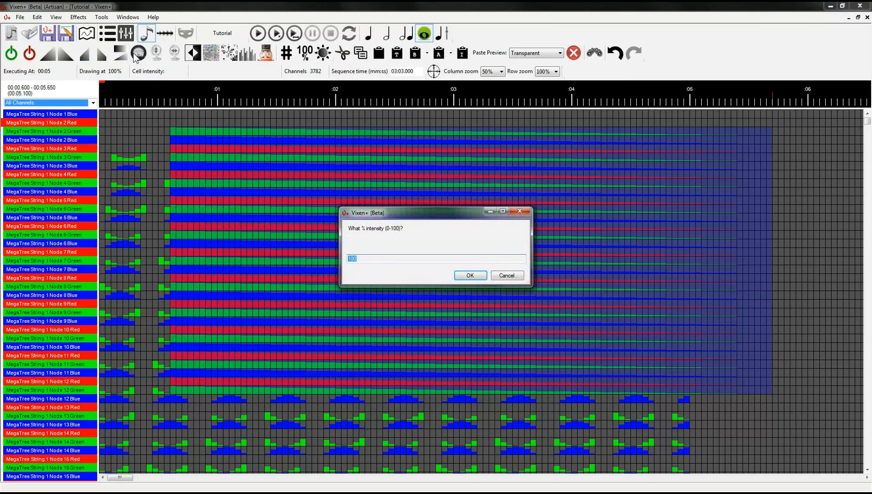
key(Escape)
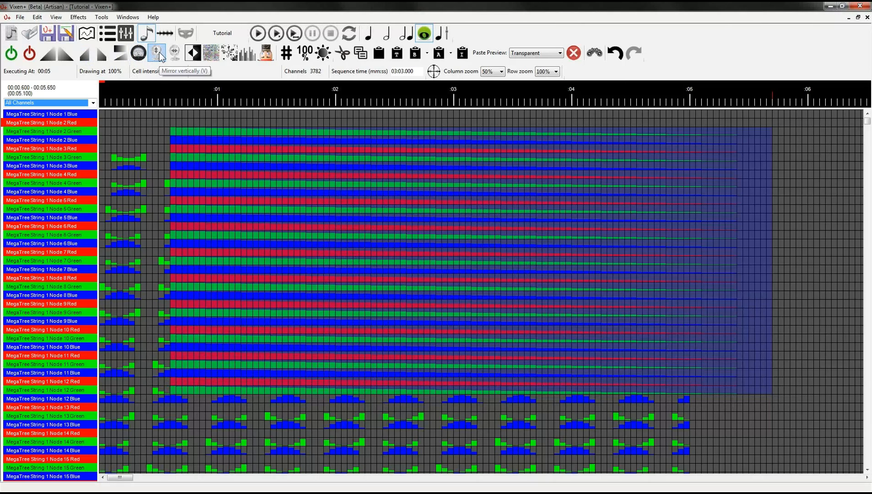
Invert the intensities of the selected cells, and open and dismiss the random effect parameters
click(191, 54)
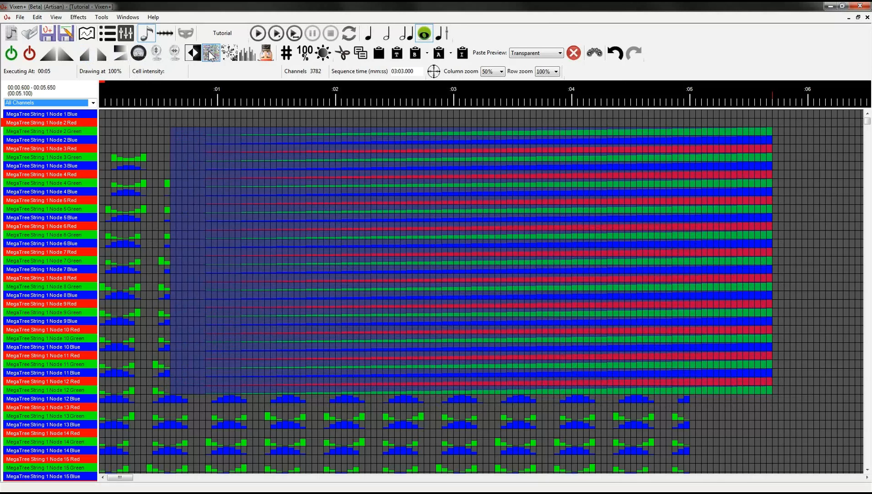
click(209, 54)
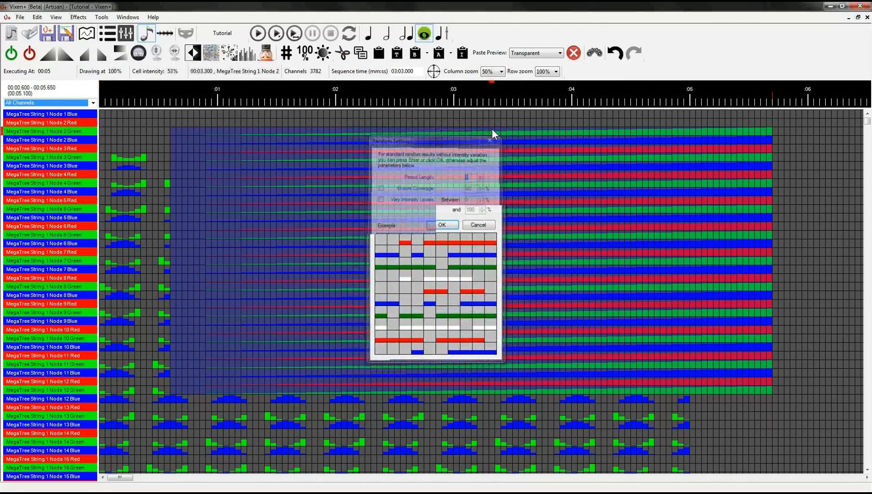
click(493, 134)
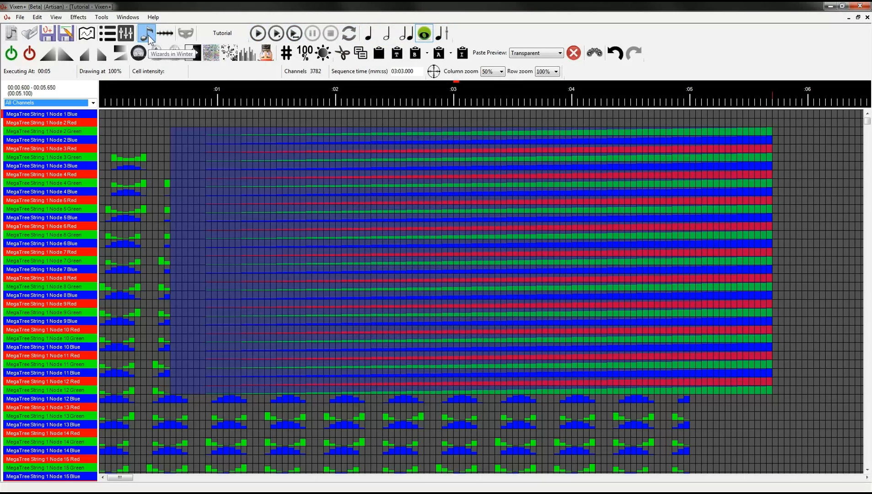
Using the crosshairs for alignment, select 00:00.450 to 00:05.650 from Node 2 Green to Node 12 Blue and apply a ramp down
click(434, 72)
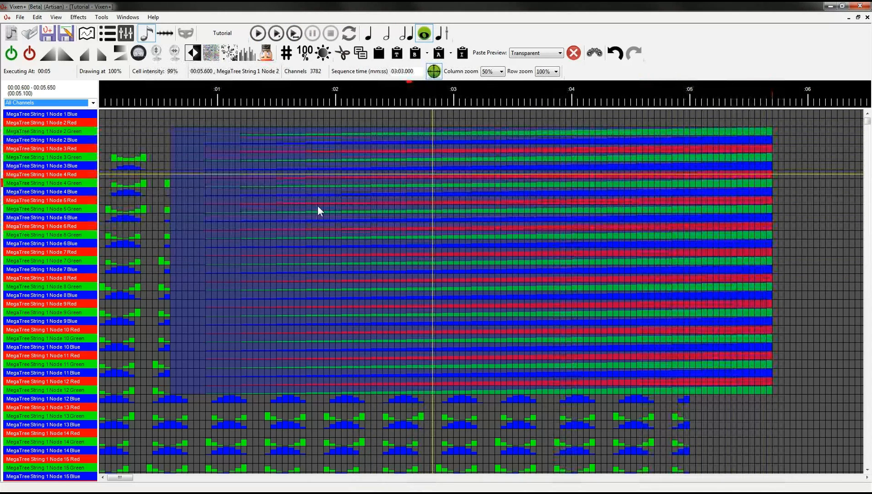
key(x)
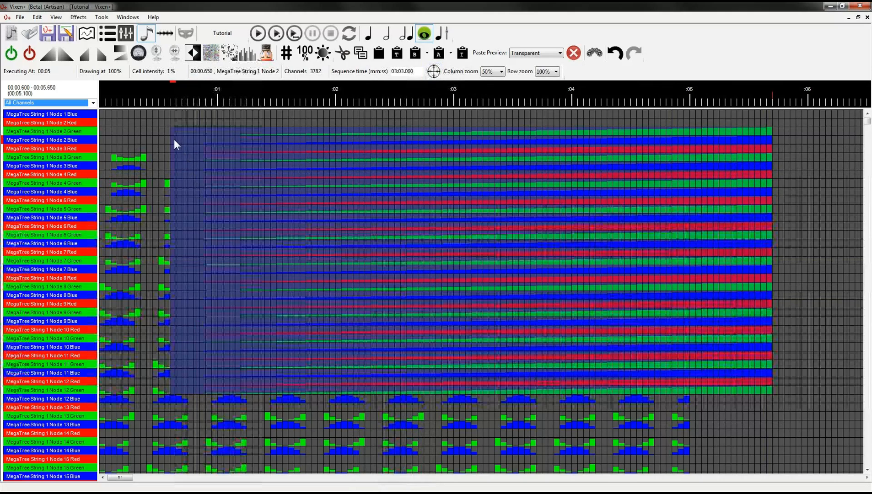
click(769, 132)
key(x)
drag(556, 266, 154, 400)
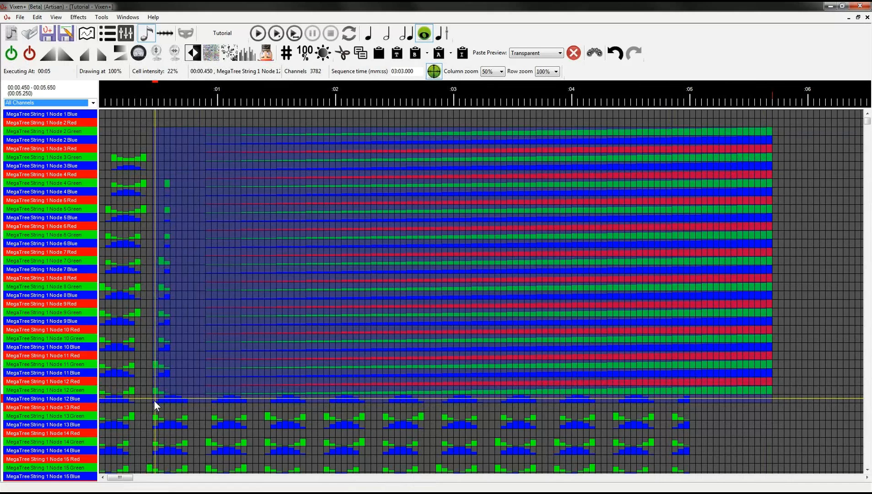
key(x)
key(f)
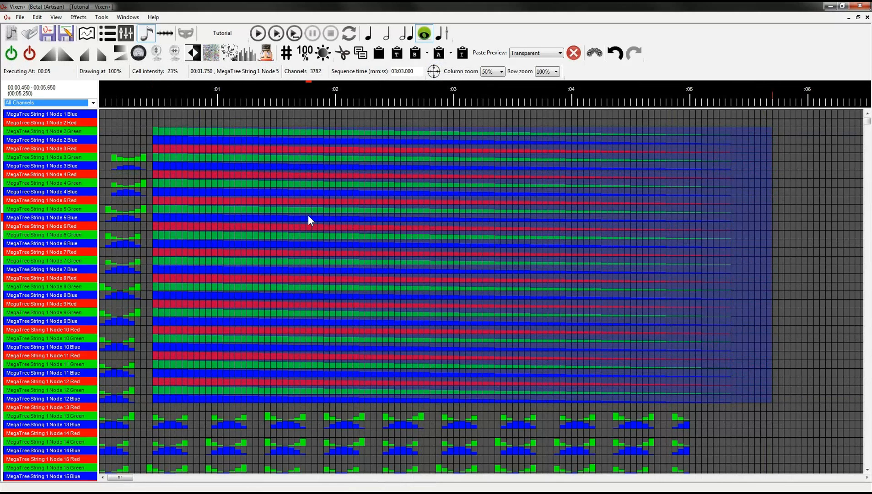
Turn on the crosshairs and undo the last three changes to the sequence
key(x)
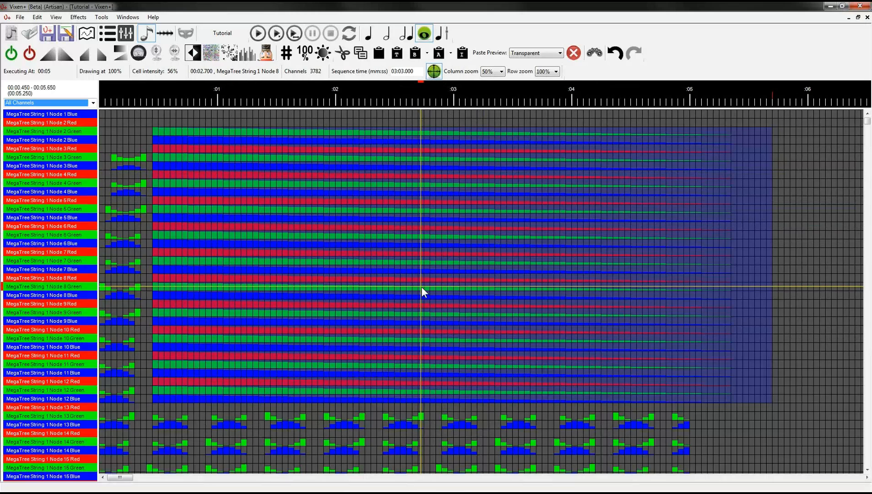
key(ctrl+z)
key(ctrl+z)
key(ctrl+z)
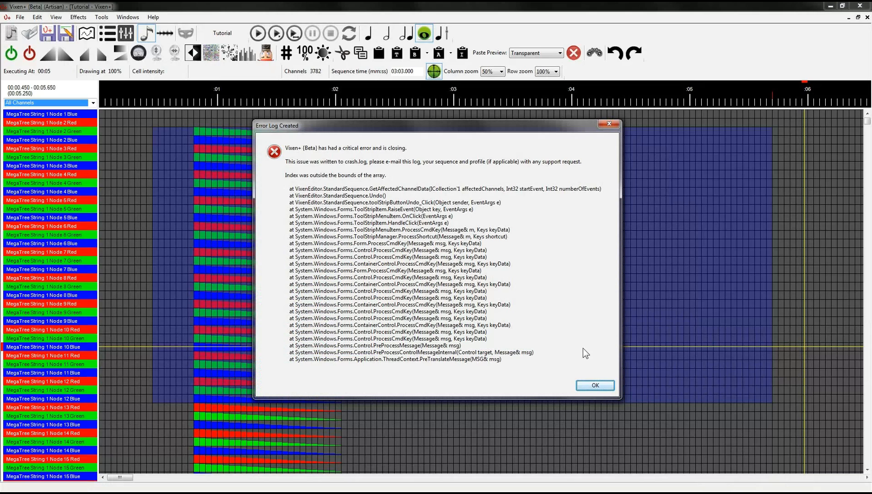
Dismiss the error report, save the changes to Tutorial, and reopen the recent sequence Tutorial.vix
click(589, 386)
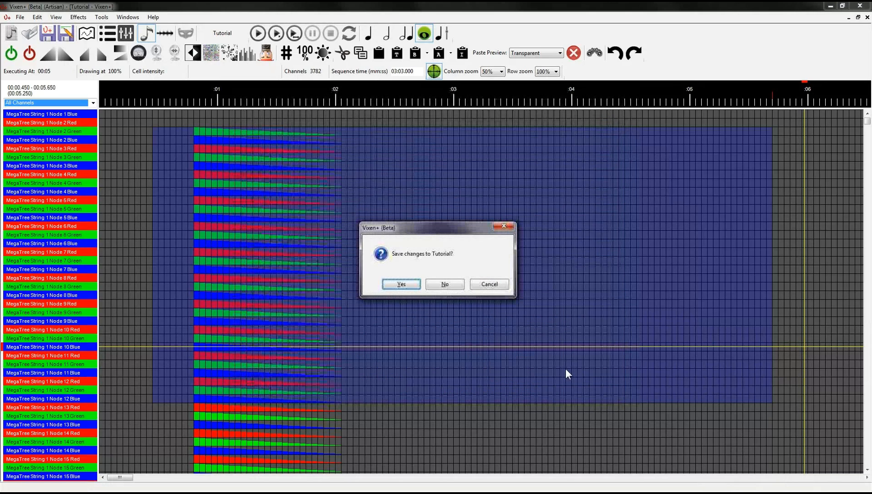
click(402, 284)
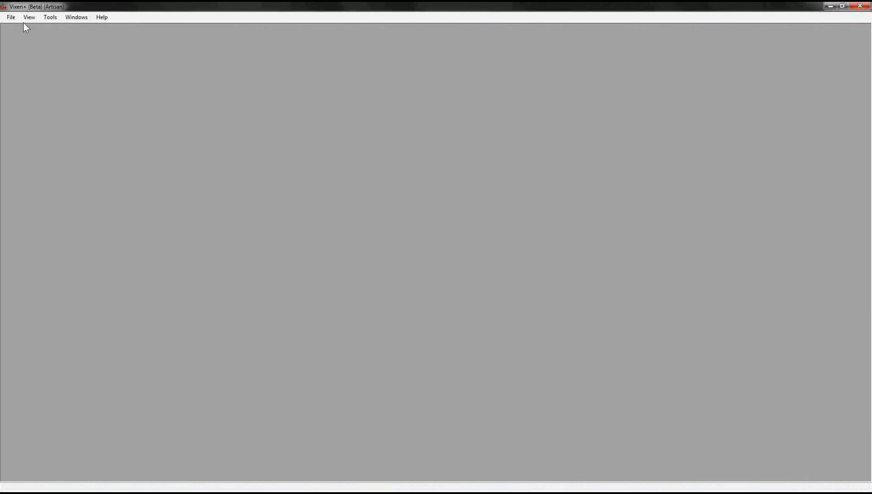
click(10, 20)
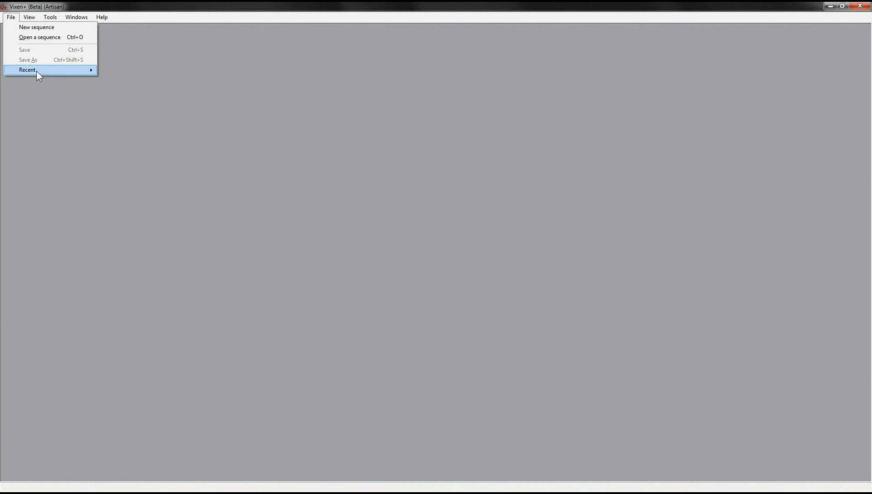
mouse_move(37, 72)
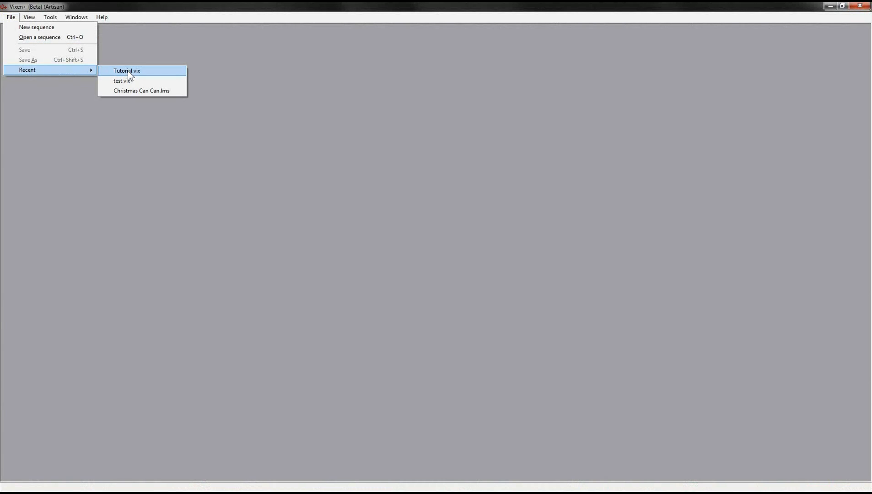
click(128, 71)
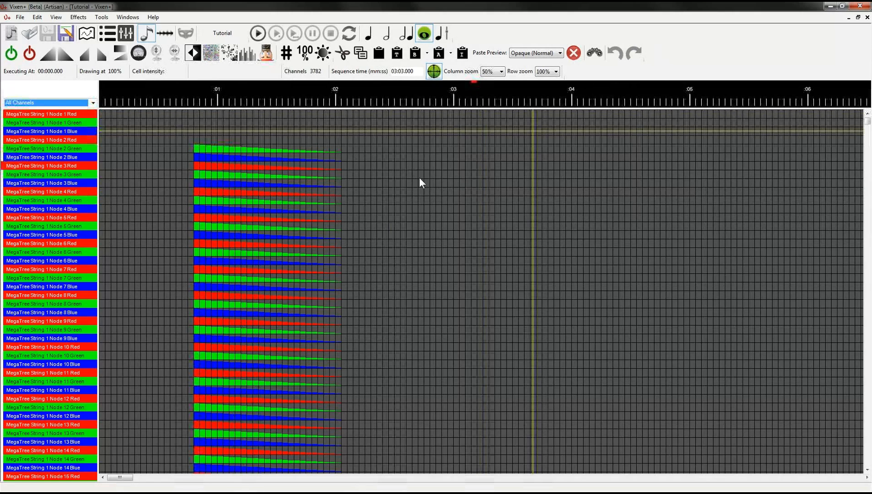
Apply ramp-down fades to Node 3 Red through Node 10 Blue from 00:02.600 to 00:05.400 and Node 4 Blue through Node 11 Blue from 00:03.500 to 00:05.850
drag(408, 163, 732, 365)
key(f)
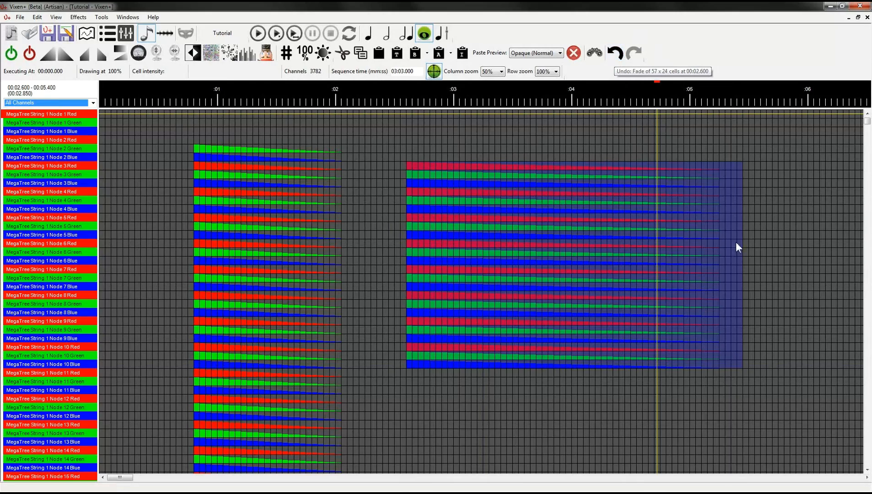
click(515, 208)
drag(516, 209, 793, 390)
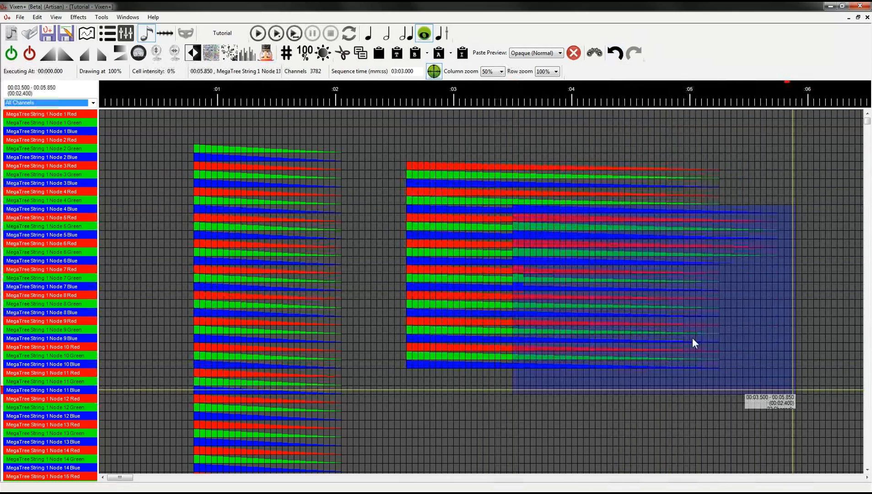
key(f)
Apply ramp-down fades to more overlapping blocks, including ones starting at 00:00.800, 00:00.250 and 00:02.550
drag(386, 192, 569, 356)
key(f)
drag(192, 217, 353, 355)
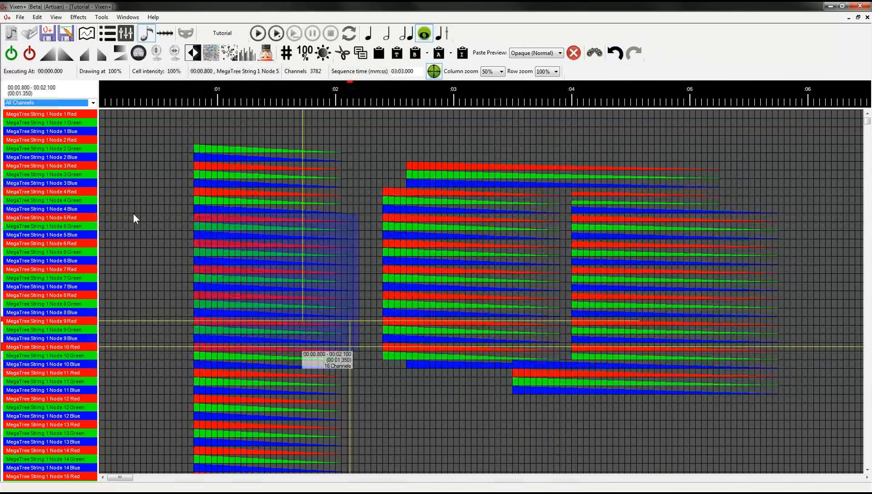
drag(133, 215, 734, 390)
key(f)
drag(403, 111, 751, 255)
key(f)
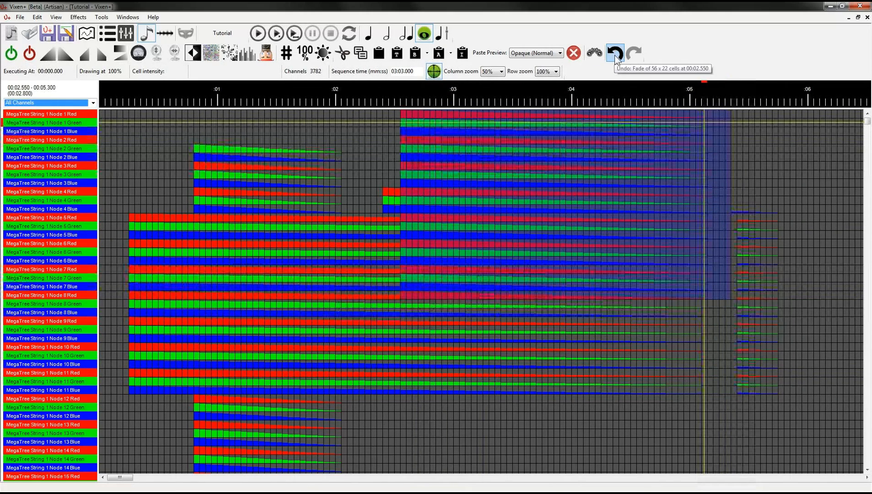
Undo all the test fades one after another and clear the block selection
click(615, 54)
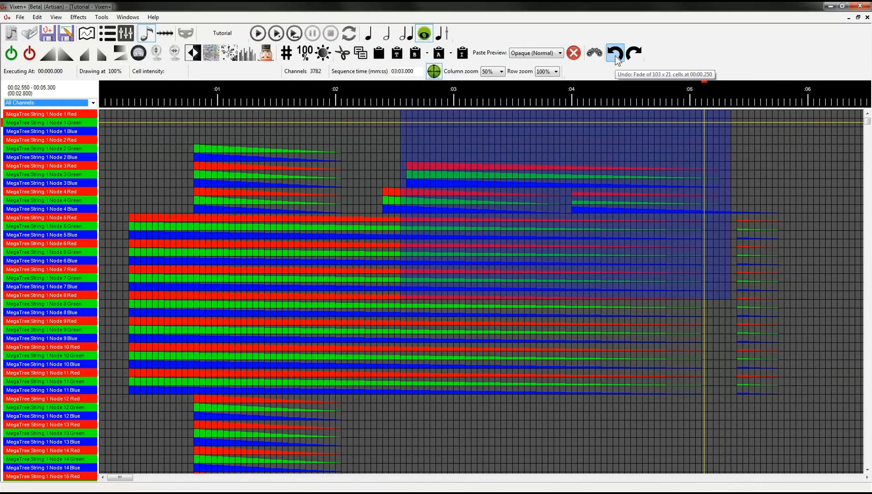
click(616, 54)
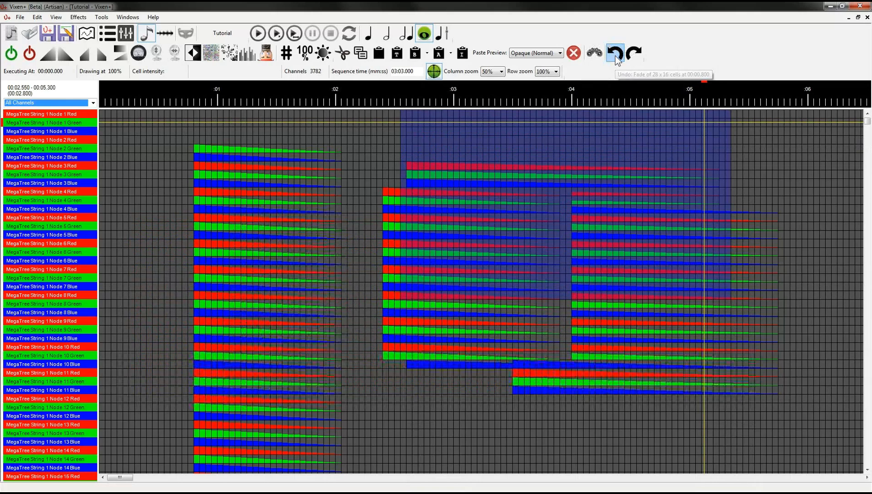
click(615, 54)
click(616, 54)
click(616, 54)
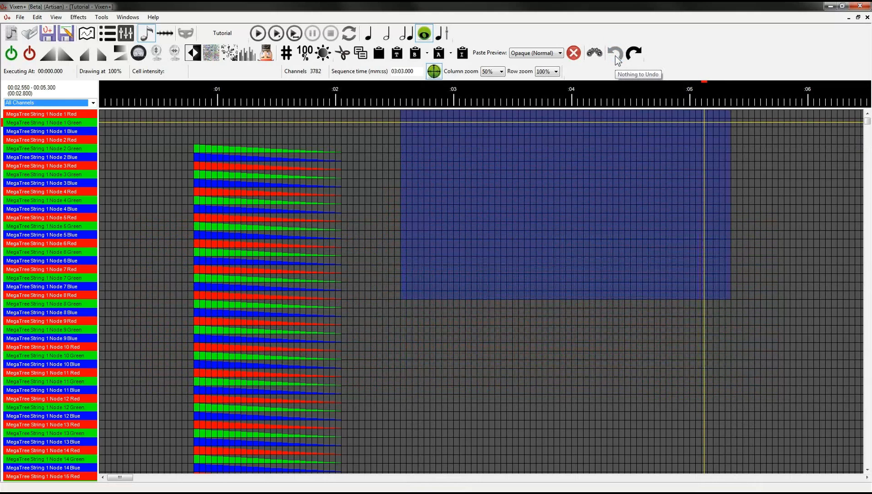
click(361, 280)
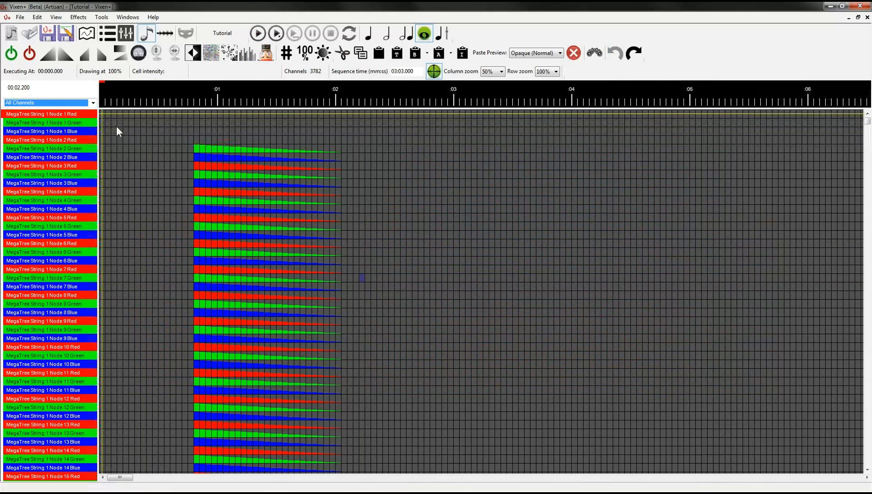
From 00:00.000 on Node 1 Red, start a Nutcracker effect for the Mega model, rendered to a specific sequence point with start event 0 and 200 events
click(103, 115)
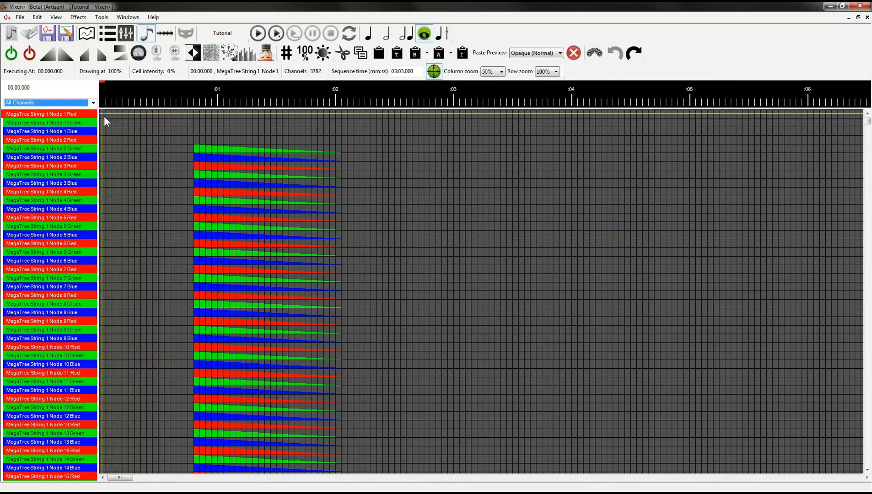
click(265, 55)
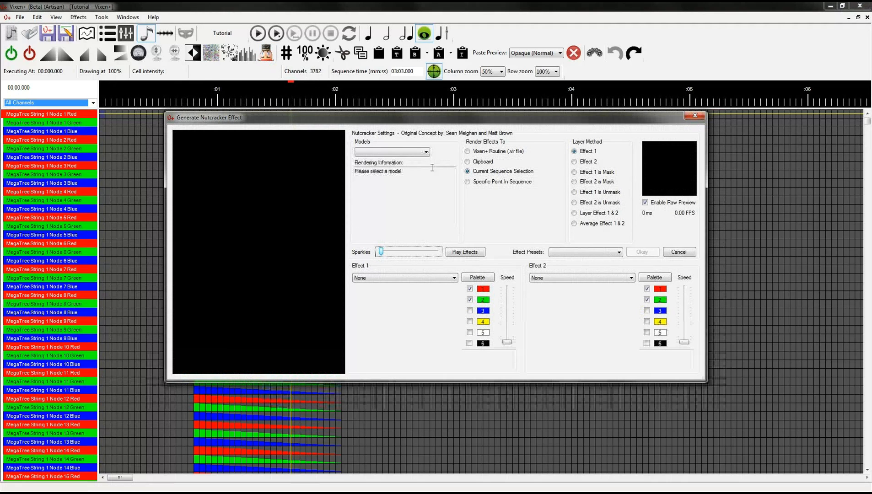
click(425, 152)
click(389, 159)
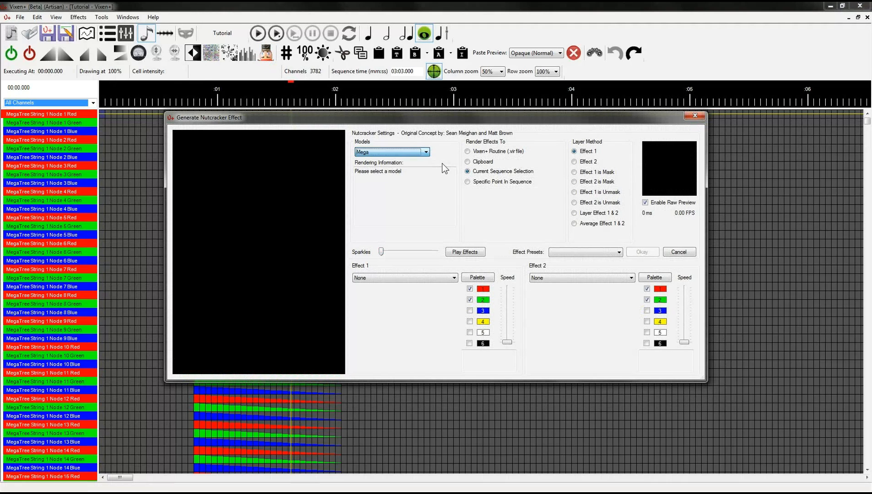
click(467, 181)
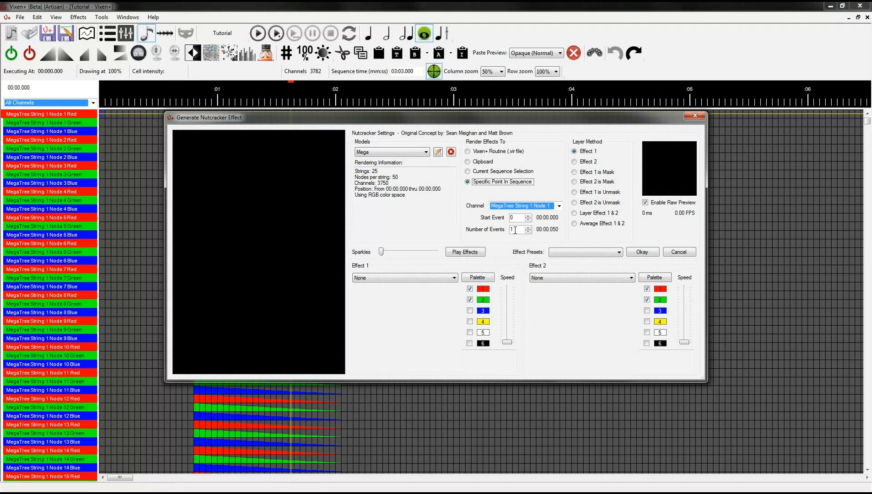
click(515, 230)
text(000)
click(520, 218)
drag(517, 230, 498, 230)
text(2)
click(514, 219)
Choose Butterfly as Effect 1, enable palette color 3 (blue), slightly raise background chunks and speed, and play the preview
click(426, 278)
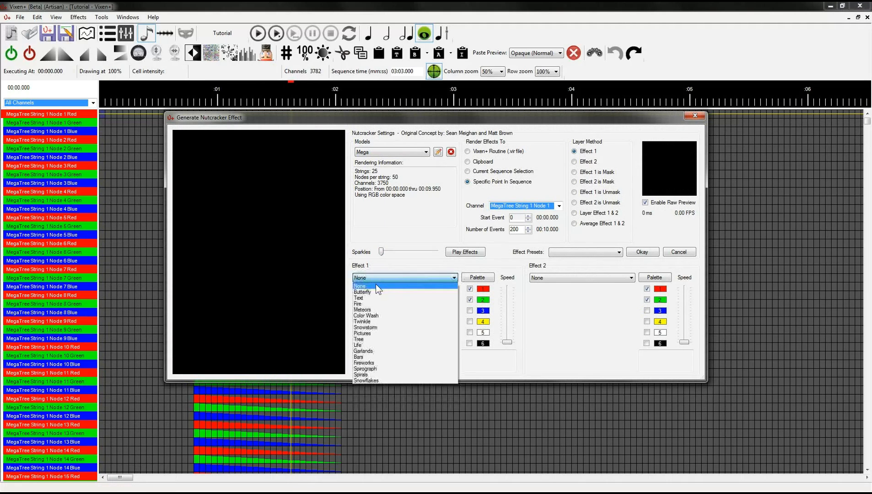
click(369, 293)
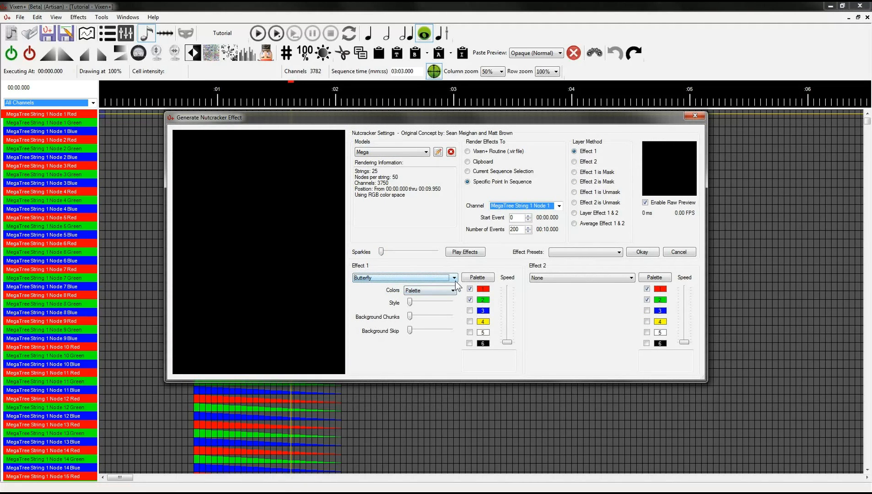
click(470, 310)
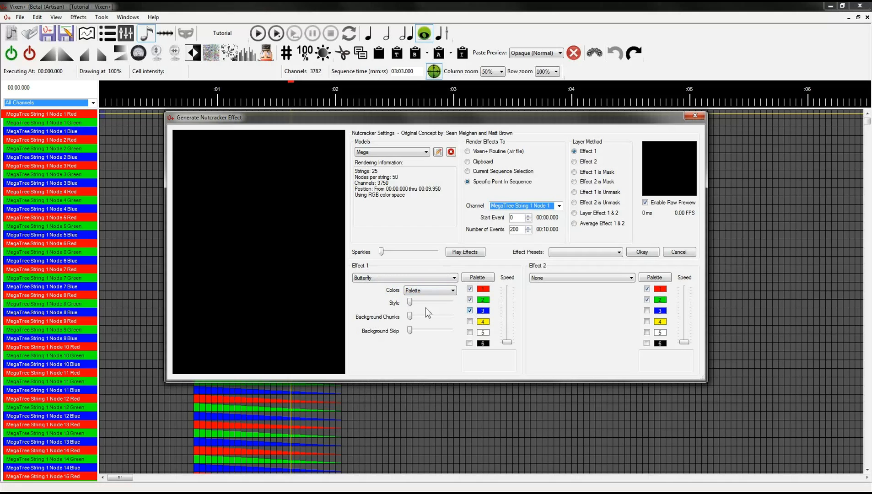
drag(410, 316, 418, 317)
drag(507, 342, 507, 336)
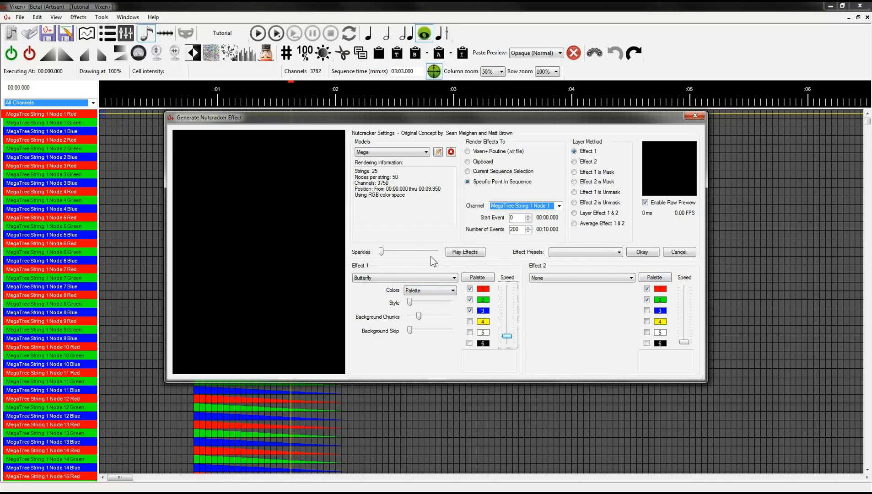
click(475, 252)
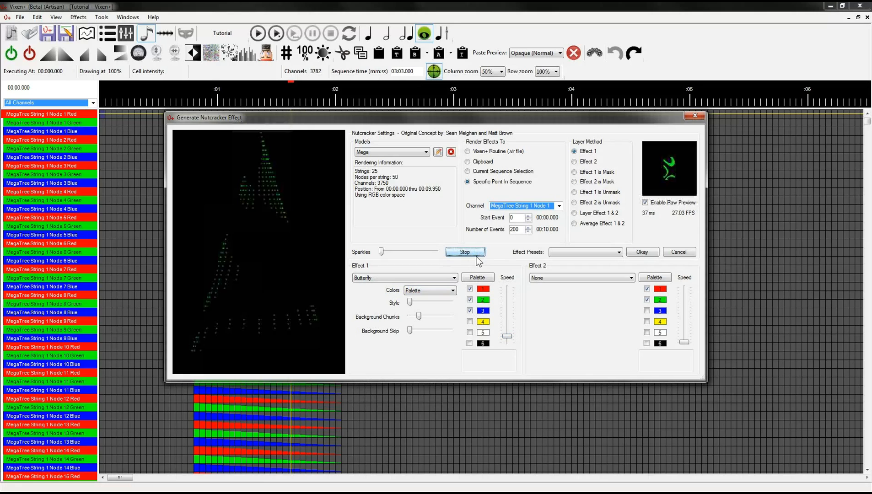
Raise the Butterfly's speed and background chunks further, and render the effect into the sequence
drag(508, 337, 510, 317)
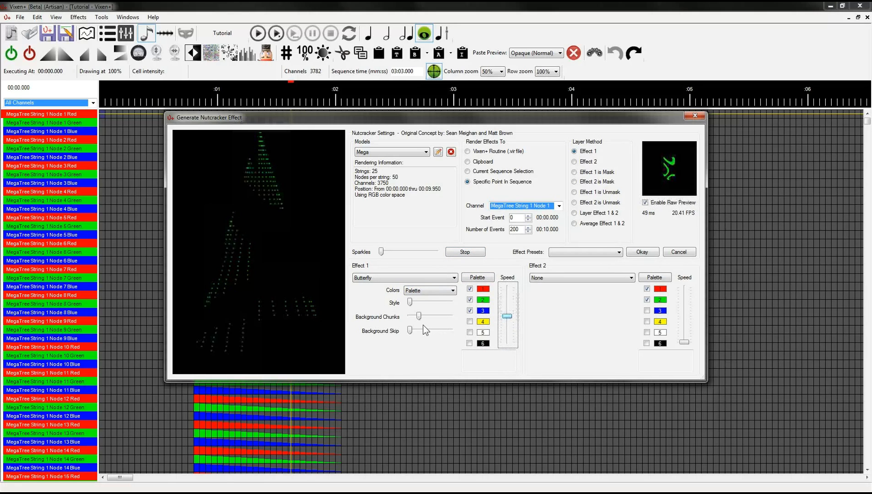
drag(420, 317, 437, 319)
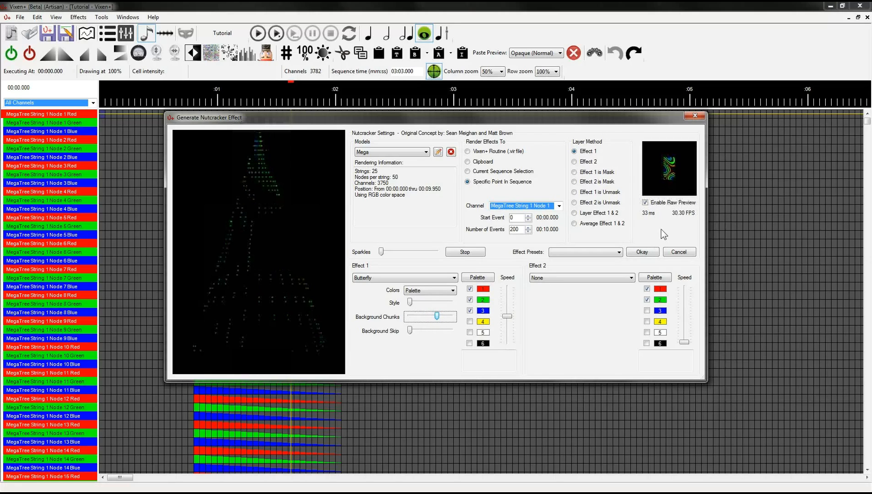
click(639, 251)
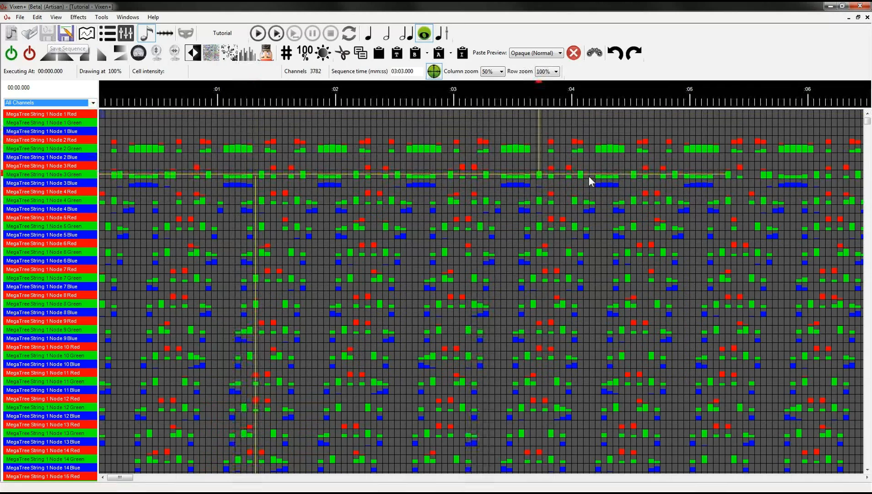
Undo the rendered Butterfly effect and redo it
click(614, 58)
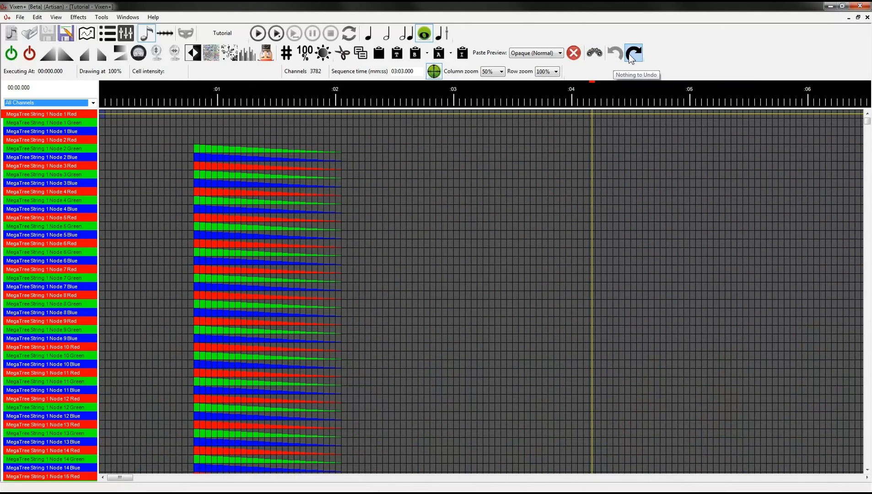
click(632, 54)
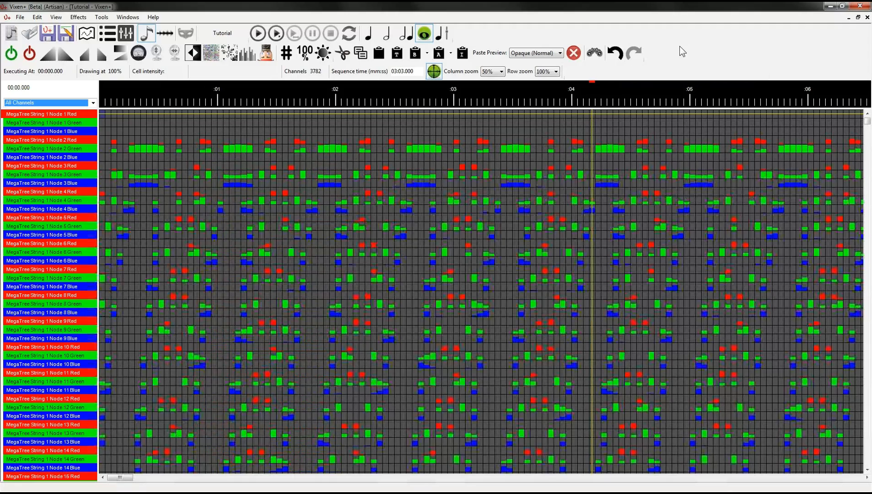
mouse_move(869, 129)
mouse_down()
mouse_move(871, 417)
mouse_move(868, 120)
mouse_up()
Apply a ramp down to Node 6 Green through Node 14 Red from 00:00.600 to 00:03.700, and undo it
drag(173, 252, 539, 452)
key(f)
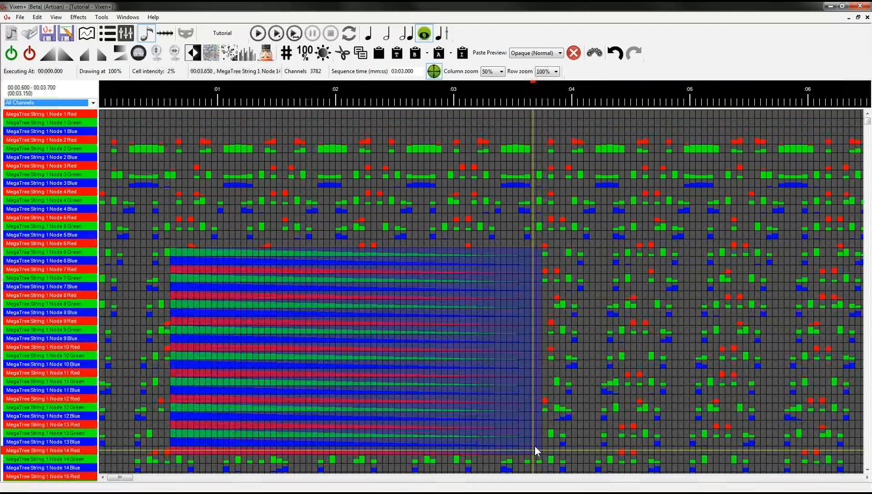
key(ctrl+z)
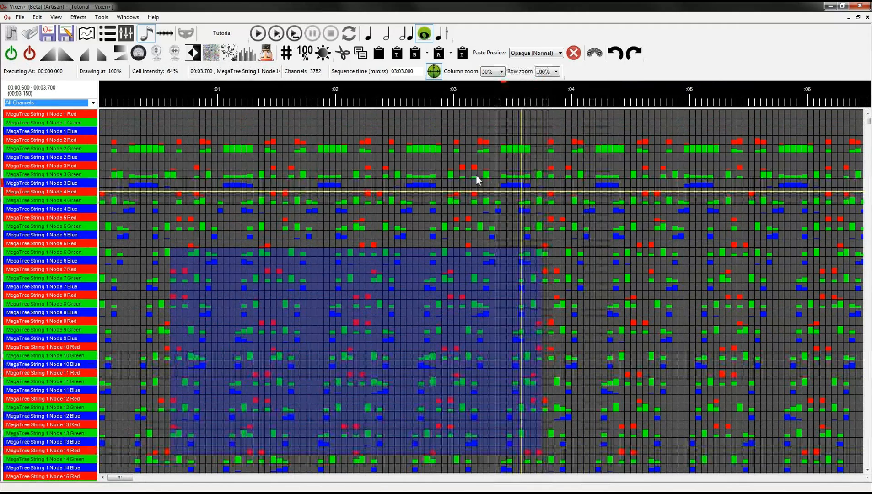
Apply a ramp down to Node 3 Green through Node 10 Green from 00:03.150 to 00:05.500, and undo it
drag(475, 174, 754, 355)
key(f)
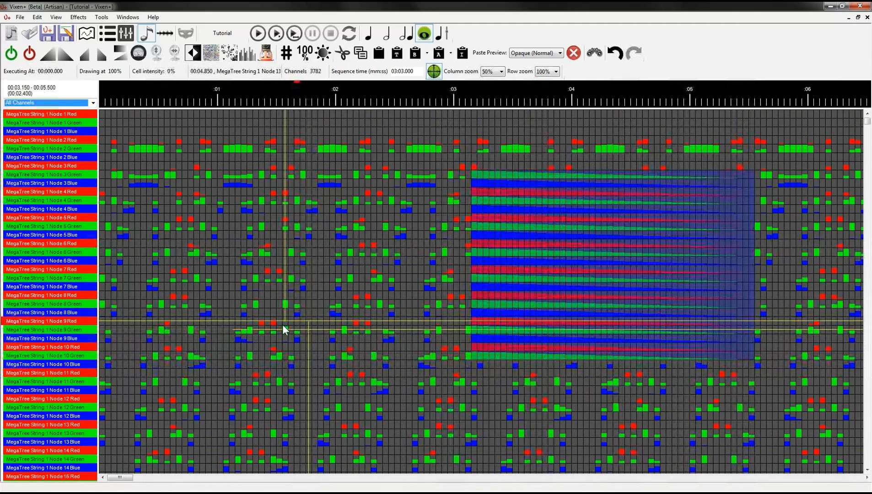
key(ctrl+z)
Select Node 5 Red through Node 11 Blue from 00:01.400 to 00:02.950, then undo and redo the Butterfly rendering
drag(271, 217, 451, 393)
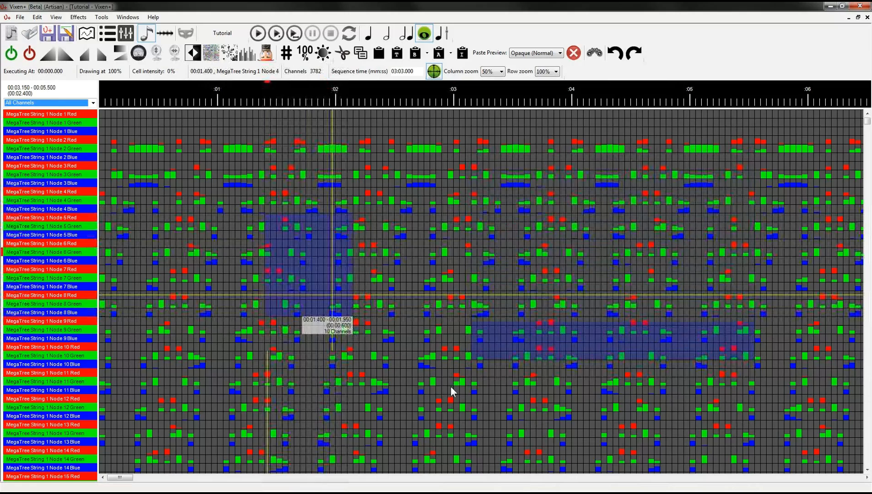
key(ctrl+z)
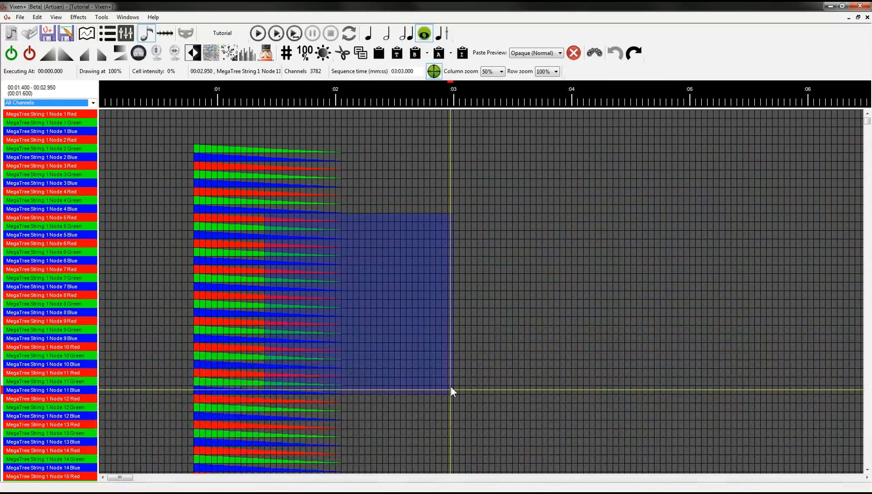
key(ctrl+y)
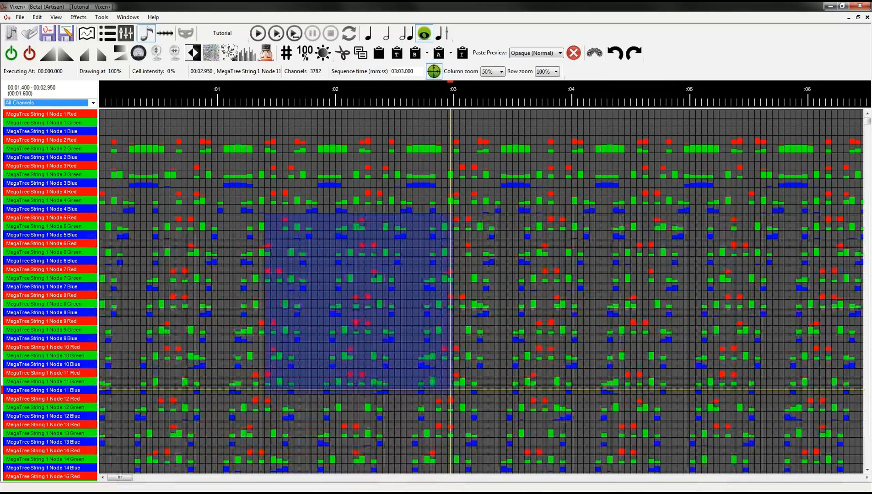
Redo the ramp down on Node 3 Green through Node 10 Green, undo it again, and select the cell at 00:03.900
key(ctrl+y)
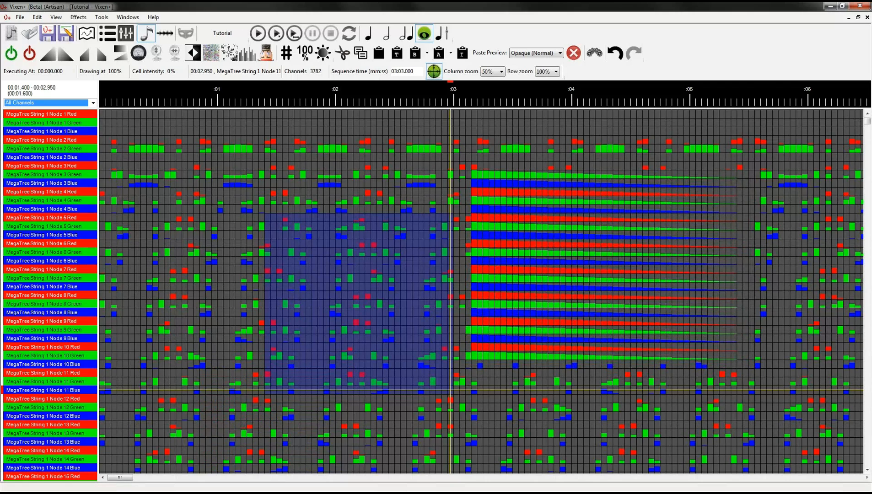
key(ctrl+z)
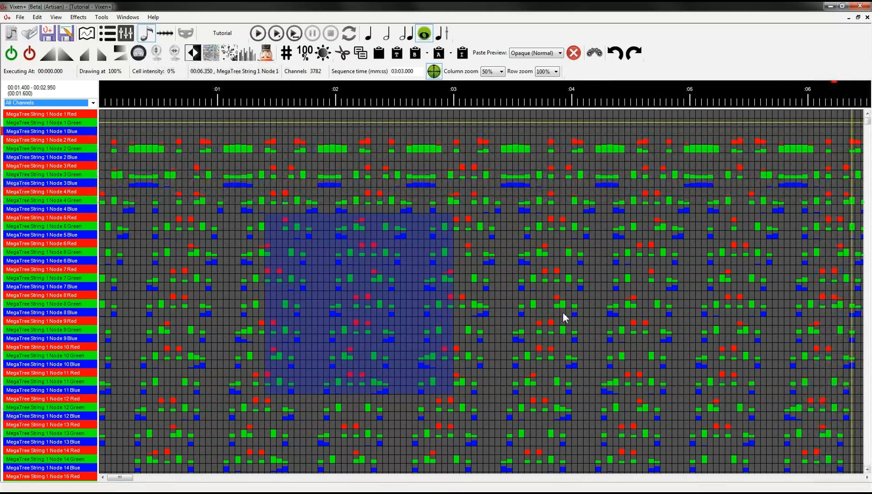
click(566, 318)
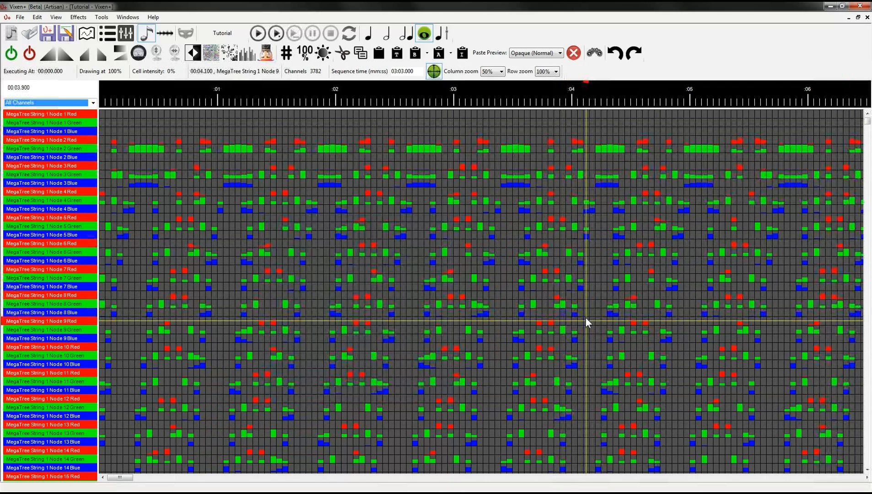
Play the sequence, watch the Butterfly effect on the mega tree in the preview window, and stop playback
click(259, 34)
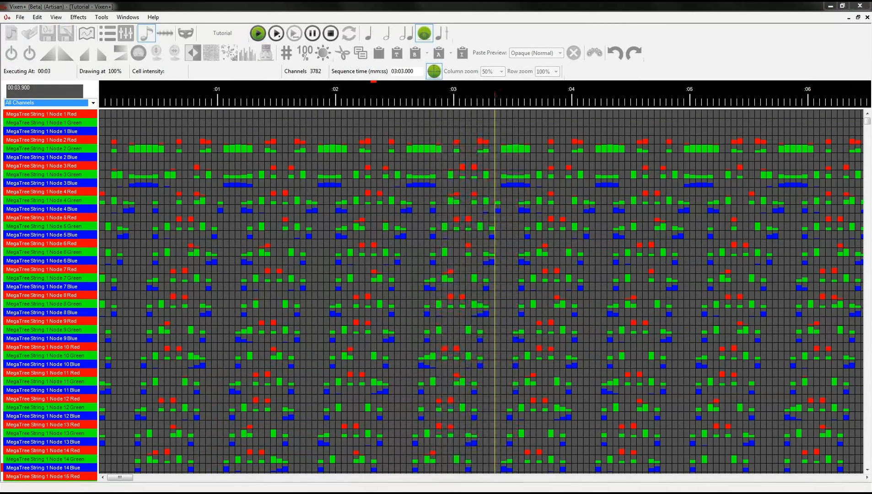
drag(366, 493, 358, 6)
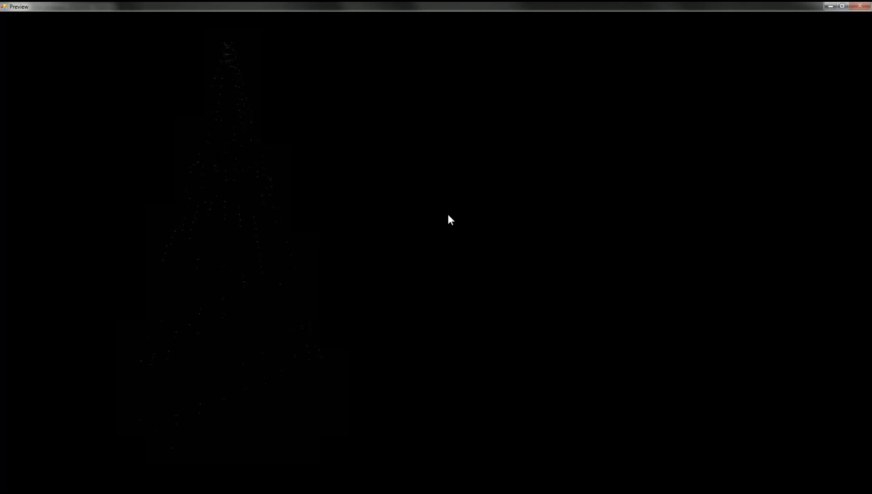
key(F8)
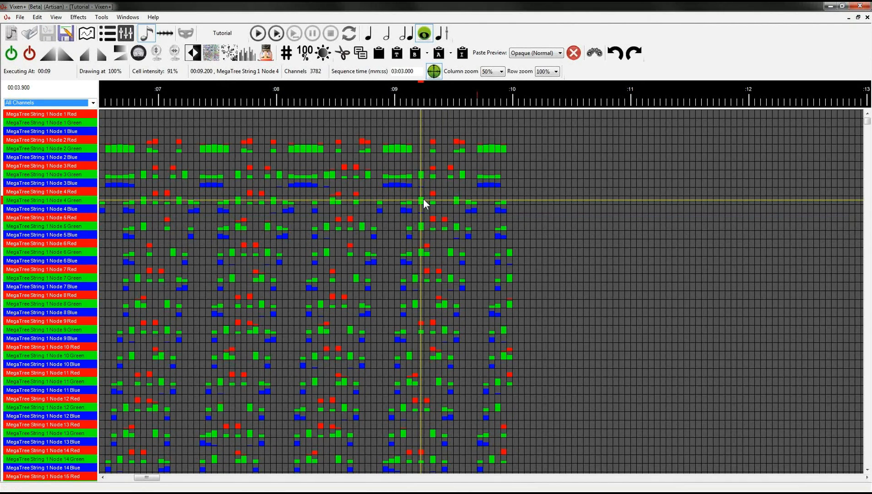
Undo the rendered Butterfly effect on the mega tree channels
key(ctrl+z)
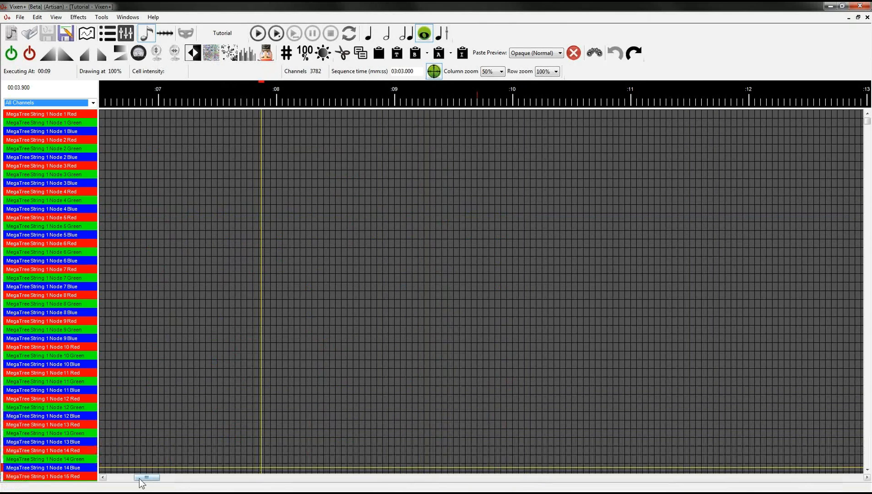
drag(145, 479, 108, 487)
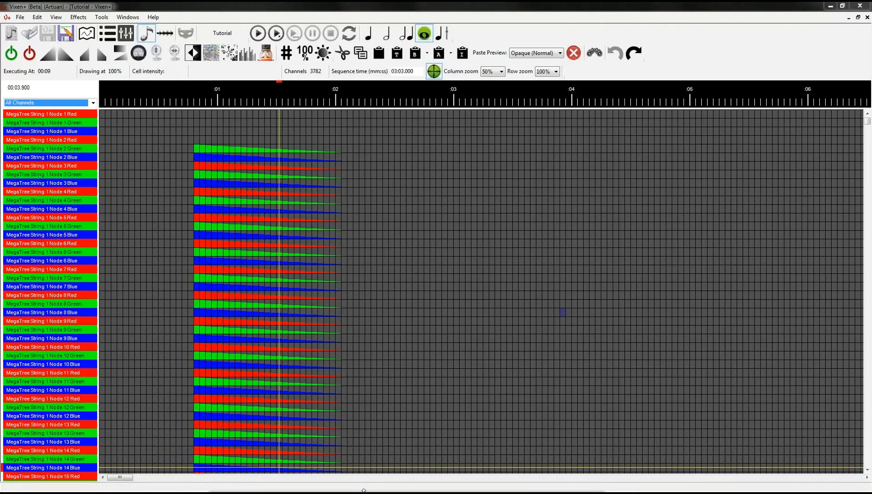
Open crash.log from the Tutorial folder, highlight the stack trace of the latest undo crash, and close the log
drag(401, 493, 338, 72)
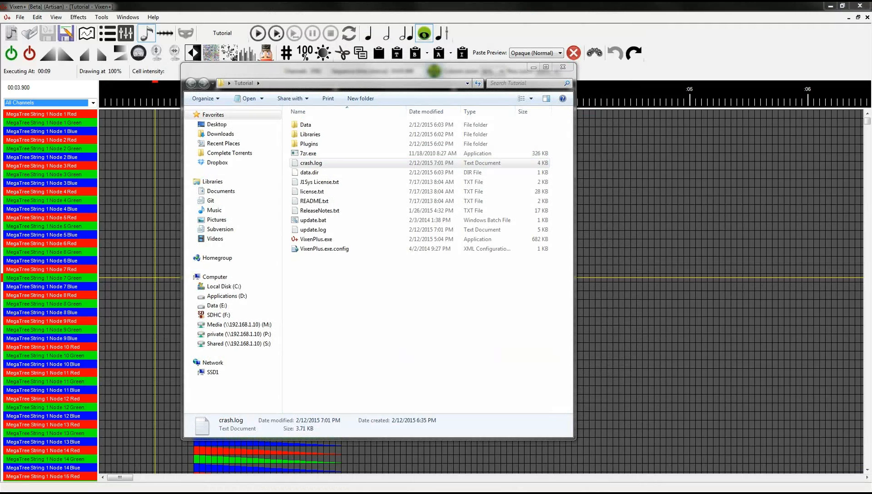
drag(0, 340, 361, 85)
double_click(361, 85)
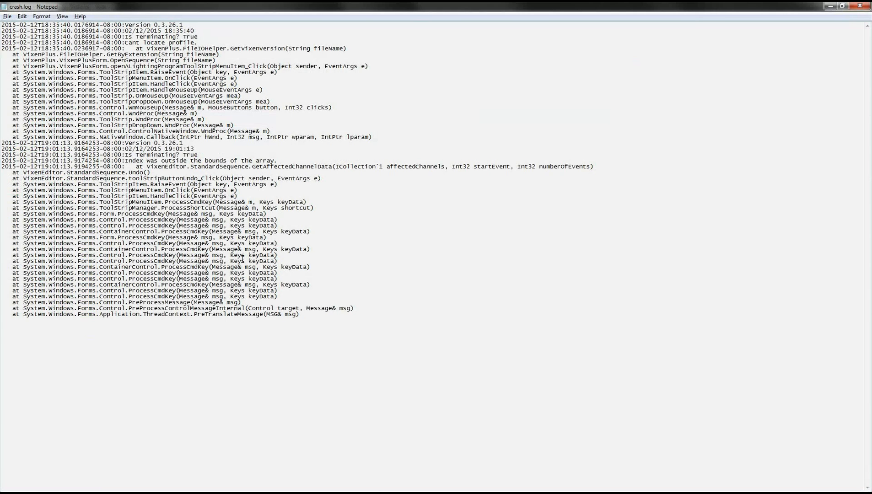
drag(136, 168, 520, 452)
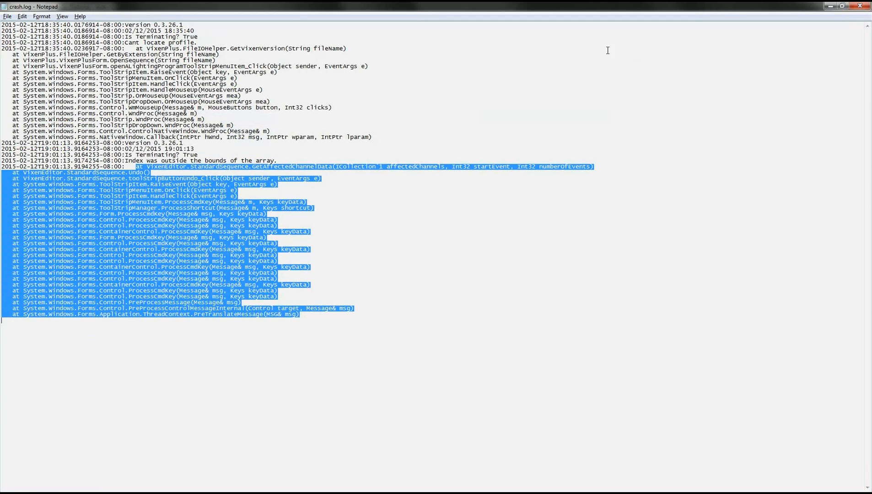
click(861, 6)
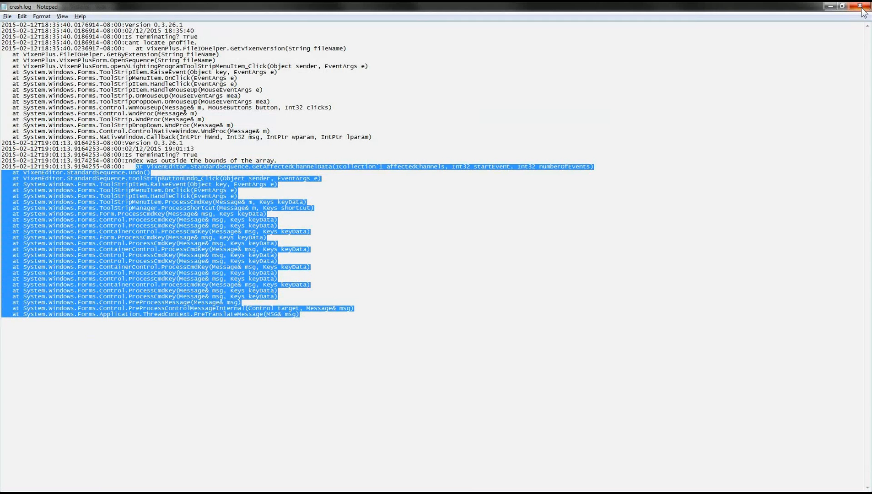
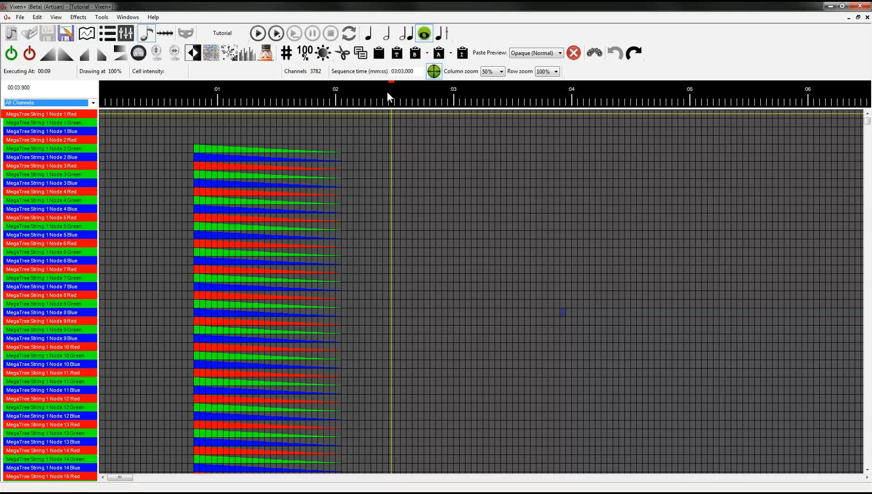
Show the audio waveform above the grid, set the column zoom to 100%, and enlarge the waveform's height
double_click(387, 93)
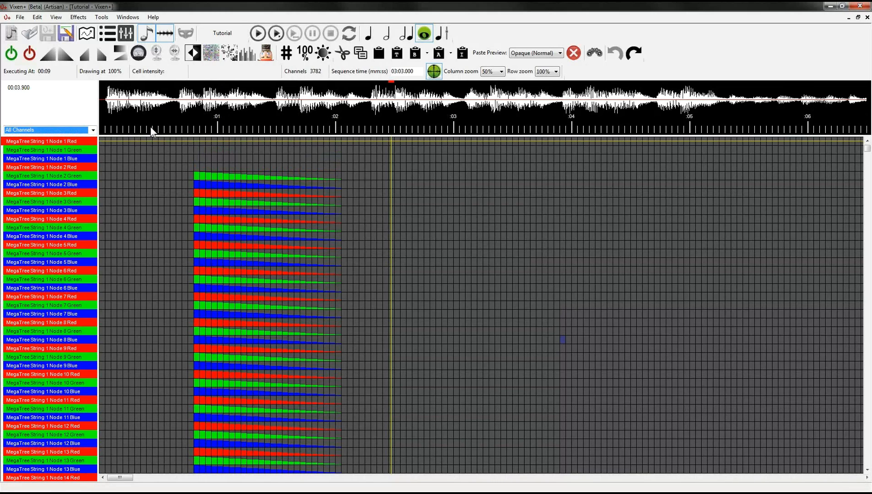
click(502, 72)
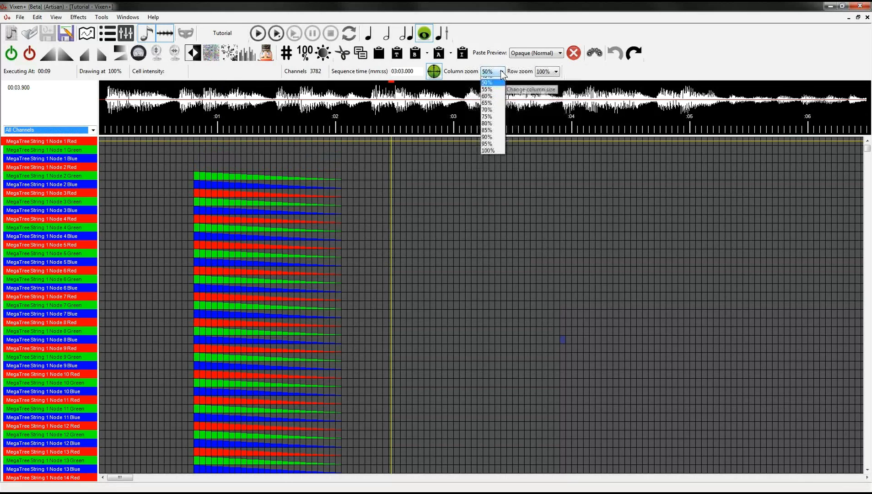
click(491, 189)
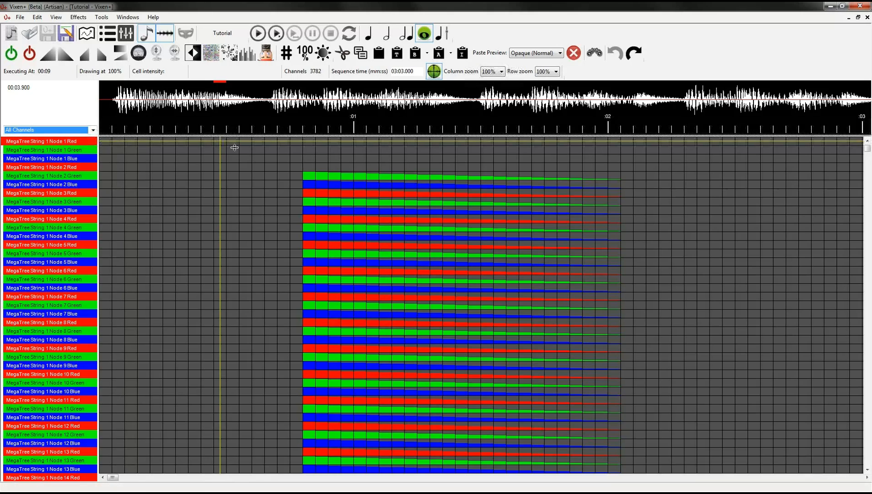
drag(240, 234, 247, 242)
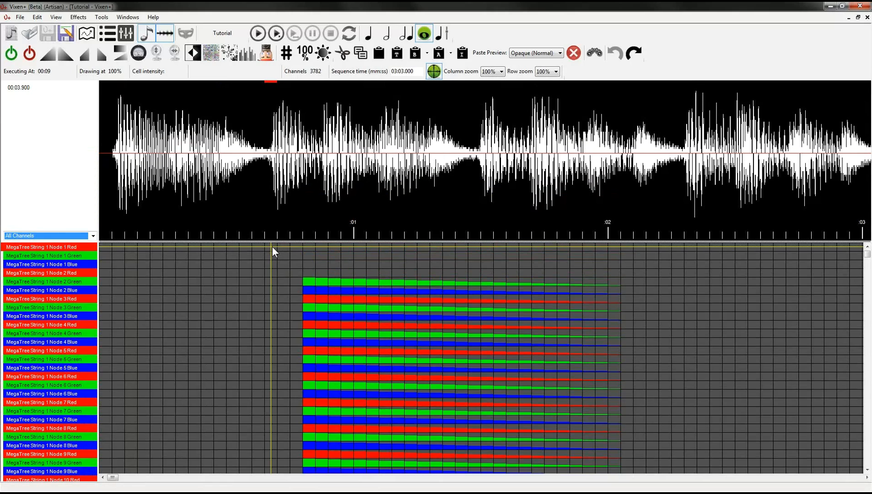
drag(272, 247, 466, 250)
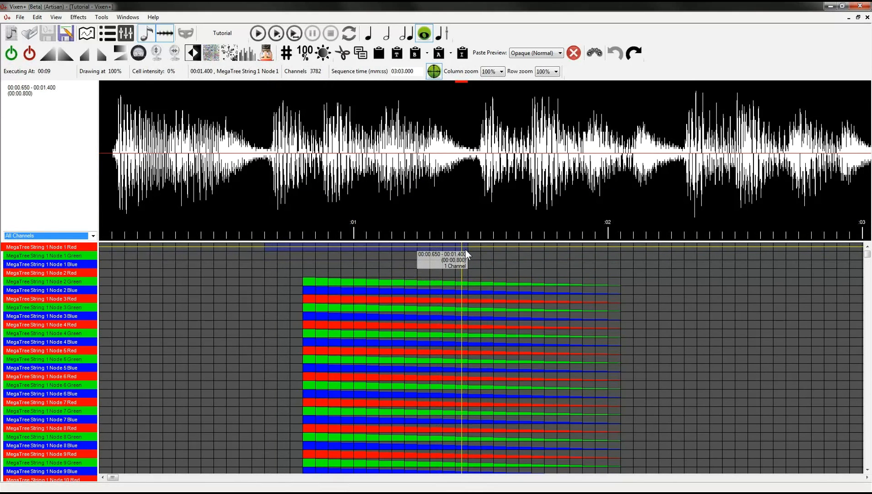
click(271, 58)
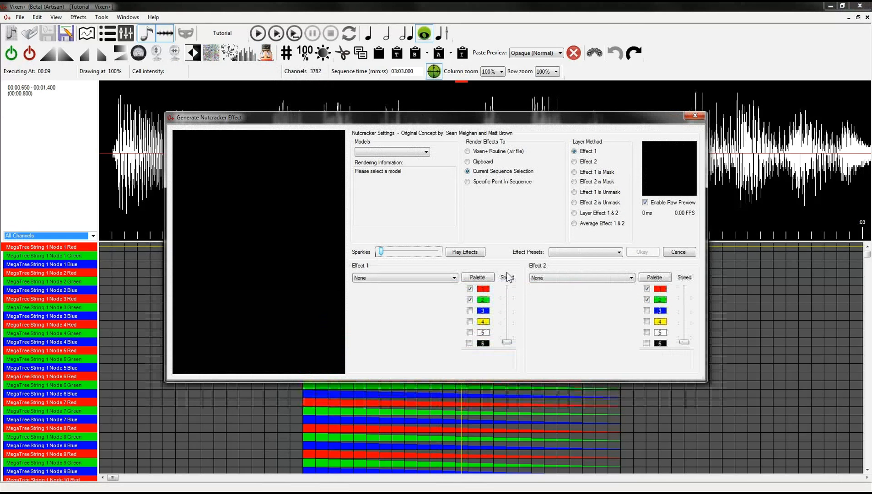
click(454, 278)
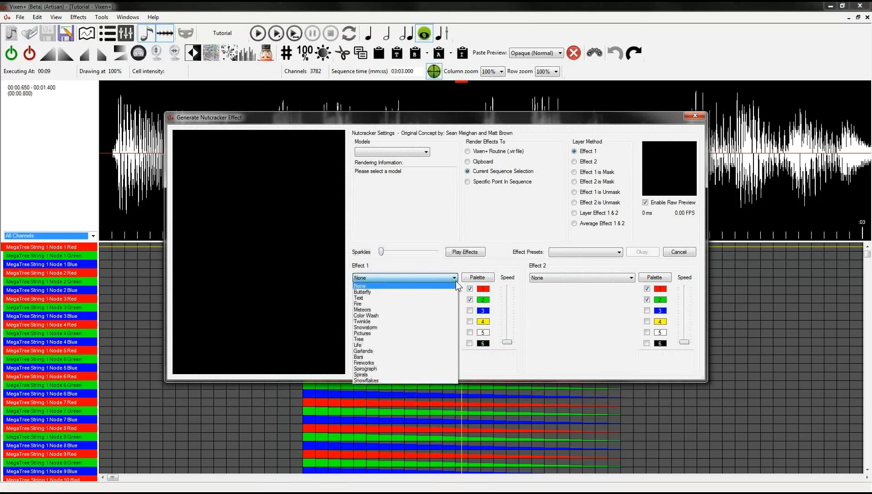
click(386, 308)
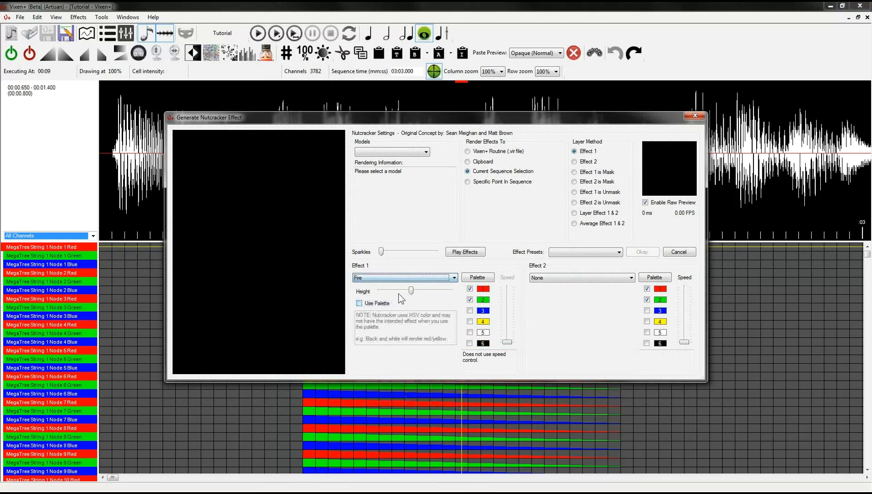
click(467, 182)
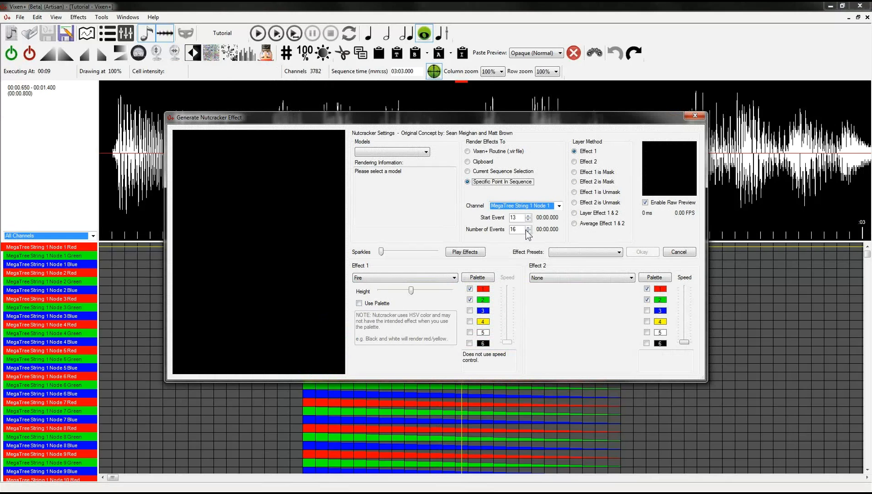
double_click(523, 229)
click(529, 228)
click(529, 227)
click(528, 228)
click(528, 227)
click(528, 227)
click(467, 172)
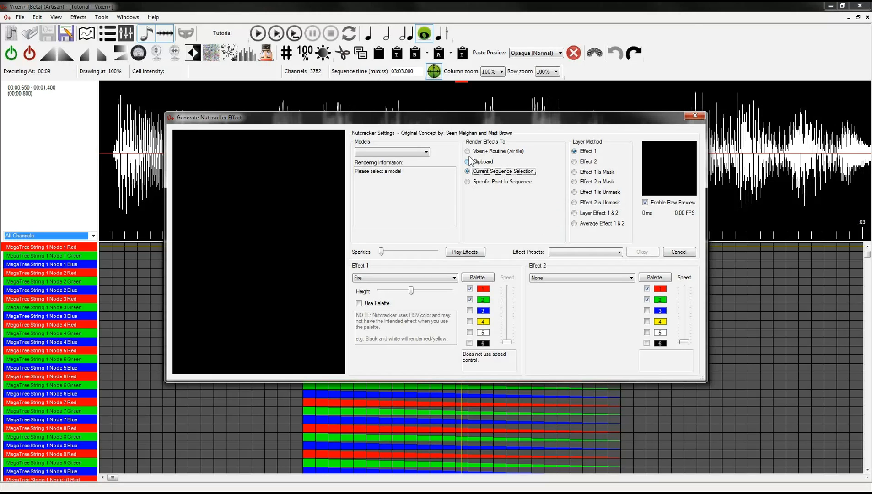
click(468, 162)
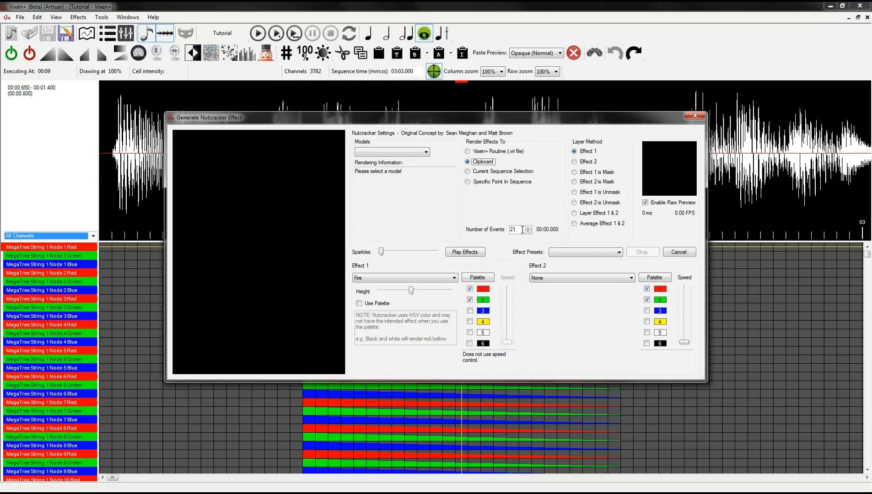
click(528, 231)
click(528, 232)
click(529, 232)
click(528, 231)
click(679, 252)
Set up a Nutcracker effect with the Mega model, rendering to a specific point from Node 1 Red at 00:00.650 for 16 events
click(270, 247)
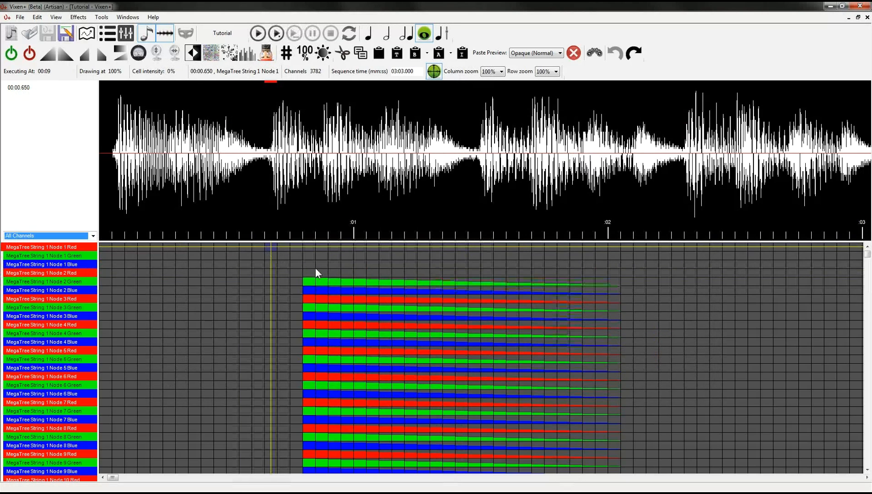
click(270, 59)
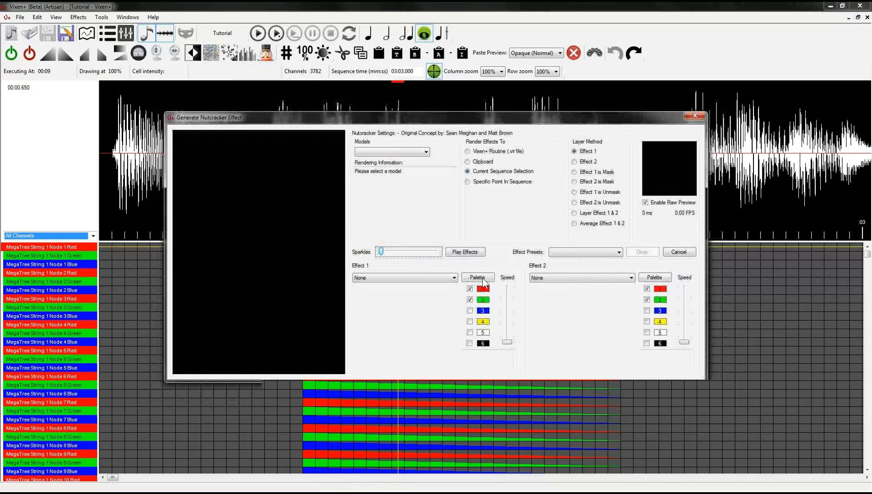
click(467, 182)
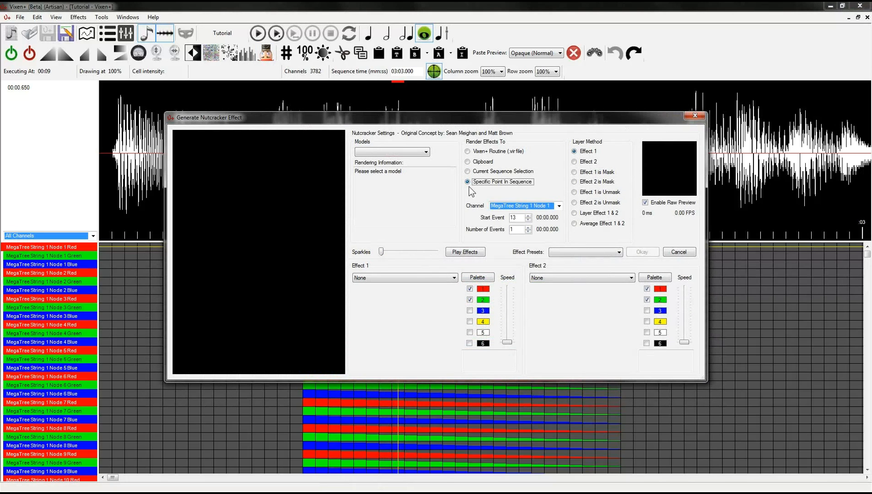
click(527, 230)
click(528, 228)
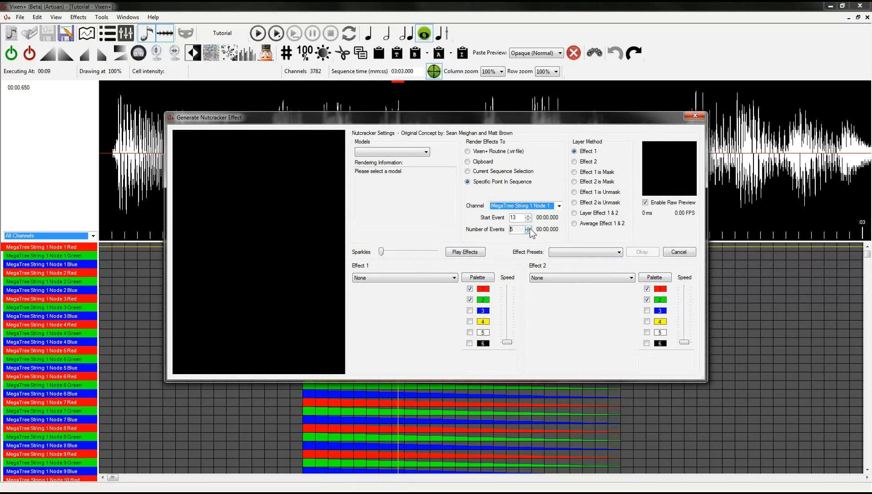
click(426, 151)
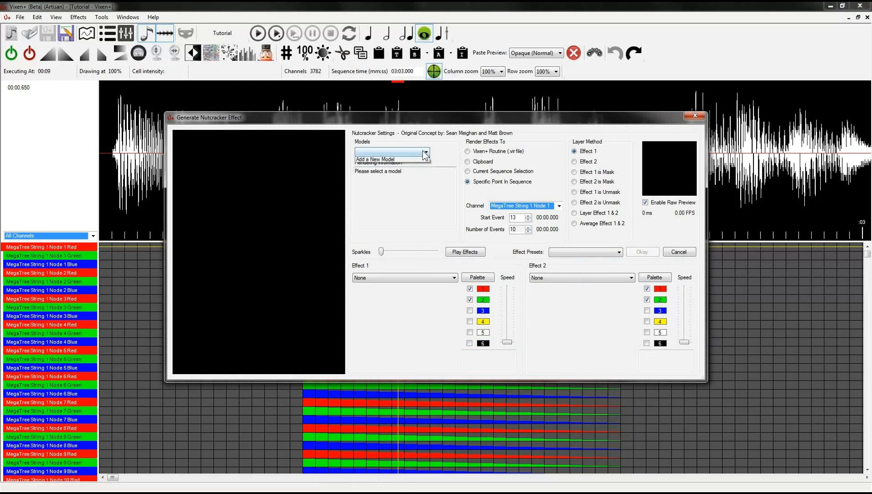
click(383, 160)
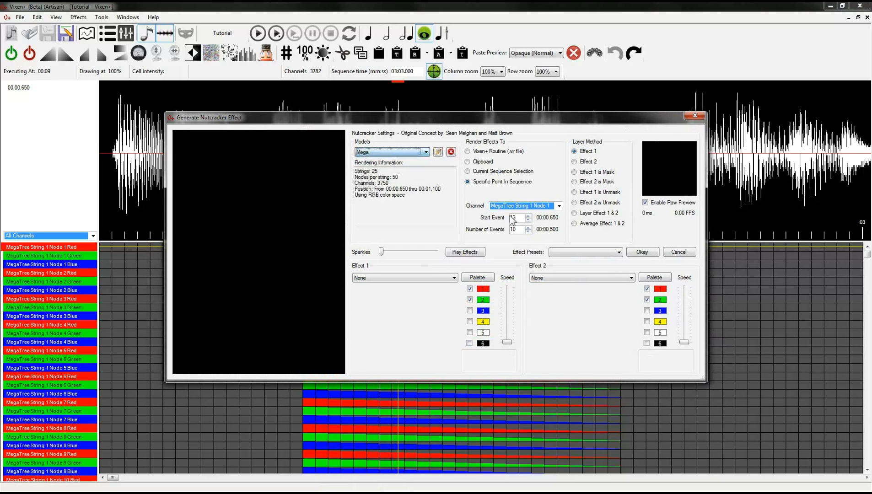
click(530, 228)
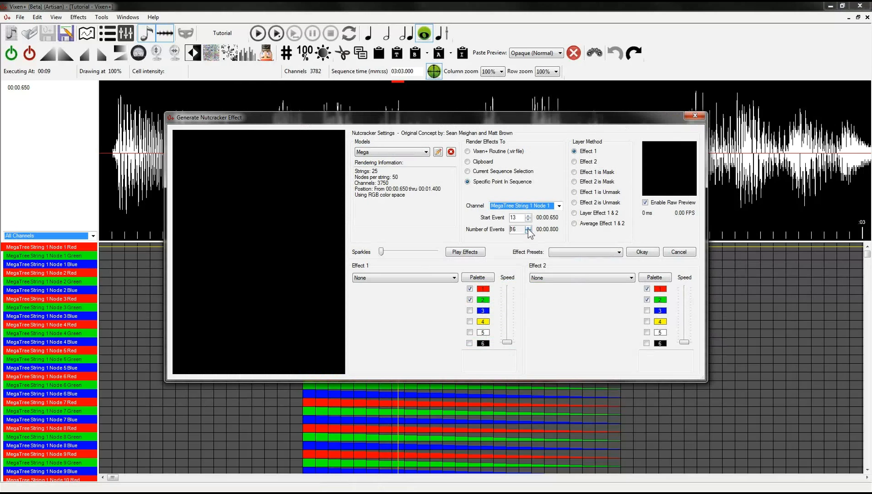
Choose Fire as Effect 1, preview it on the tree, and render it into the sequence
click(430, 278)
click(373, 303)
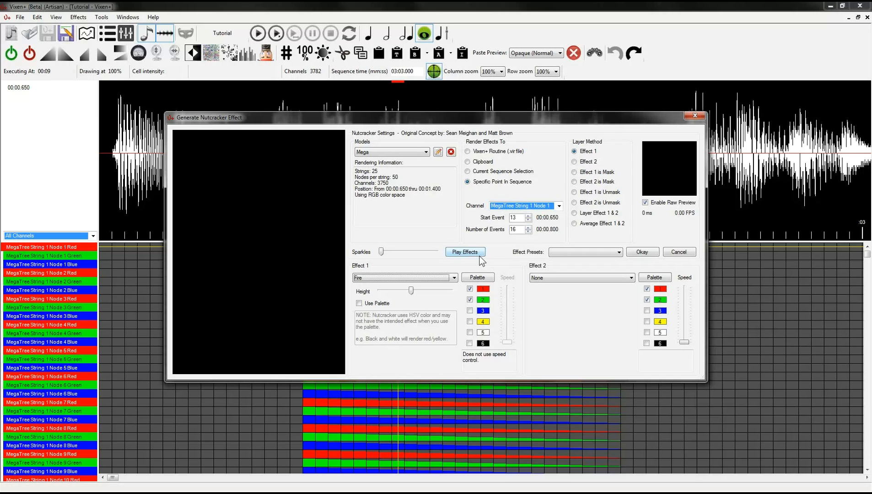
click(456, 253)
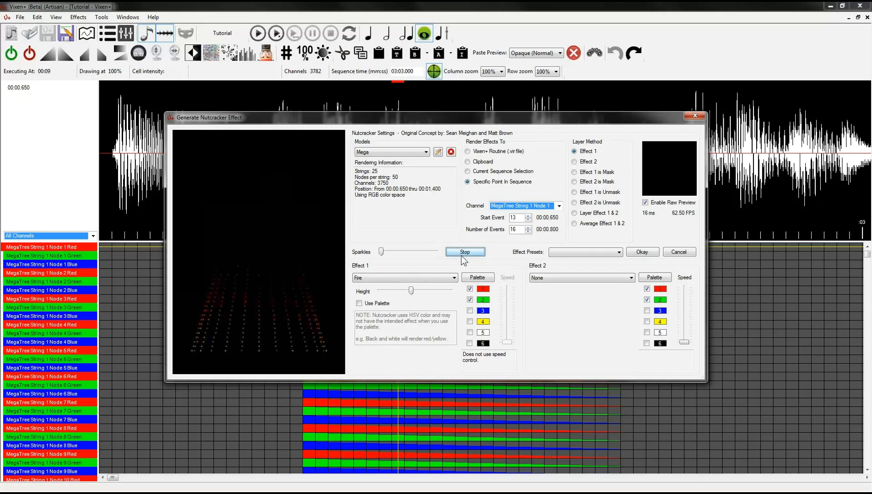
click(645, 256)
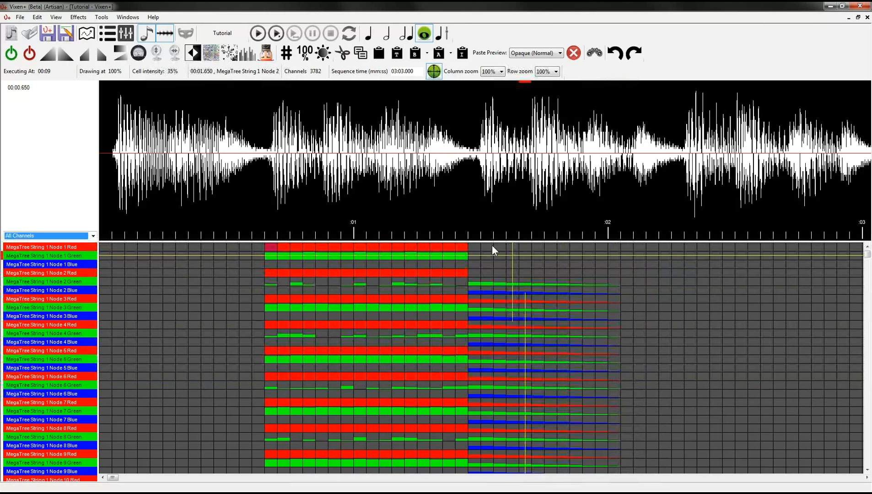
Filter the channel list to the MT-String1 group and slightly reduce the height of the waveform
click(690, 247)
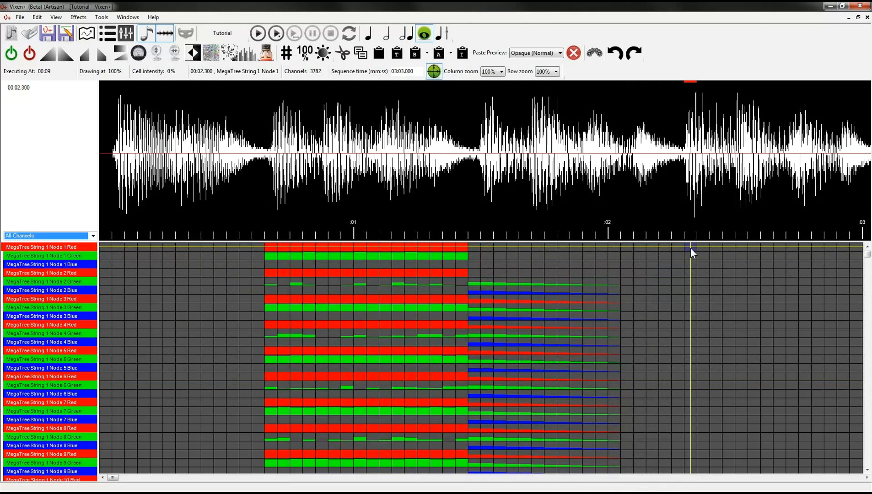
click(122, 477)
click(122, 478)
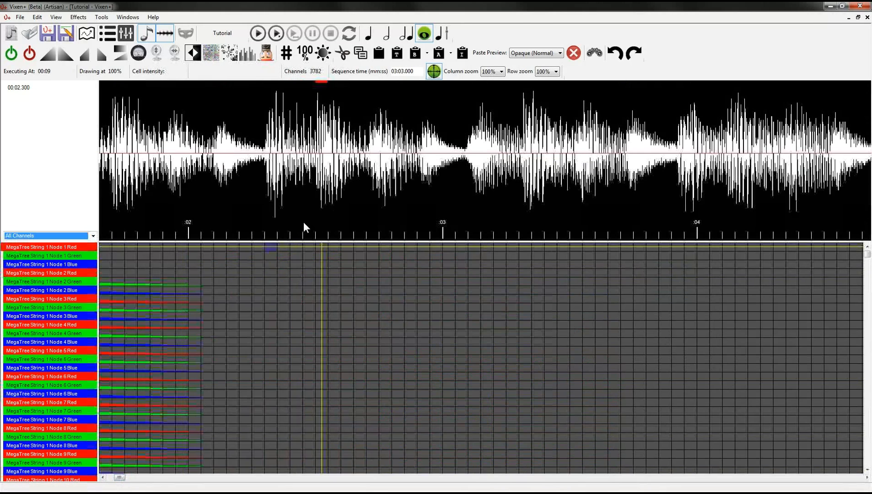
click(93, 236)
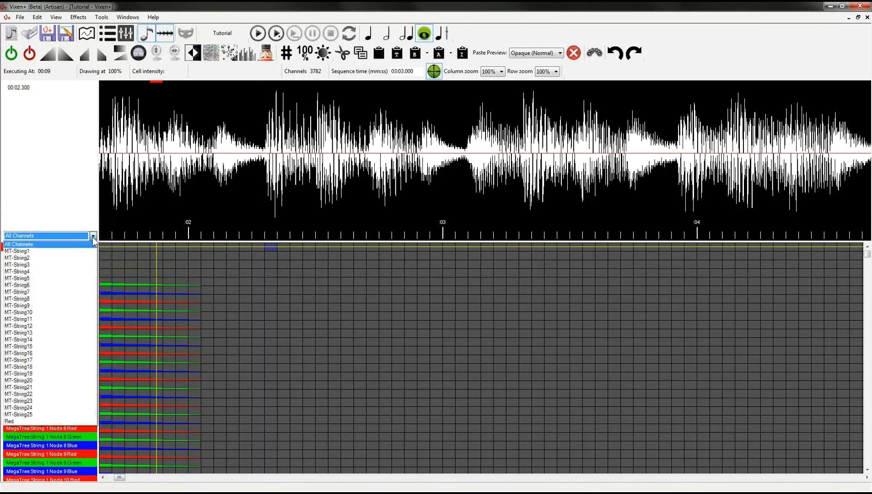
click(55, 251)
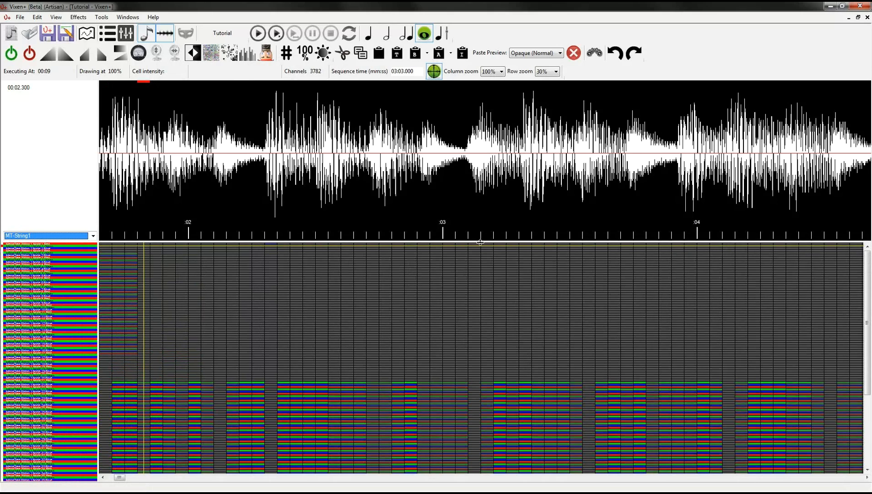
drag(480, 242, 480, 226)
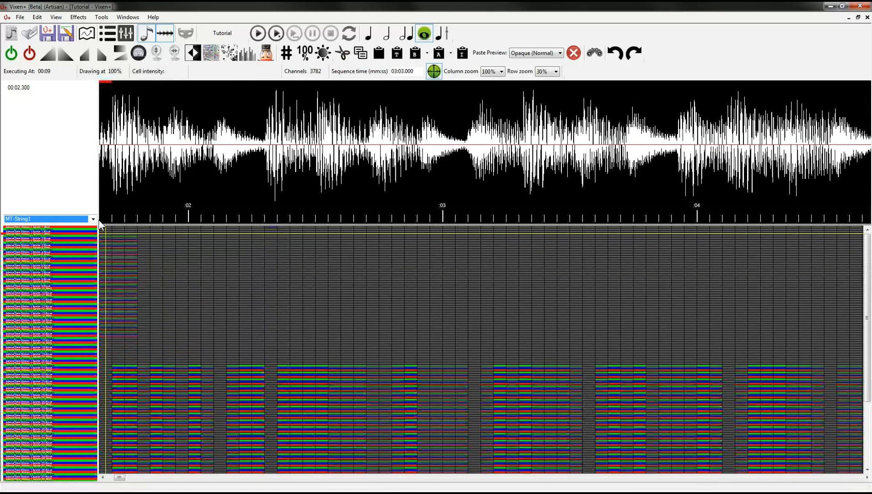
Reselect the MT-String1 channel group and set the row zoom to 100%
click(93, 220)
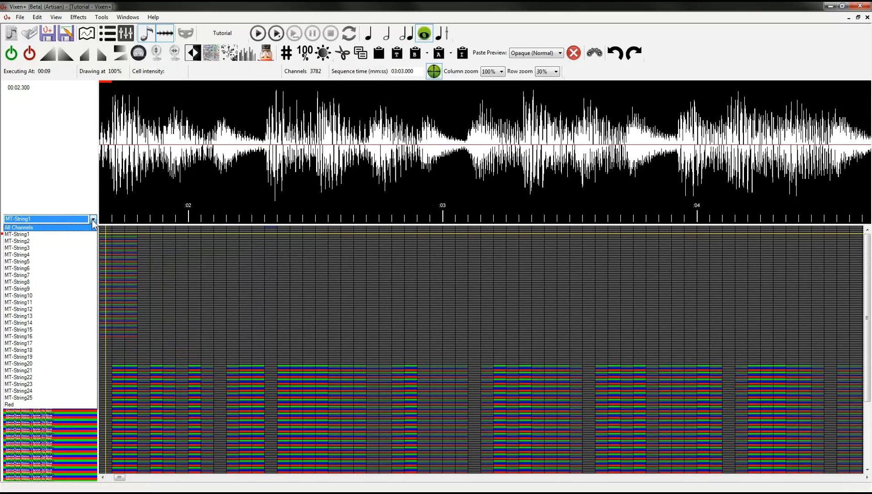
click(39, 234)
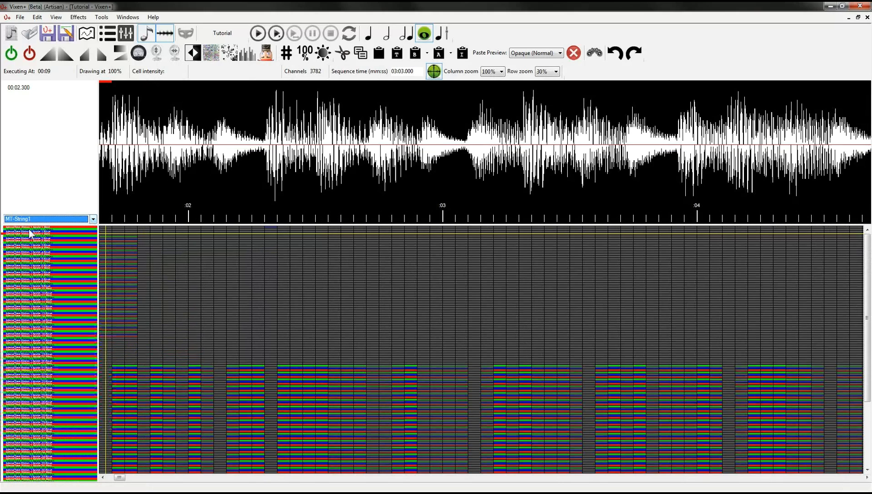
click(556, 71)
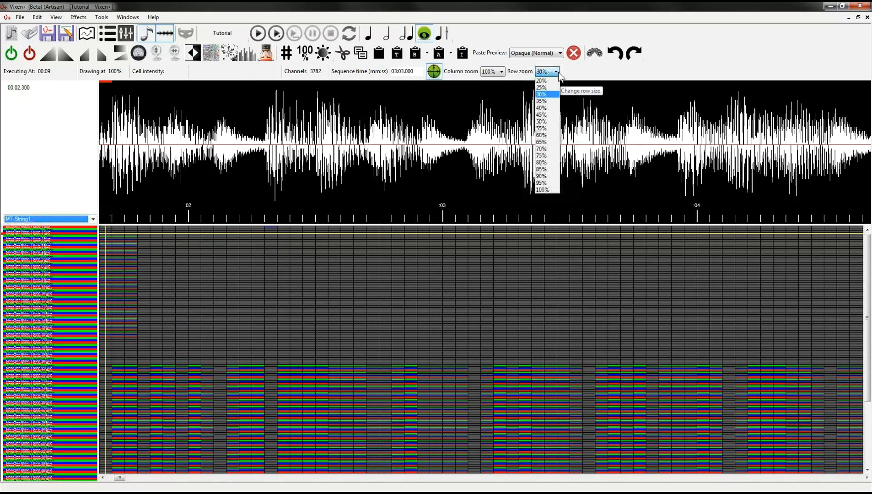
click(542, 190)
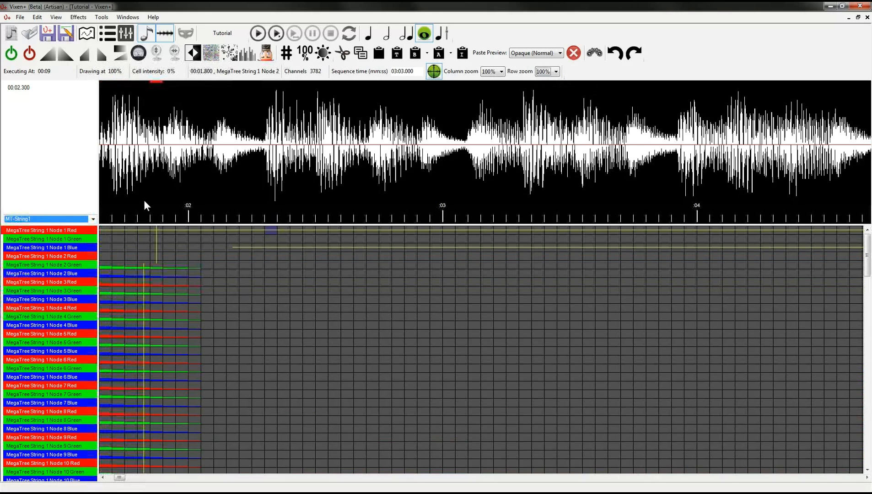
Select all MT-String1 channels from 00:02.300 to 00:03.050 and apply a fade from full intensity to off
click(104, 231)
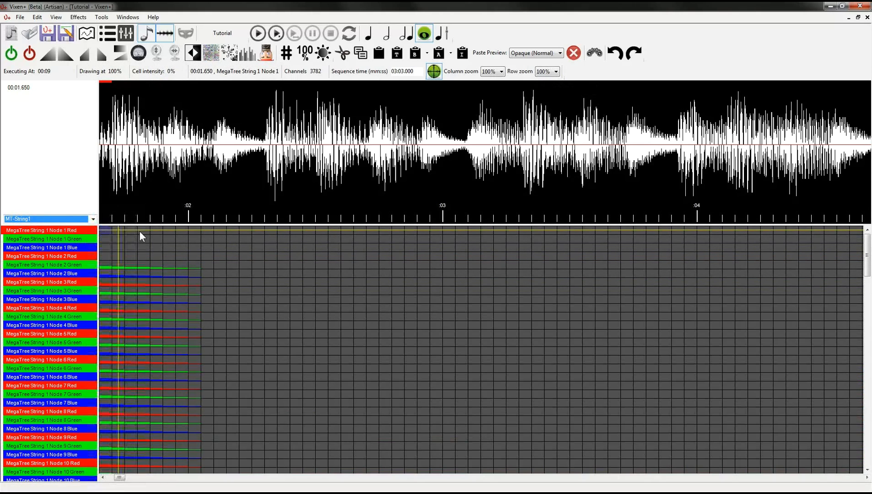
drag(105, 233, 822, 231)
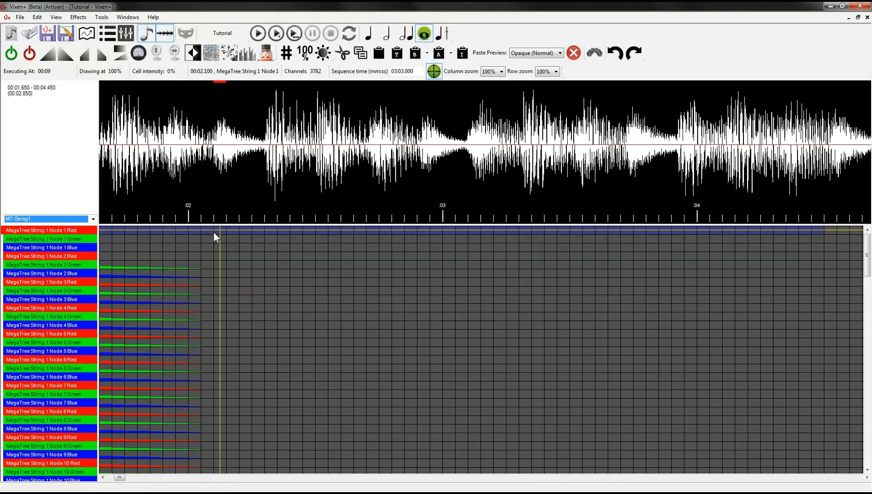
drag(273, 231, 467, 229)
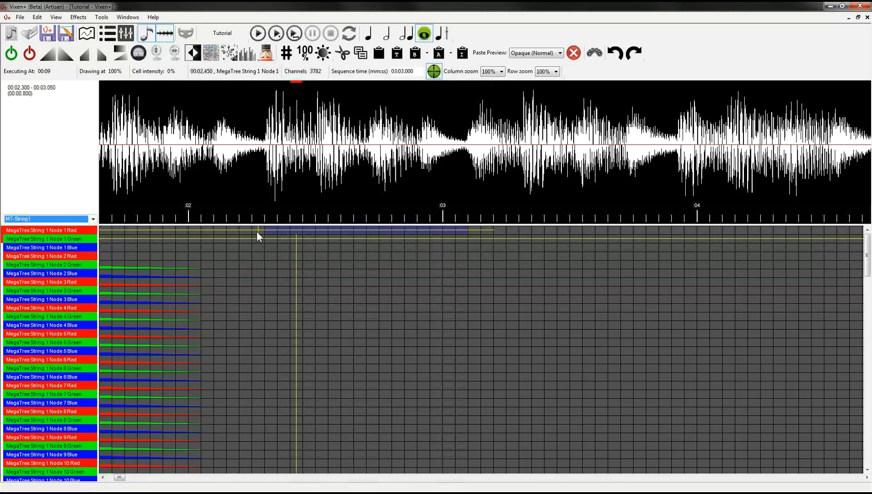
drag(267, 231, 463, 461)
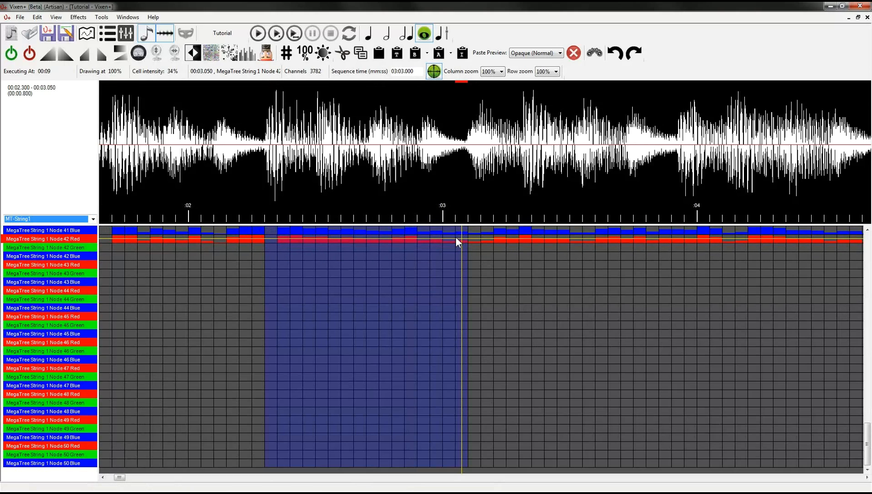
key(f)
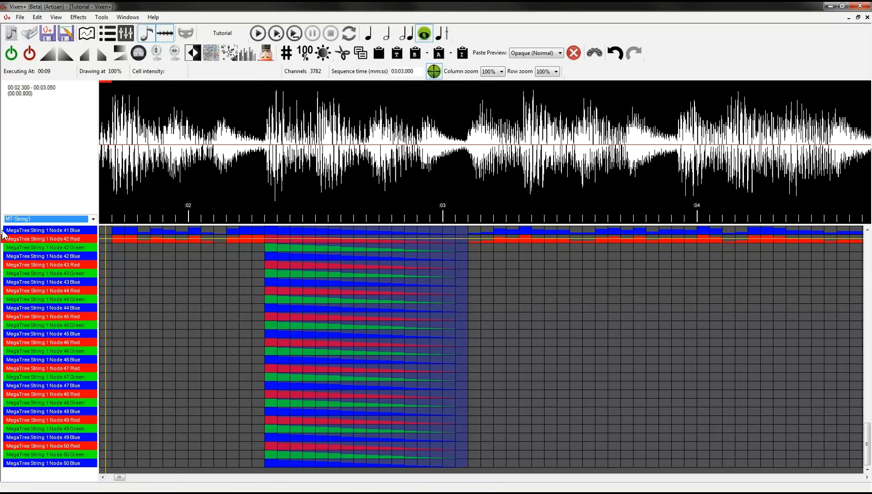
drag(867, 437, 847, 222)
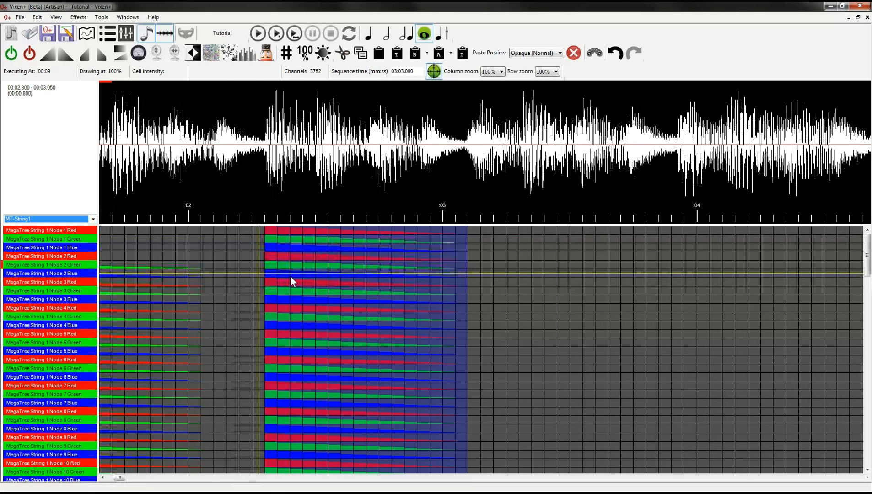
click(277, 243)
drag(277, 243, 503, 254)
click(512, 256)
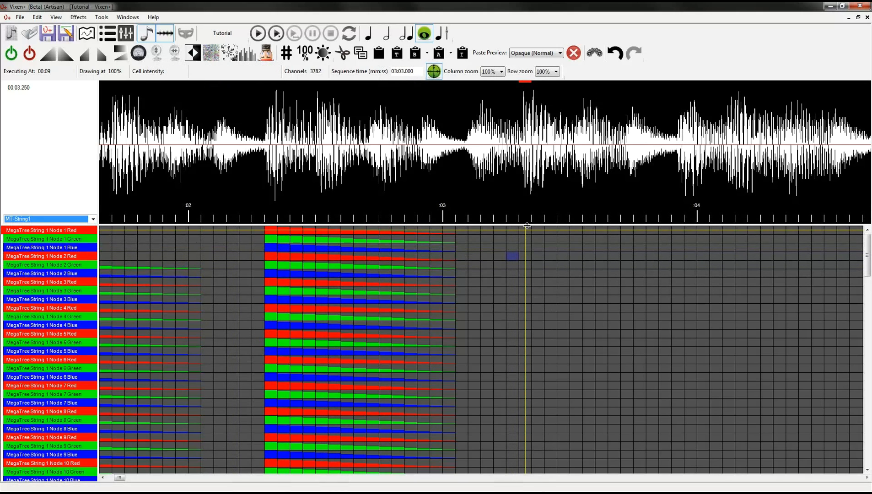
Resize the waveform taller and back to a shorter height, and set the column zoom to 60%
drag(526, 225, 531, 325)
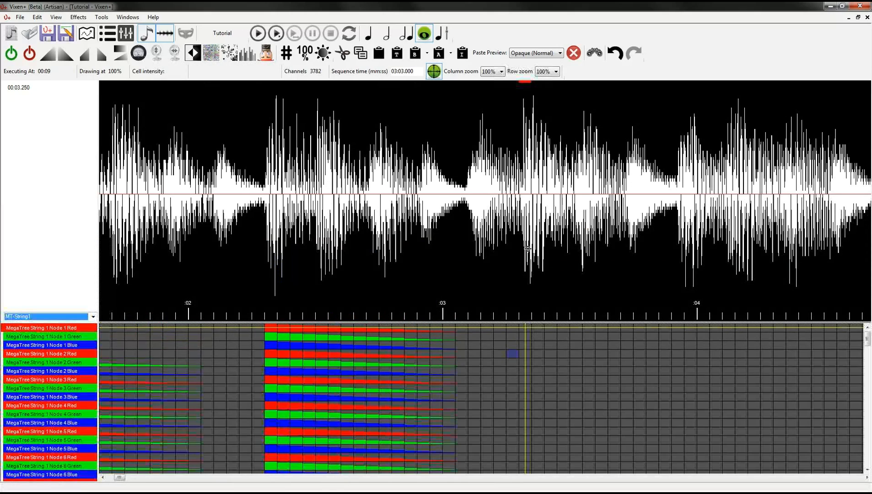
drag(528, 249, 528, 206)
click(502, 71)
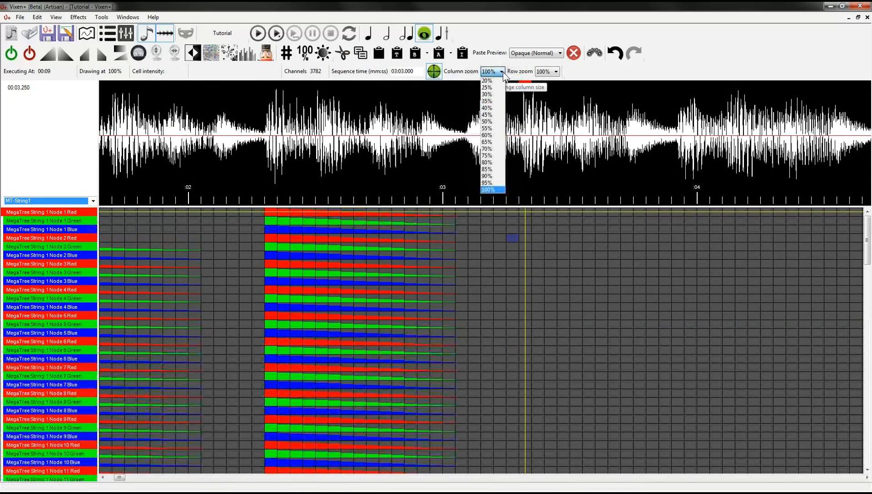
click(494, 135)
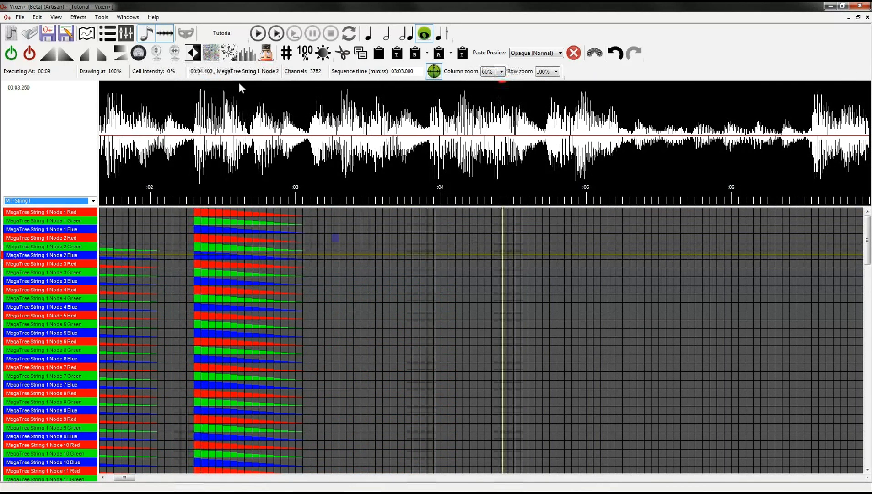
Set the maximum column width to 100 in the sequence editing preferences
click(101, 17)
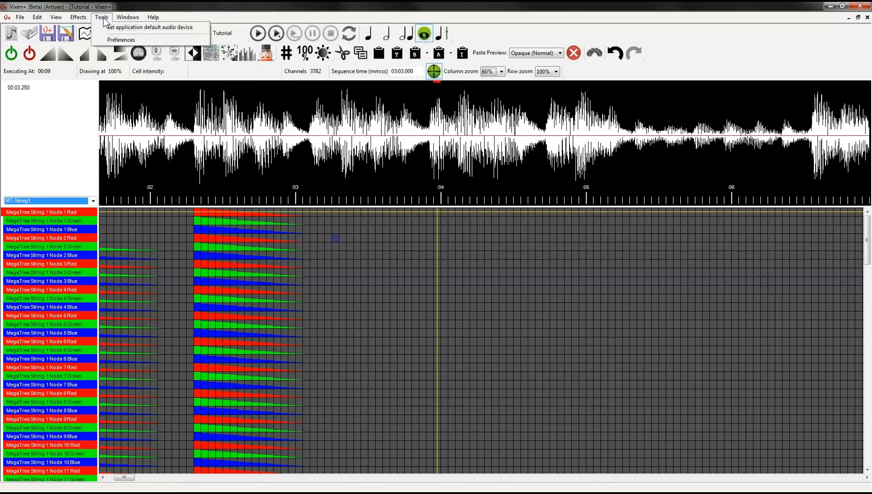
click(107, 43)
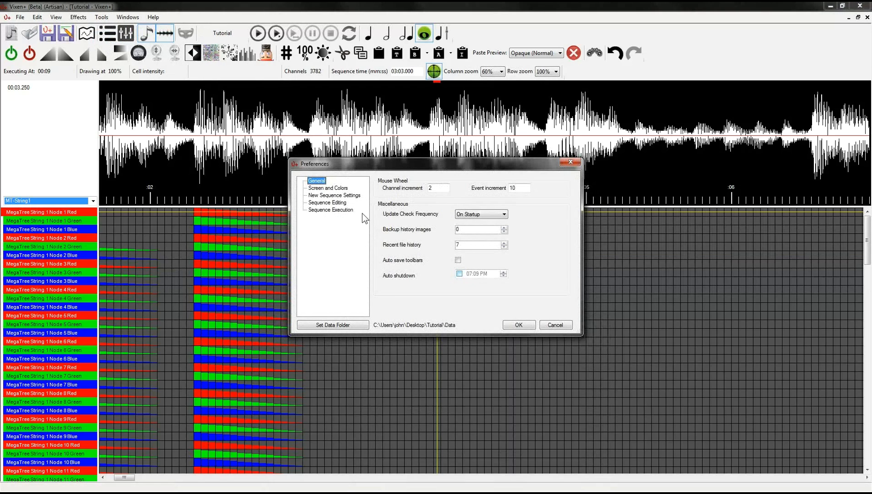
click(339, 191)
click(339, 194)
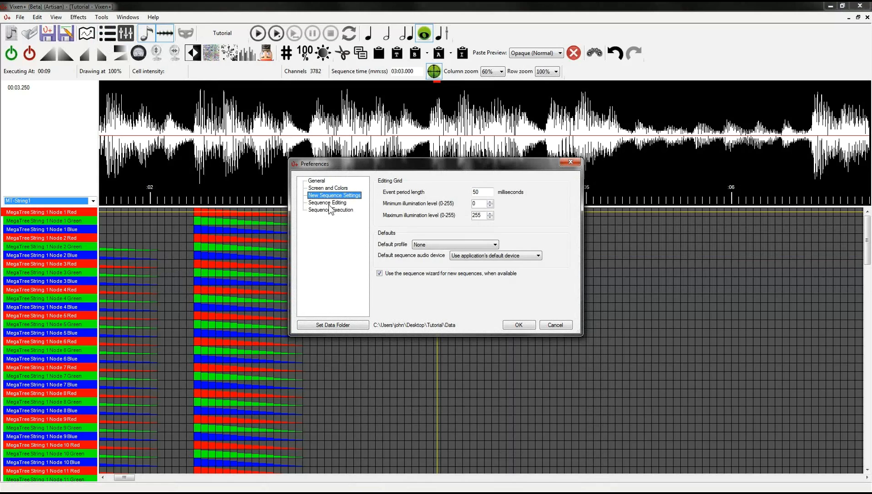
click(330, 203)
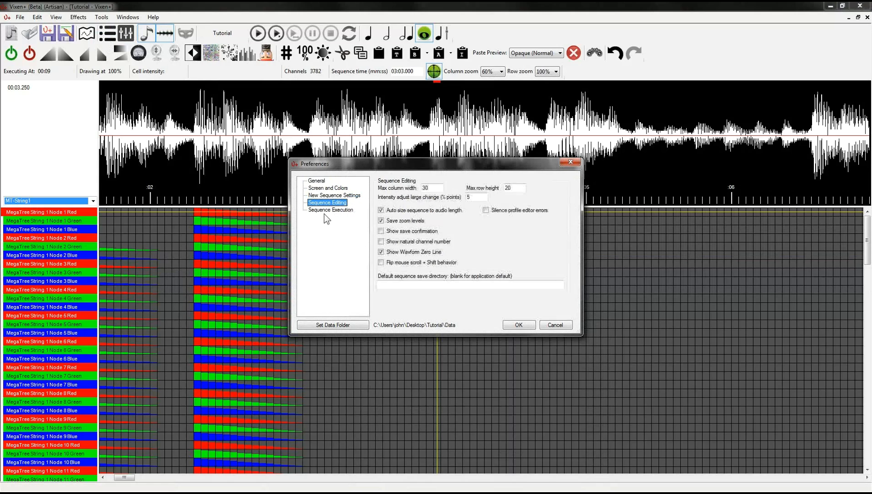
double_click(432, 187)
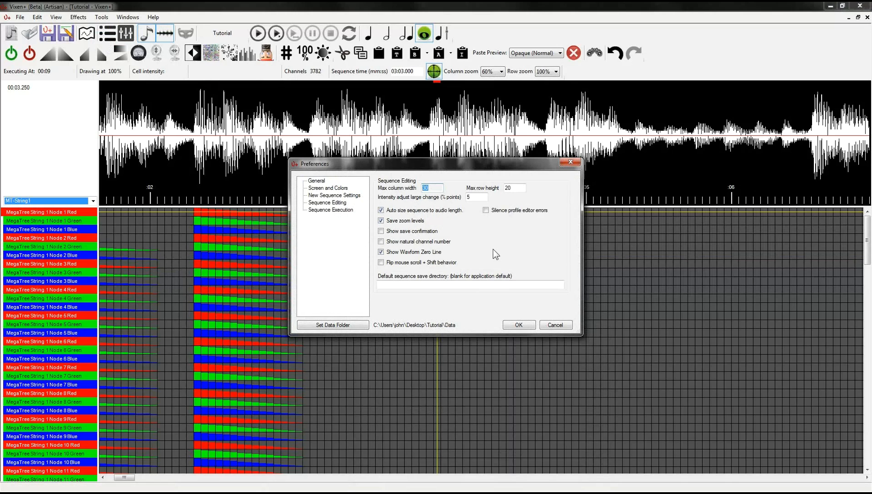
text(100)
click(520, 325)
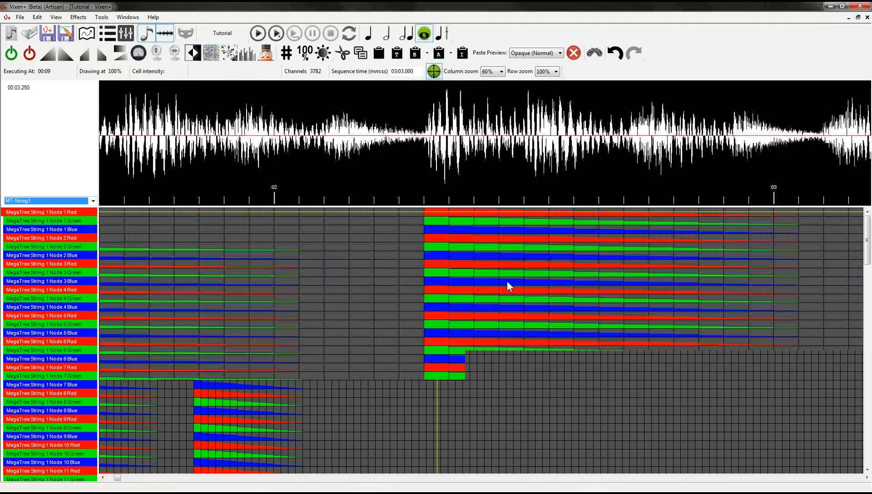
Set the column zoom to 100% and select Node 1 Red through Node 2 Red from 00:00.600 to 00:01.750
click(501, 72)
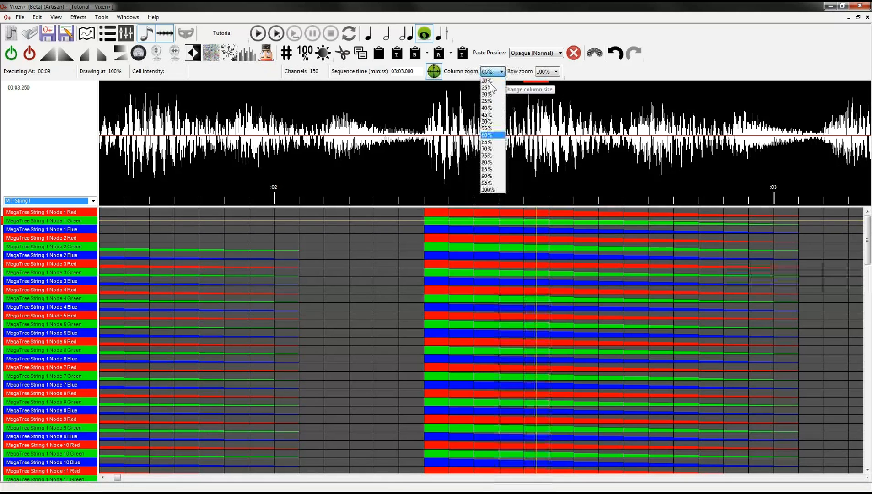
click(484, 189)
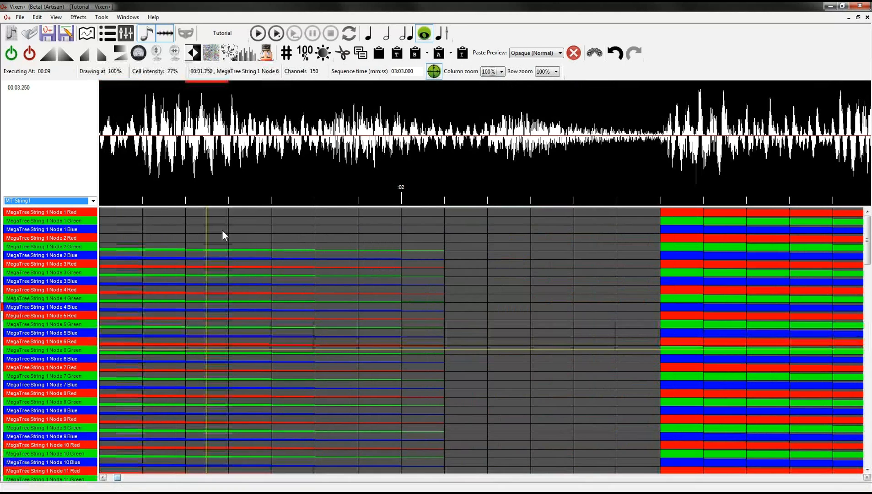
drag(205, 209, 447, 229)
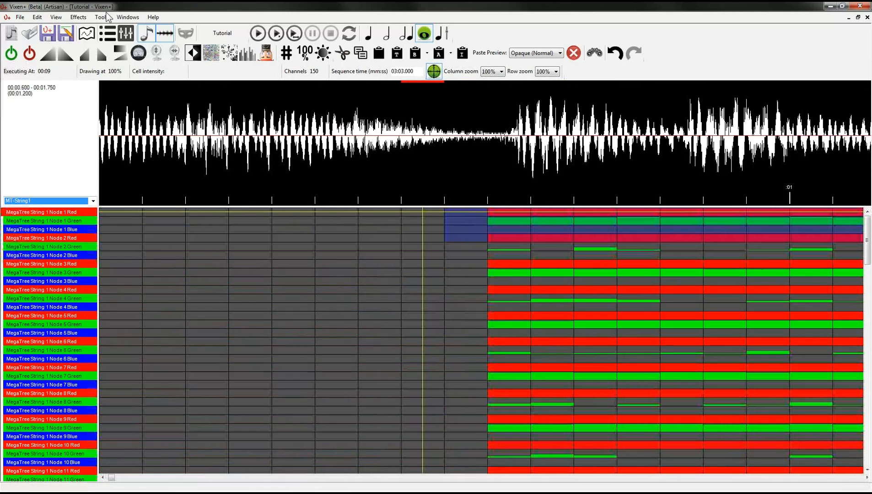
Restore the maximum column width to 30 in the sequence editing preferences
click(101, 17)
click(121, 40)
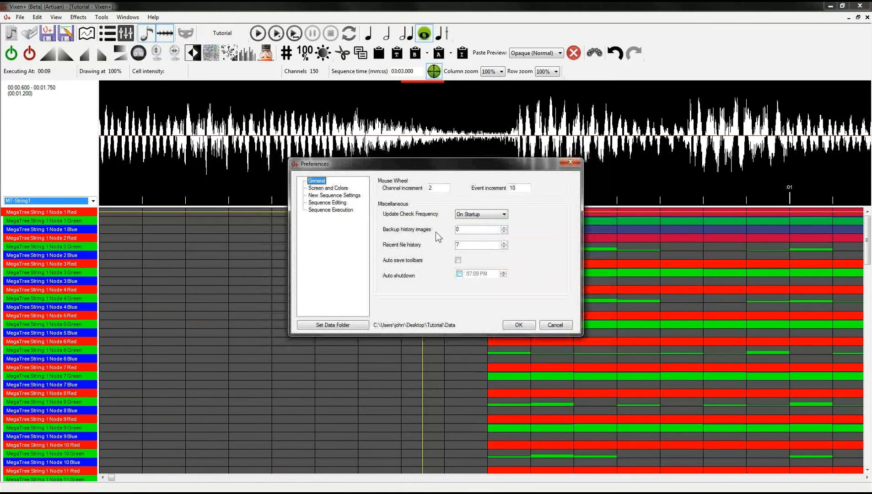
click(337, 204)
double_click(431, 188)
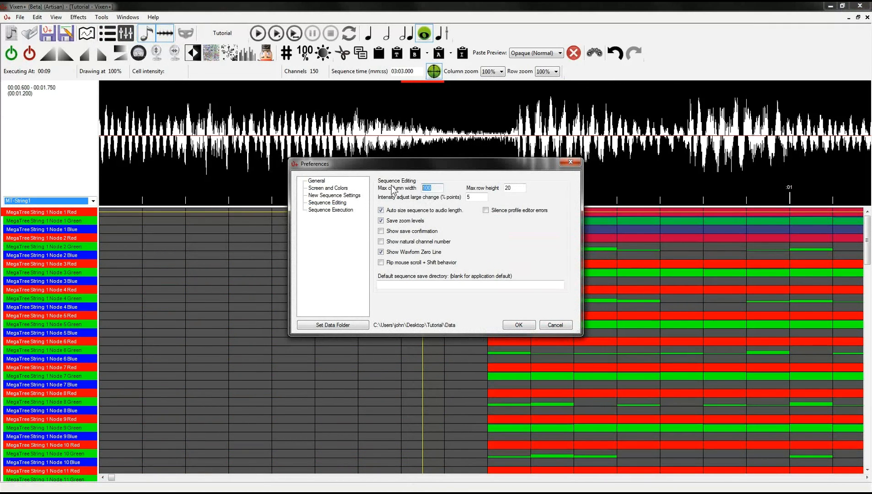
text(30)
click(531, 325)
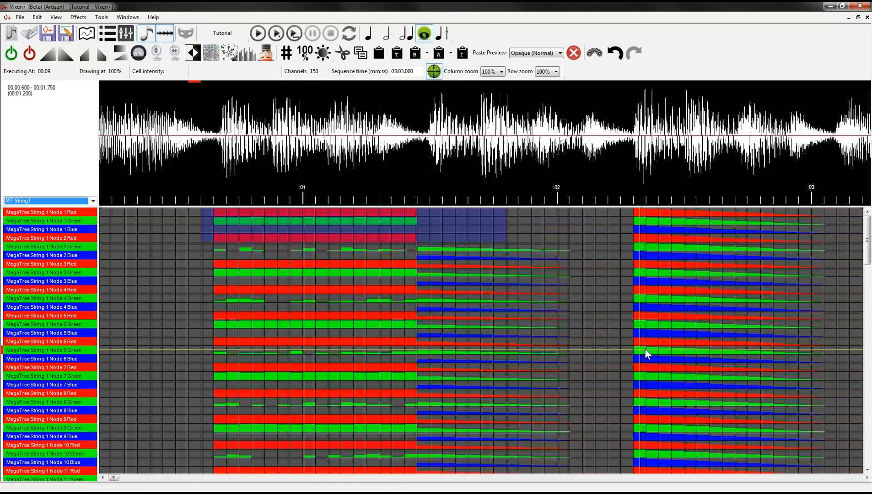
Set the column zoom to 60% and shrink the waveform to a narrow strip above the grid
click(501, 71)
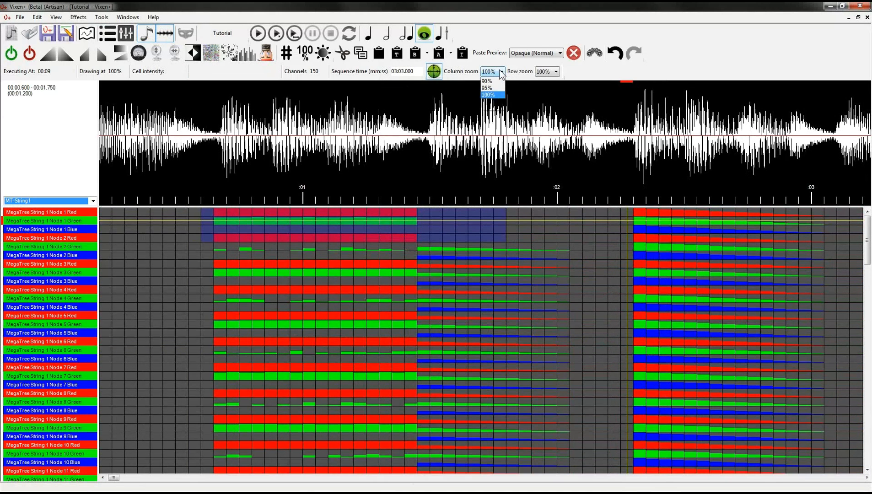
click(493, 135)
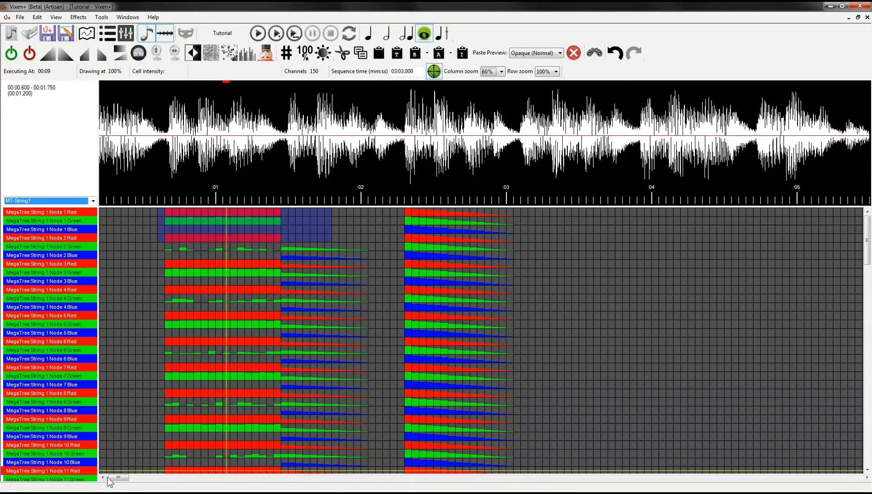
drag(110, 481, 188, 444)
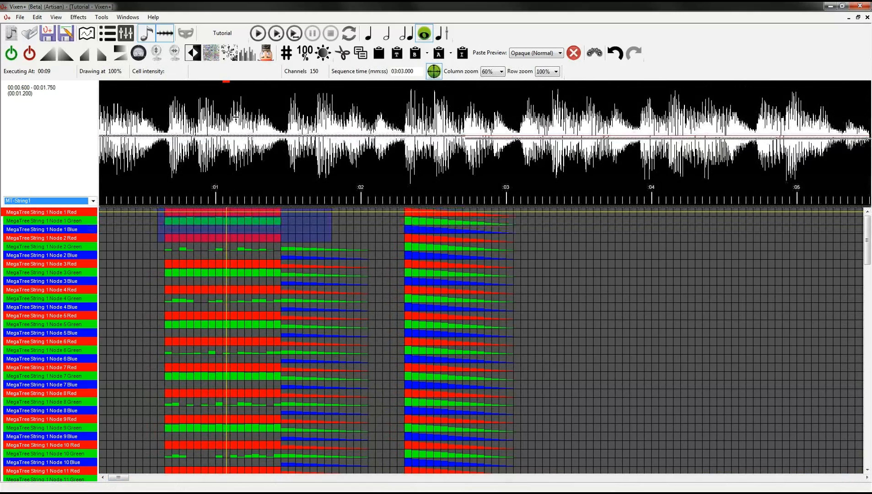
drag(236, 117, 234, 115)
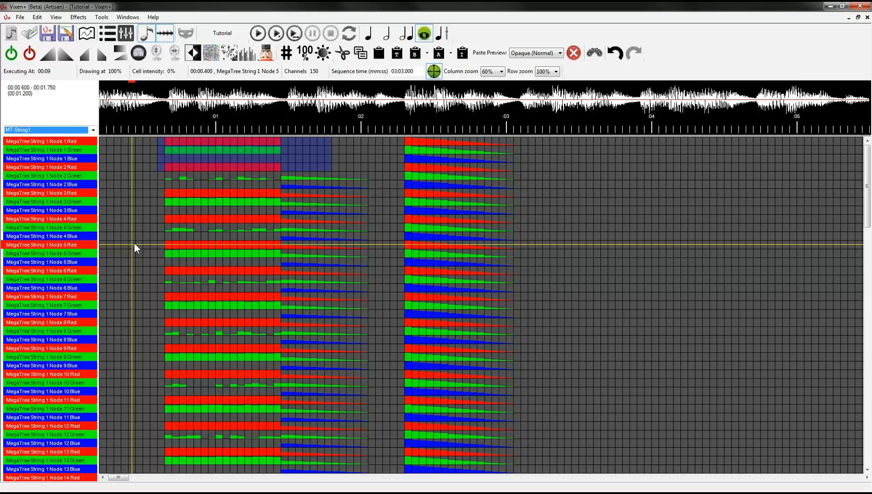
Start a Nutcracker effect for the Mega model, trying Text and settling on Butterfly as Effect 1
click(271, 57)
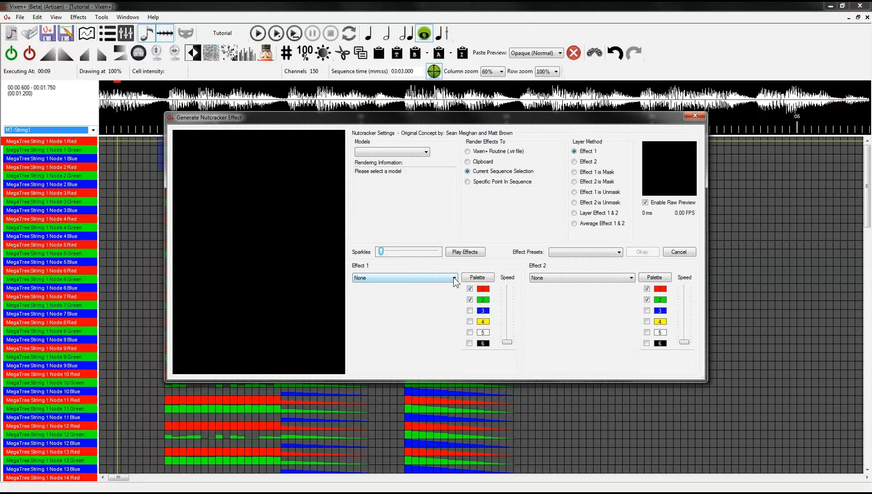
click(454, 278)
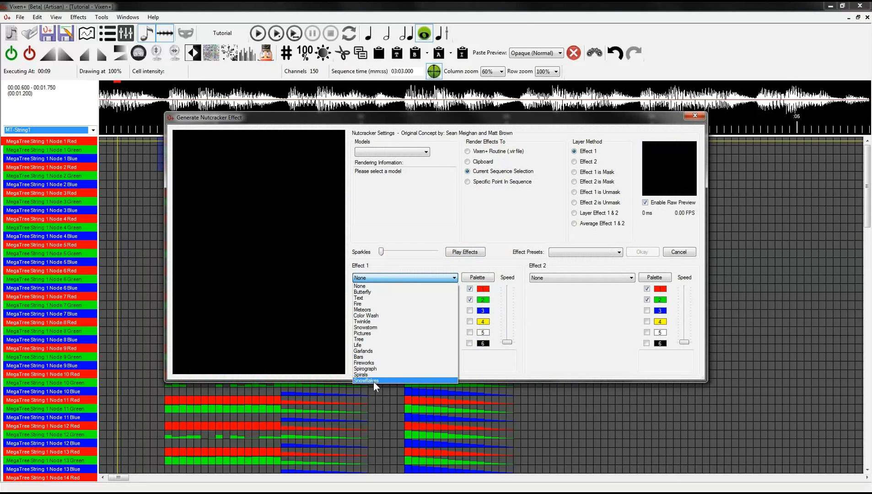
click(364, 298)
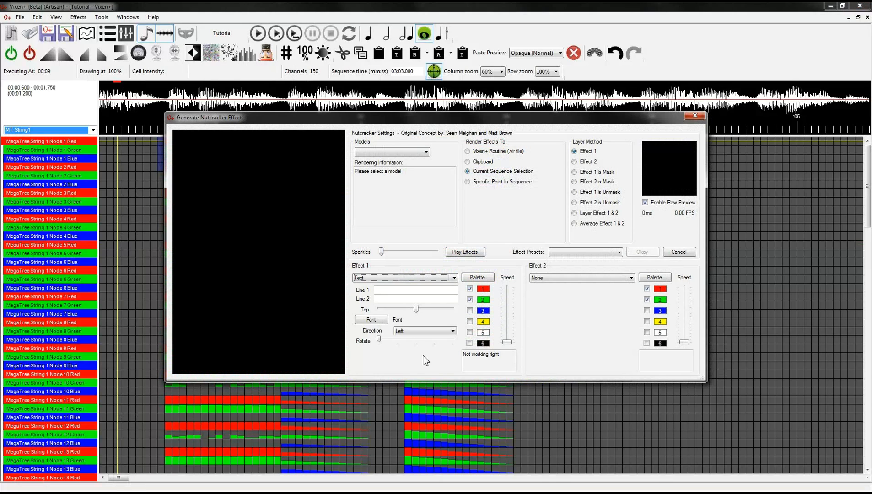
click(426, 152)
click(378, 160)
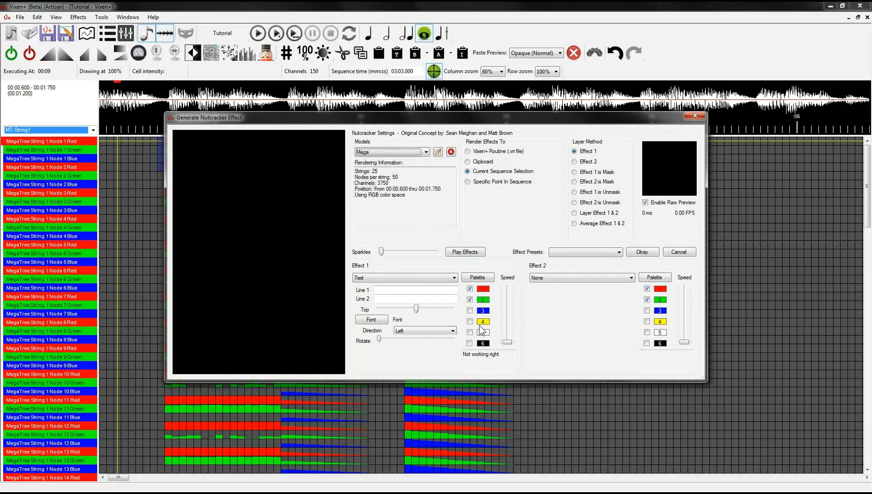
click(454, 277)
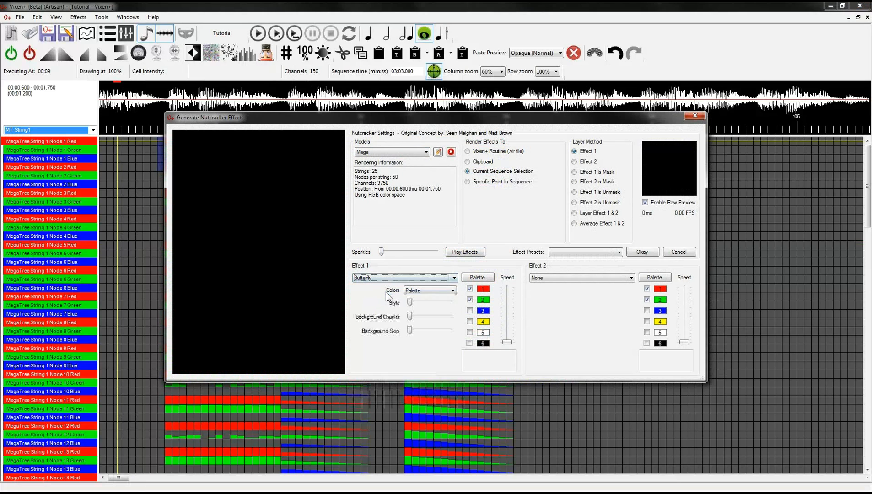
click(386, 291)
Set Effect 2 to Pictures and load nutcracker.png from the vplus images folder
click(627, 279)
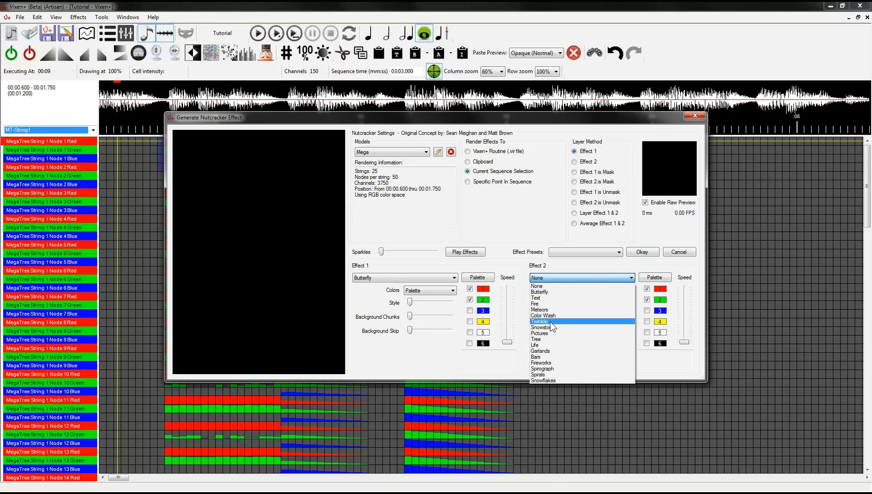
click(545, 333)
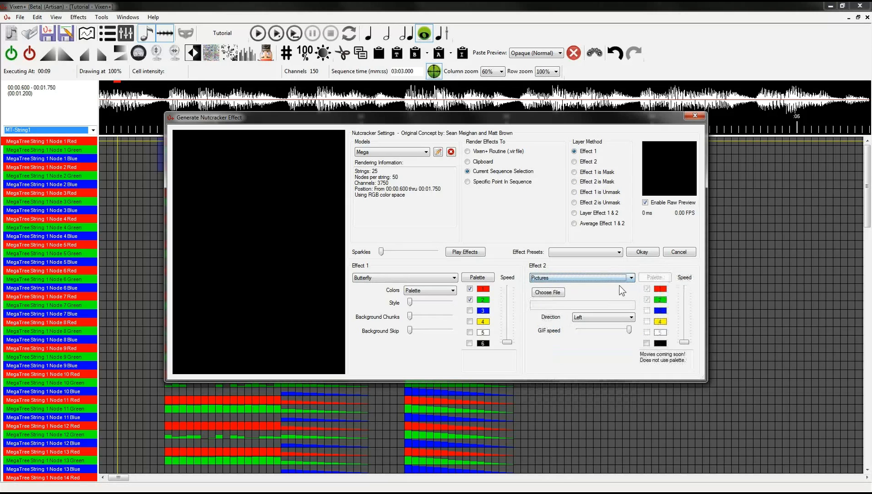
click(558, 293)
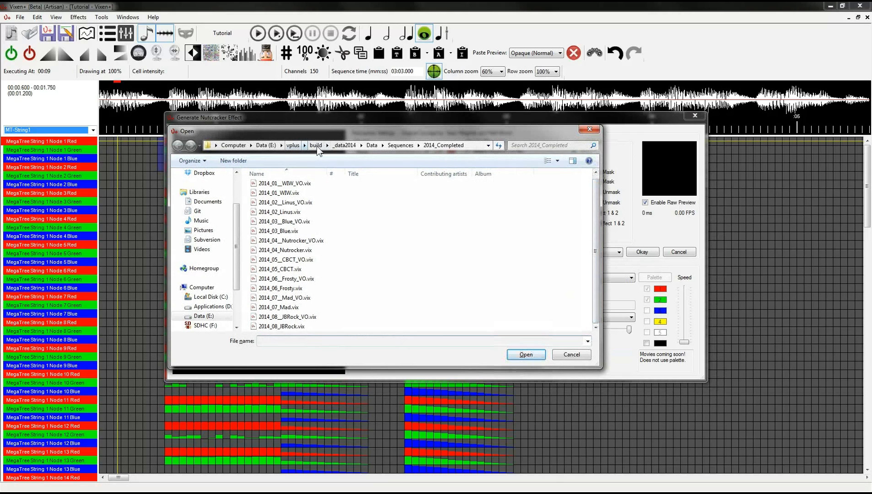
click(293, 146)
double_click(254, 252)
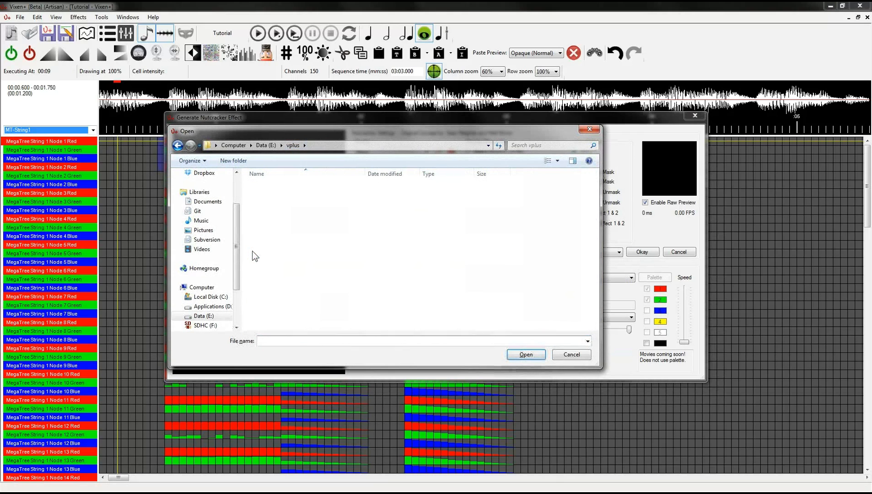
click(178, 145)
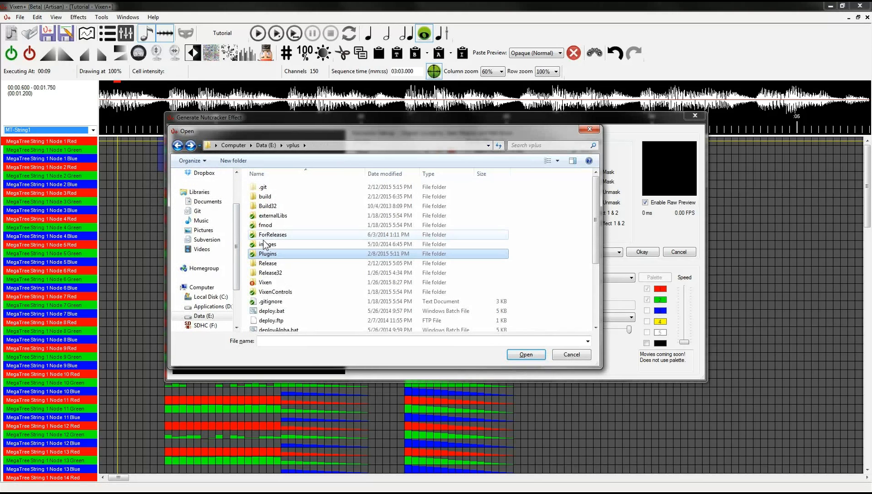
double_click(266, 243)
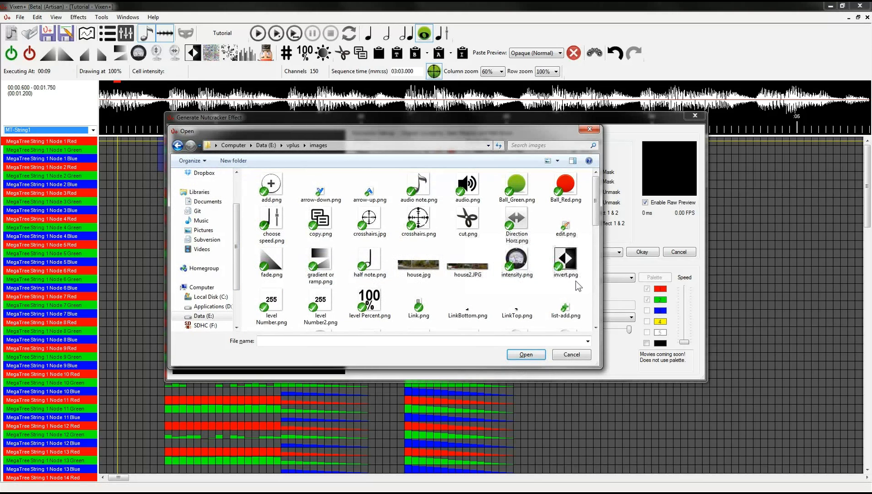
click(595, 285)
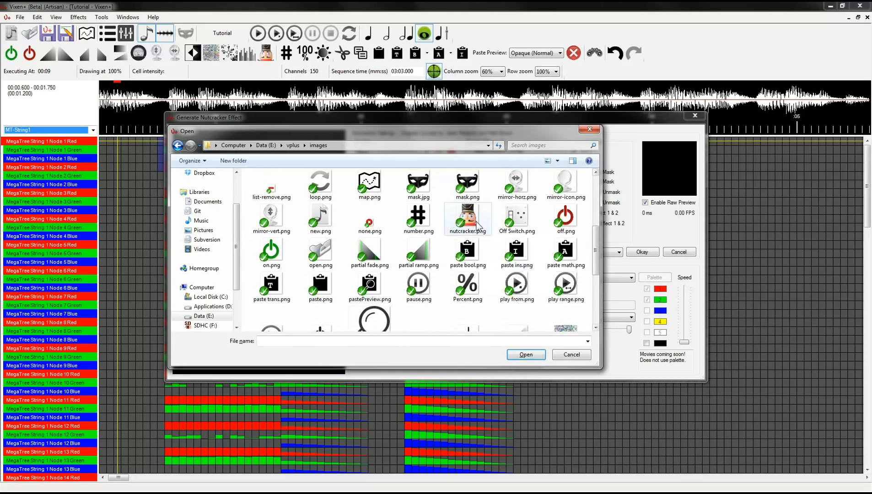
double_click(467, 219)
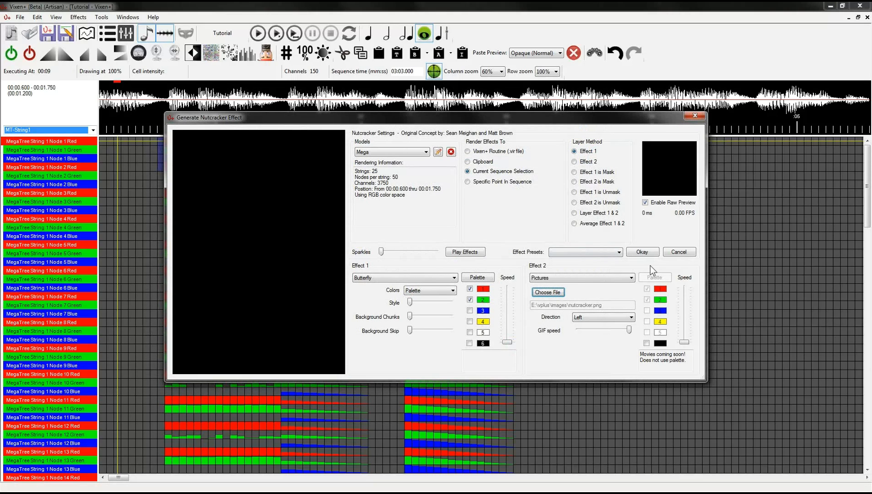
Preview the effects while raising the sparkles and Effect 2 speed slightly, with the layer method set to Effect 2 is Unmask
click(472, 252)
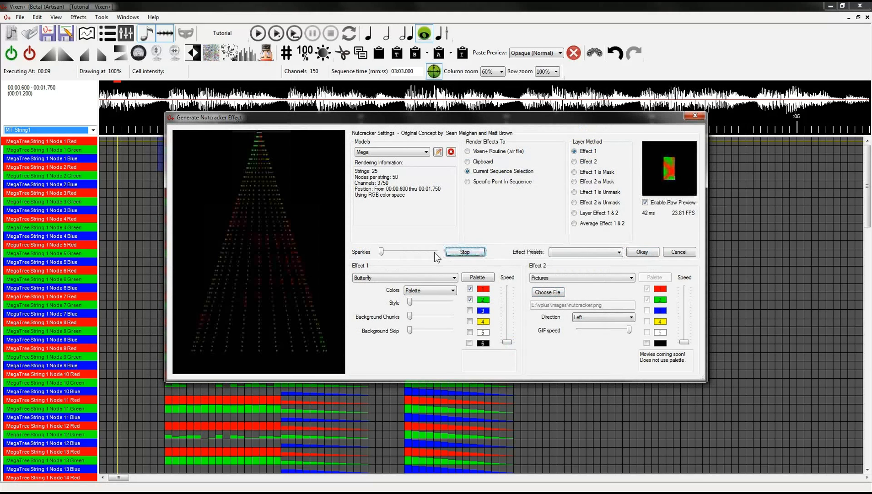
drag(381, 251, 395, 250)
click(575, 202)
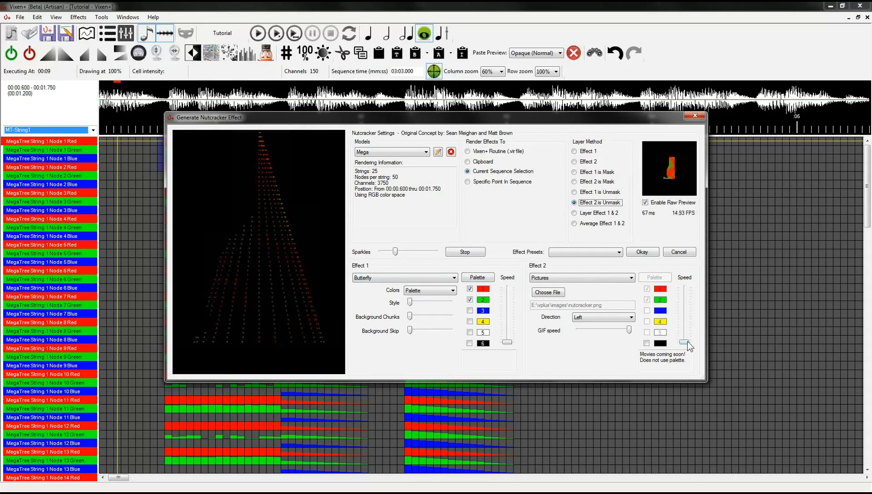
drag(687, 342, 686, 328)
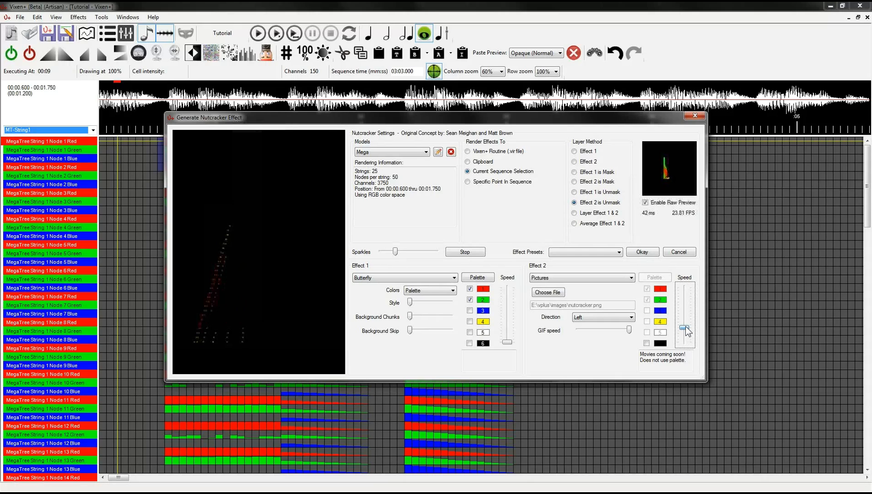
Render the effects to a specific point in the sequence, with the number of events set to 2400
click(467, 183)
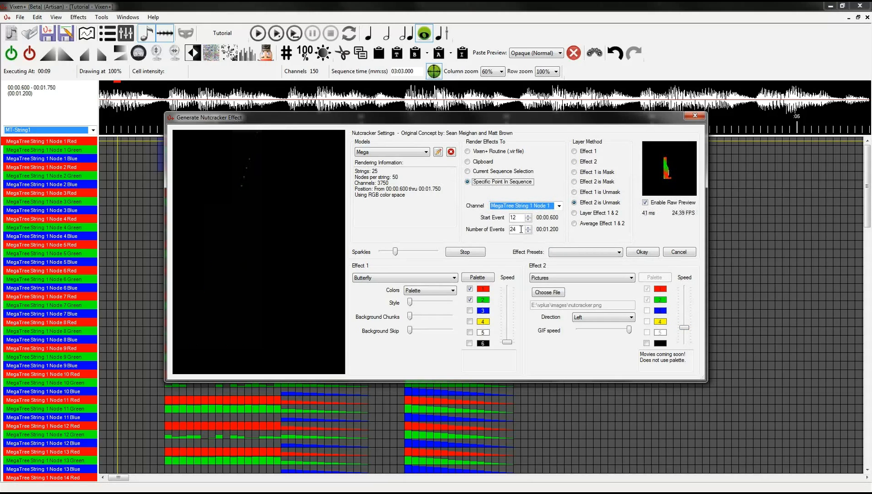
double_click(517, 230)
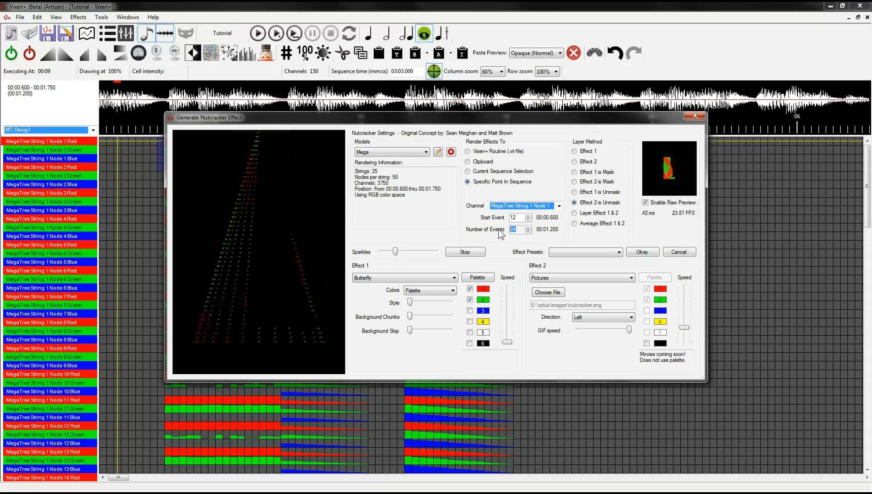
text(2400)
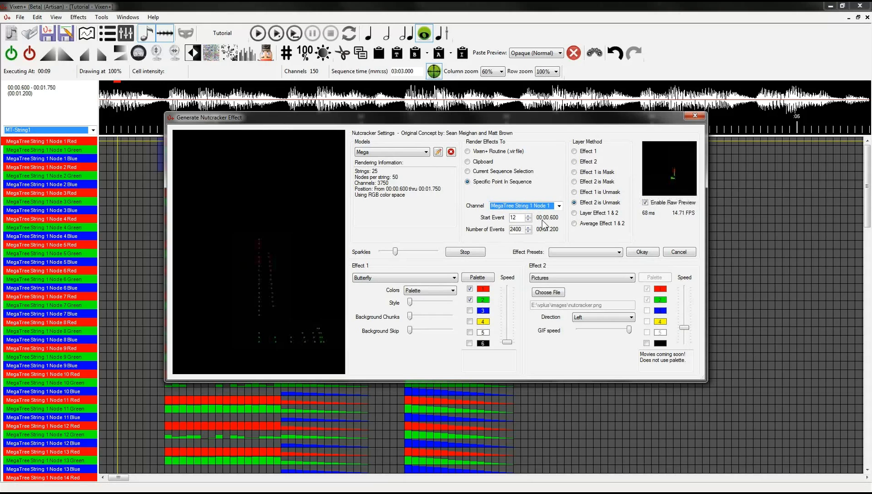
click(517, 218)
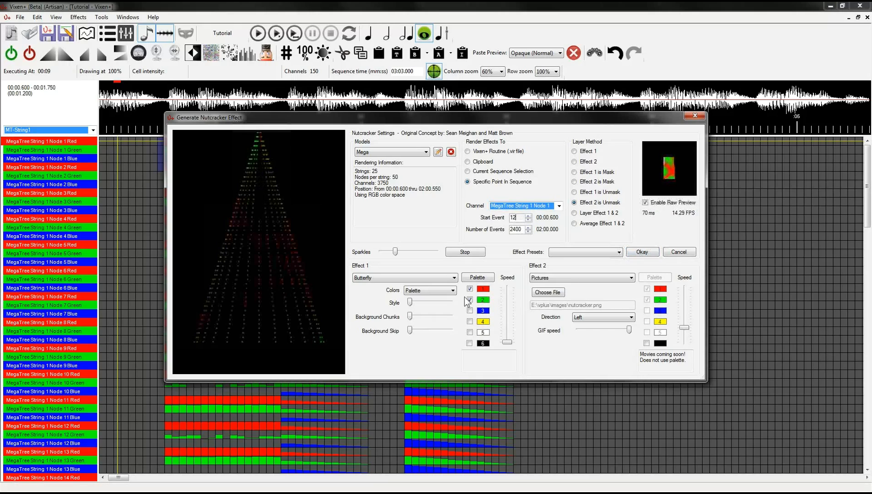
Try Fire as Effect 1, replace it with Life, and generate the effect into the sequence
click(454, 279)
click(359, 304)
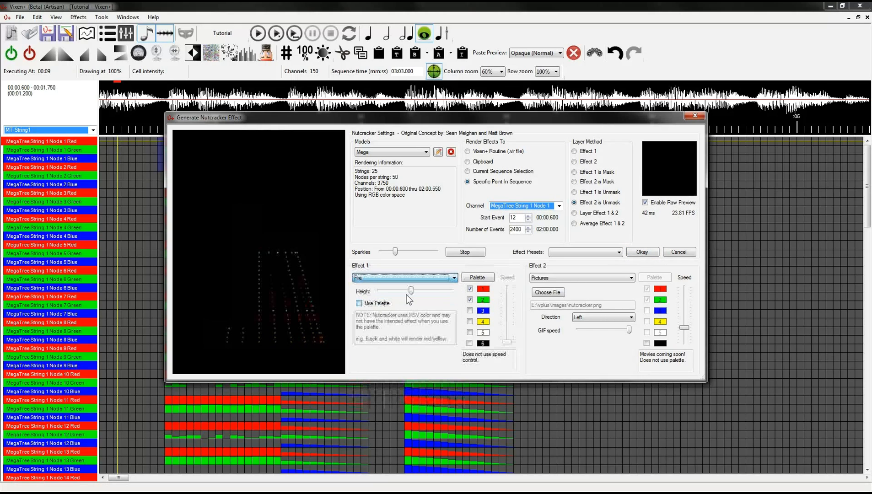
click(454, 279)
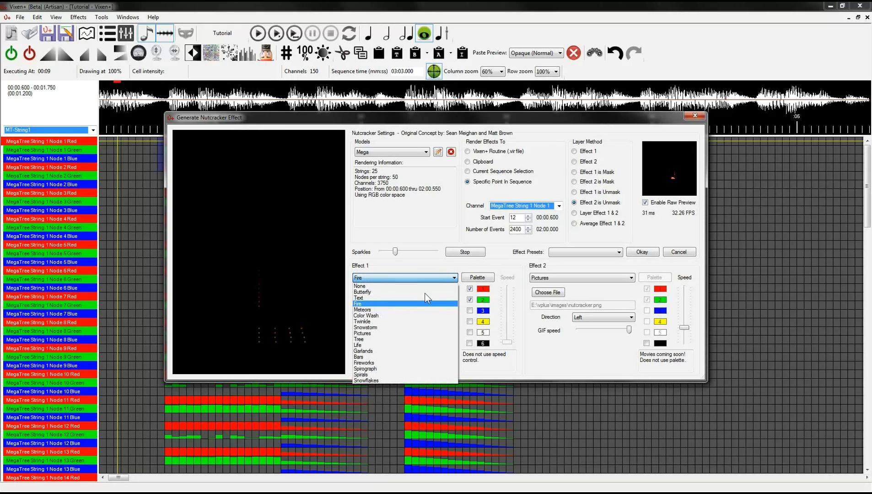
click(363, 345)
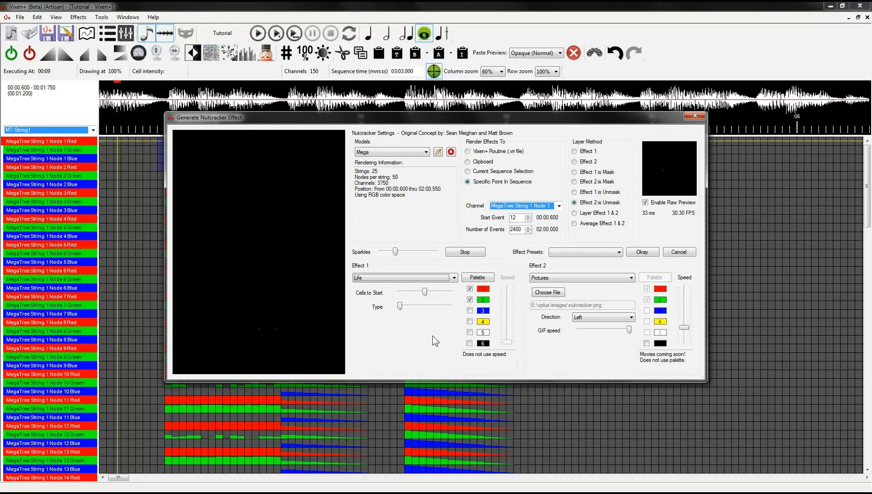
click(643, 252)
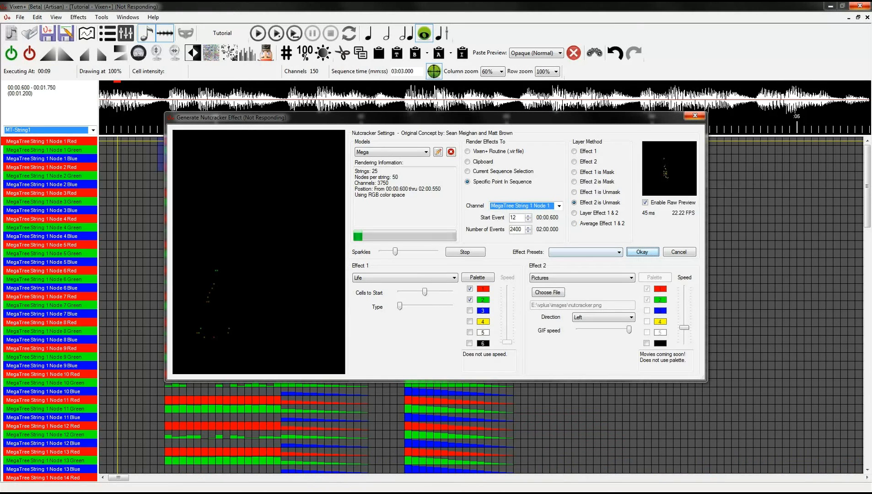
Launch another instance of VixenPlus.exe from the Tutorial folder and open the recent Tutorial sequence in it
key(alt+Tab)
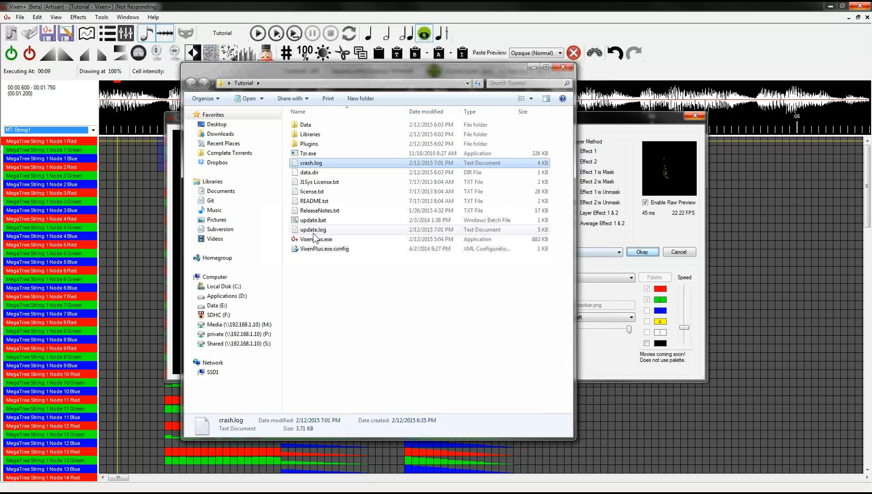
double_click(302, 241)
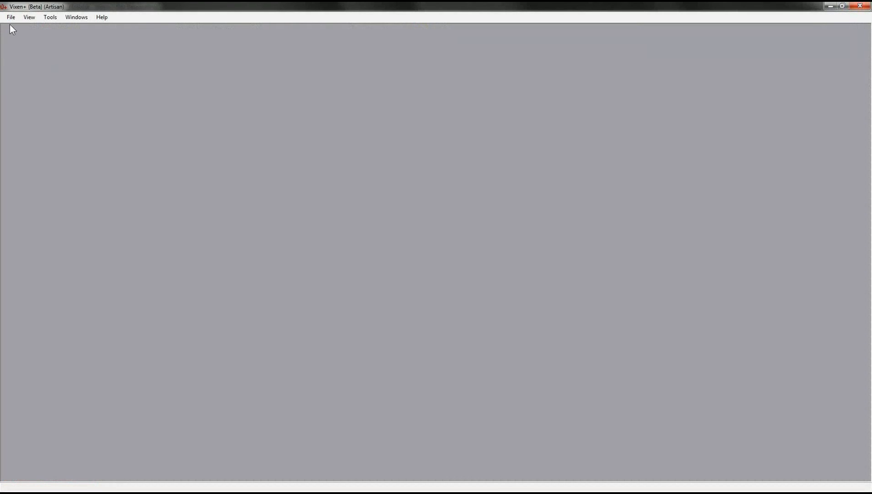
click(11, 17)
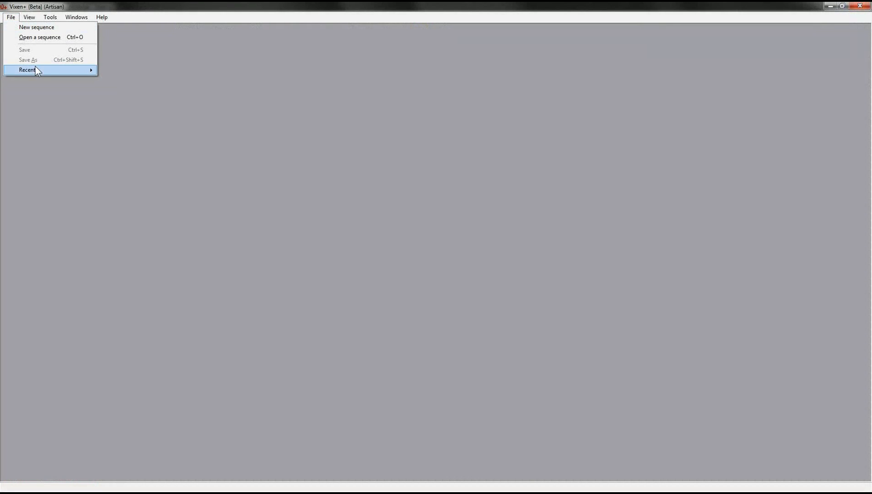
mouse_move(35, 68)
click(130, 69)
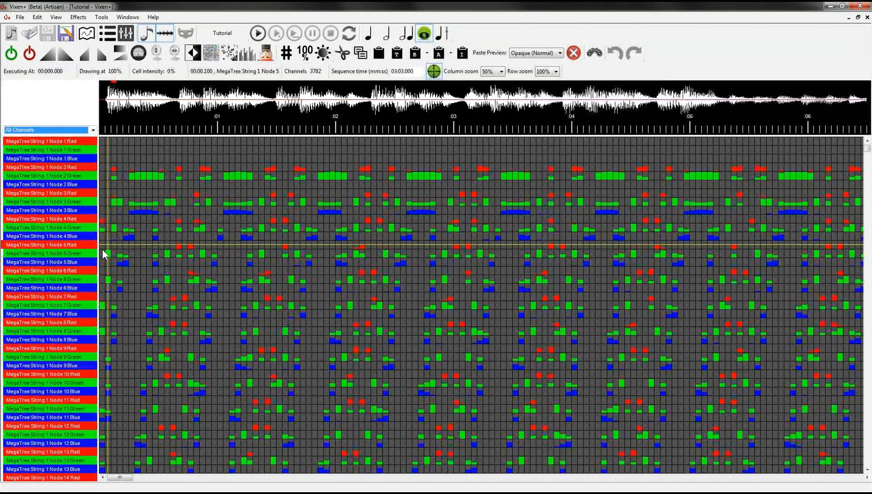
Examine the dimming curve of MegaTree String 1 Node 5 Red, cancel out of it, and return to the first Vixen+ window
double_click(89, 245)
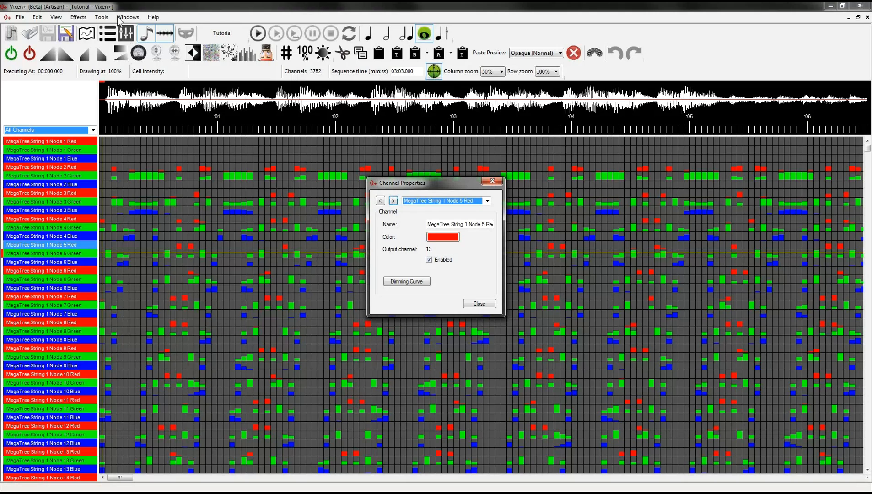
click(407, 282)
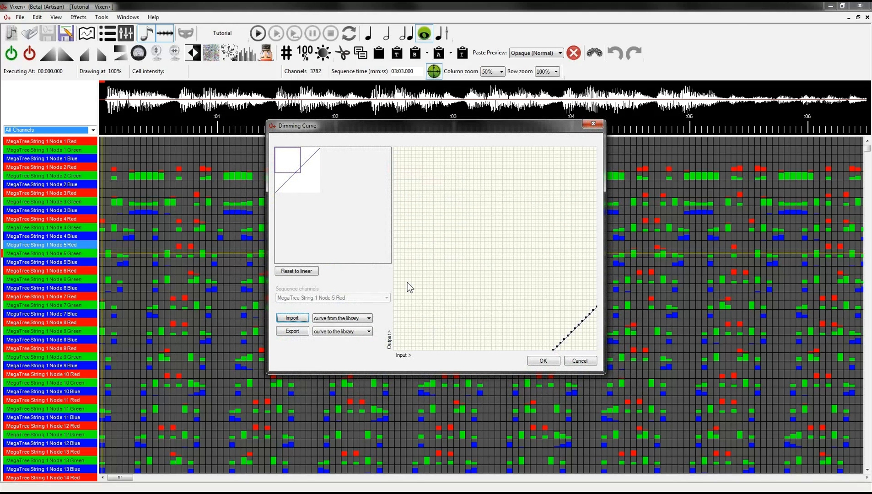
drag(289, 159, 325, 215)
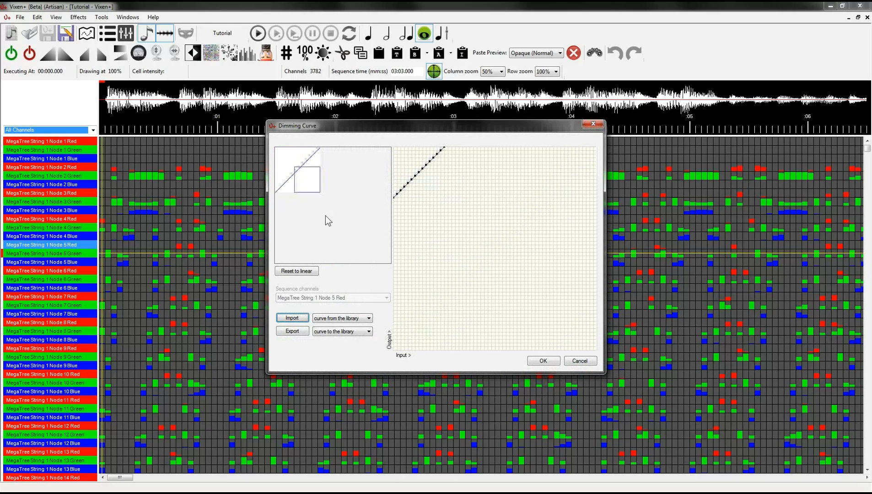
drag(330, 172, 282, 199)
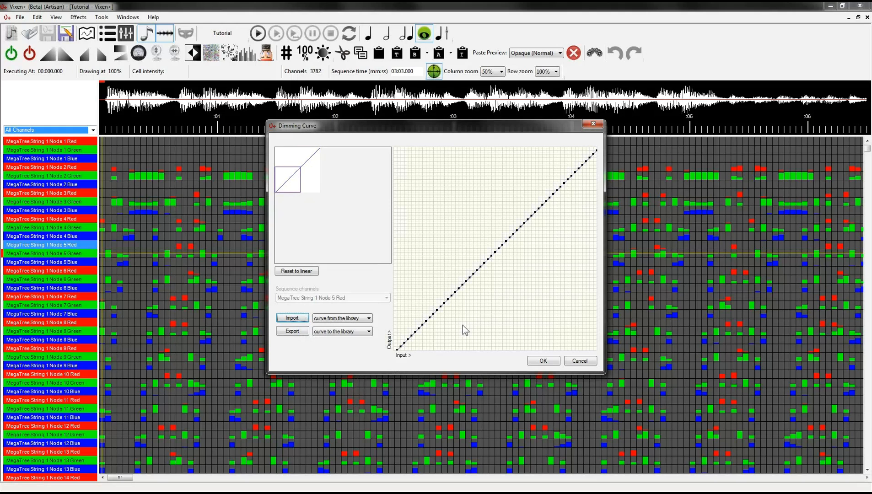
click(579, 361)
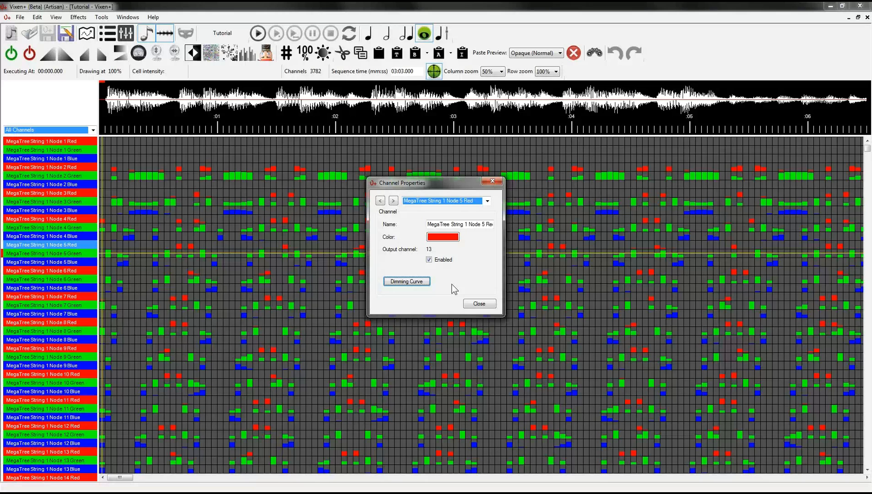
click(479, 303)
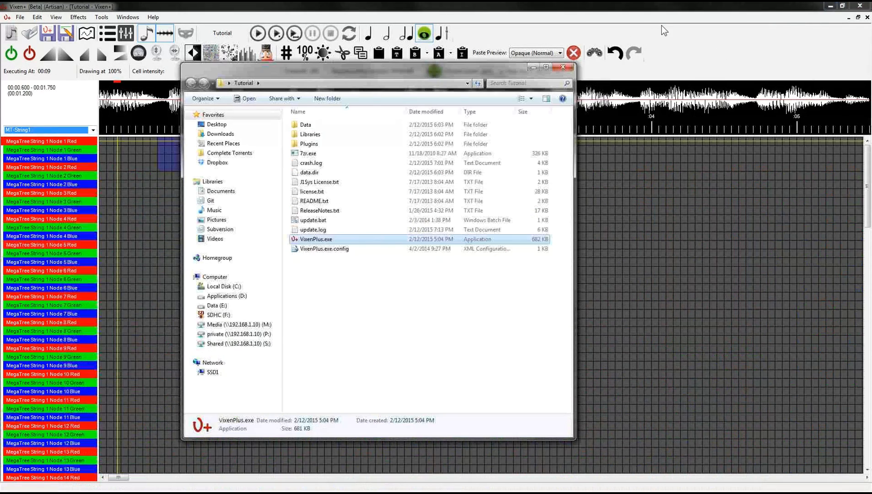
click(661, 26)
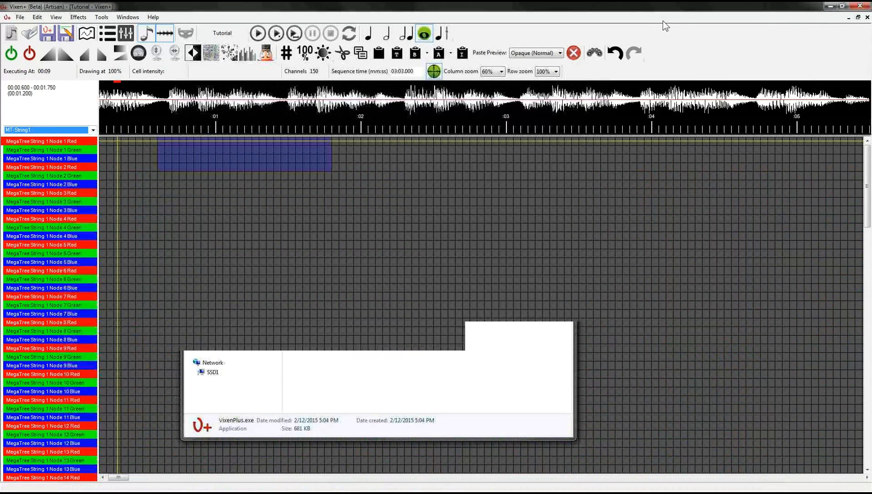
Clear the windows covering the rendered Tutorial sequence, play it from the start in the mega tree preview, and stop playback
click(830, 4)
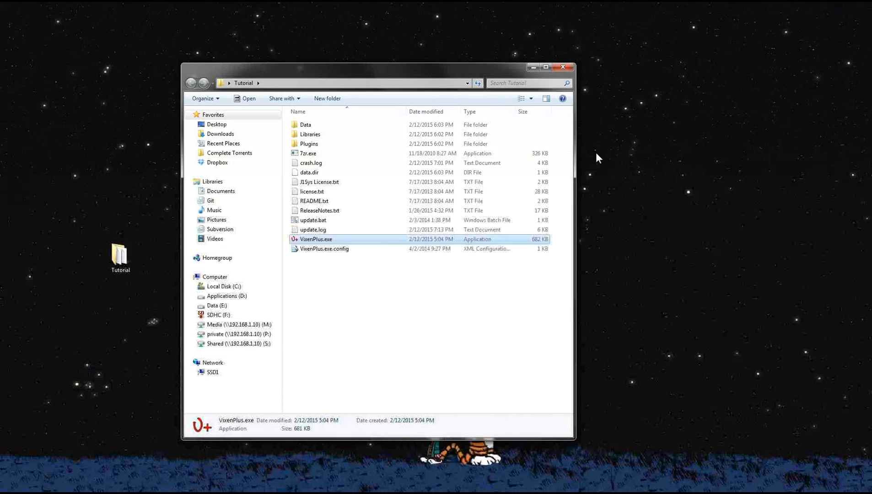
click(534, 68)
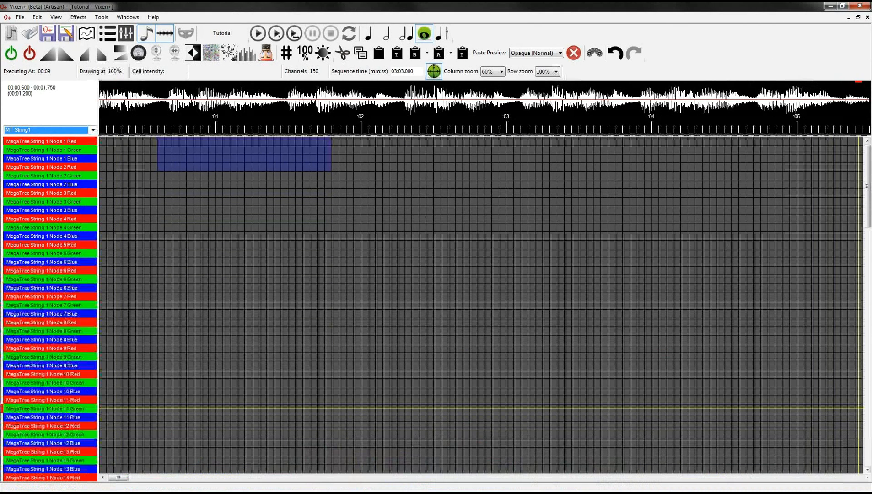
drag(869, 195, 869, 151)
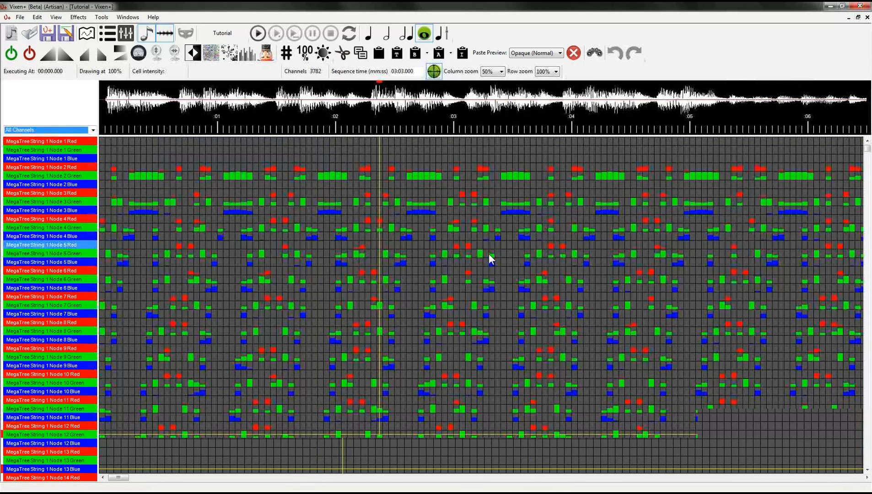
click(264, 39)
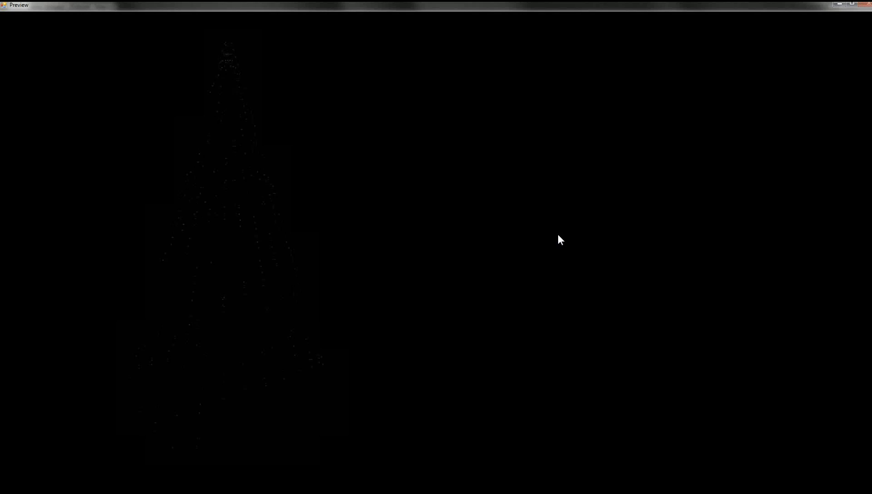
key(F8)
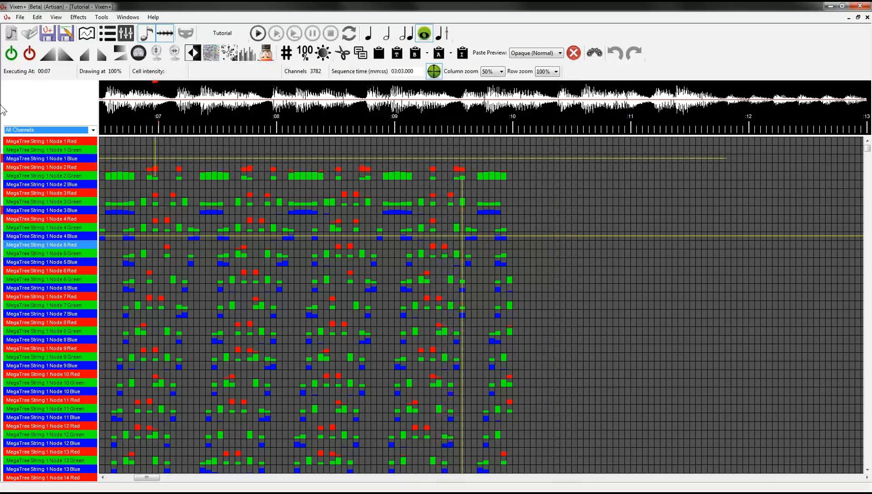
Try to move the MegaTree String 1 Node 1 Red channel down the channel list to around Node 2 Red
drag(39, 143, 41, 165)
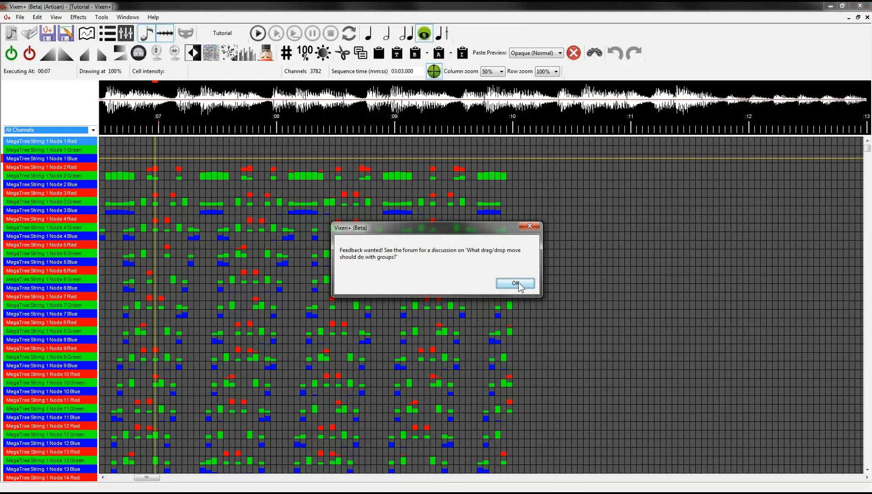
click(518, 283)
click(597, 236)
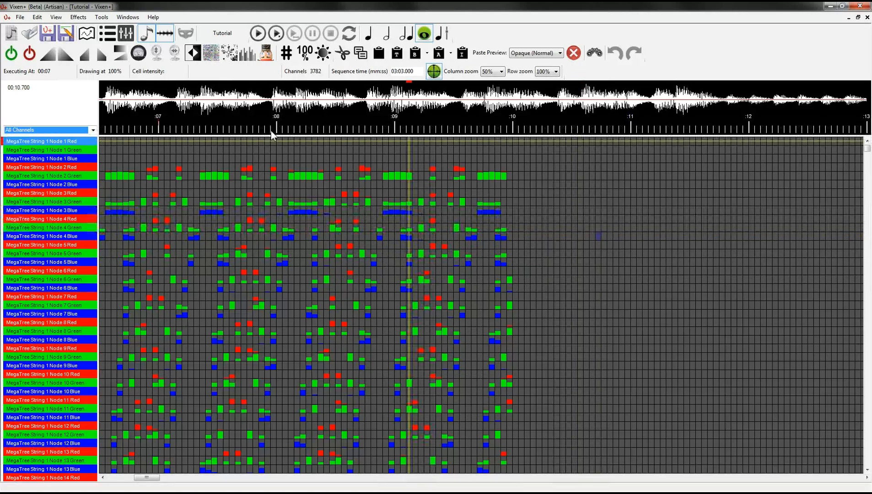
Select MegaTree String 1 Node 1 Red from 00:07.750 to 00:09.700 and close the Tutorial sequence, saving its changes
drag(250, 141, 262, 141)
drag(422, 161, 480, 143)
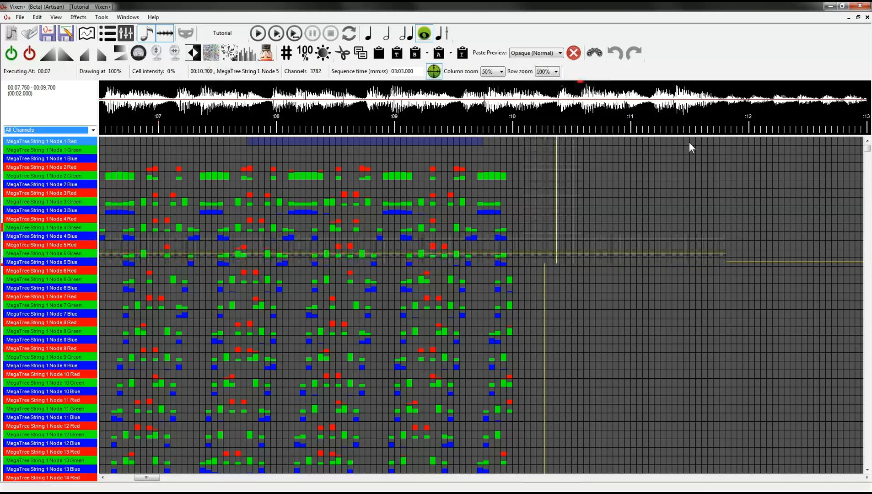
click(868, 17)
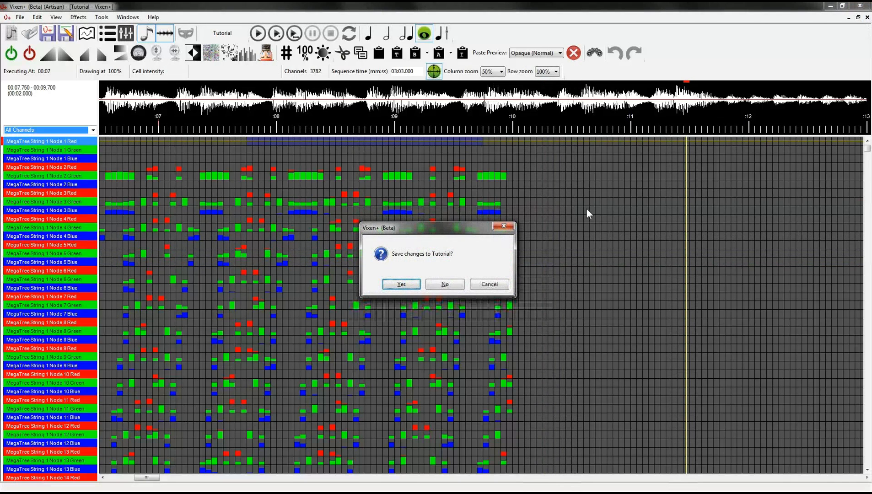
click(414, 284)
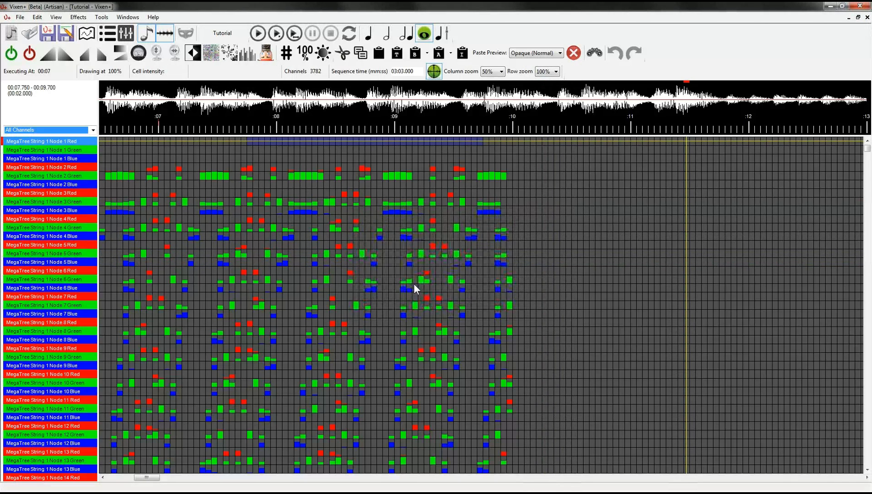